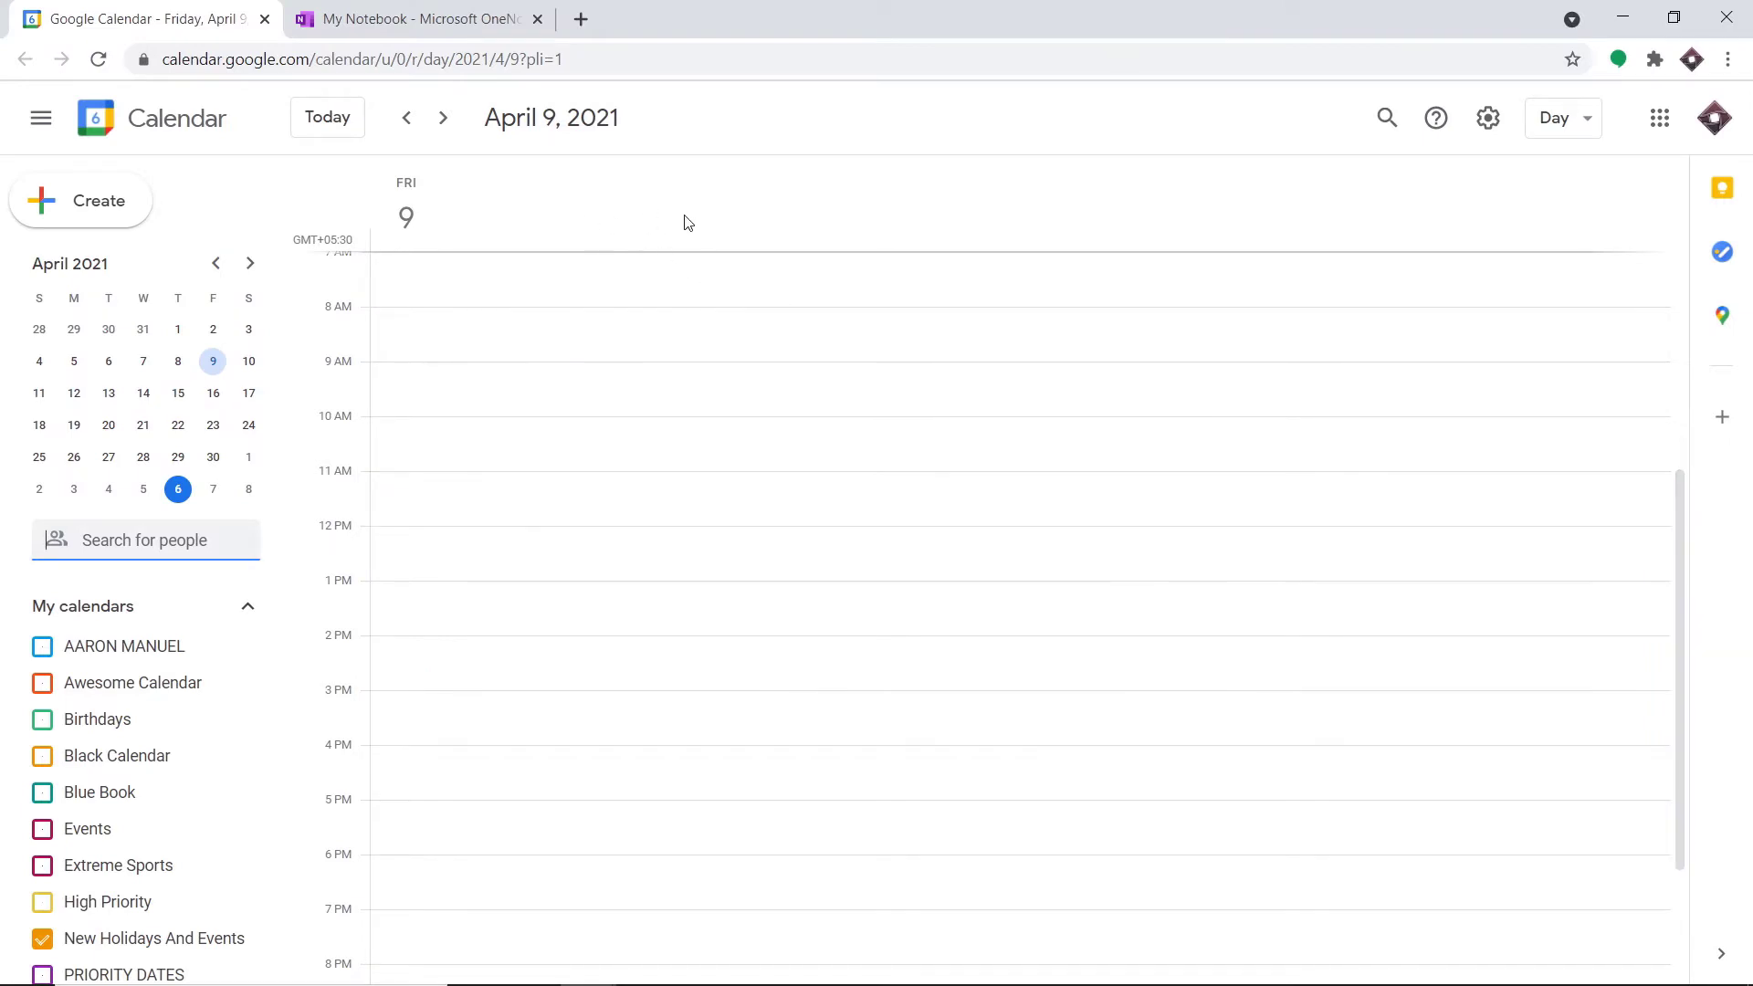
Step: Discard the accidentally started April 9 morning event
left_click(639, 296)
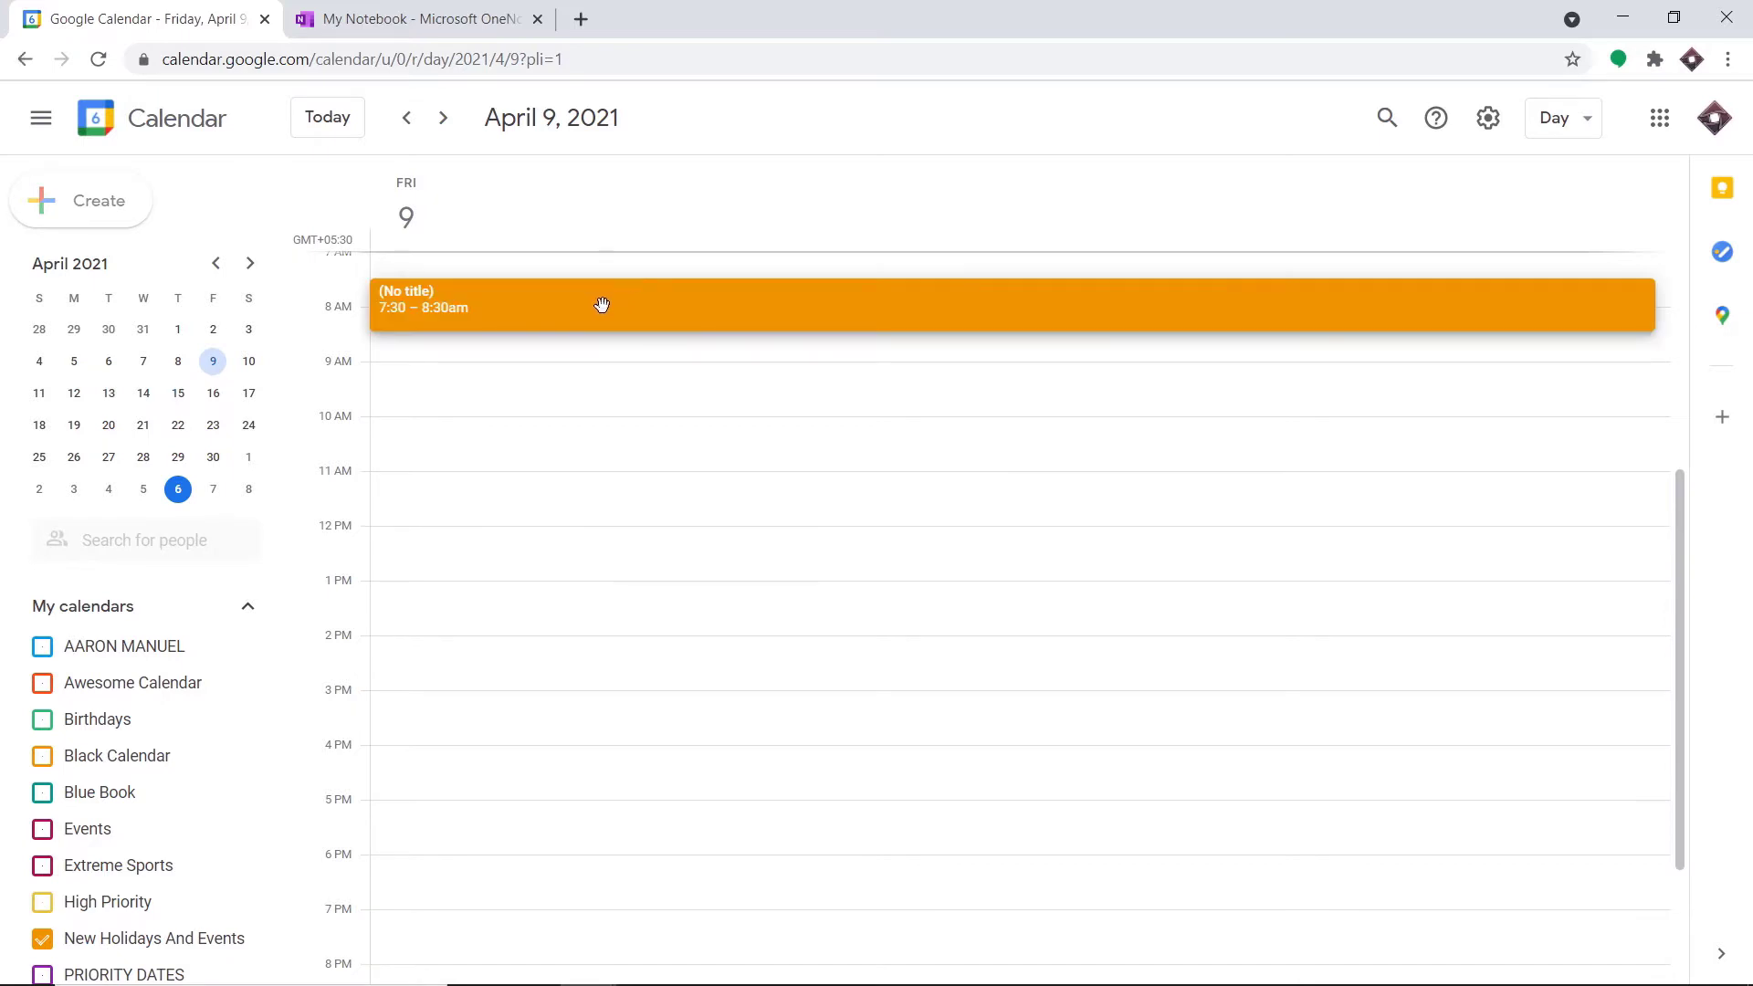
left_click(510, 309)
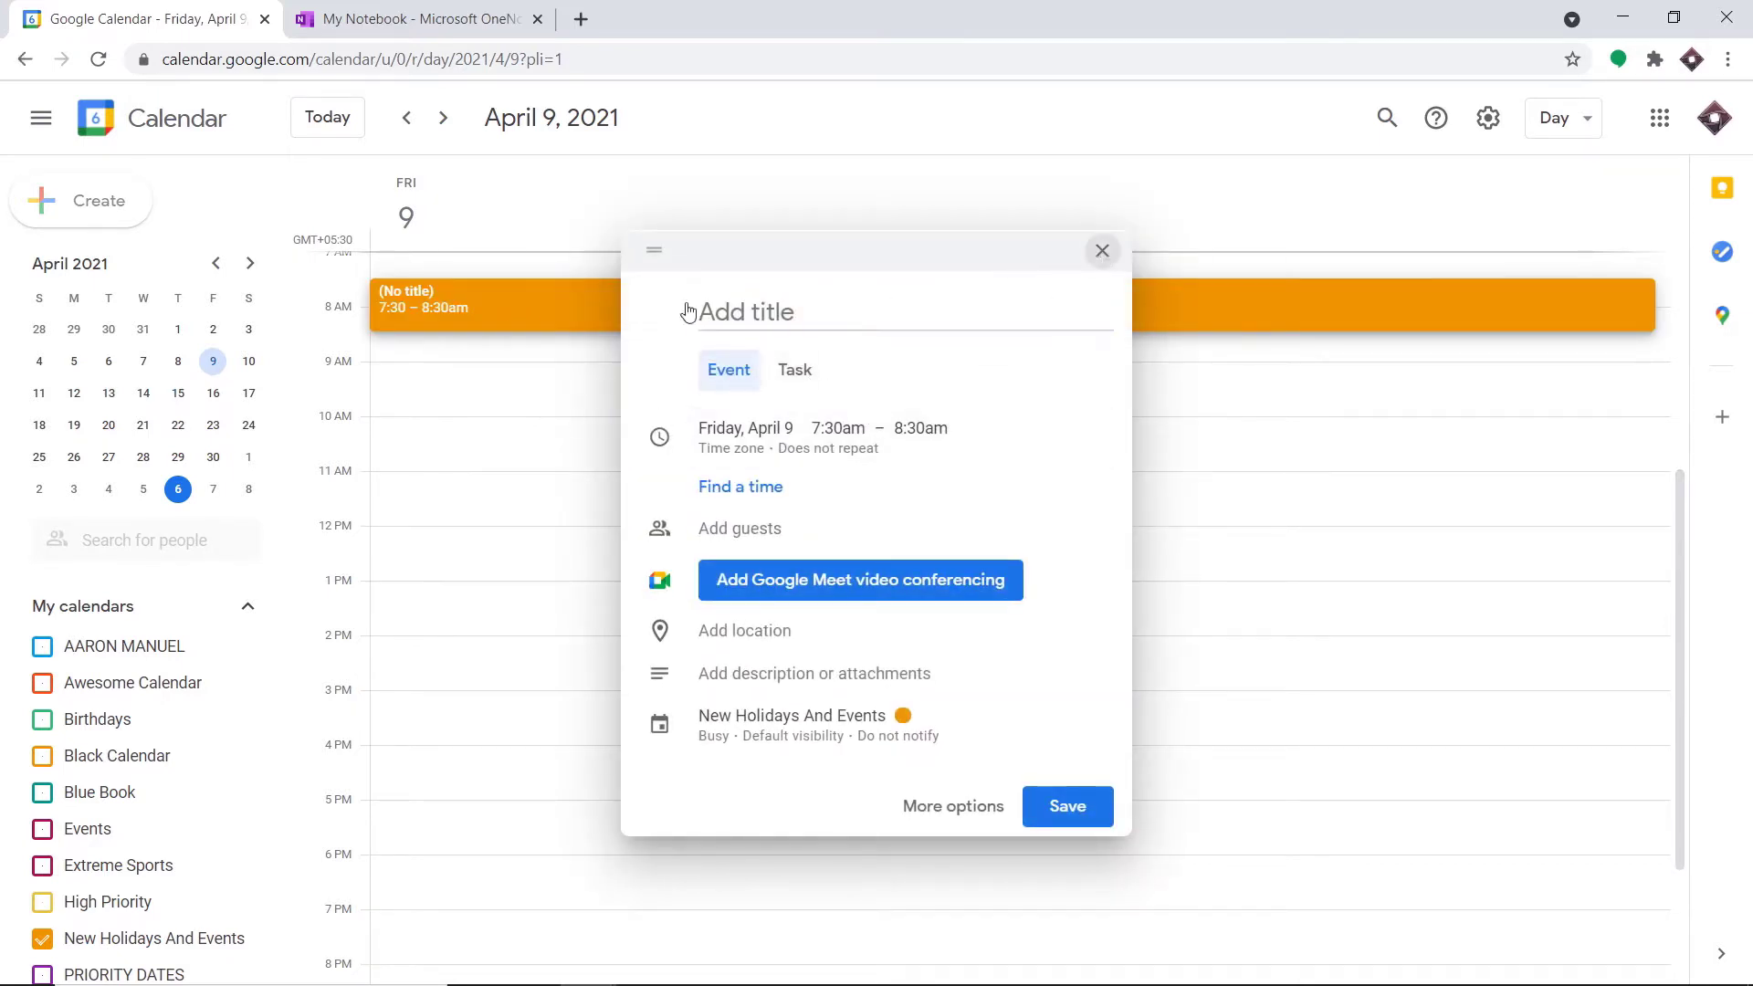
left_click(216, 404)
Step: Use the mini-calendar to advance to June 2021 and open Thursday, June 10
left_click(214, 402)
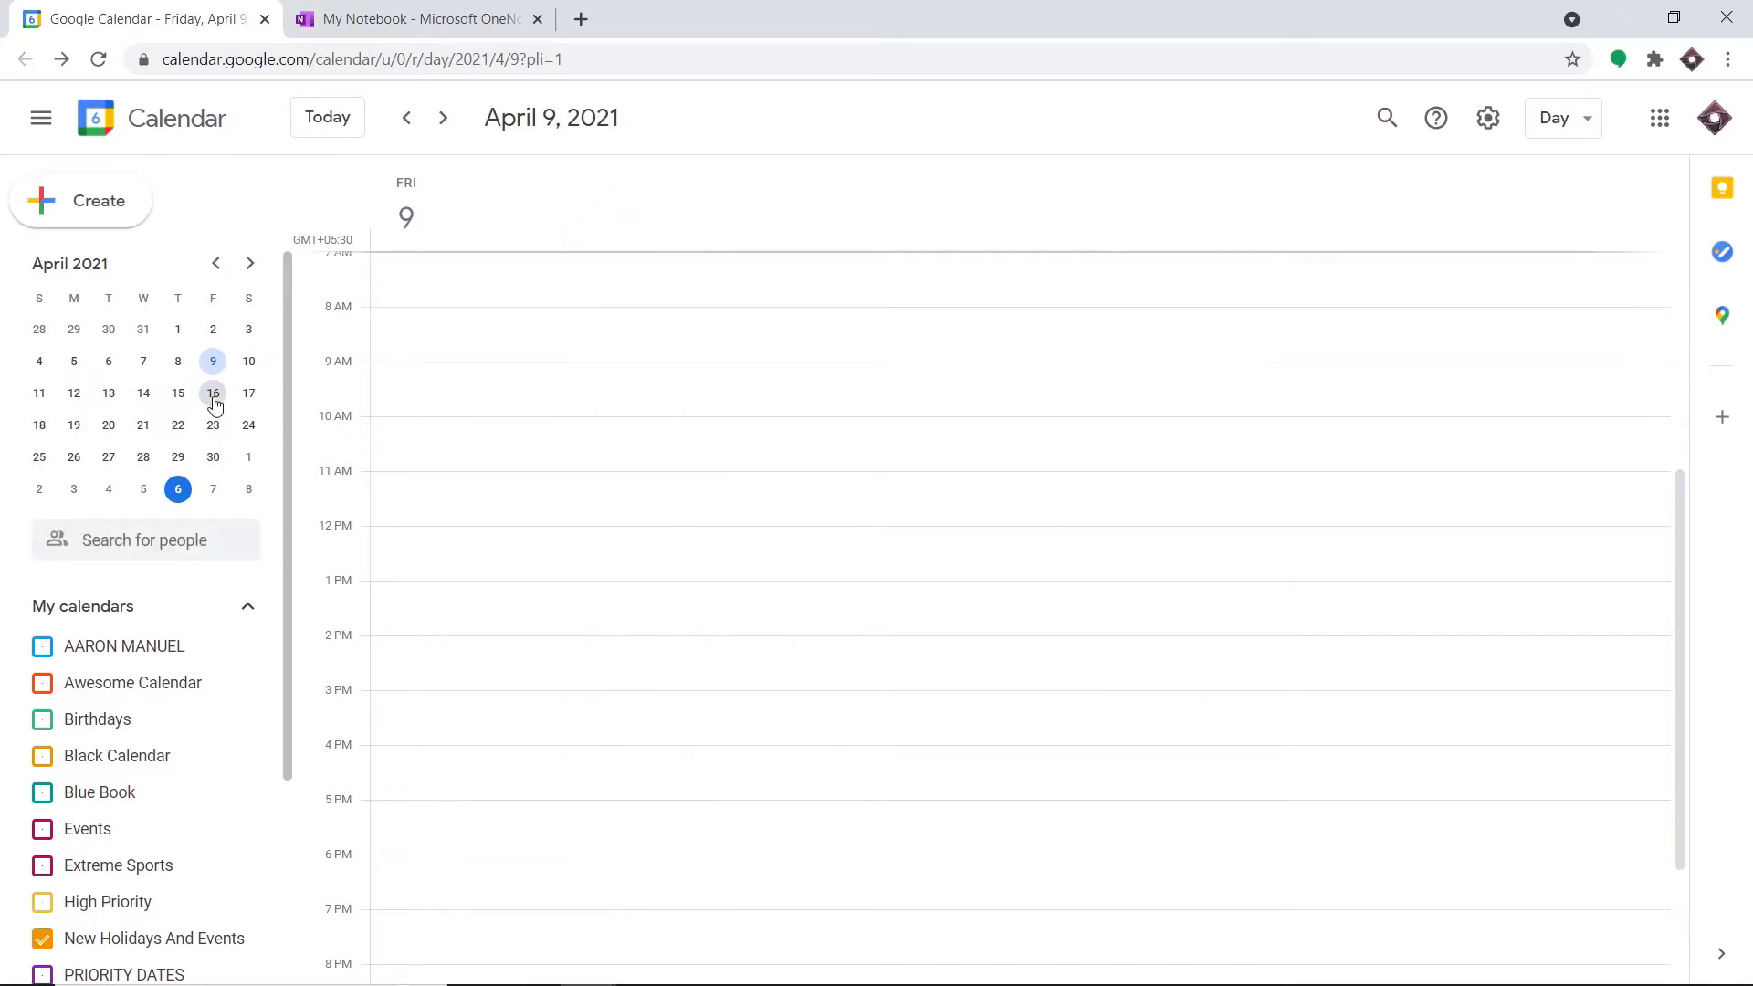
left_click(251, 266)
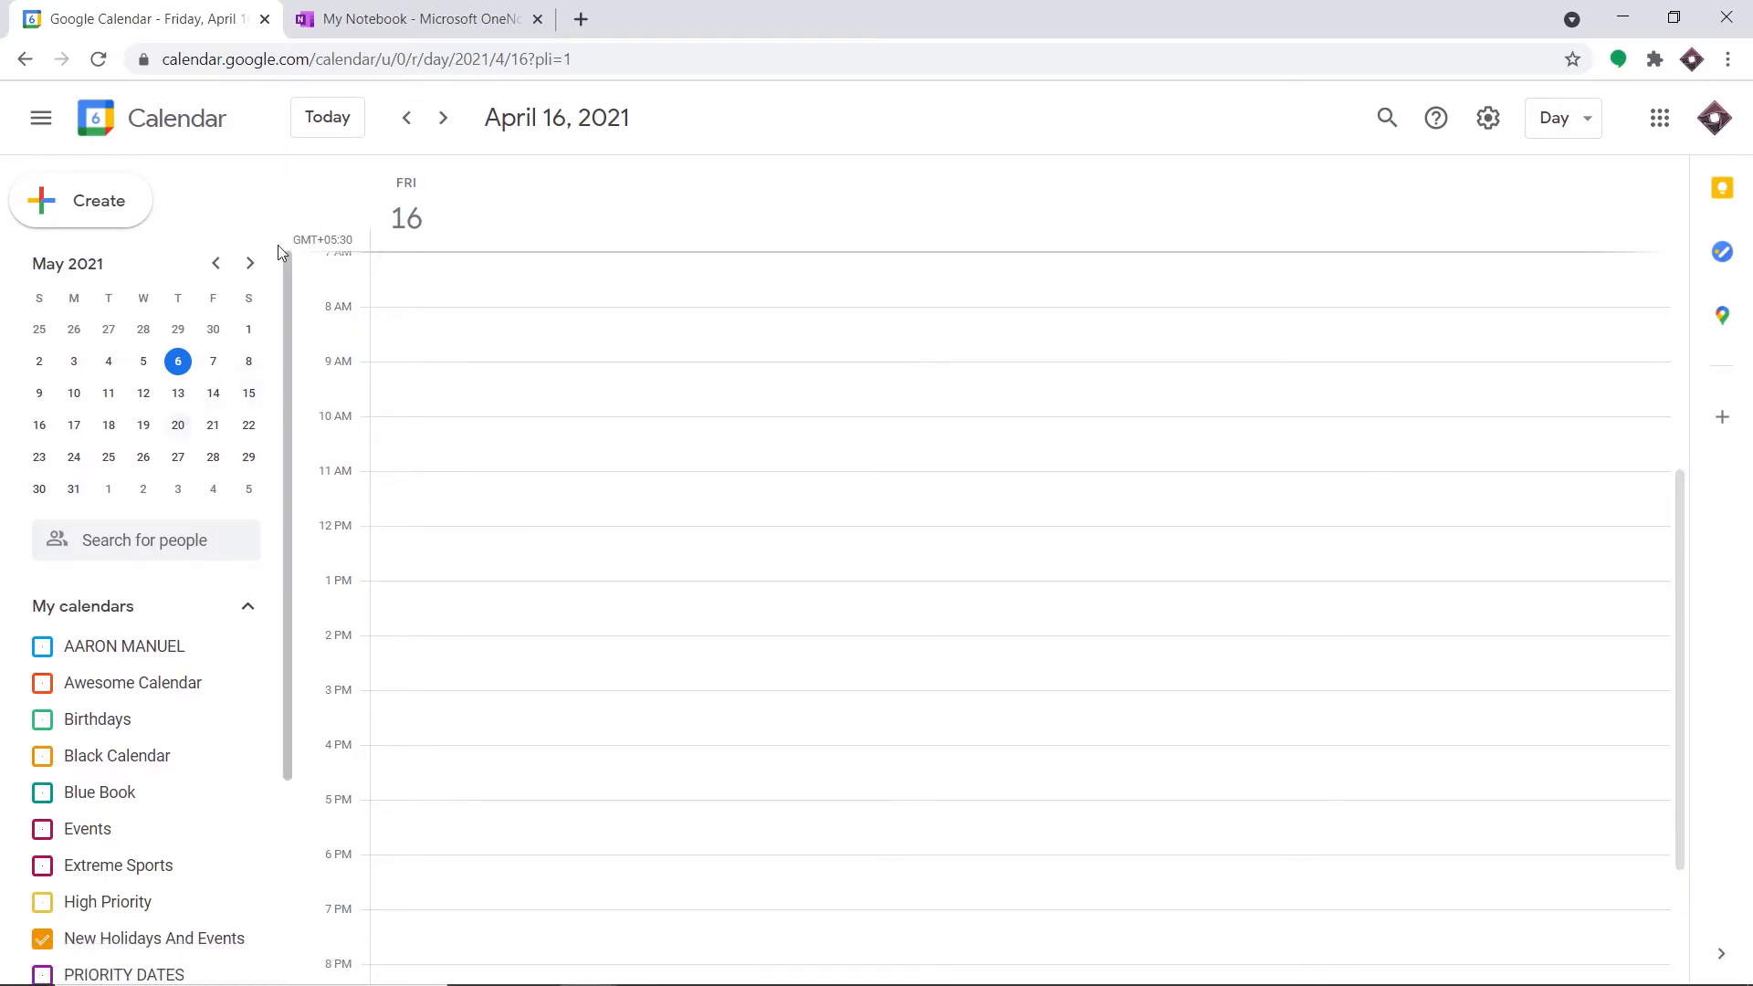
left_click(249, 263)
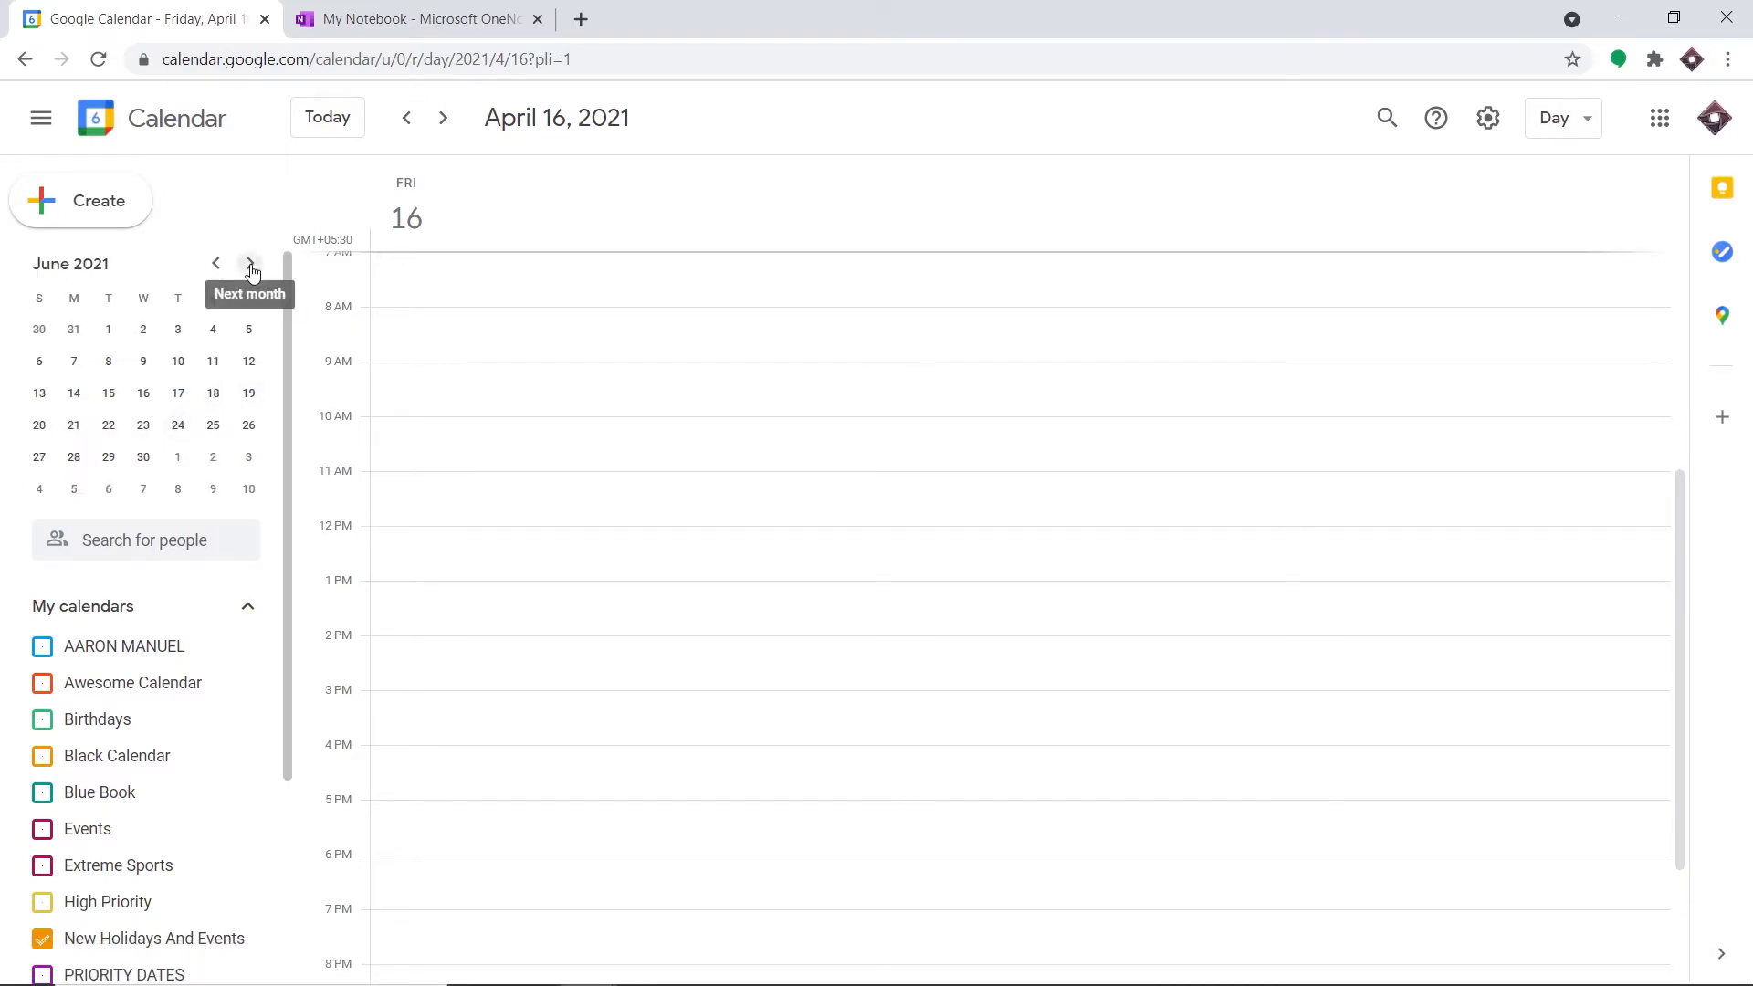
left_click(179, 362)
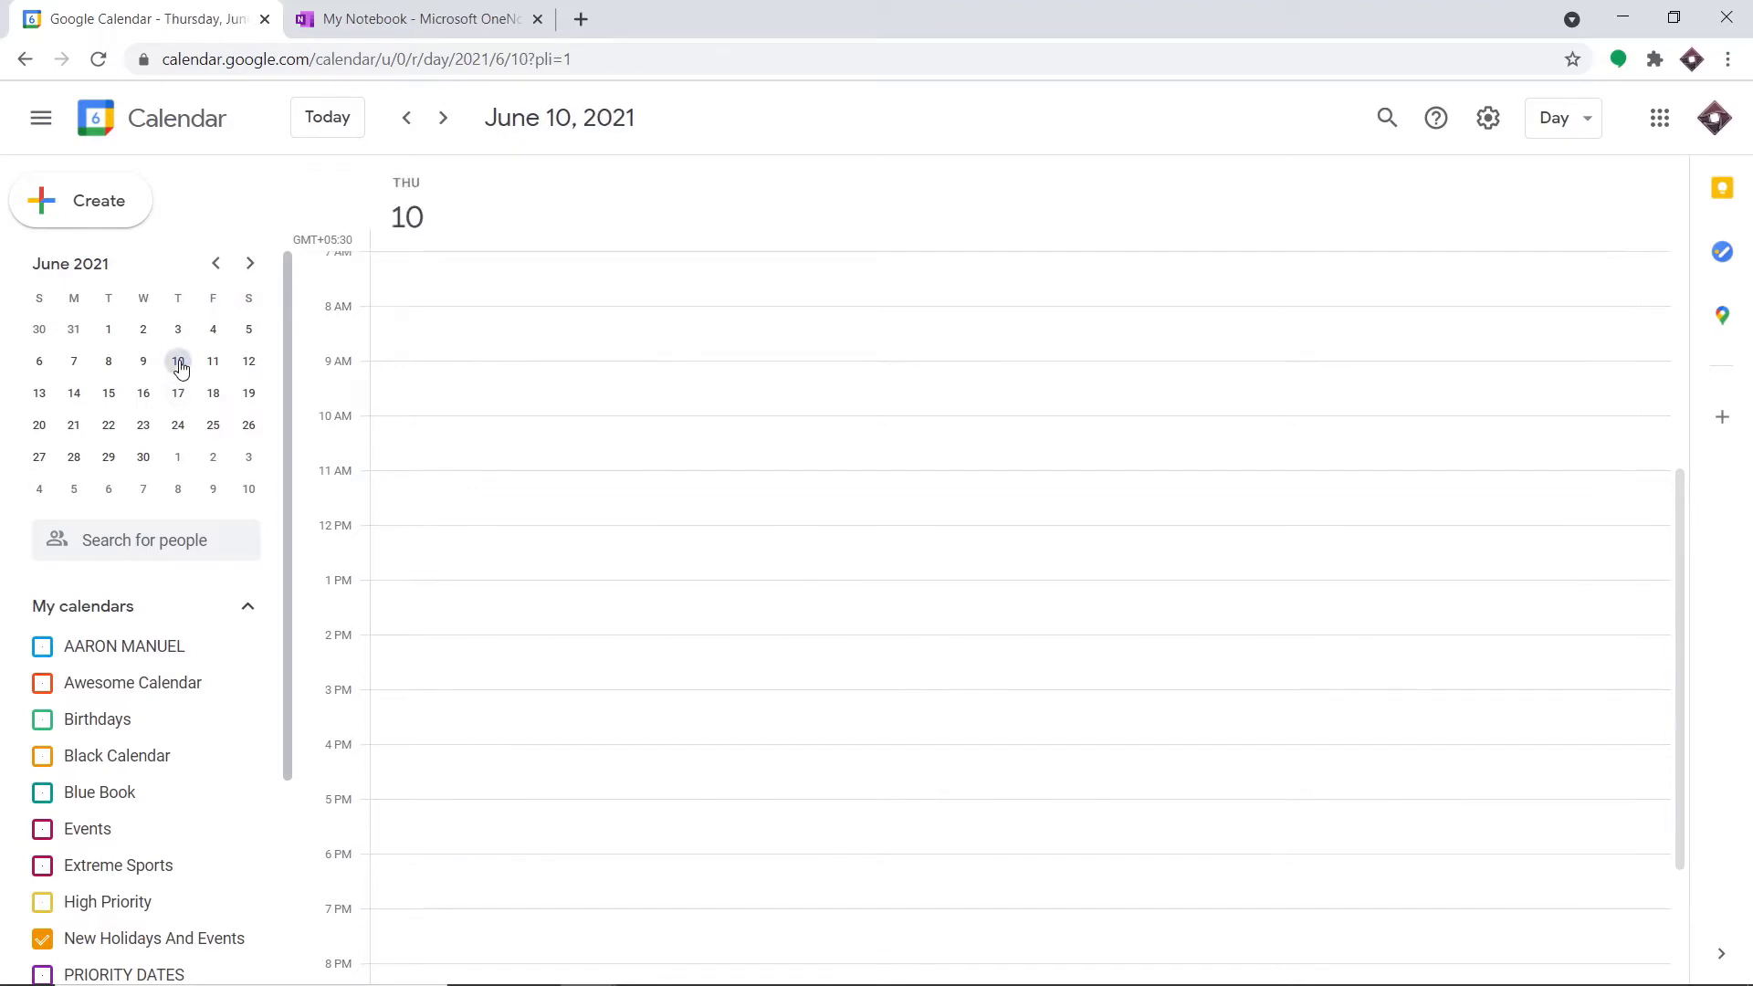
Step: Create an 8 AM June 10 event 'Upgrade All Windows In Office' and invite the suggested 'elon' contact
left_click(498, 314)
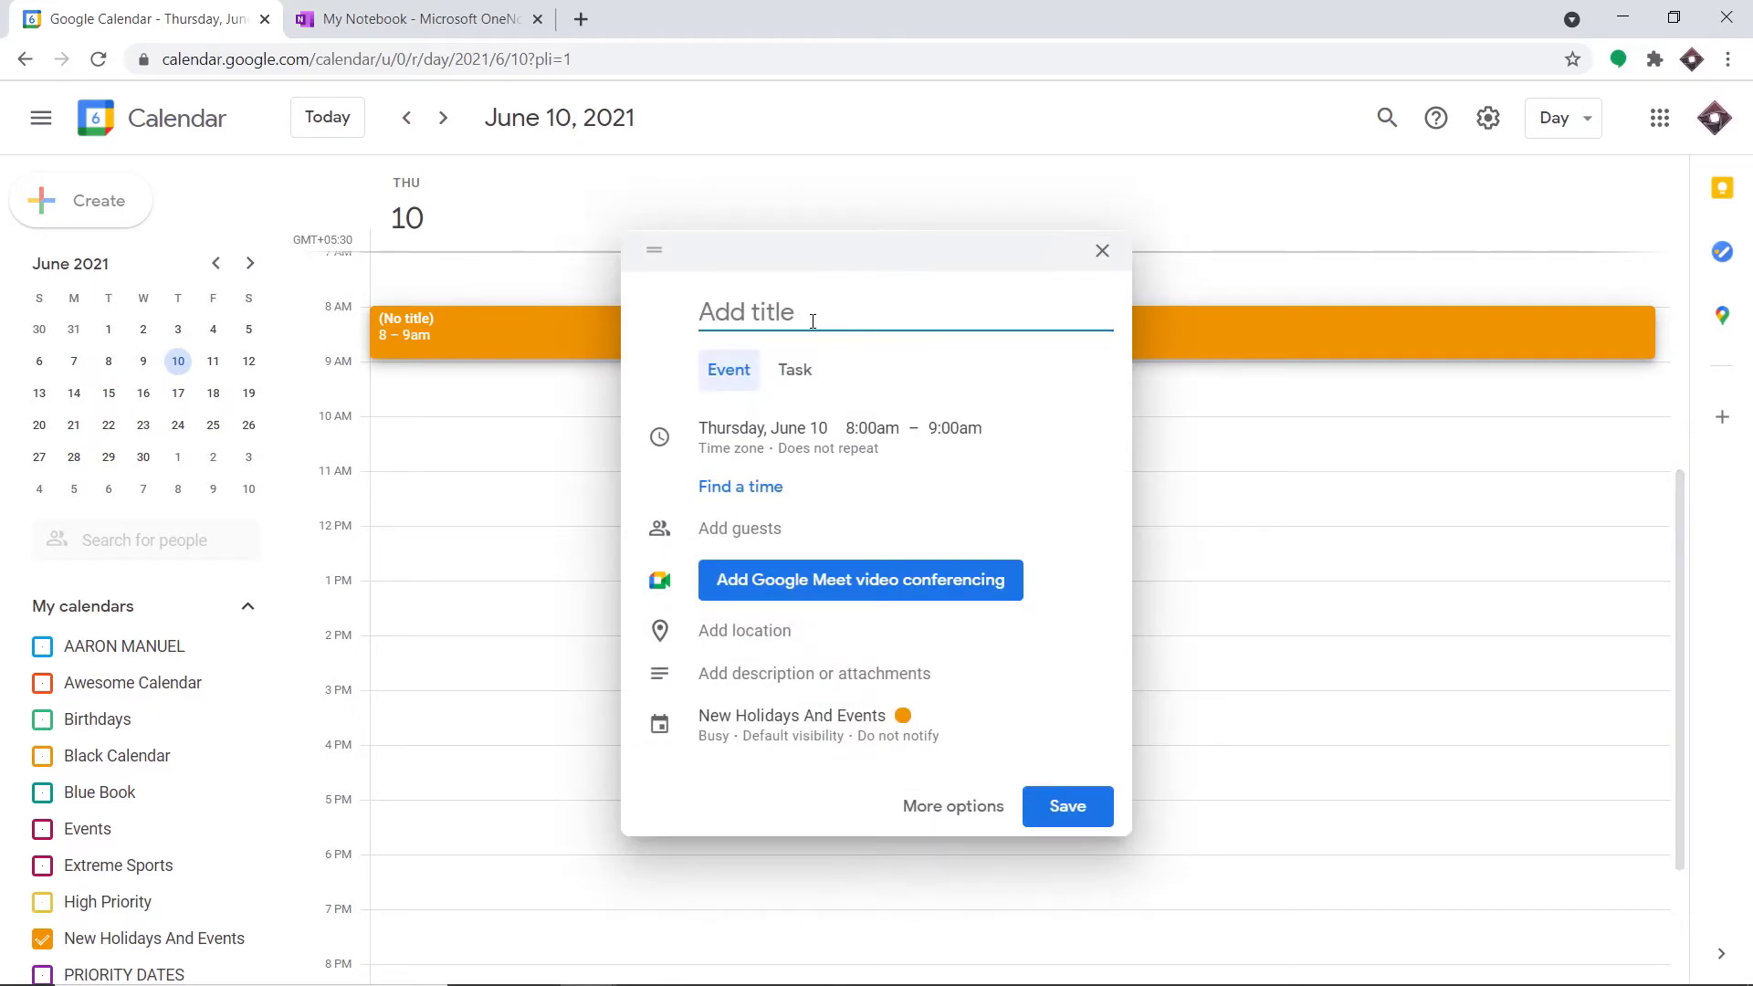
type("Upgrade All Windows I")
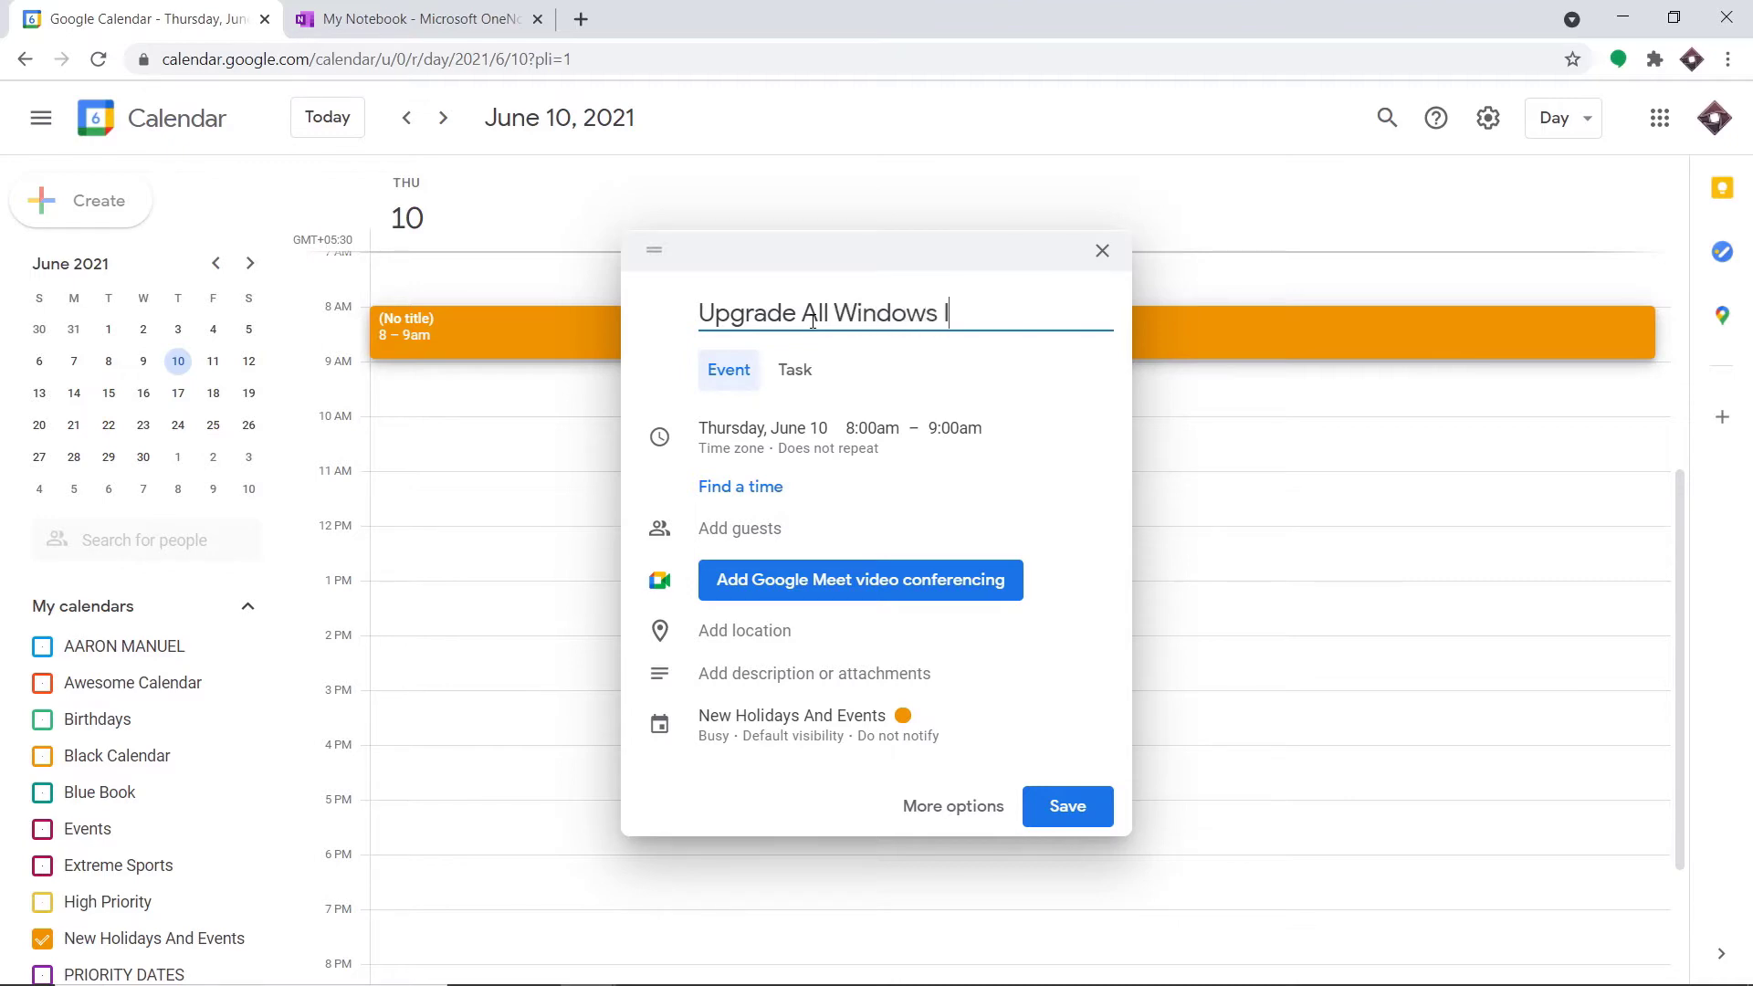
type("n Office")
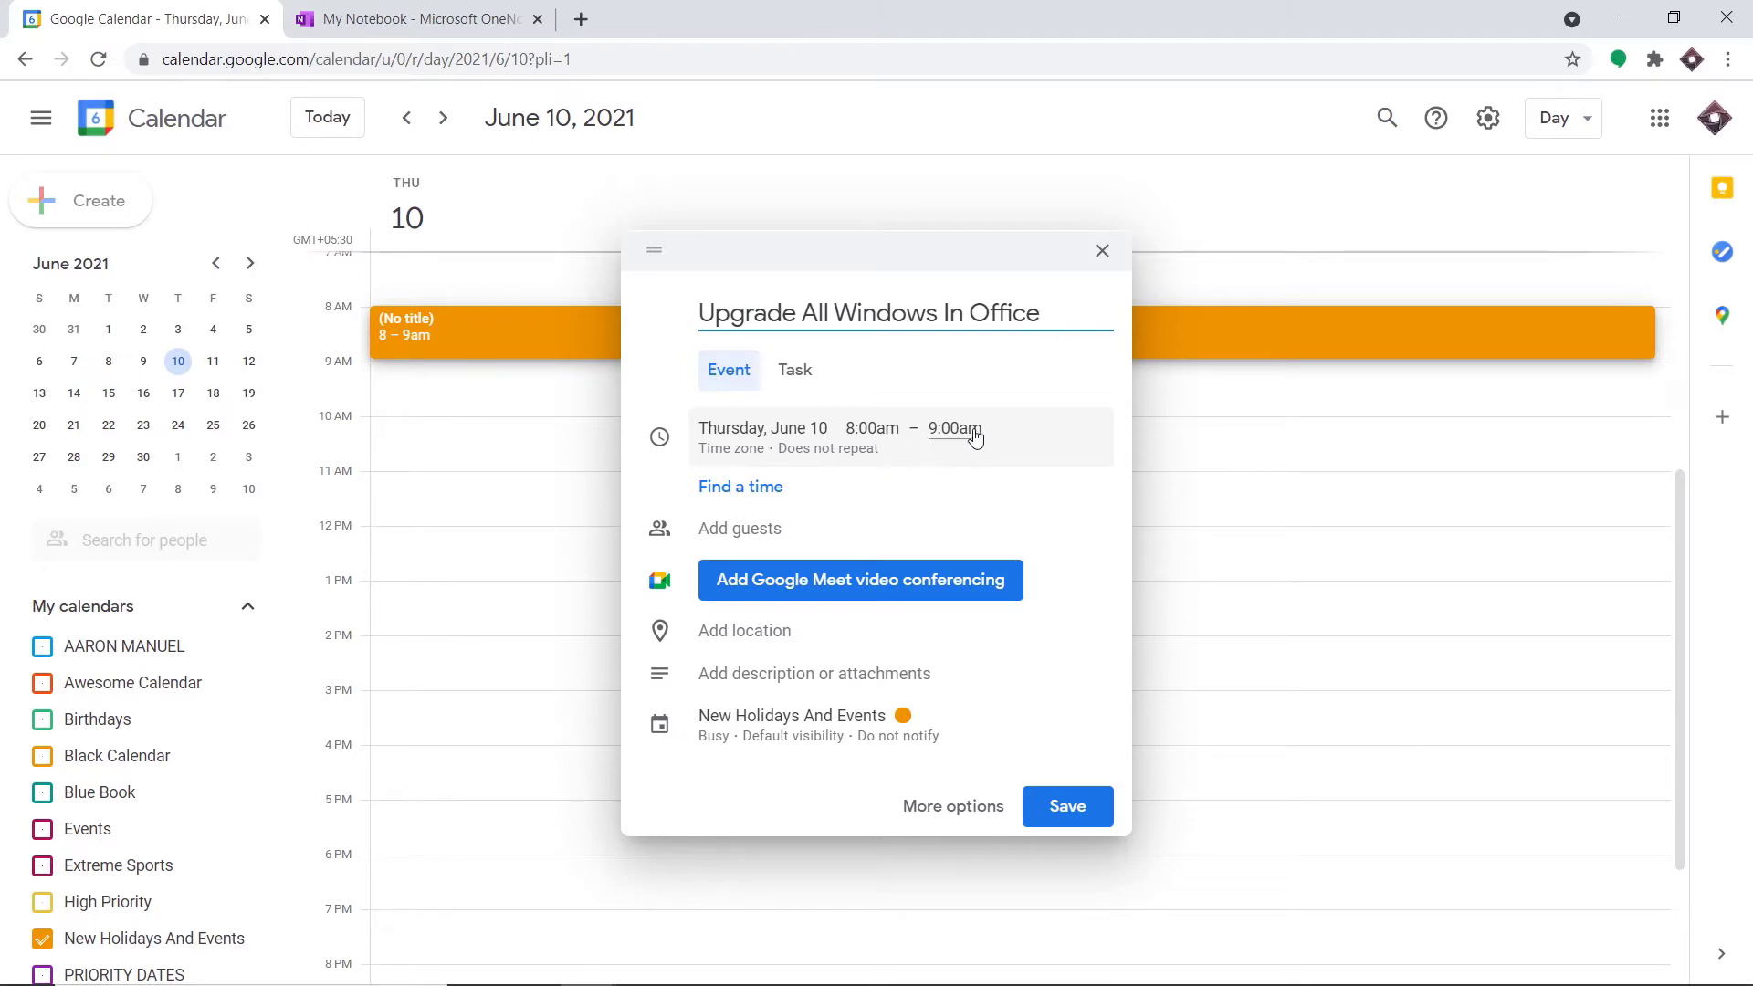
left_click(757, 532)
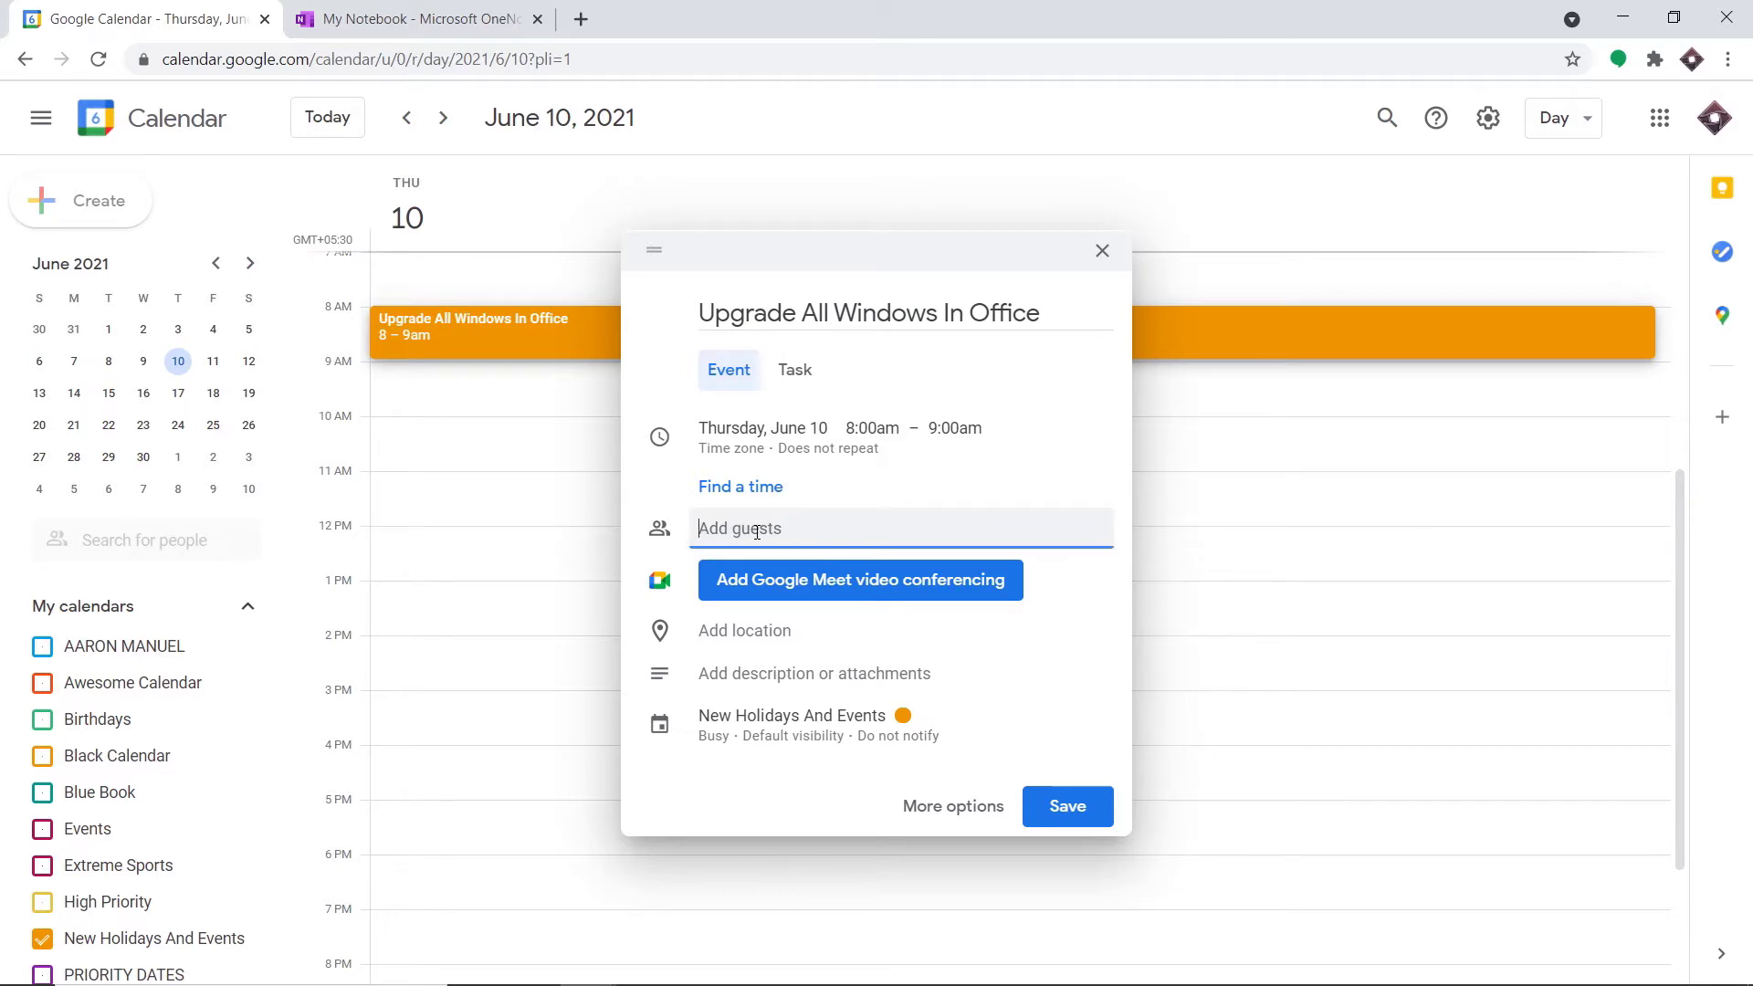
type("elon")
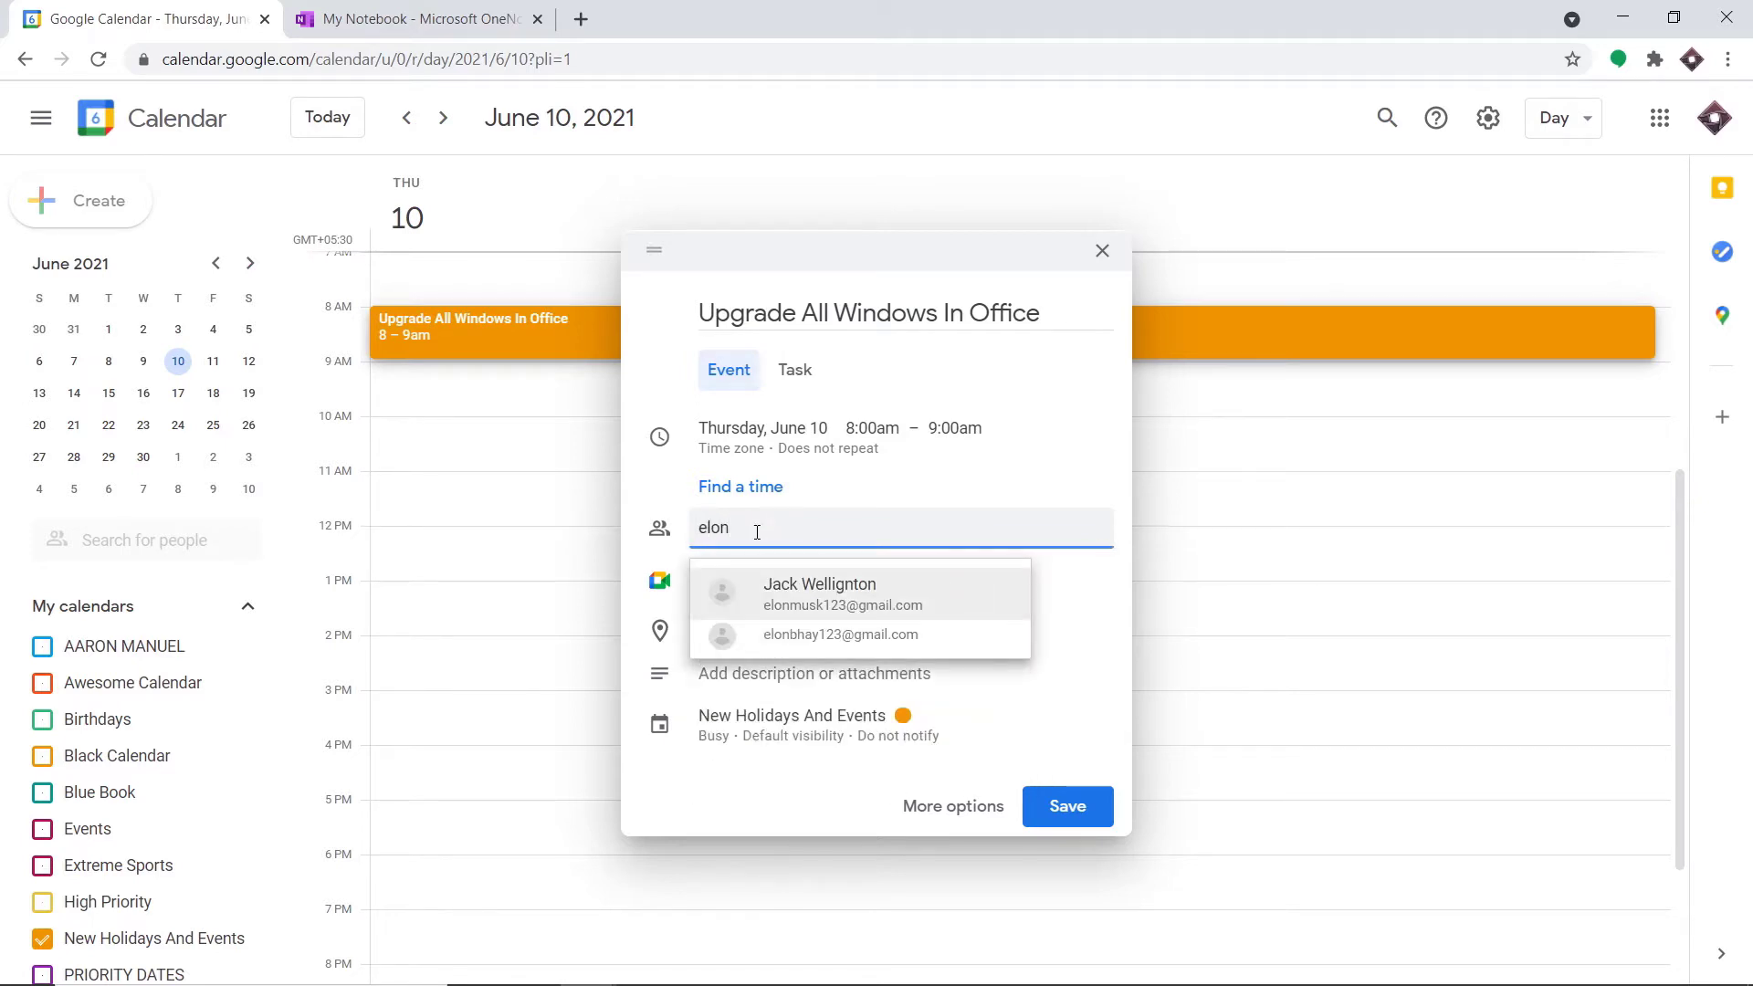
left_click(829, 589)
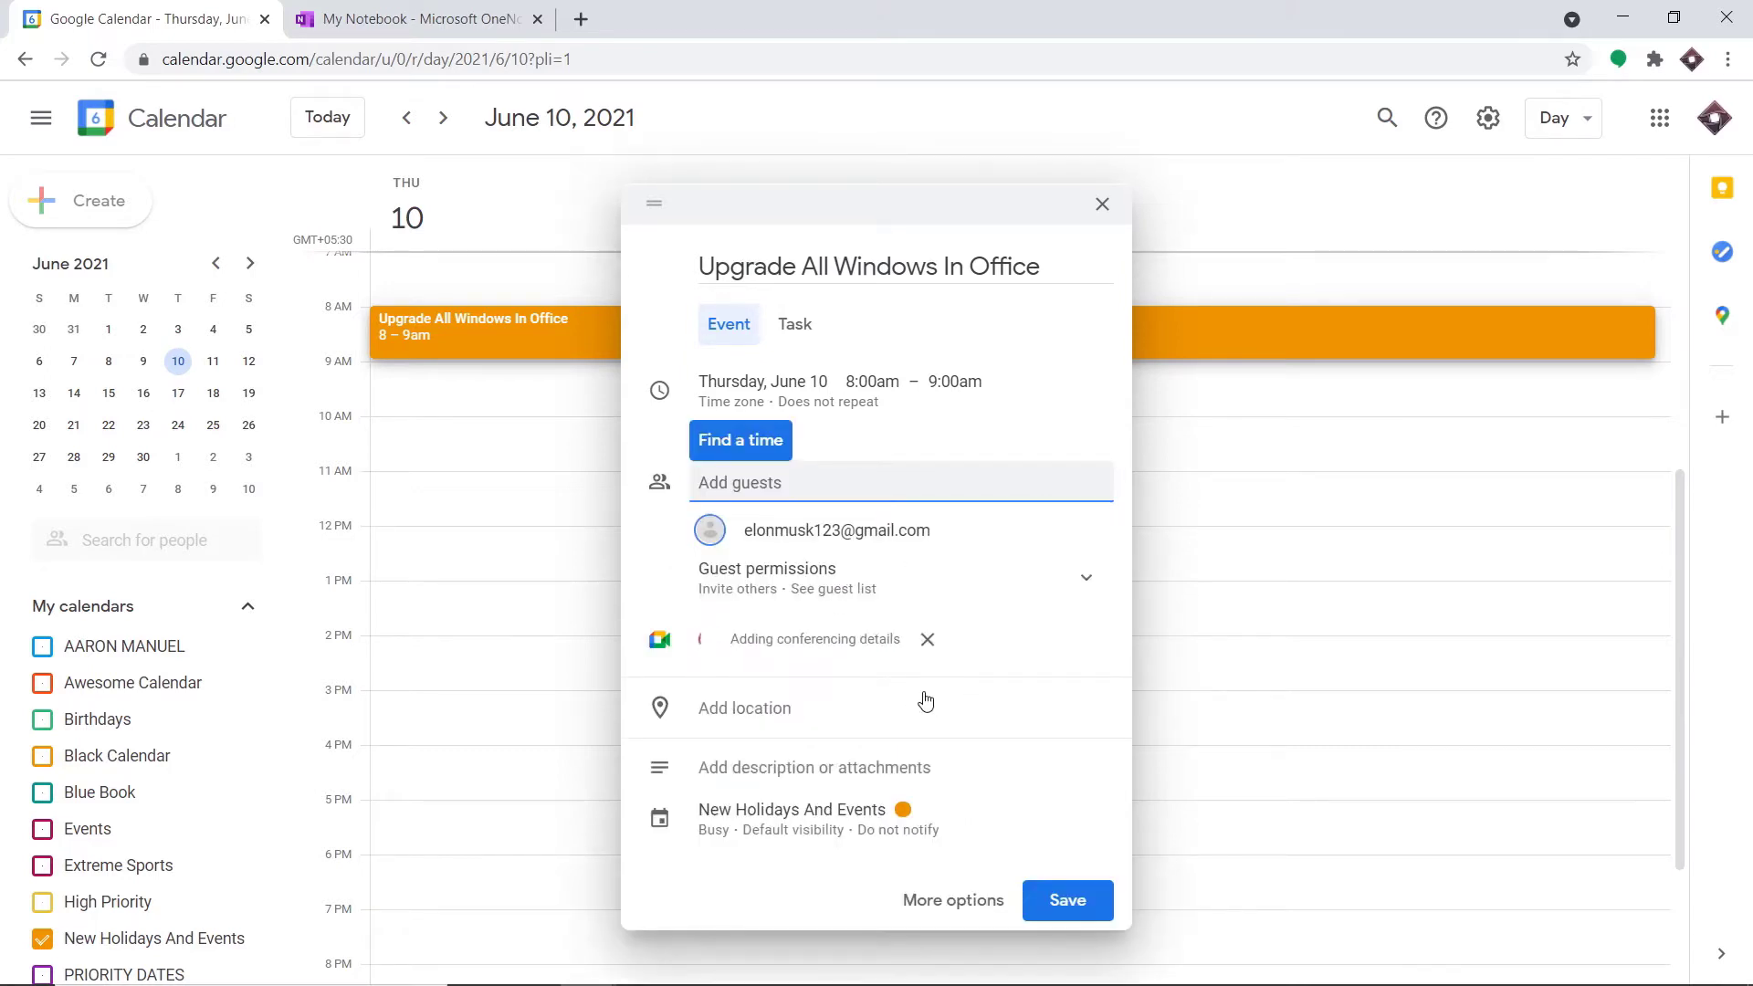
left_click(777, 772)
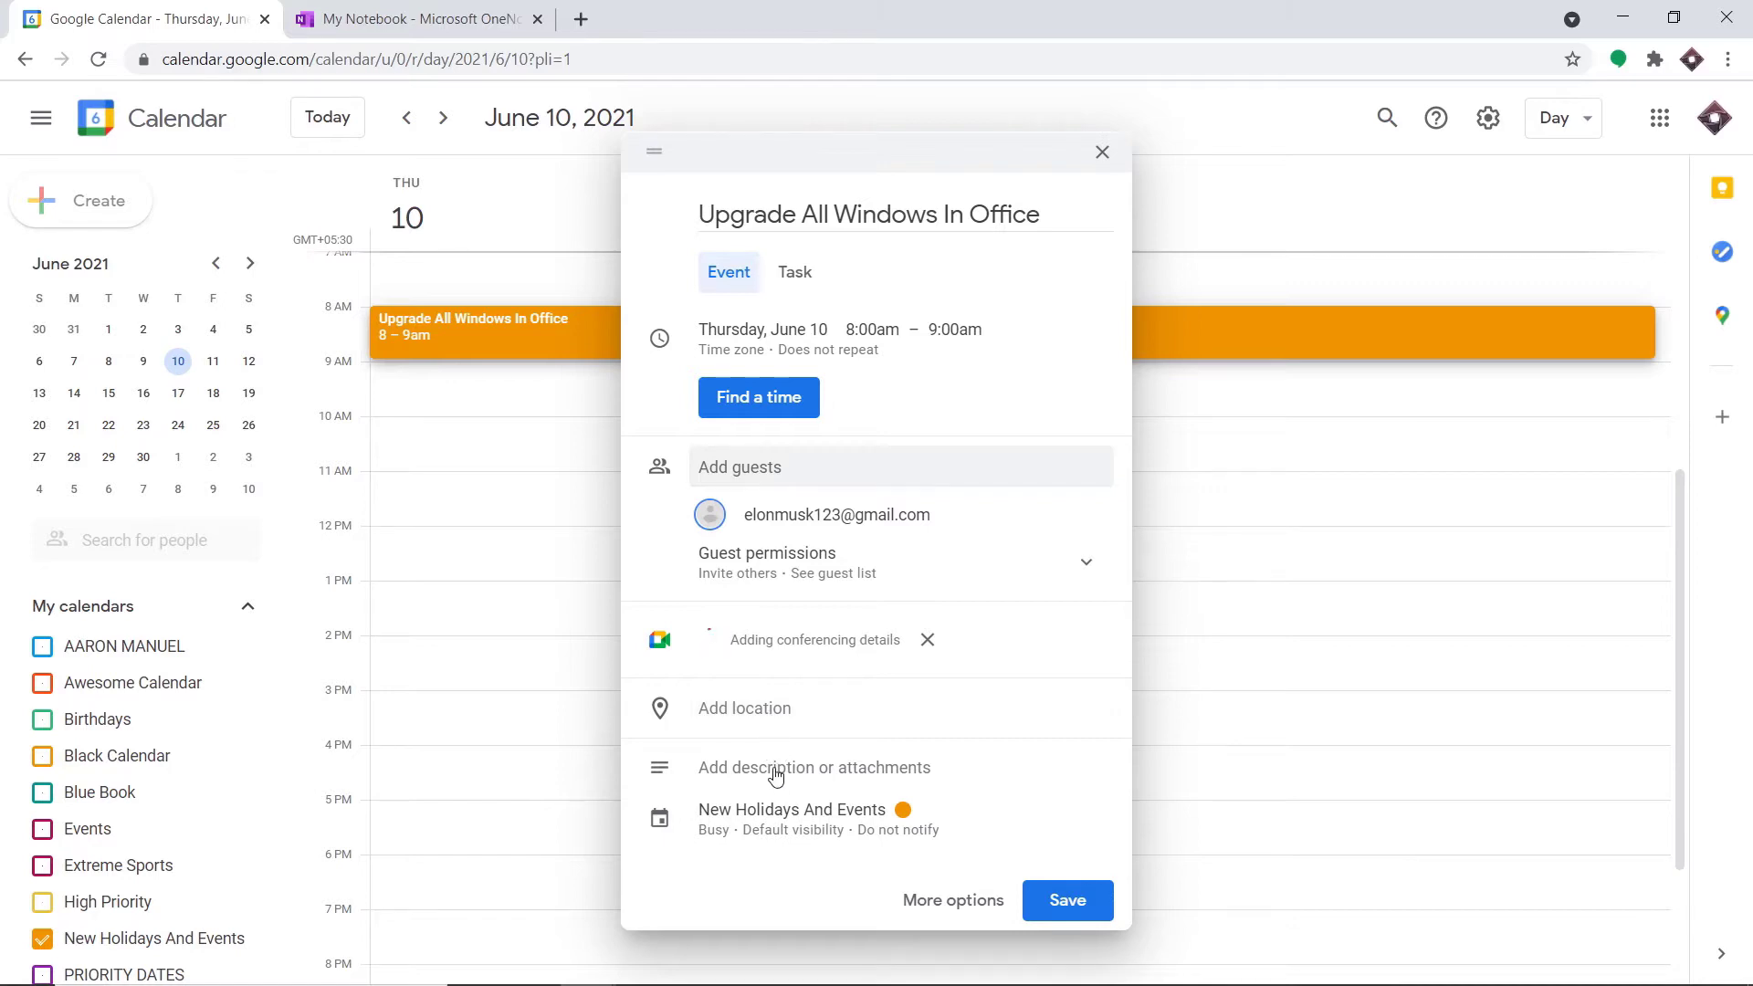
Step: Remove Meet conferencing, set location Berlin, Germany, and save without emailing guests
left_click(924, 664)
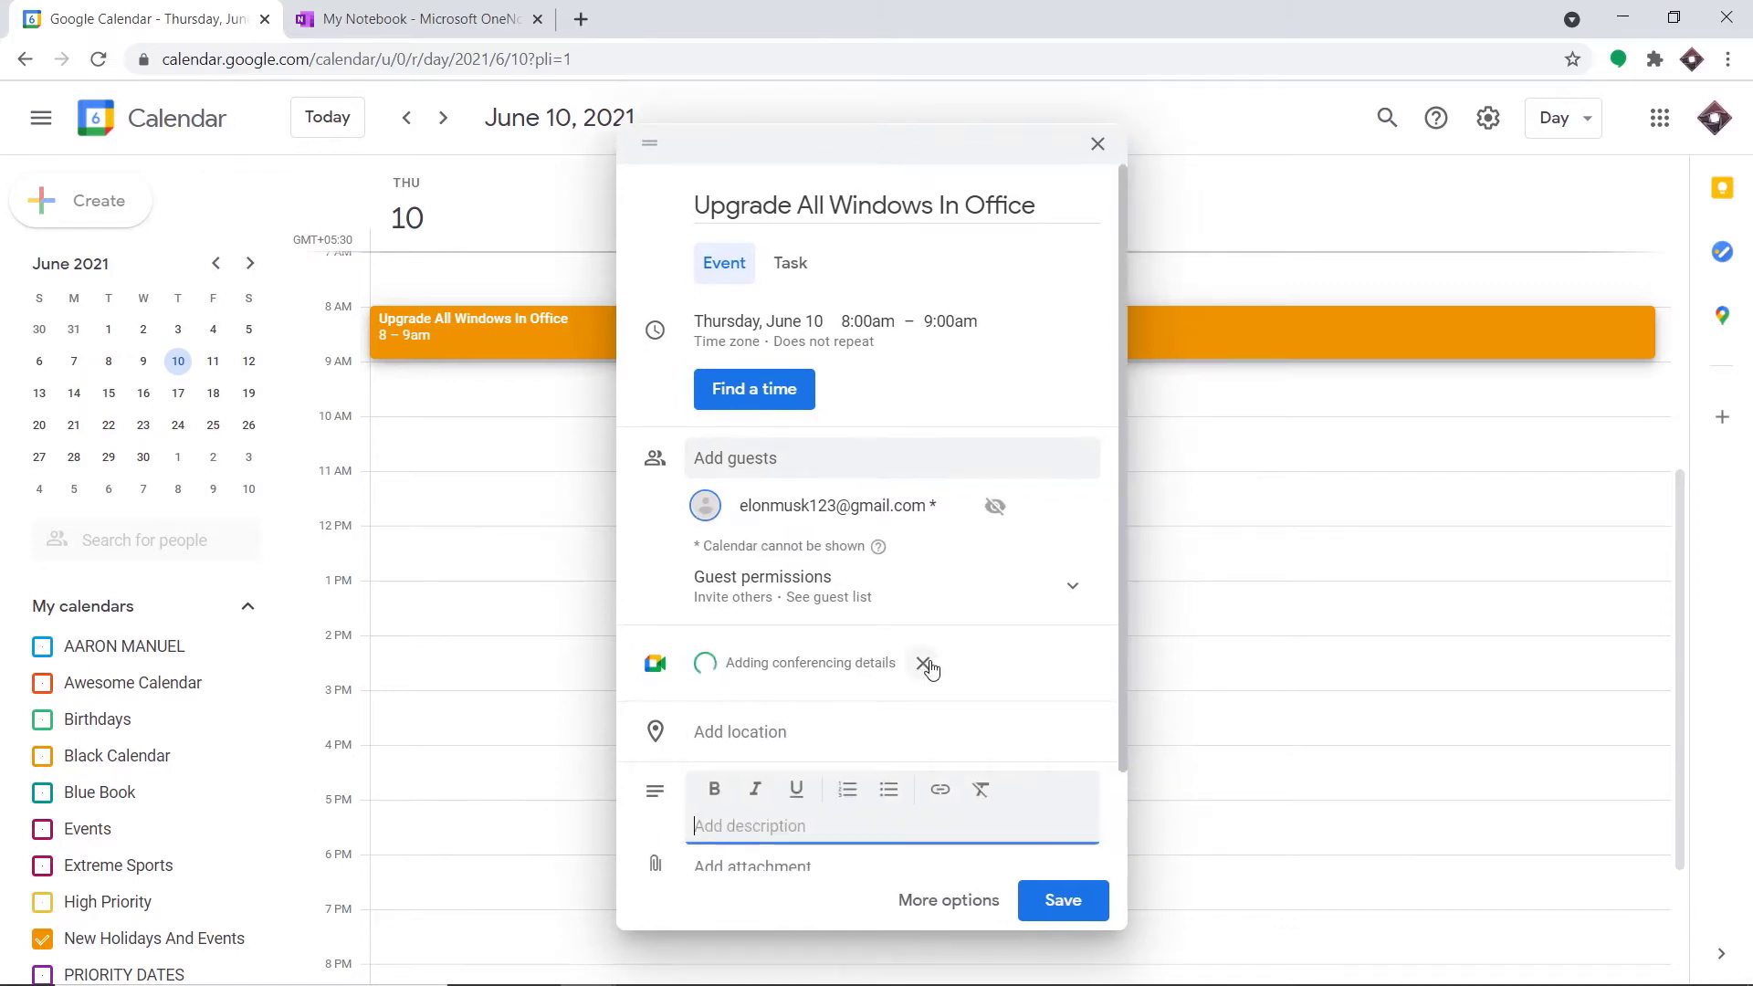
left_click(743, 738)
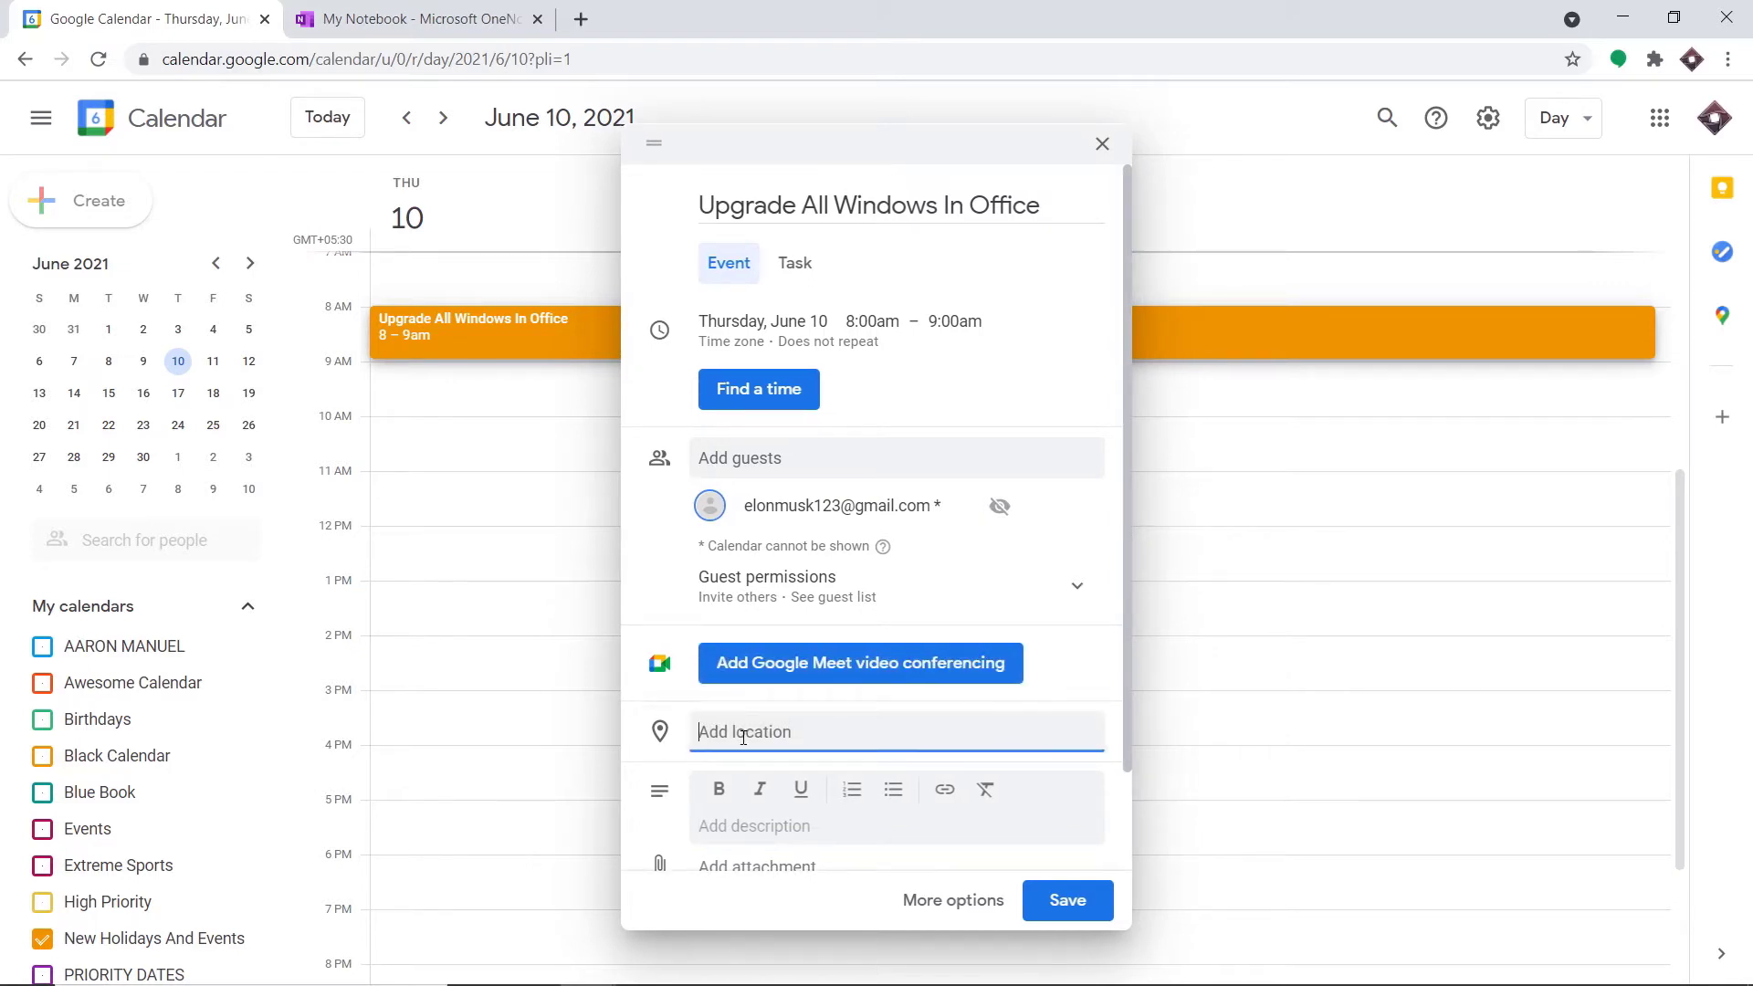
type("berlin")
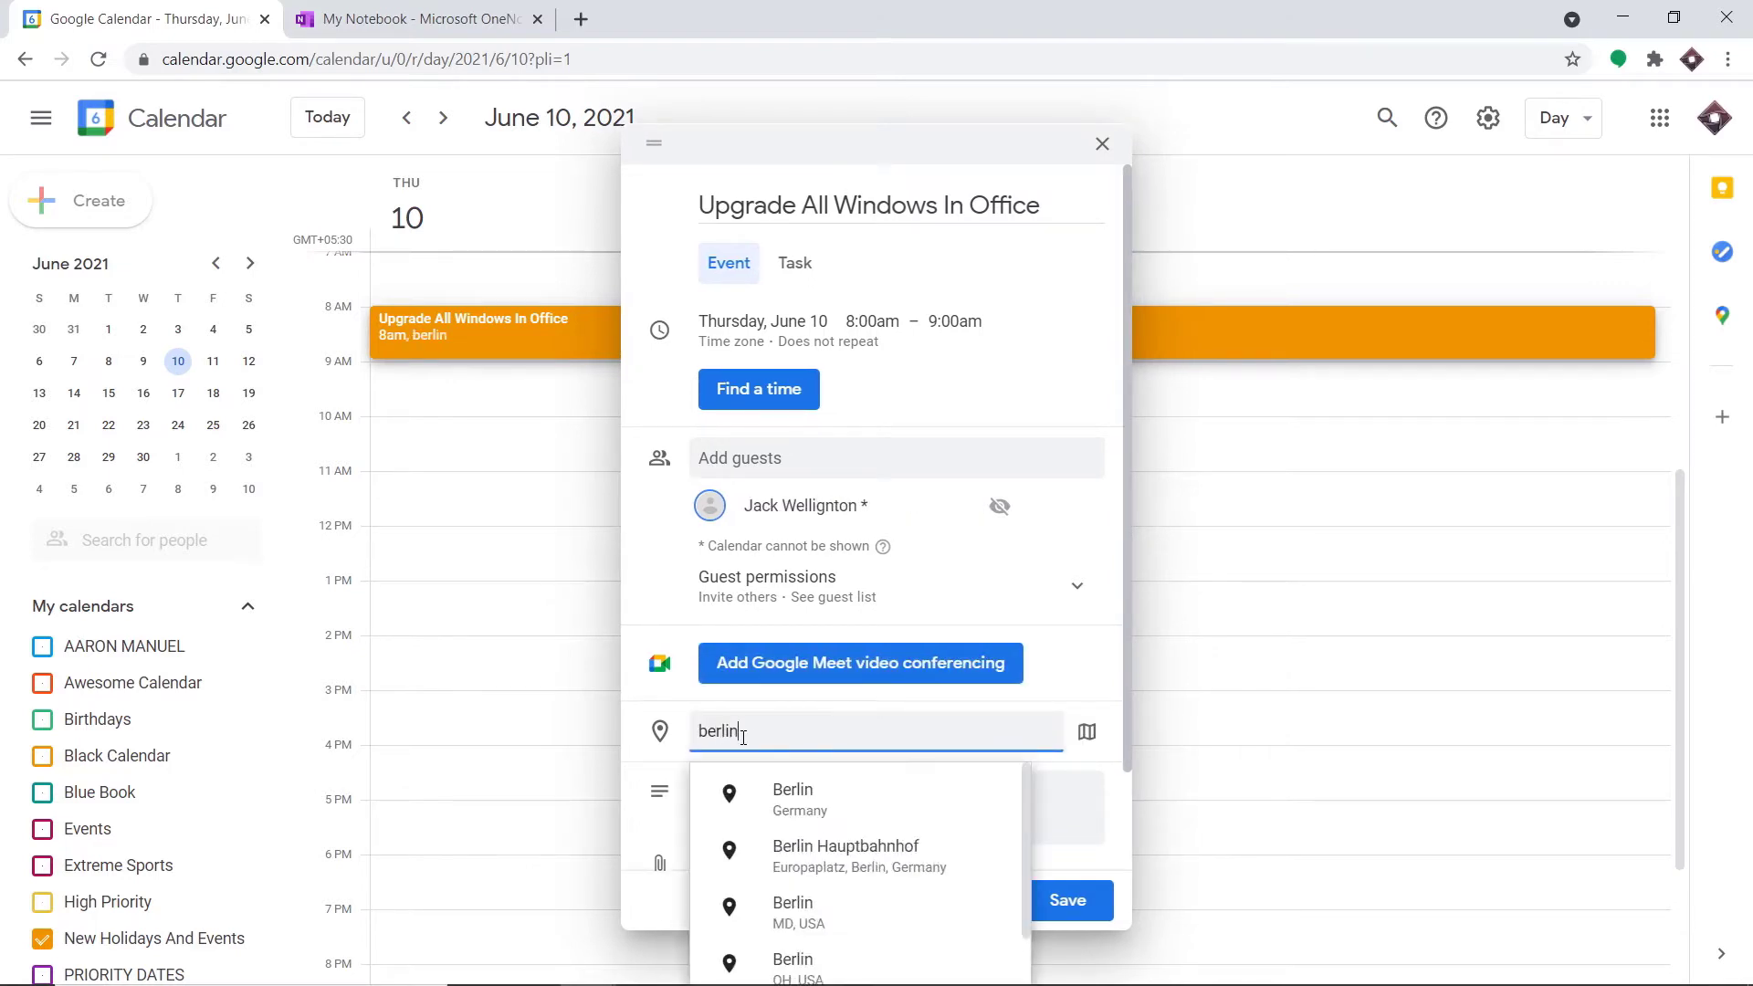
left_click(792, 800)
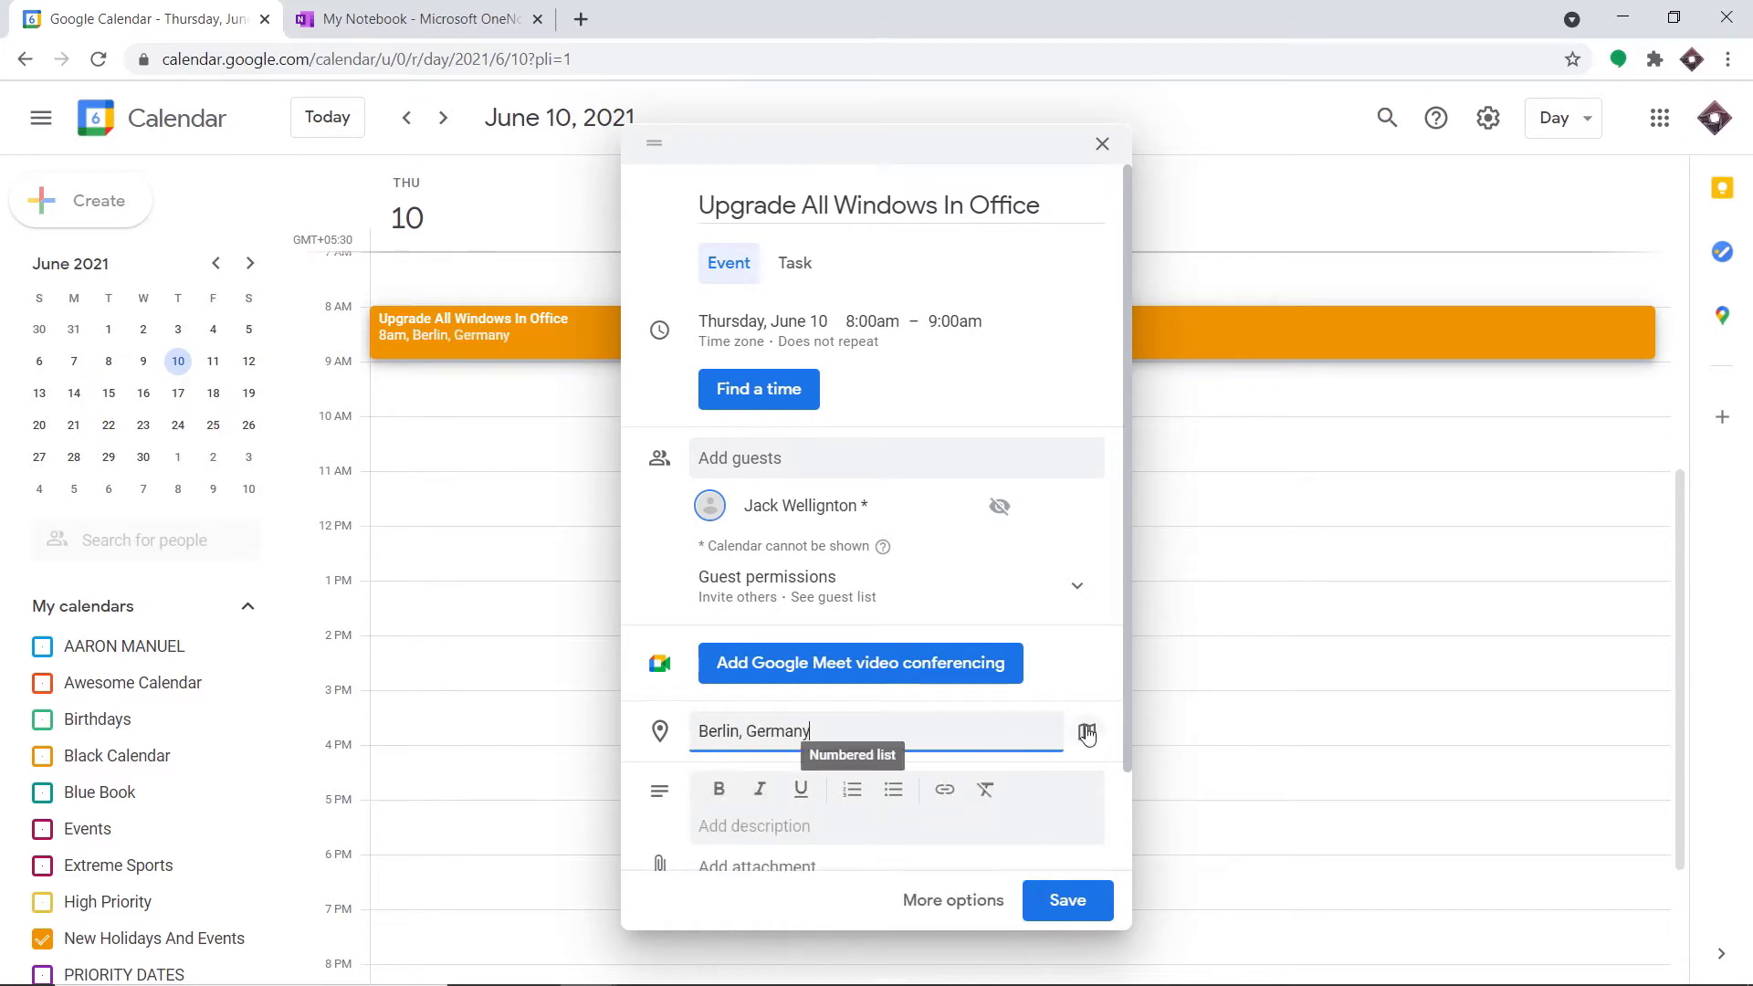
scroll(1092, 760, "down", 2)
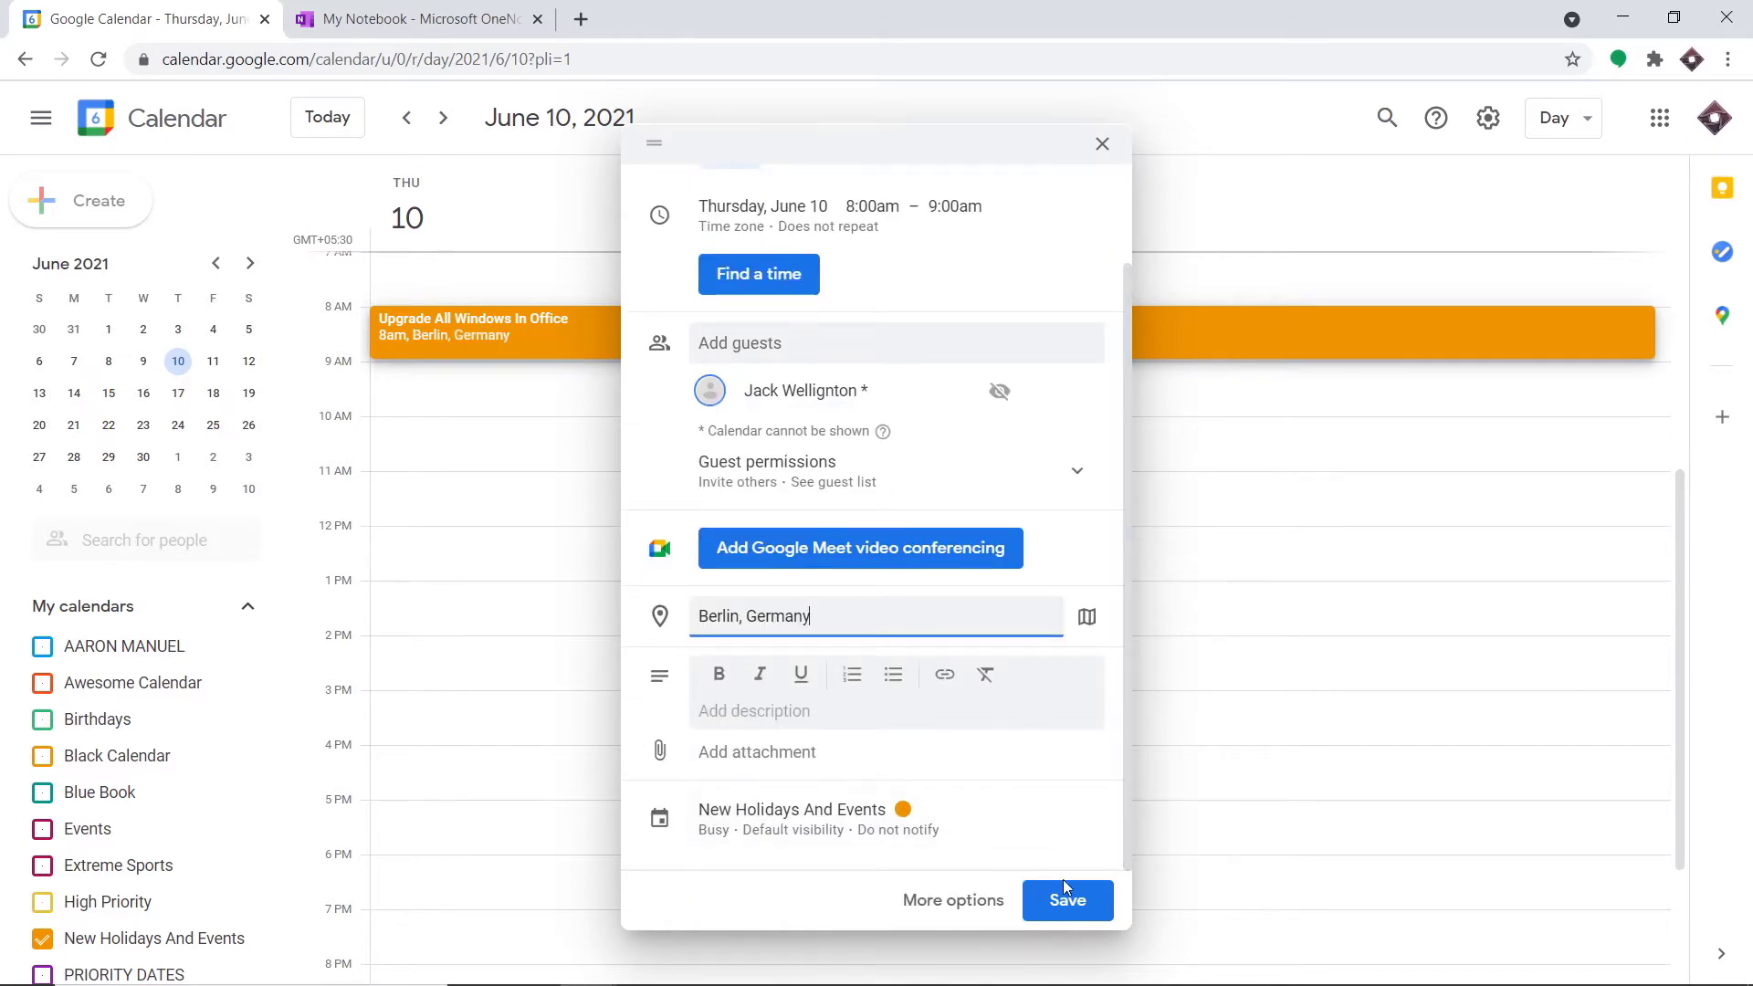
left_click(1077, 904)
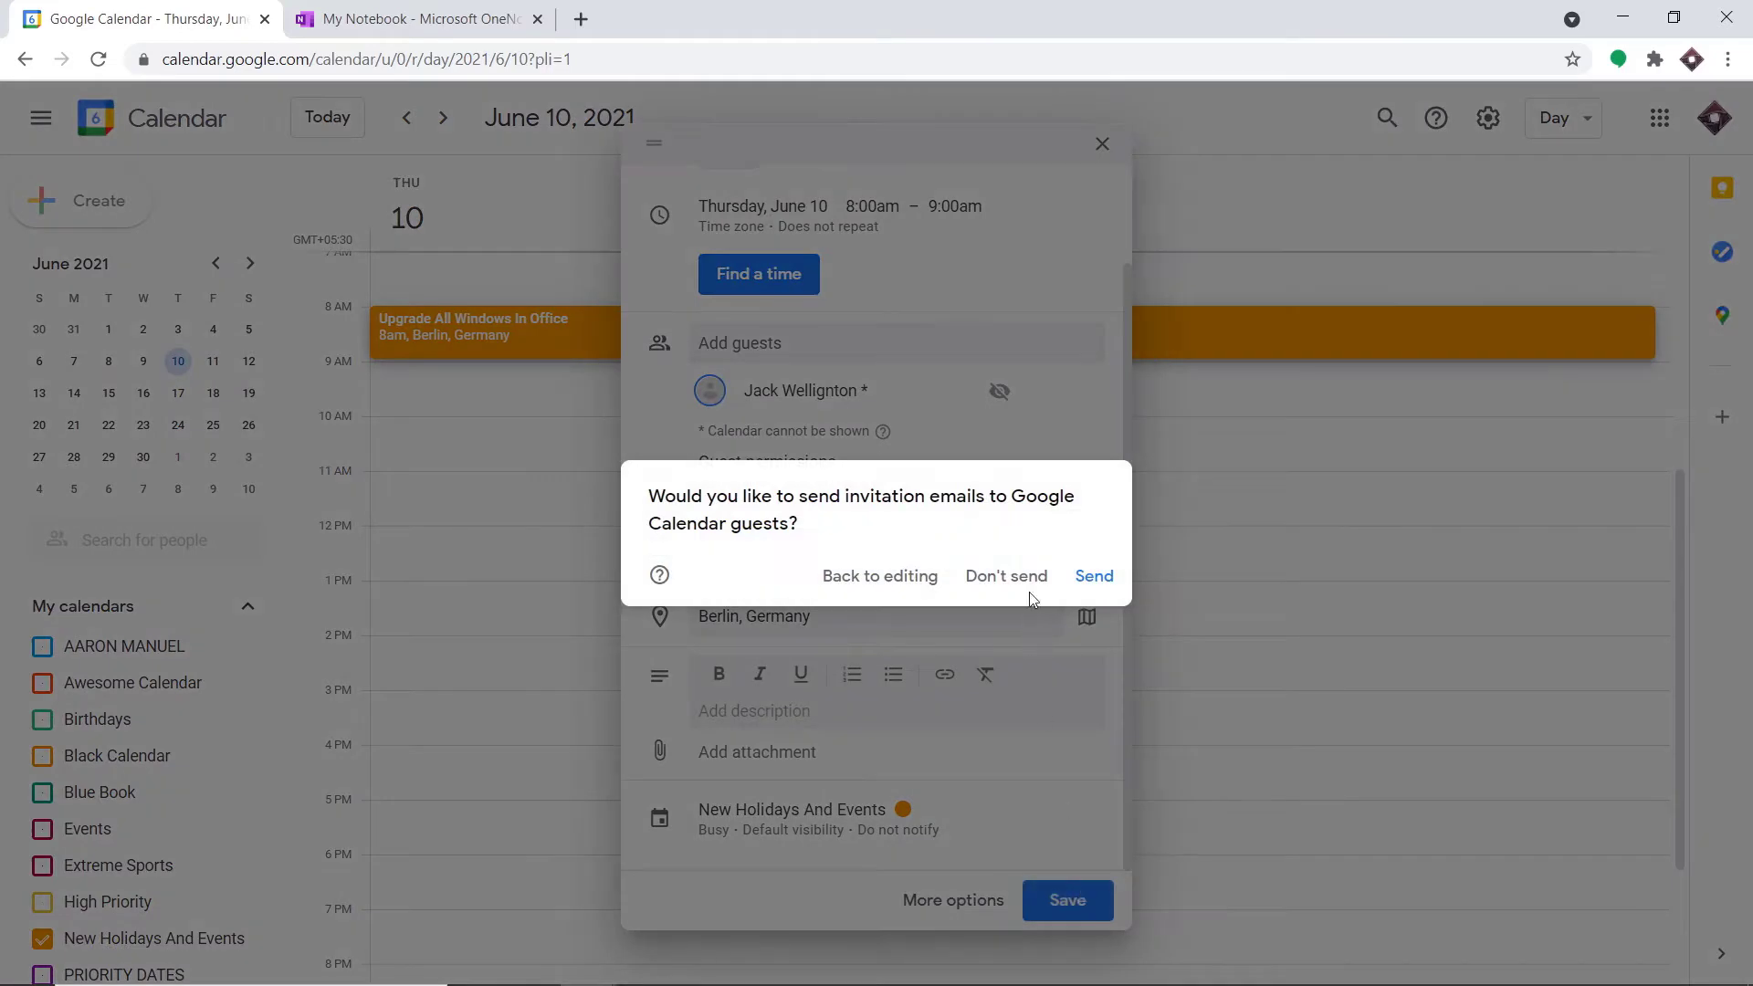
left_click(1030, 579)
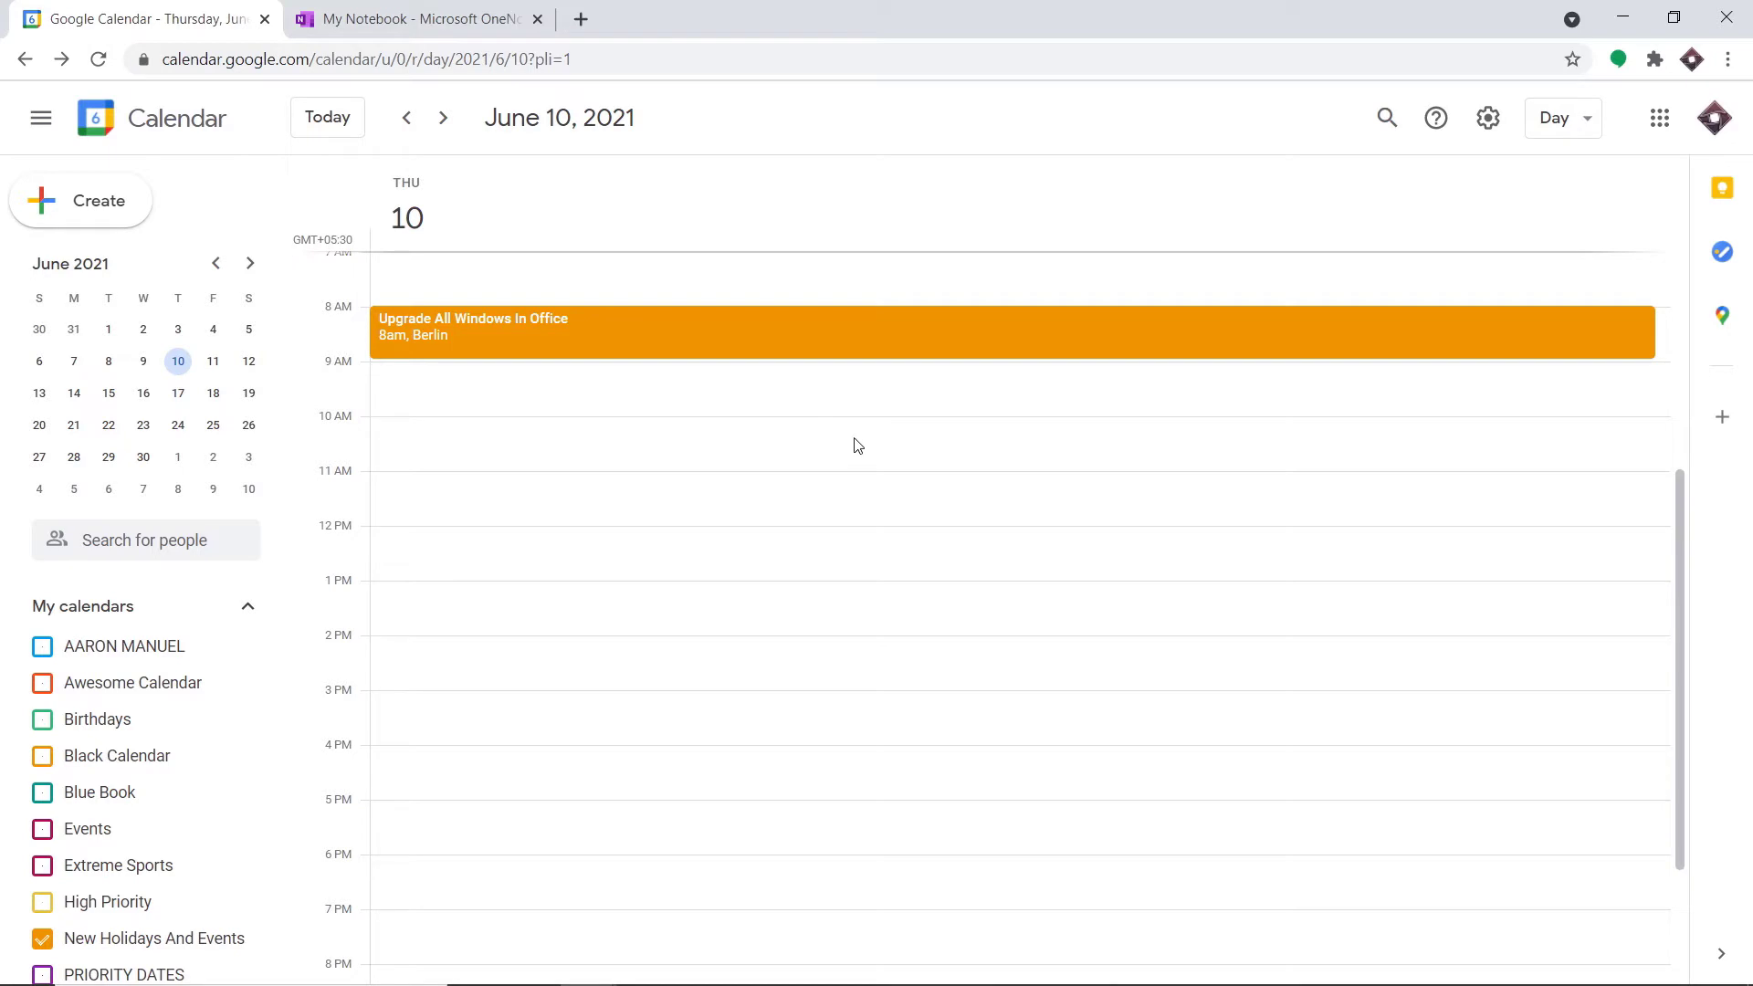
Step: Reload the OneNote notebook so the new Upgrade All Windows In Office page appears
left_click(461, 11)
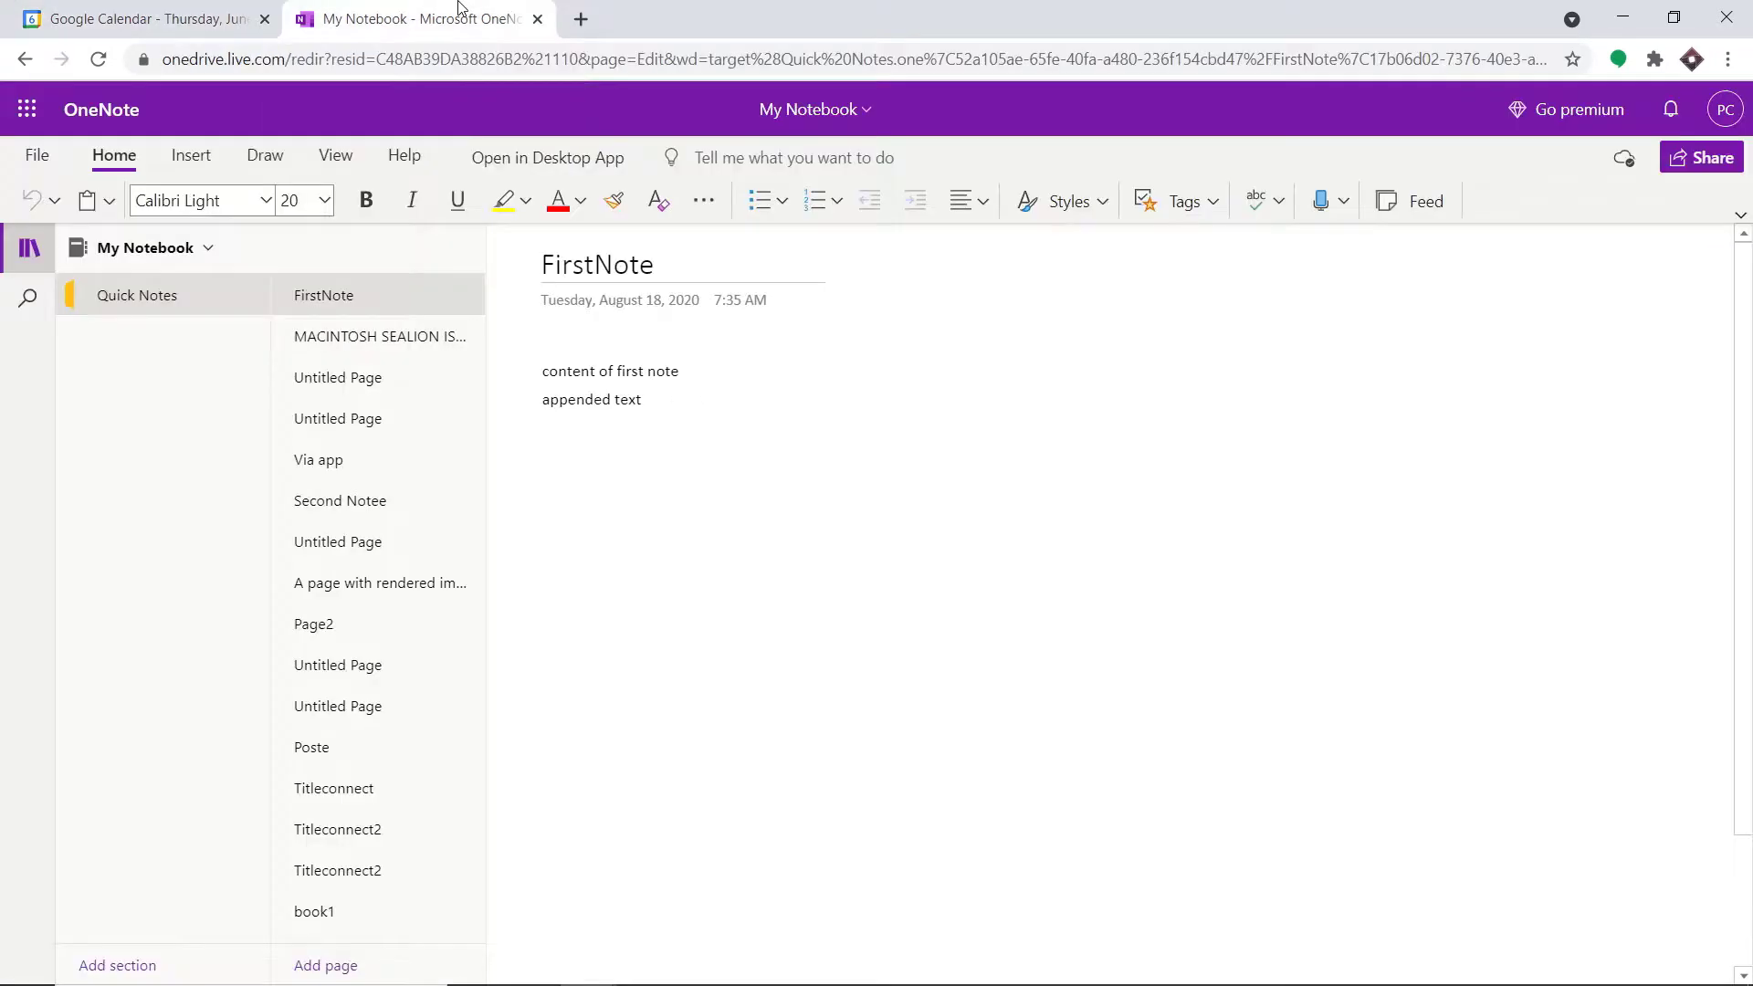
left_click(99, 60)
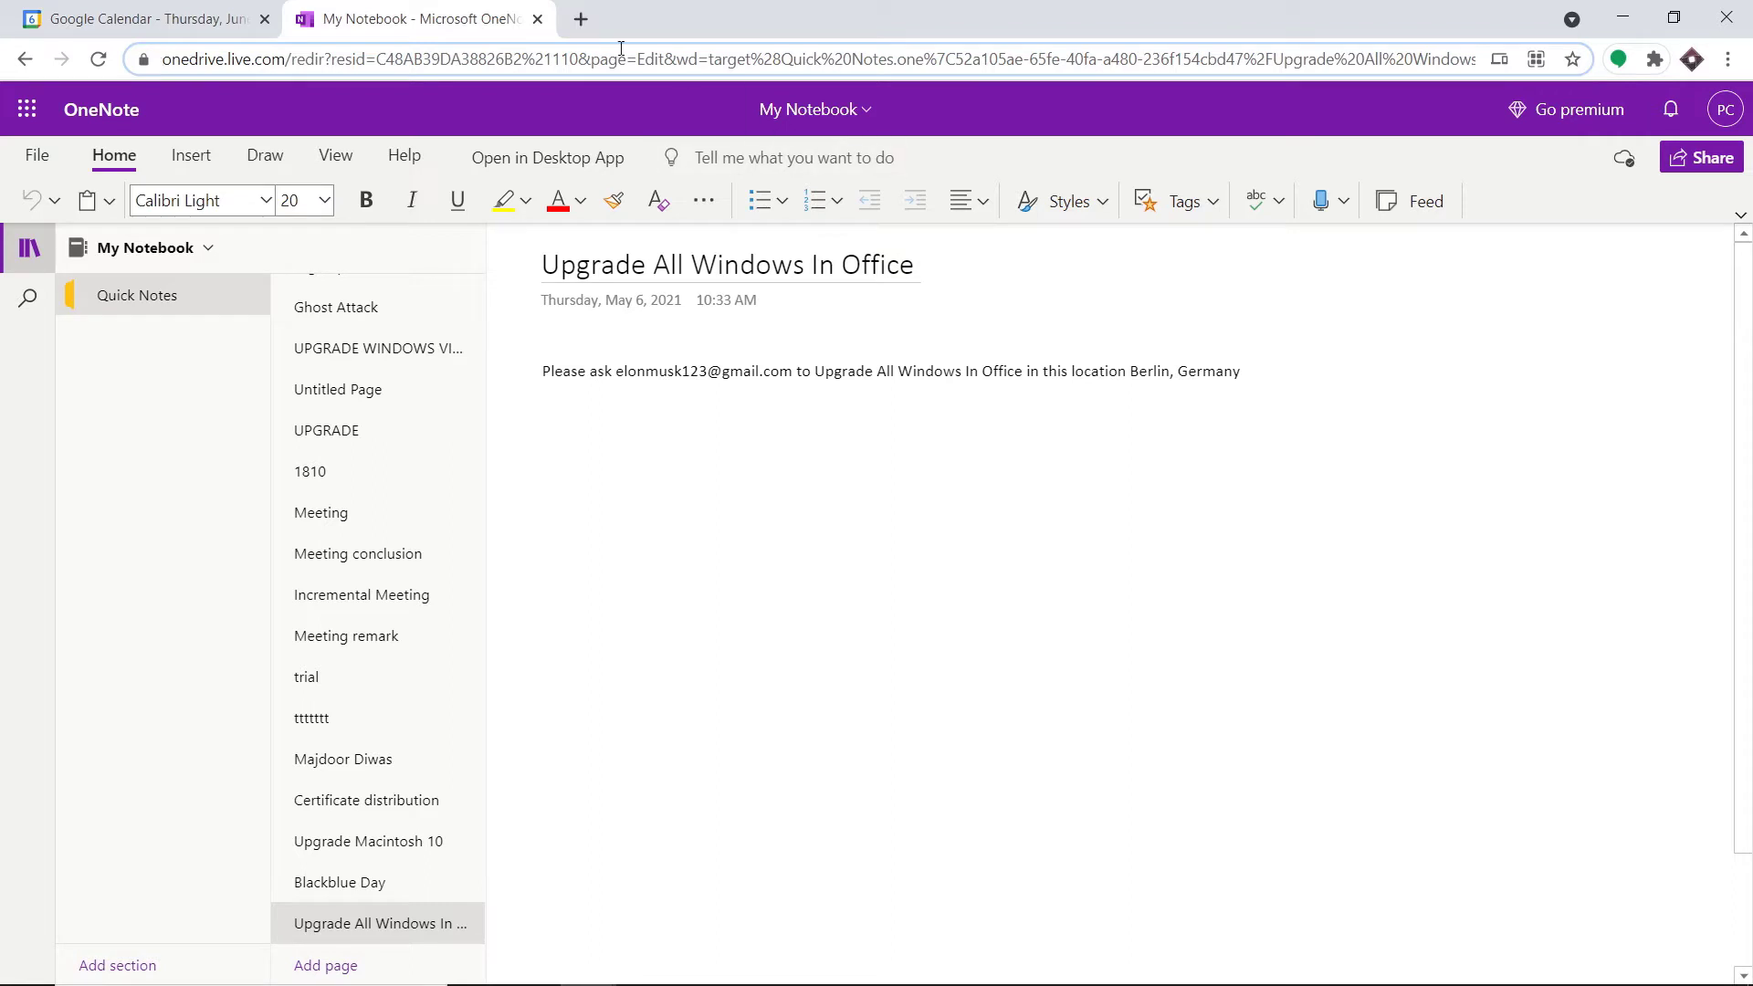
left_click(581, 19)
Step: Go to pabbly.com, sign in, and launch Pabbly Connect from its Access Now card
type("p")
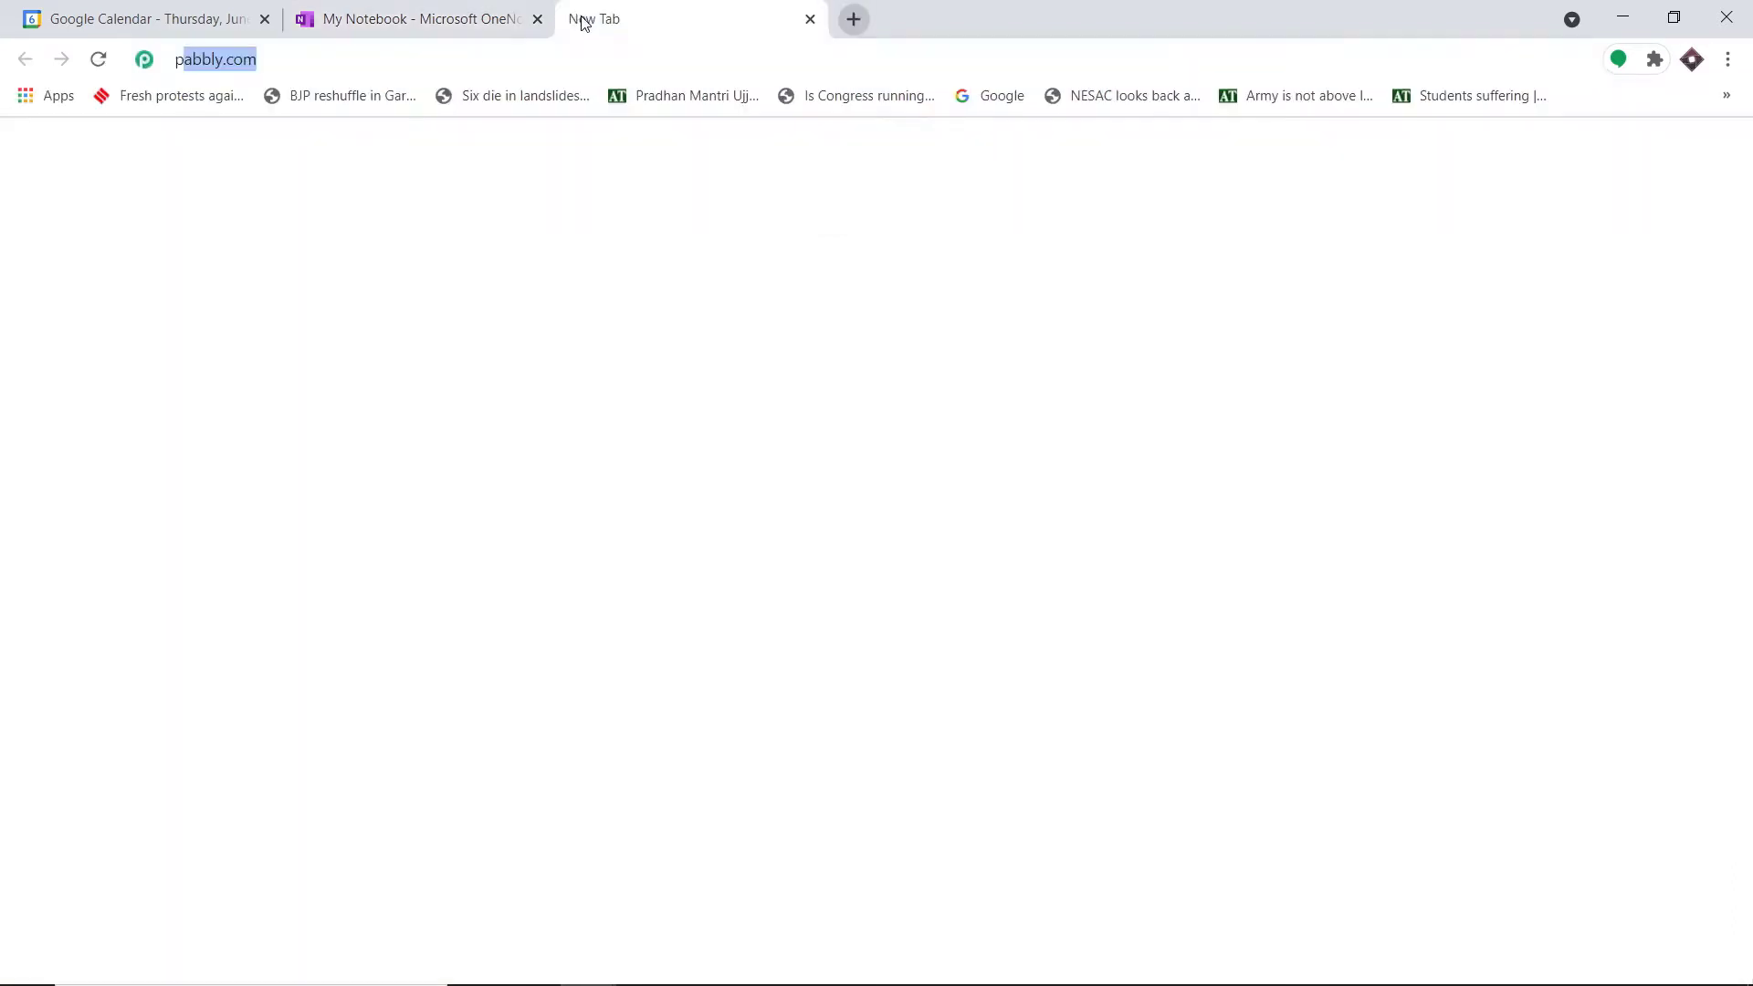
key("Return")
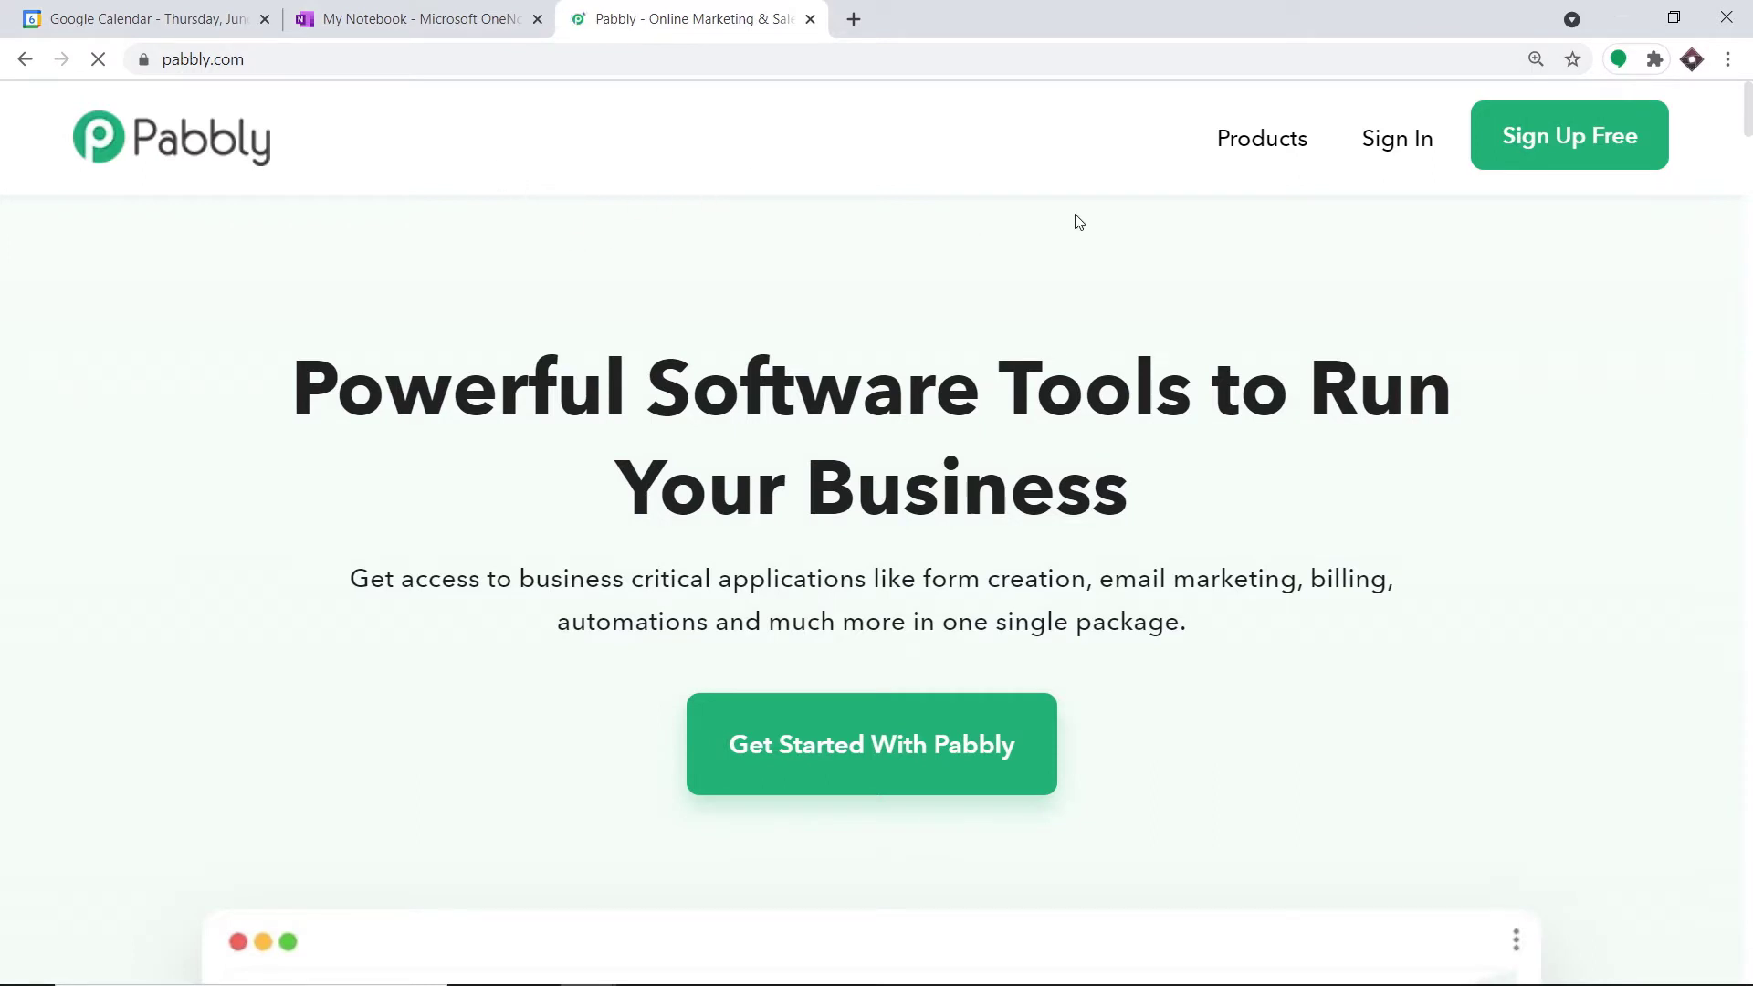
left_click(1386, 143)
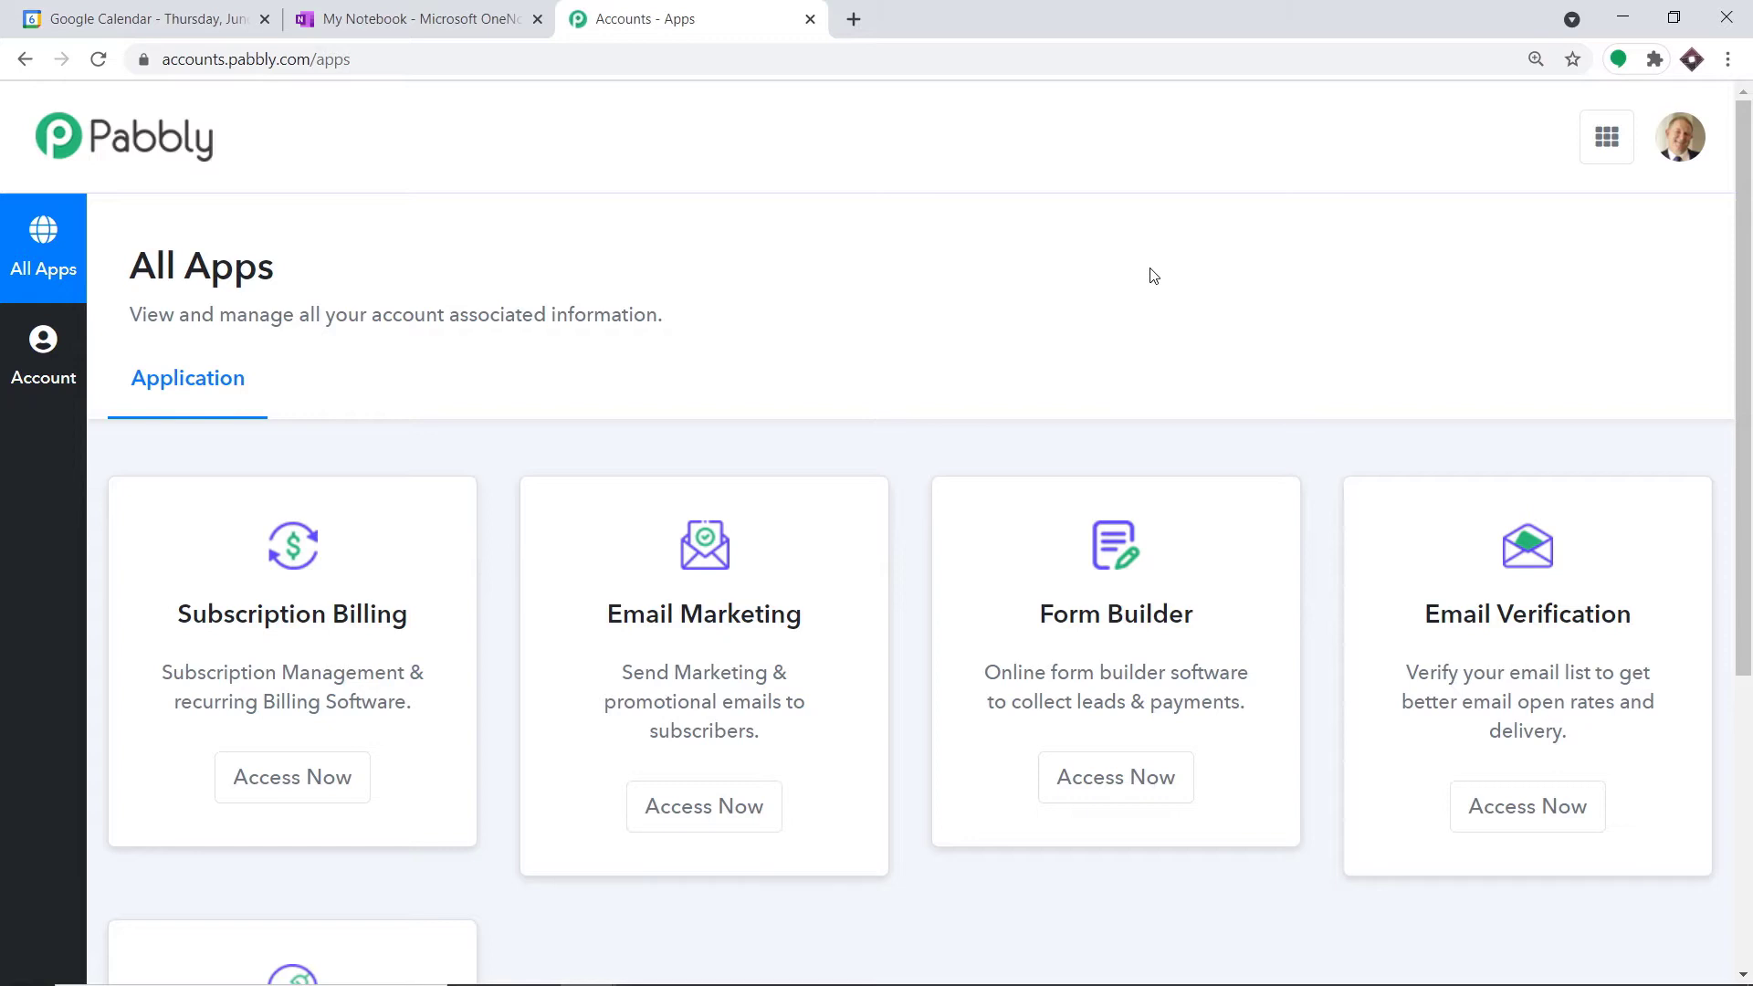
scroll(1153, 276, "down", 5)
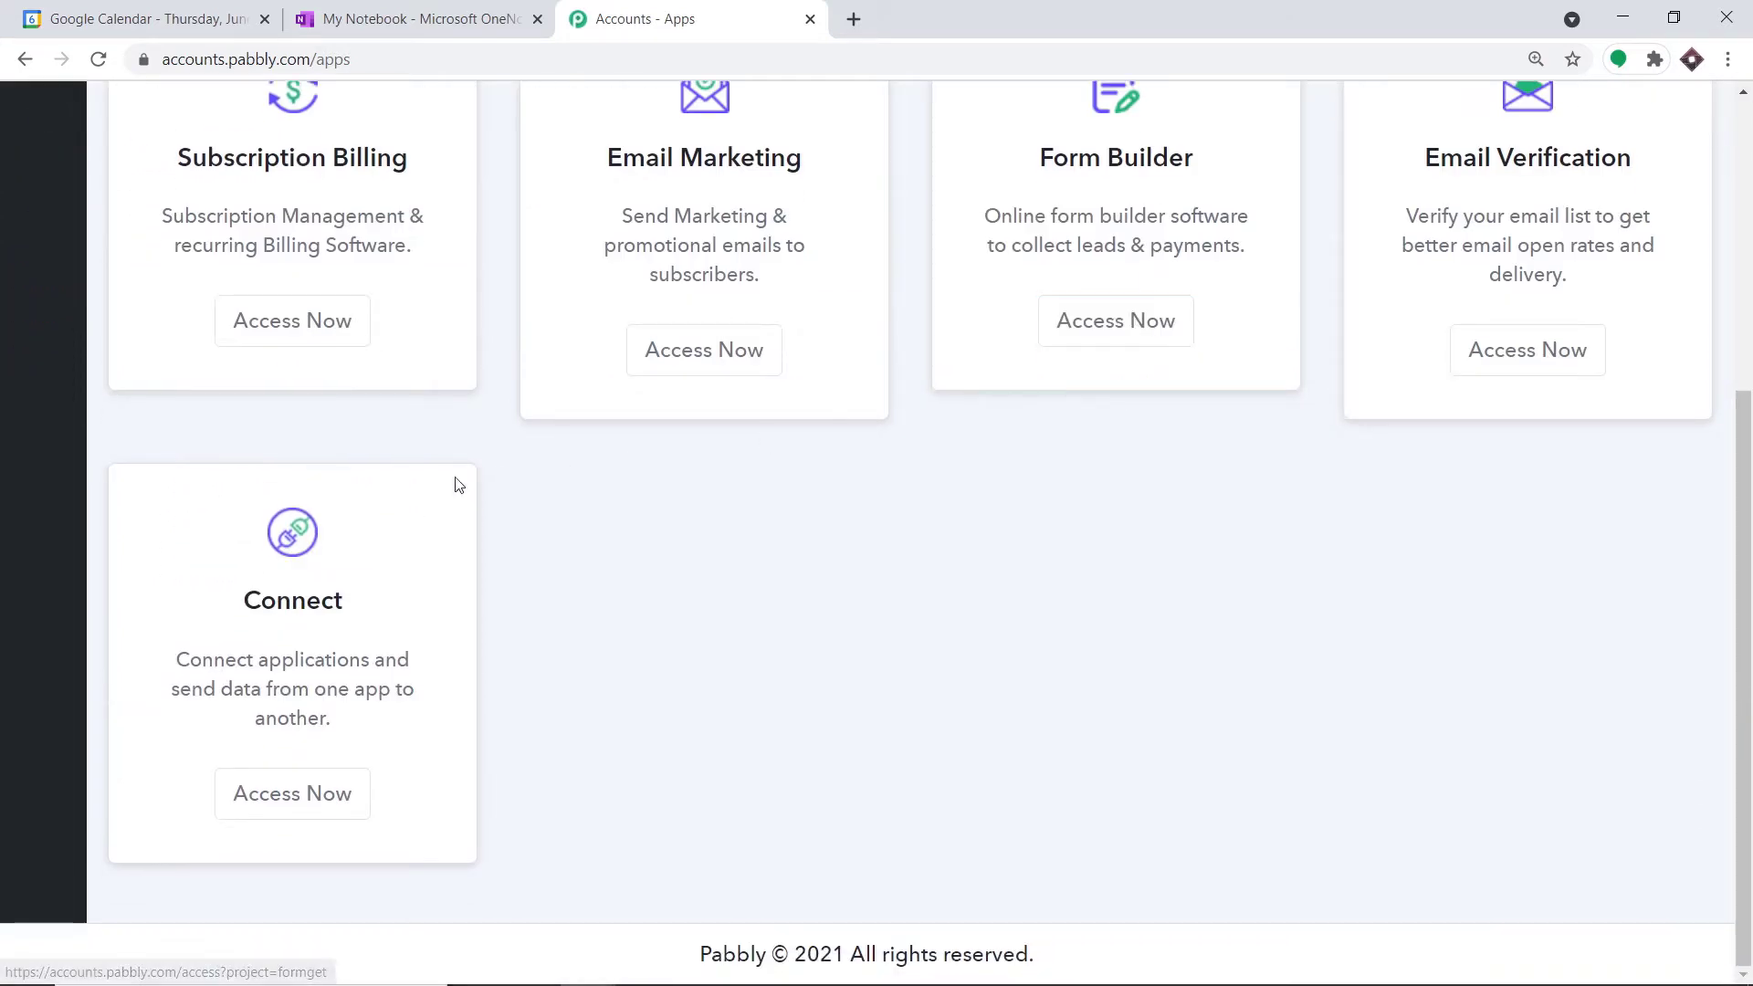
left_click(323, 794)
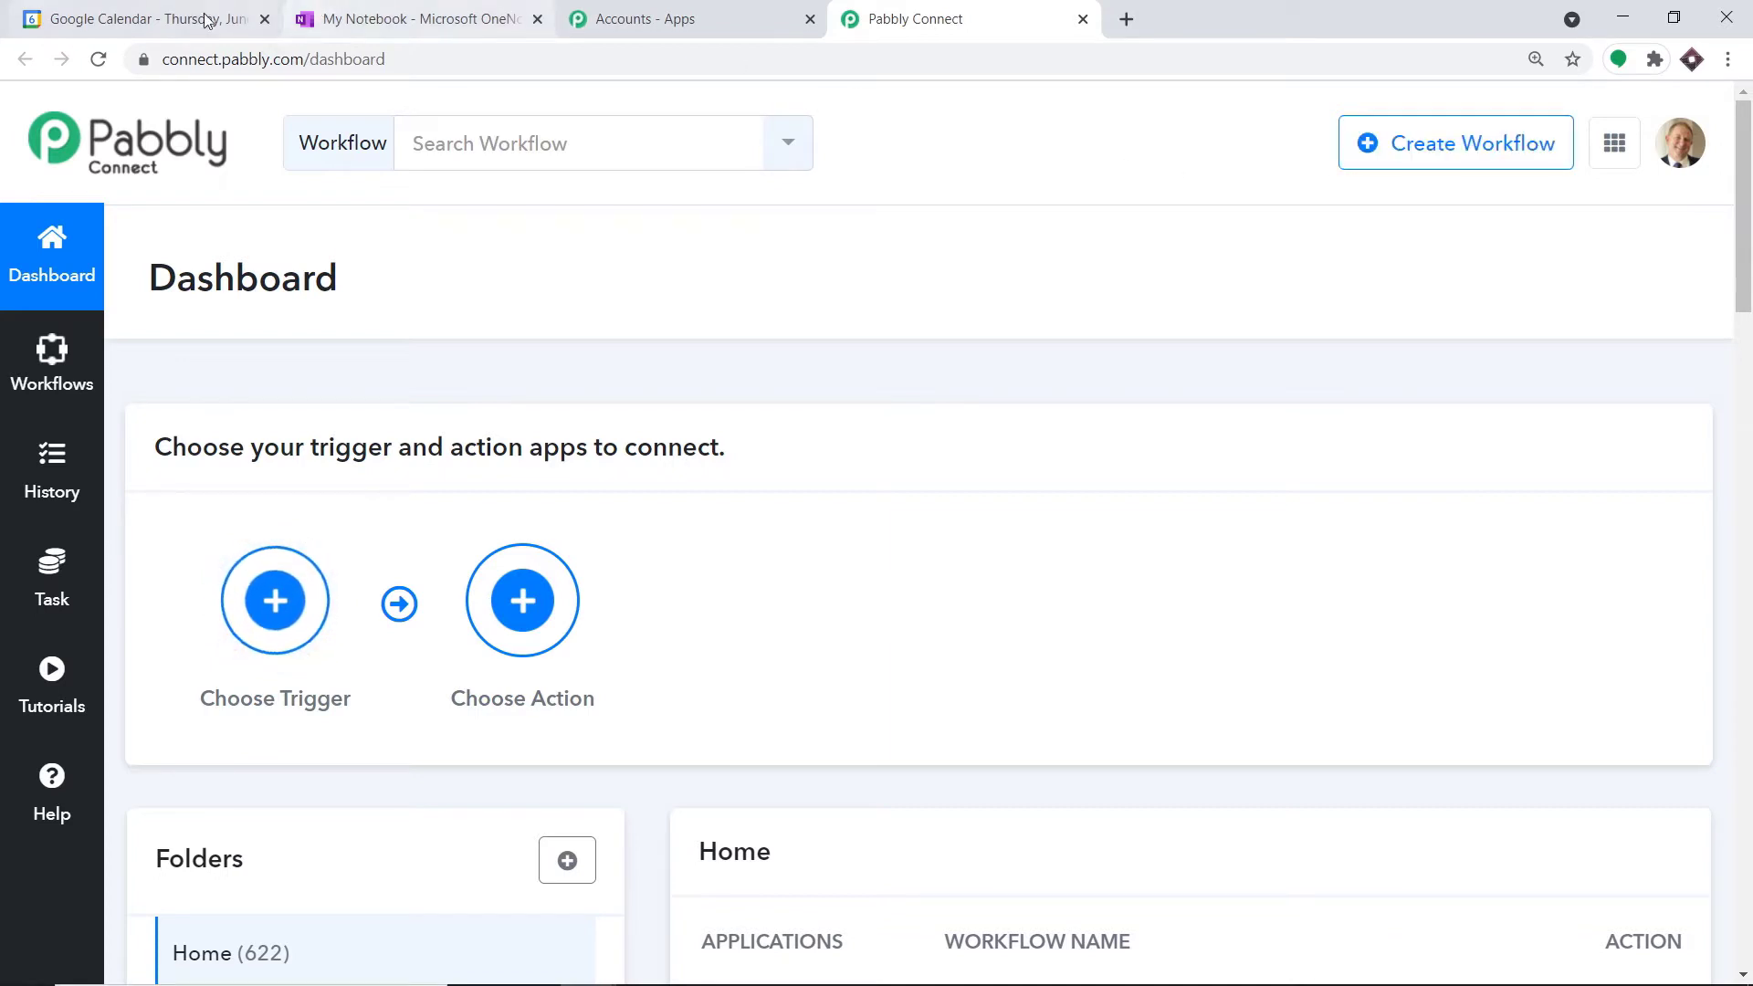
Step: Turn off the existing GOOGLE CALENDAR workflow, then start creating a new workflow
left_click(425, 13)
left_click(950, 18)
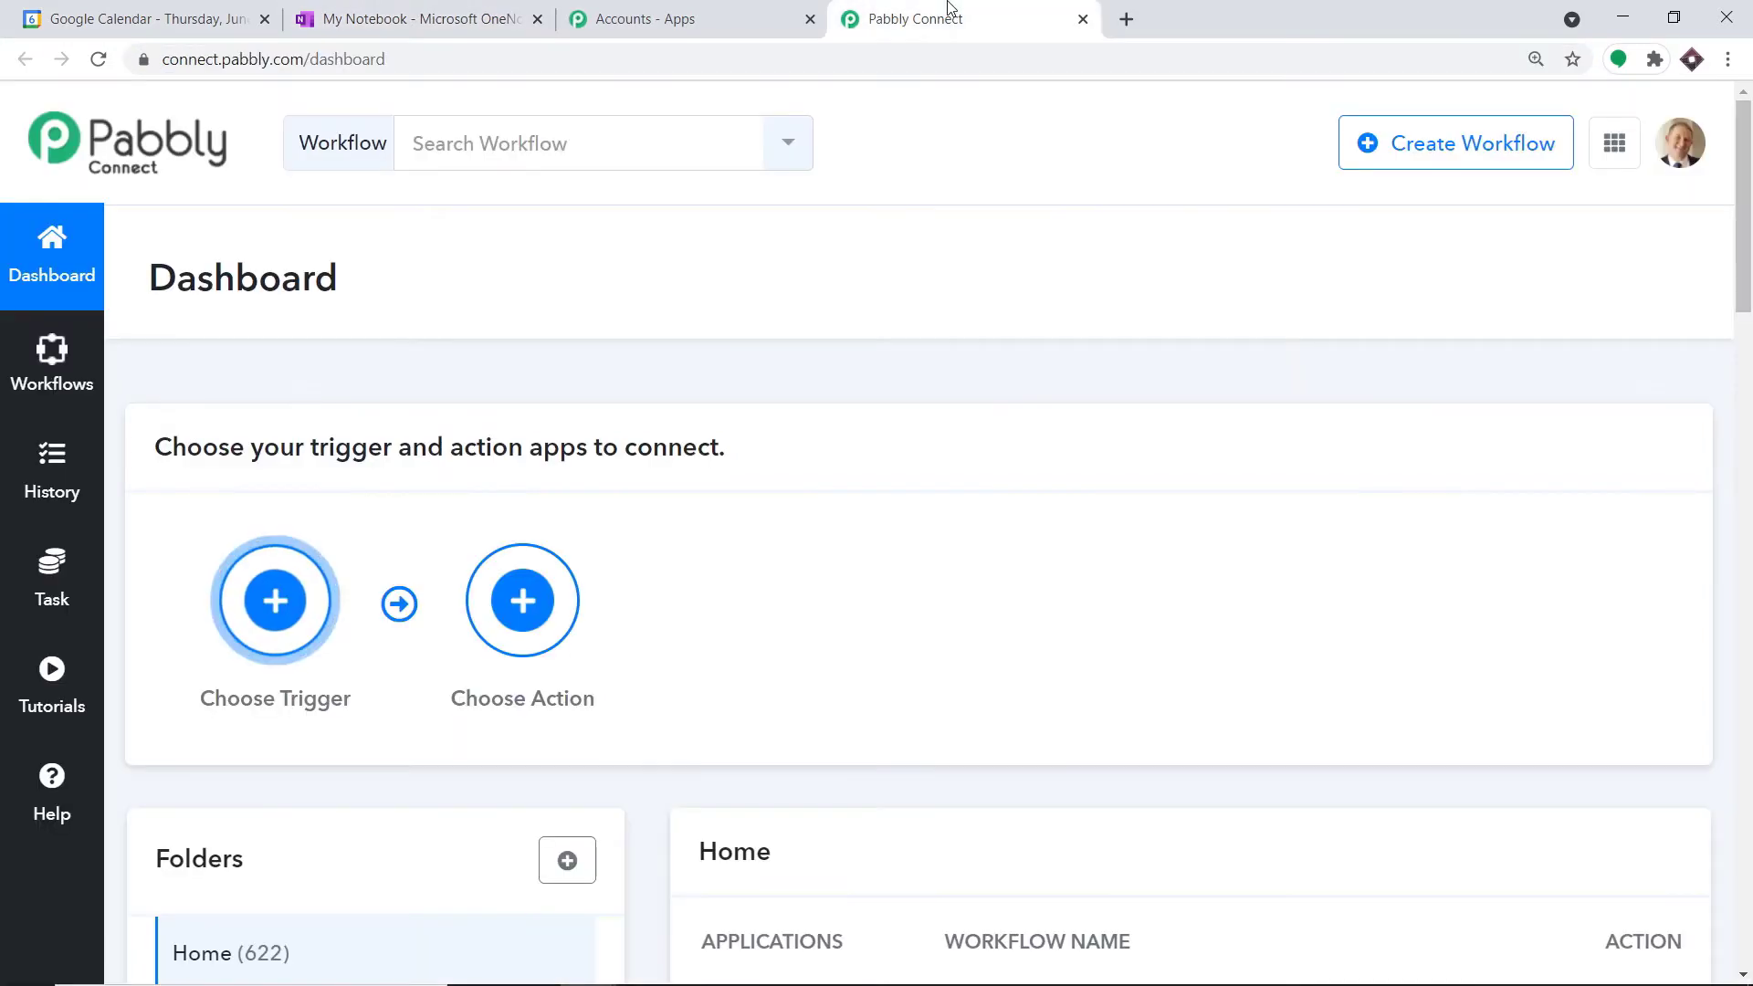
scroll(1278, 274, "down", 5)
scroll(1293, 298, "down", 7)
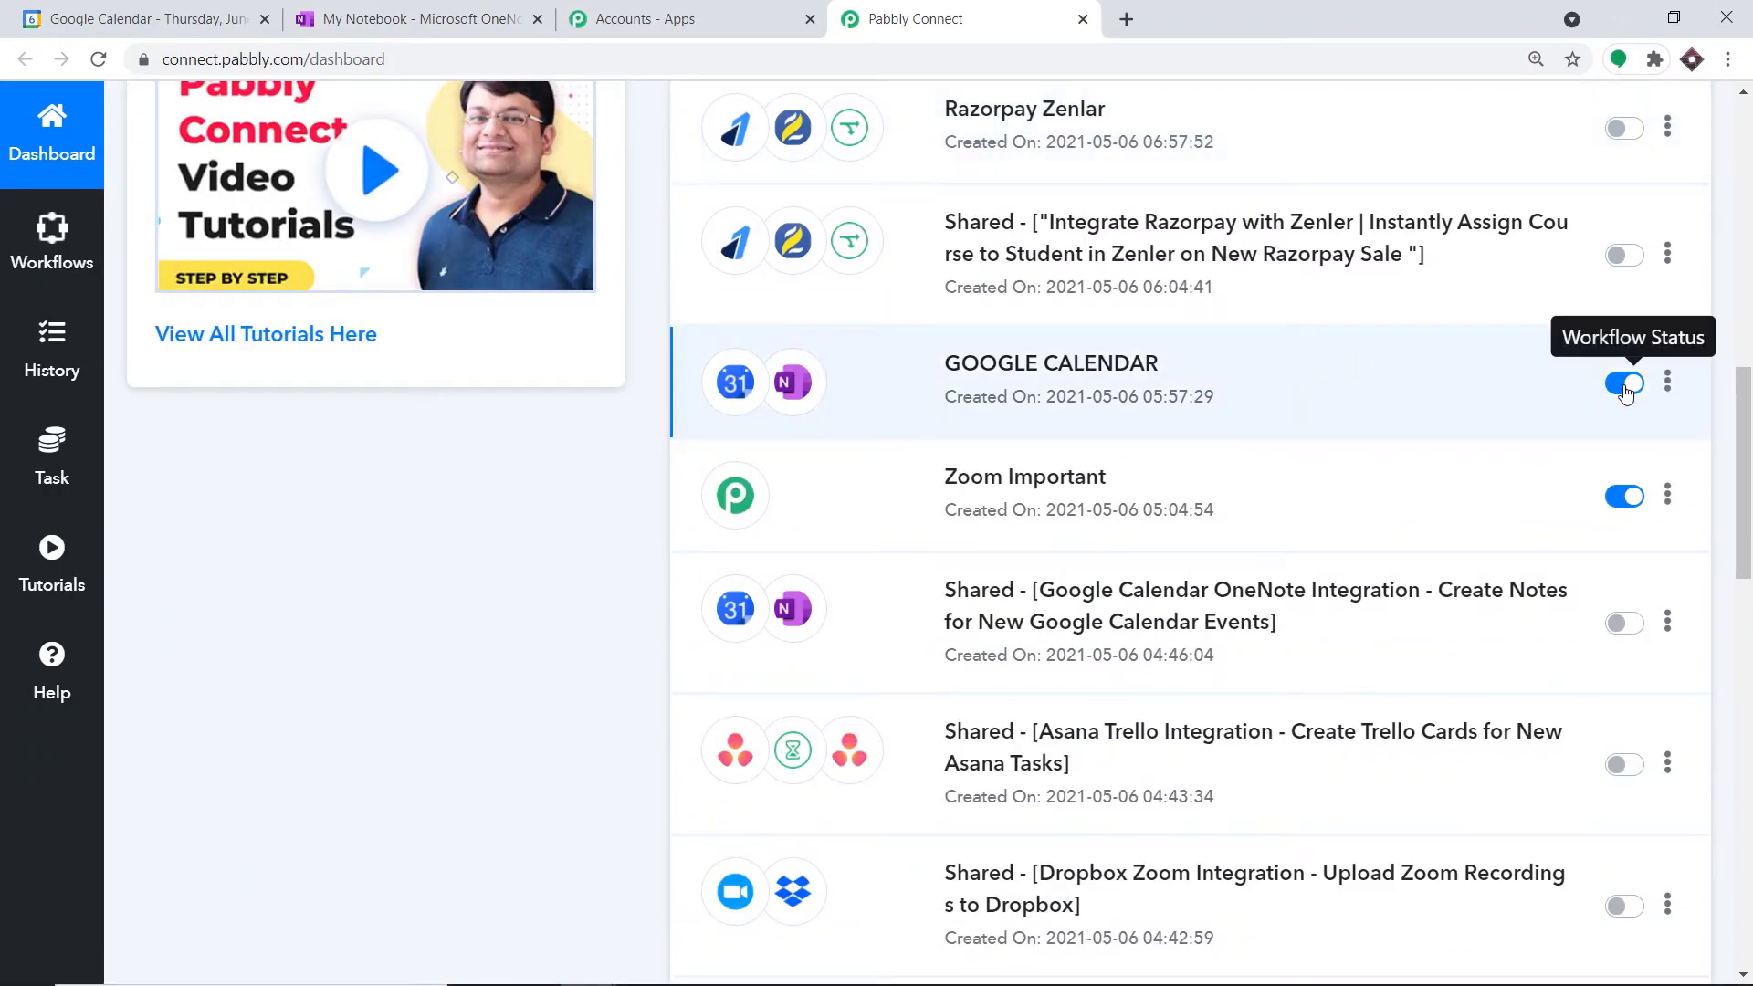
left_click(1626, 385)
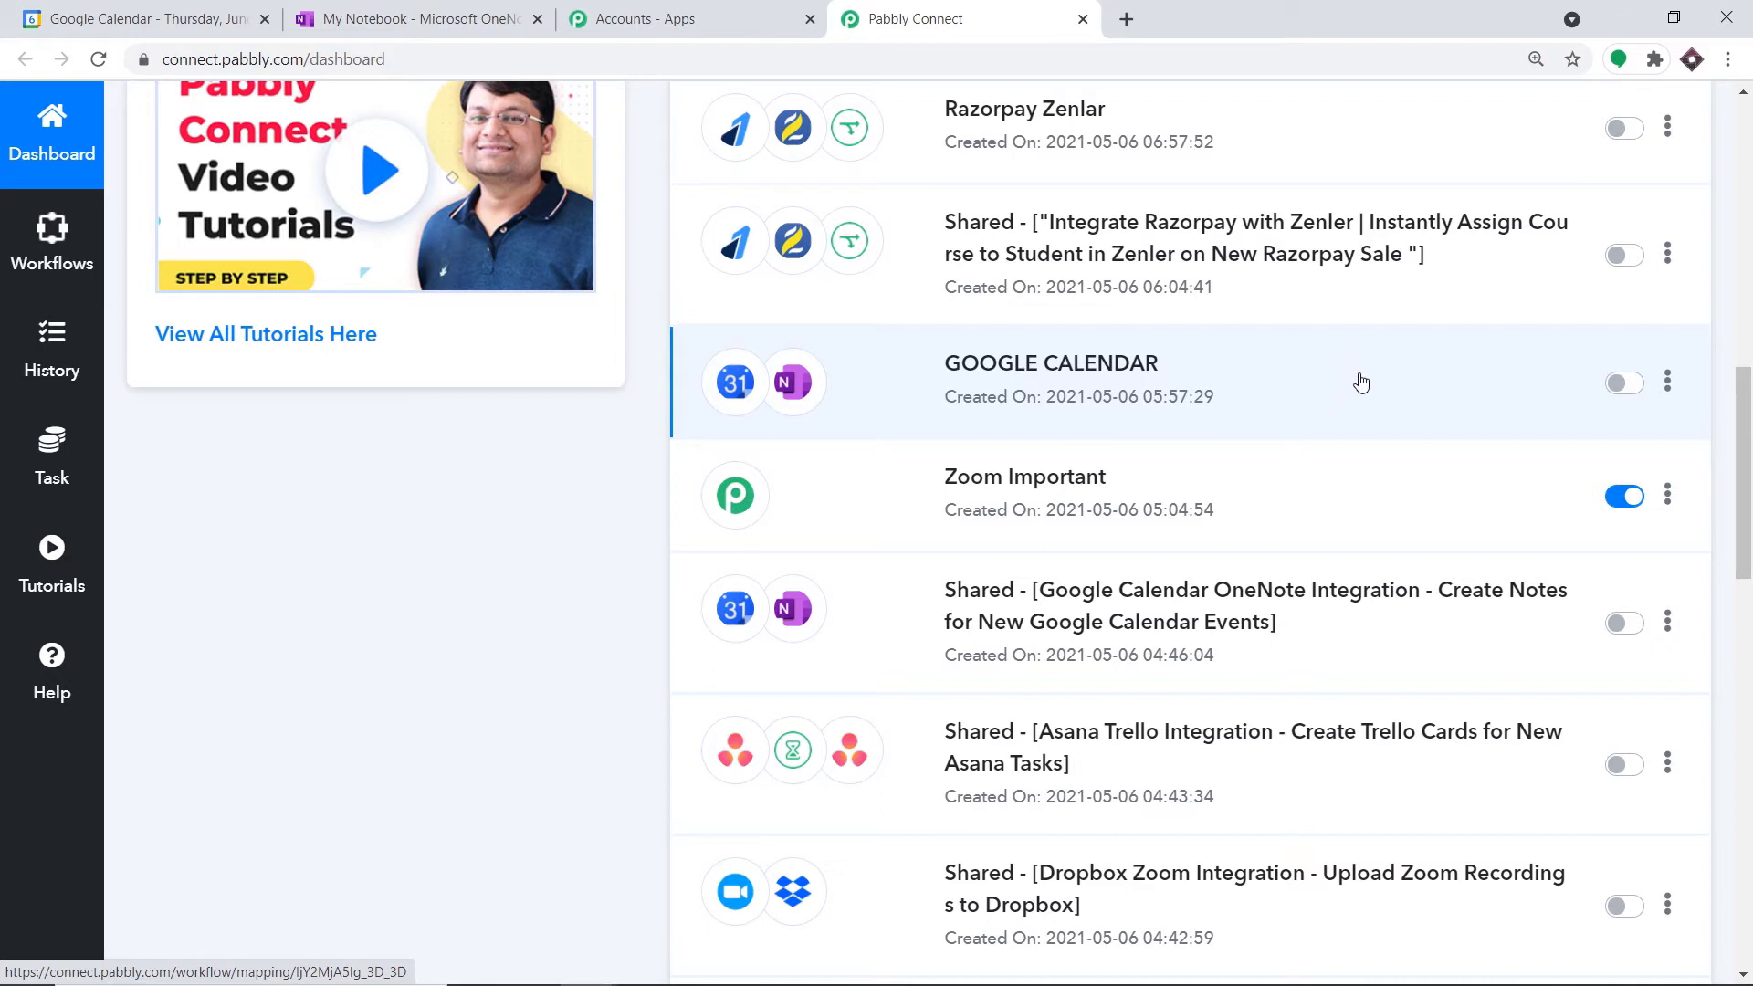
scroll(1362, 379, "up", 10)
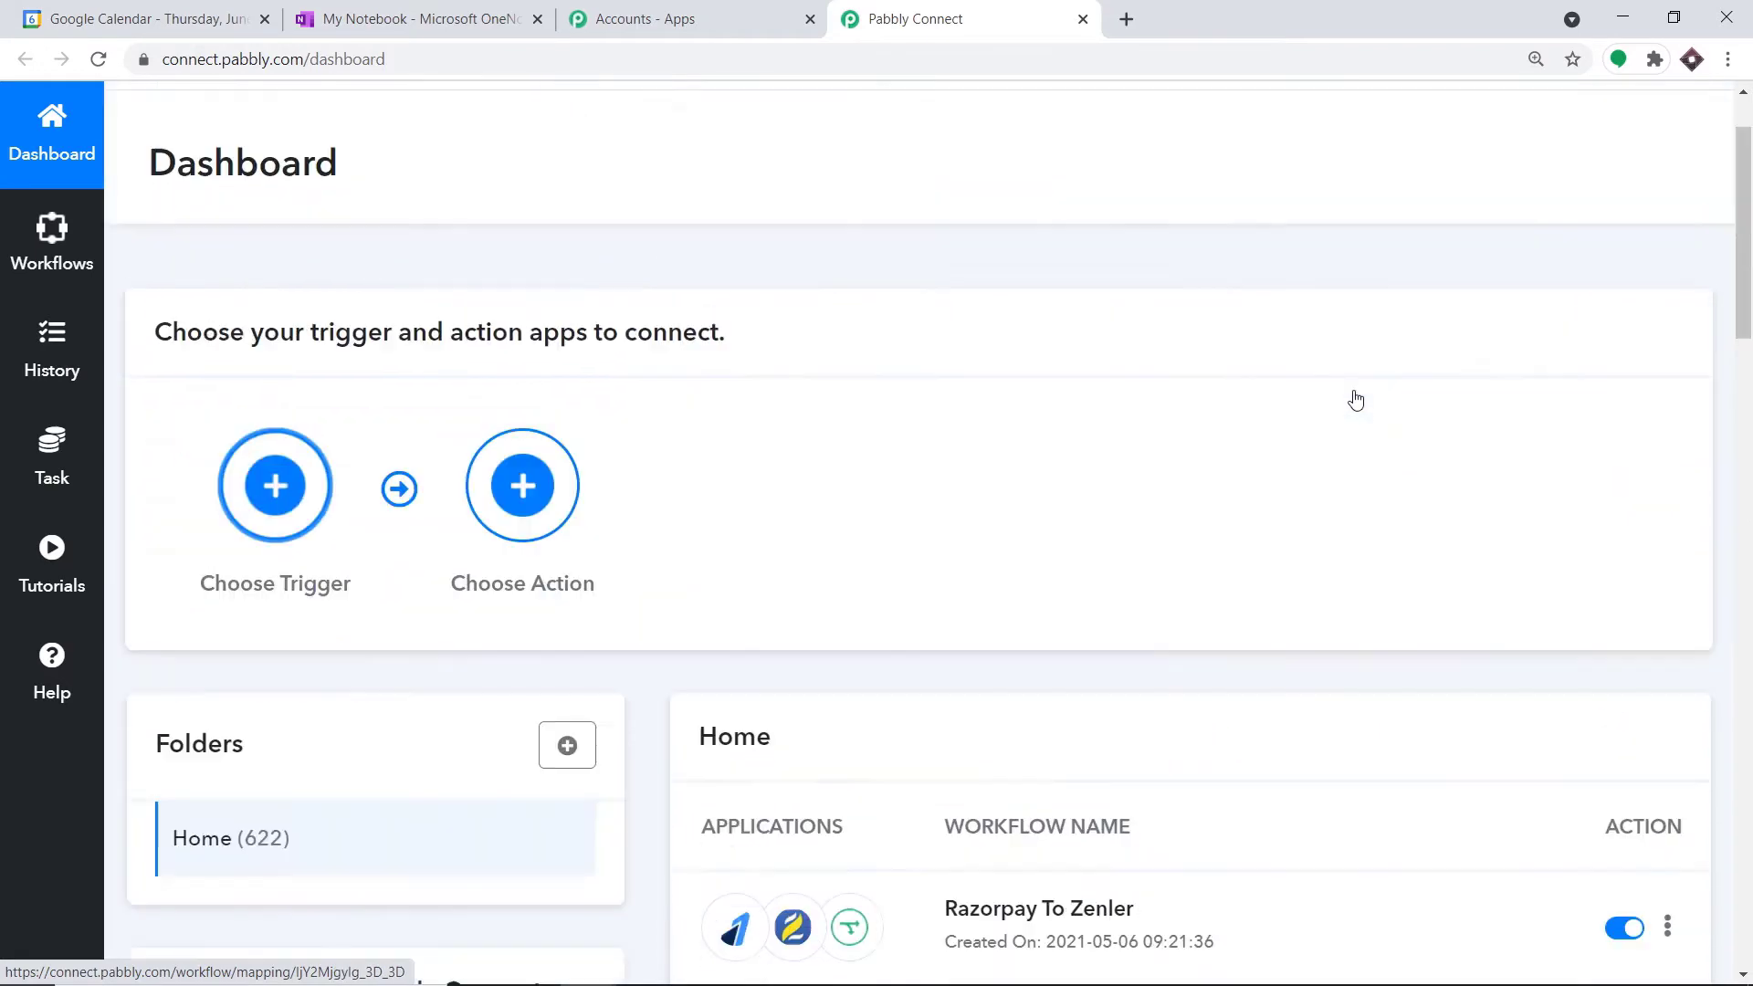
left_click(1456, 155)
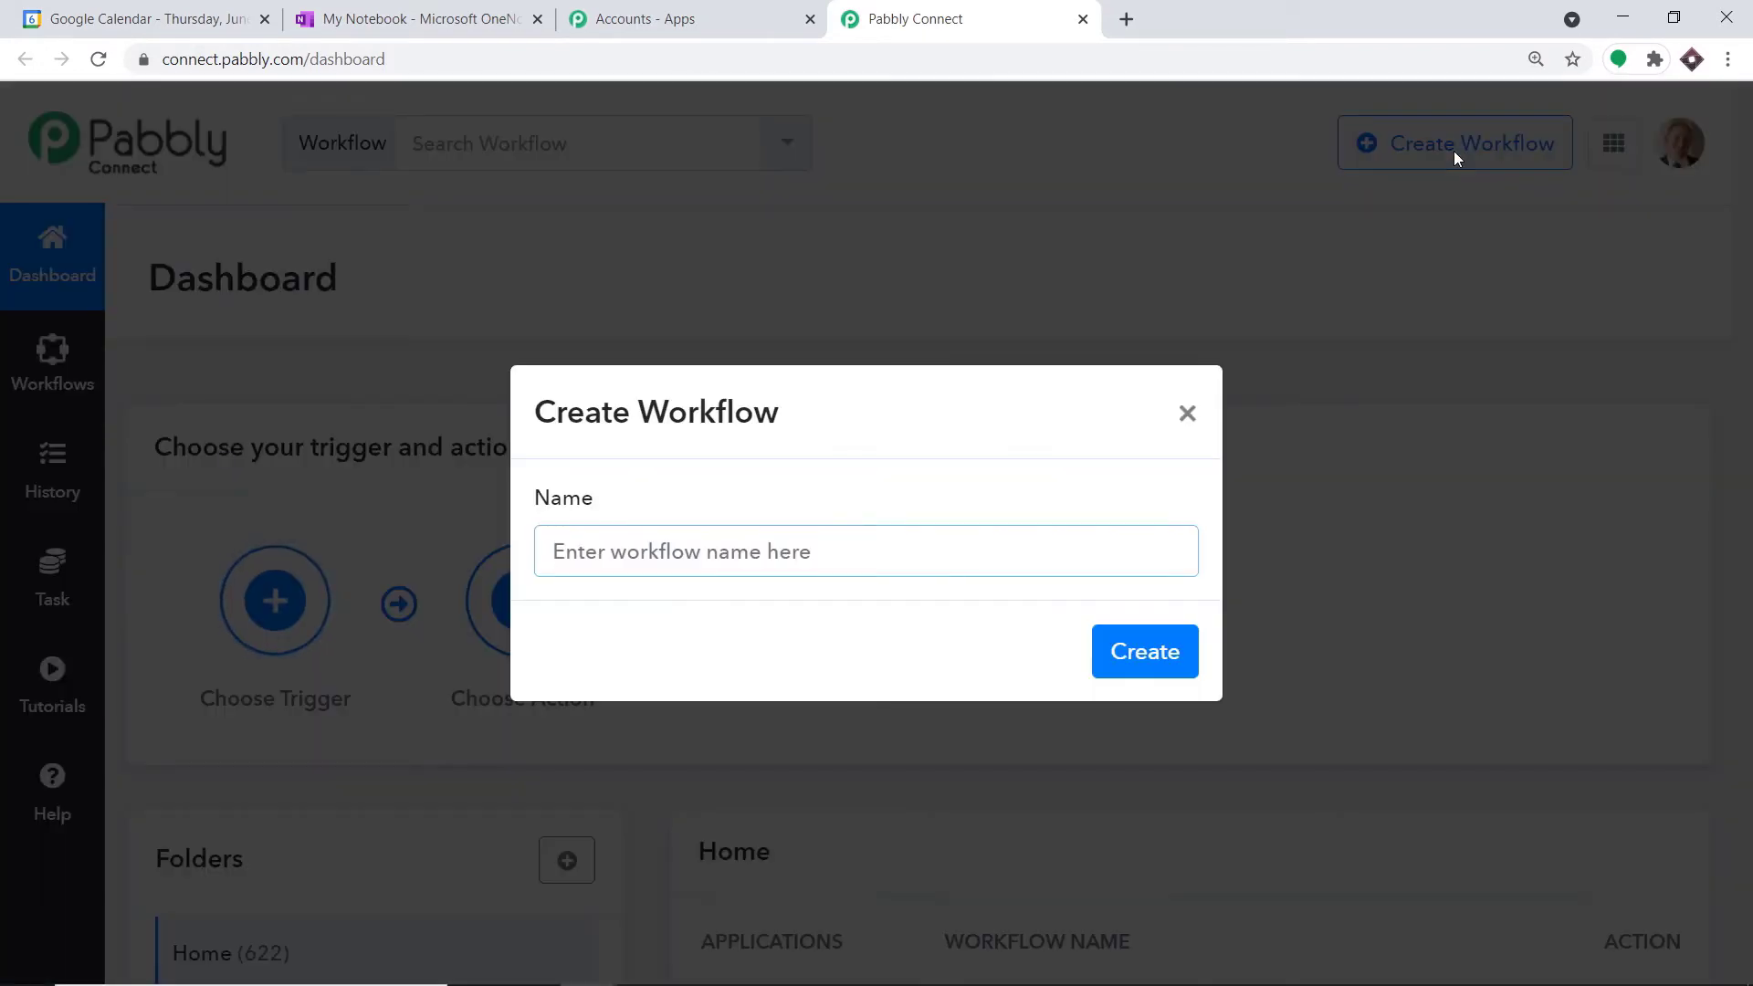
Step: Create a workflow named 'Google Calendar To OneNote'
type("Goo")
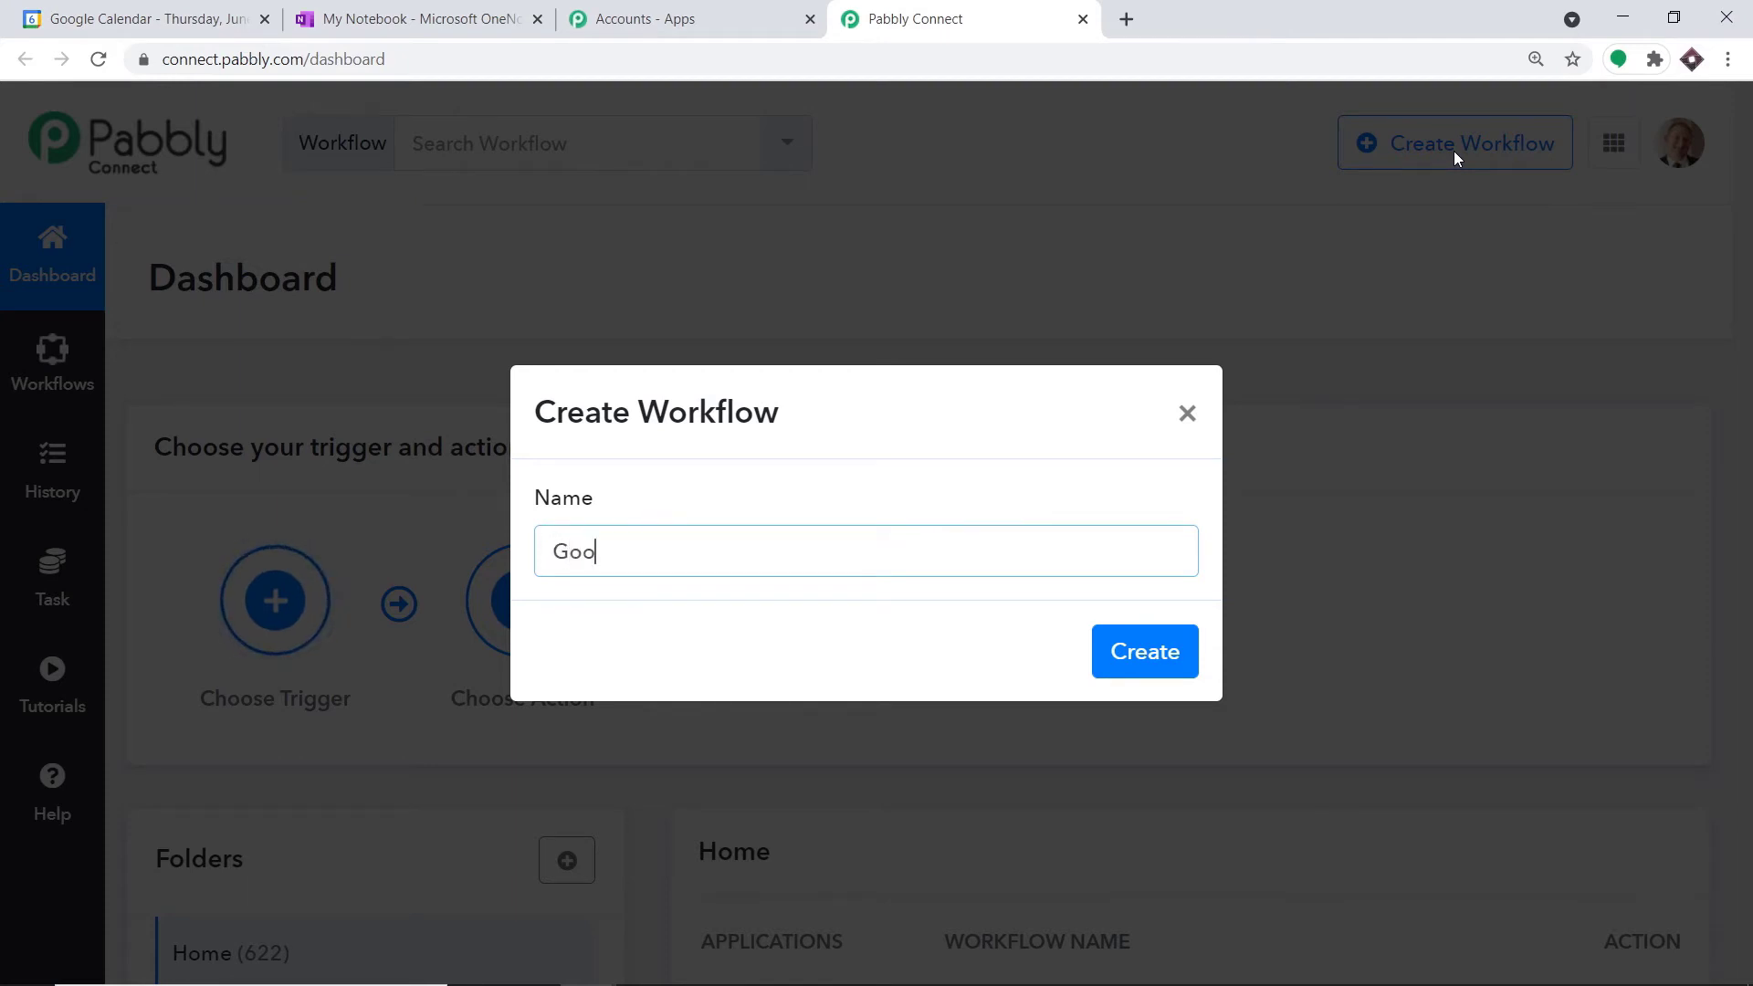
type("gle Calen")
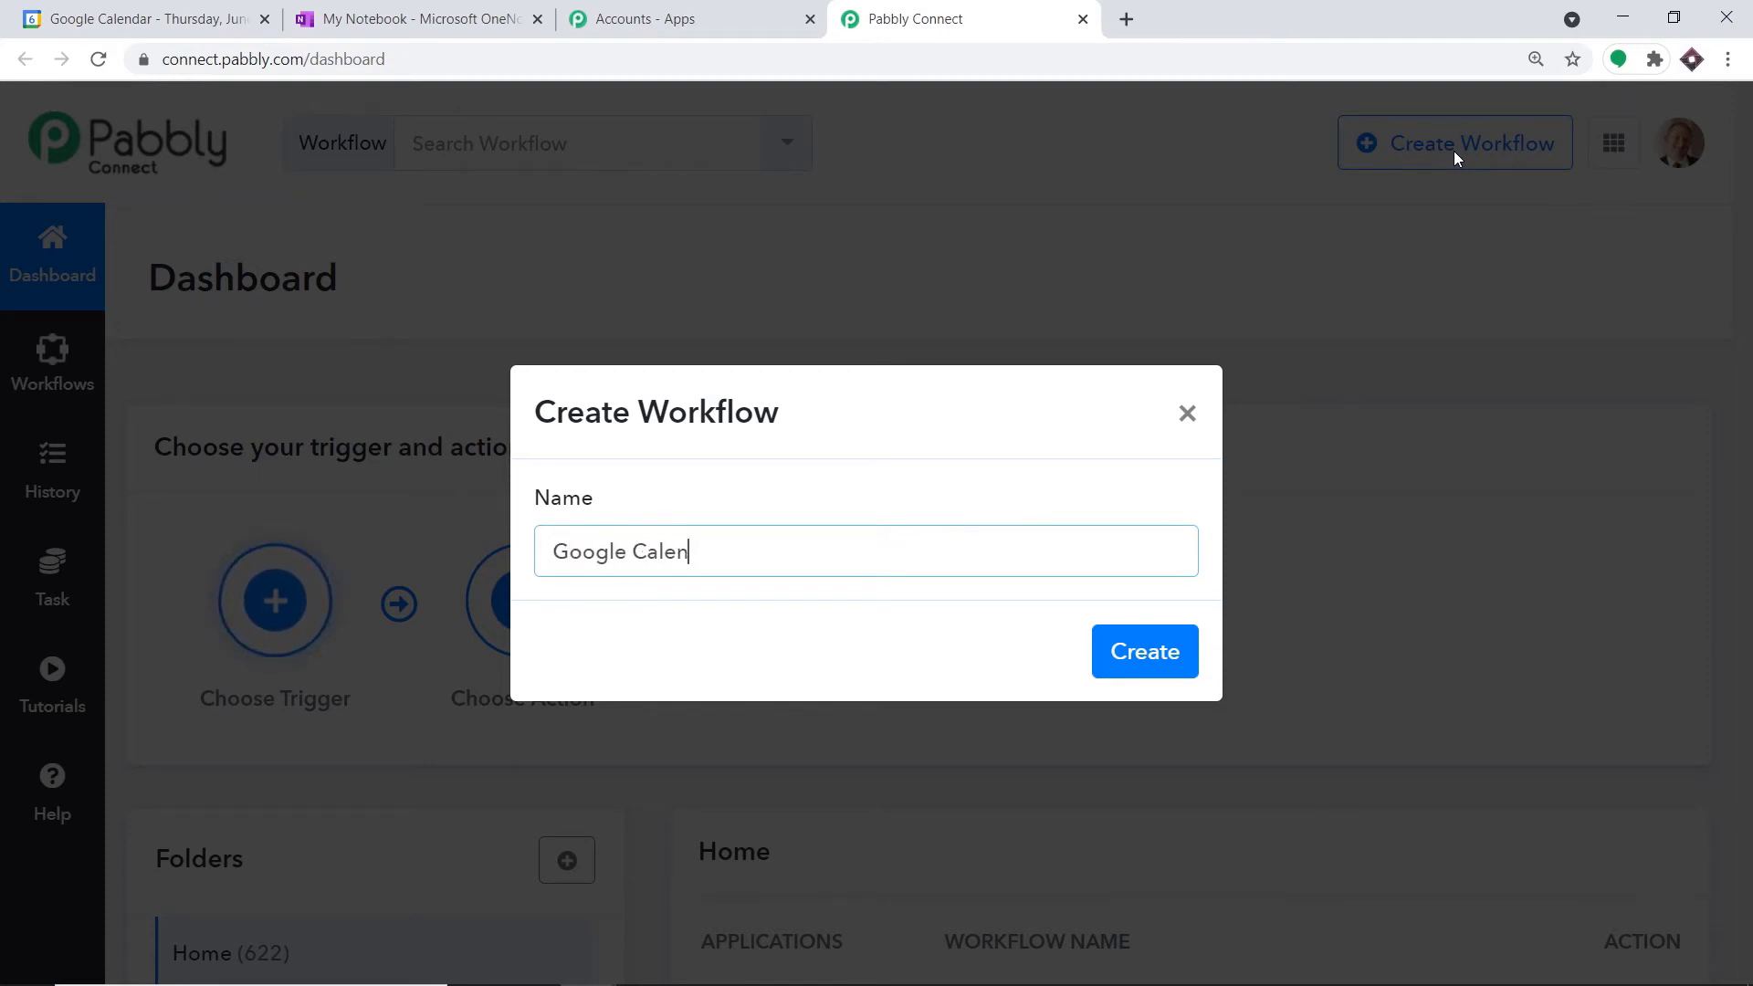
type("dar To O")
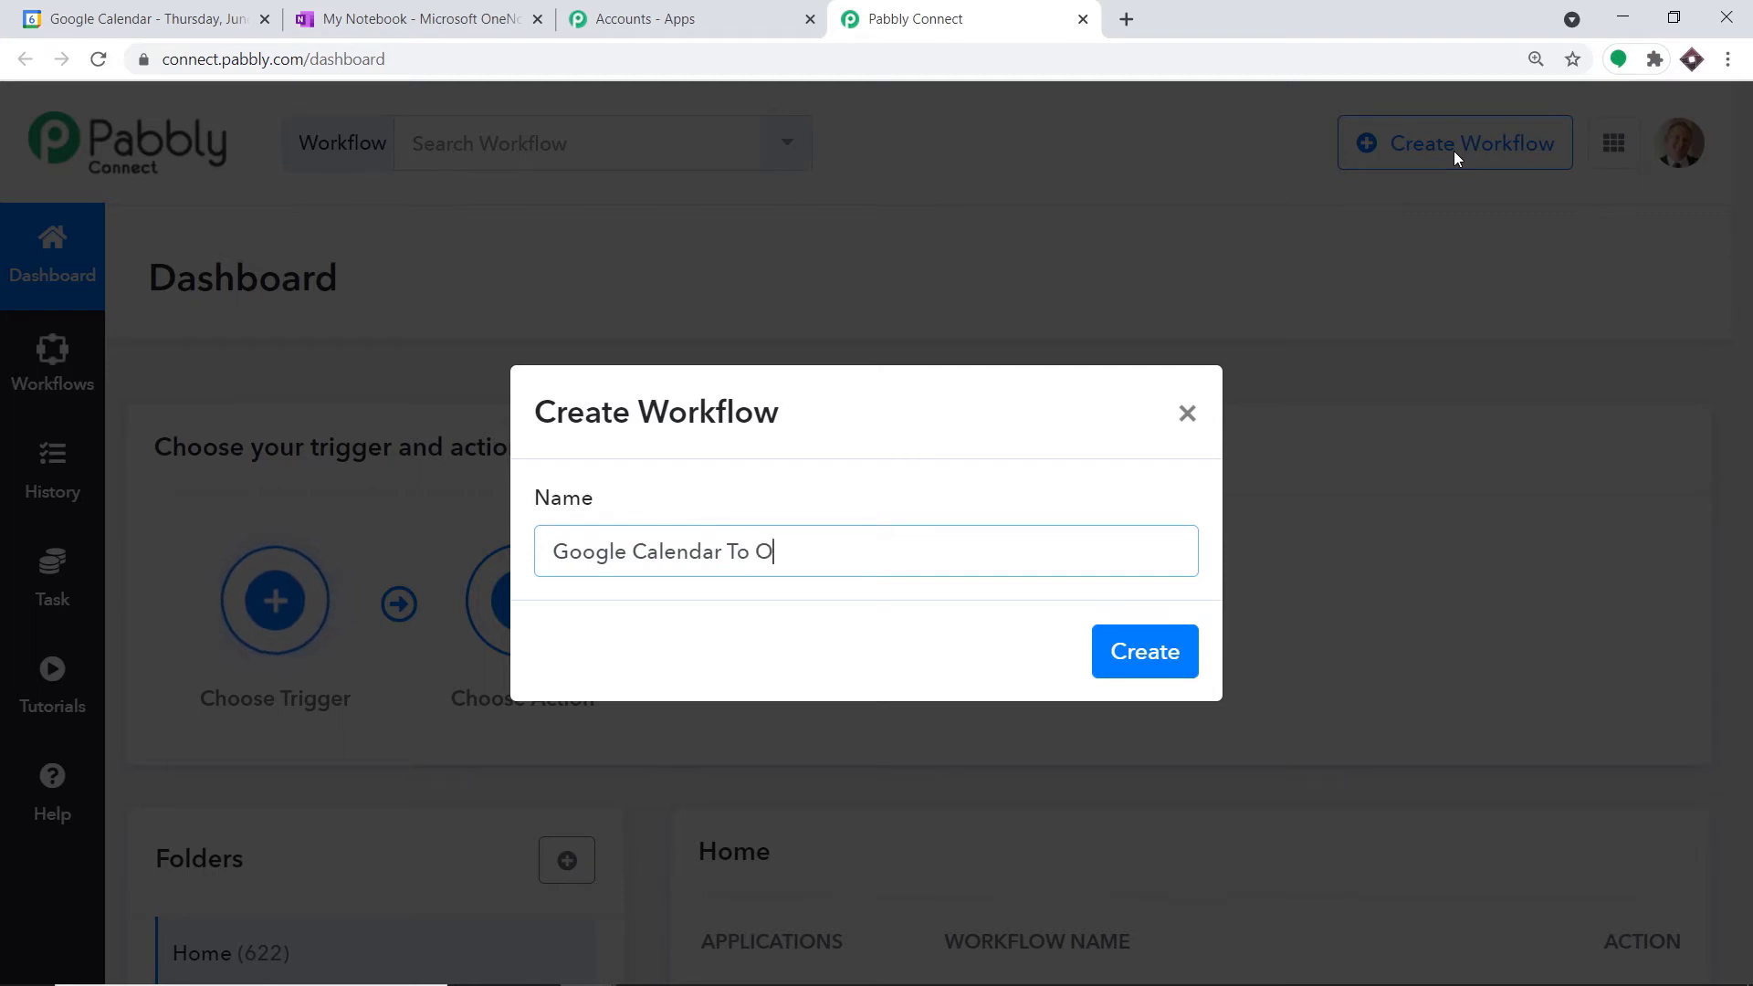
type("neNote")
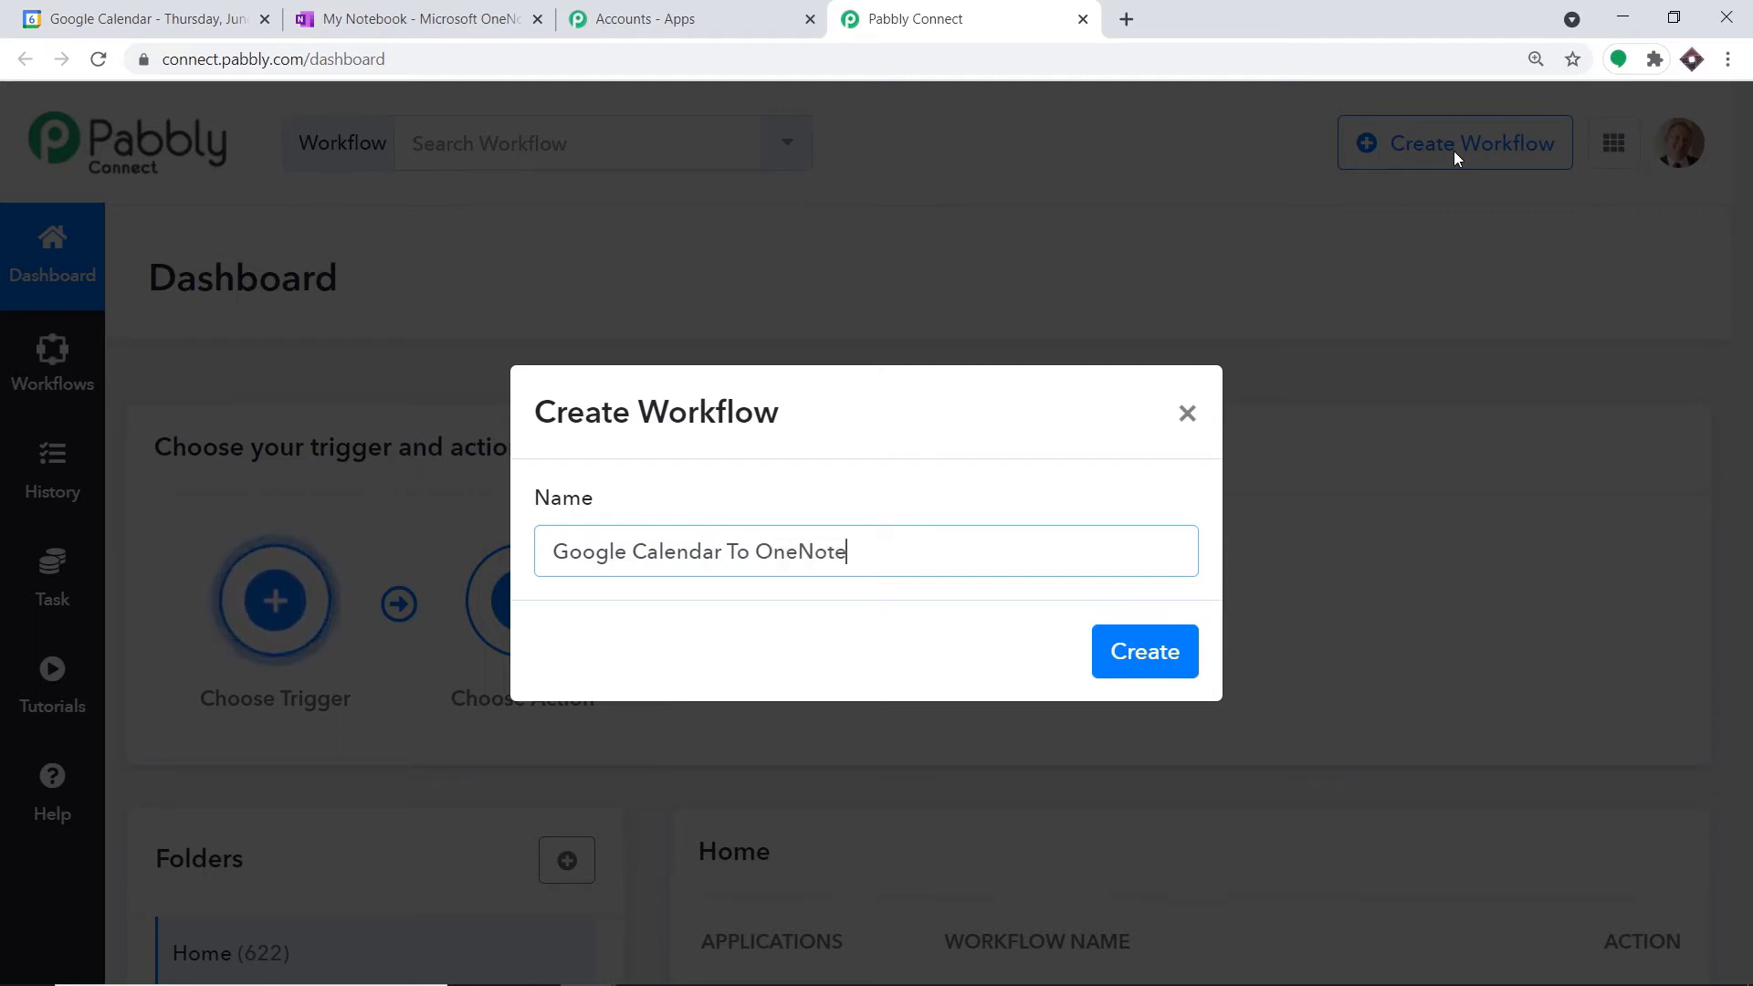
left_click(1156, 663)
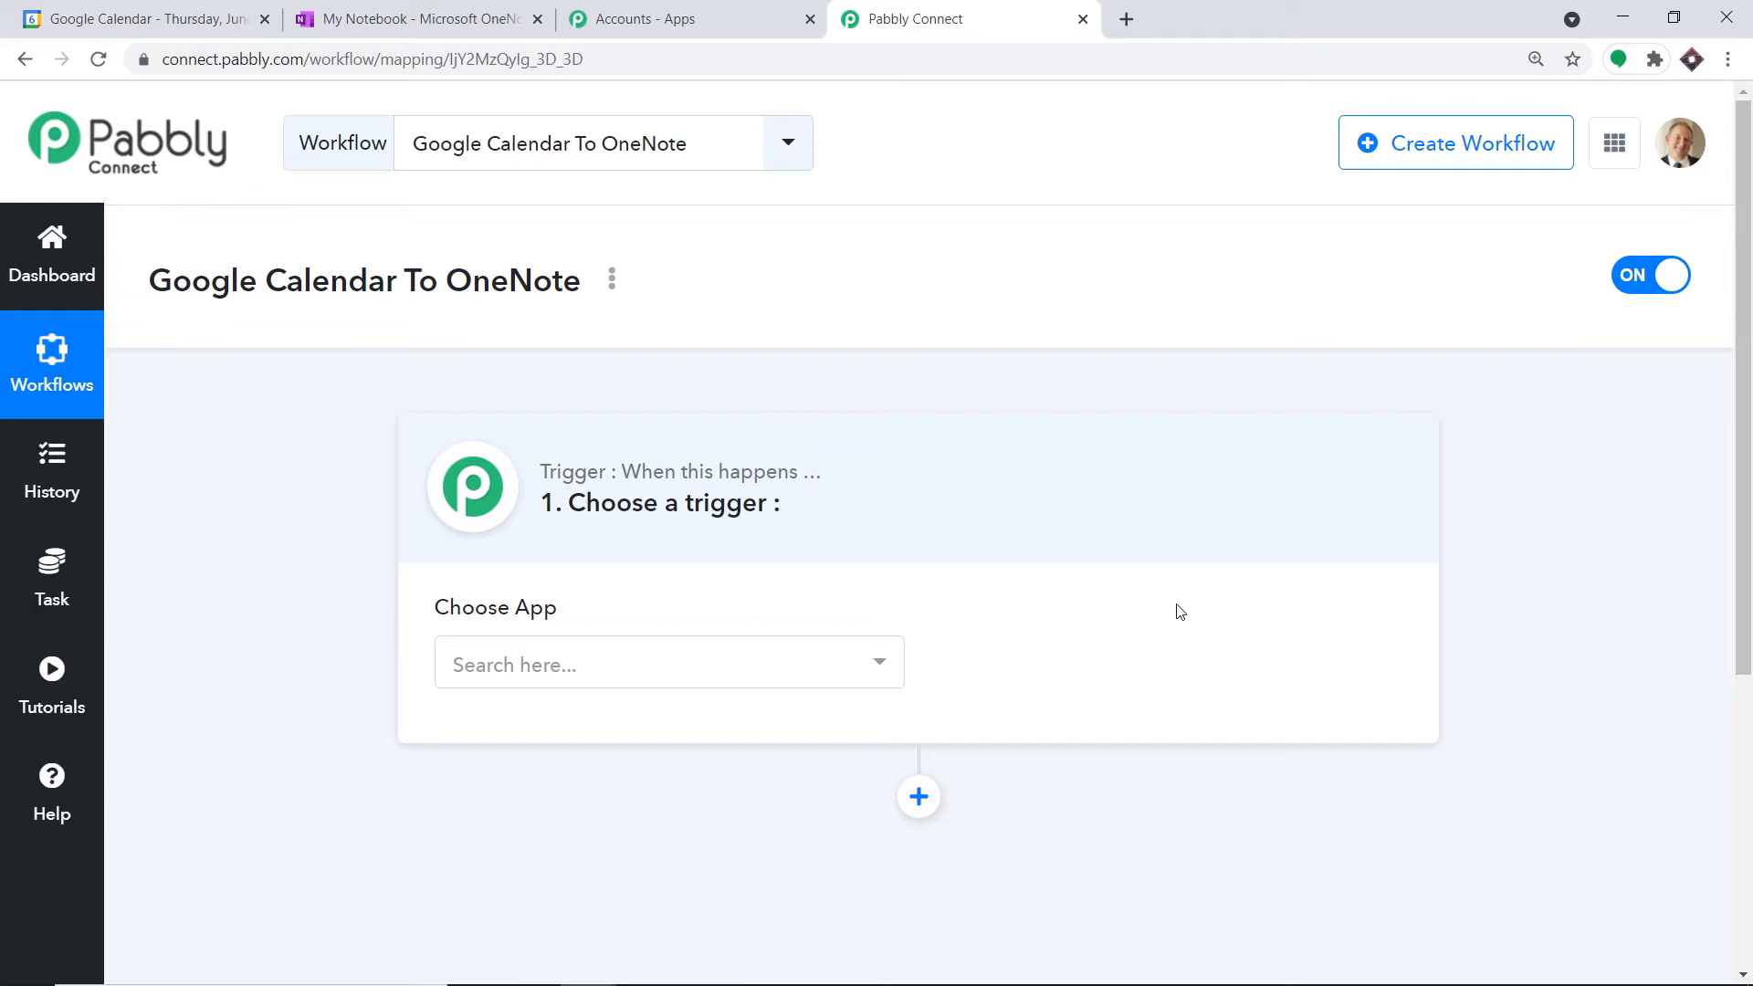
left_click(666, 663)
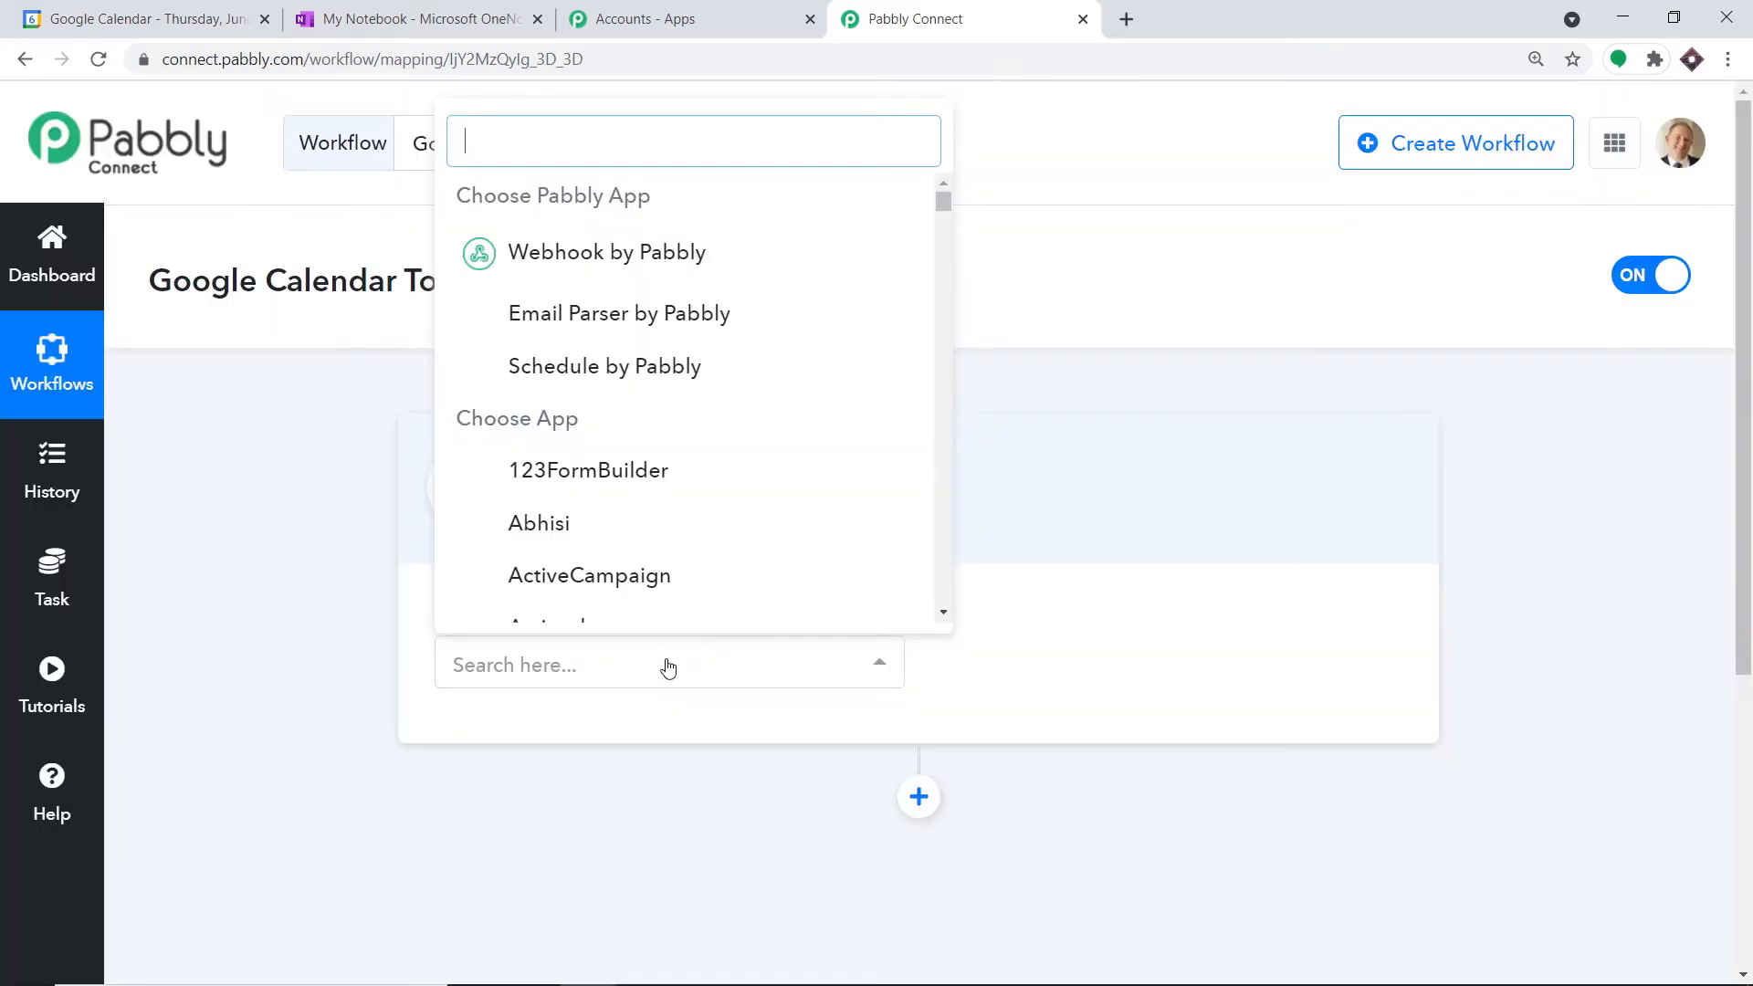
Step: Set the trigger app to Google Calendar with New Event as the trigger event
type("goog")
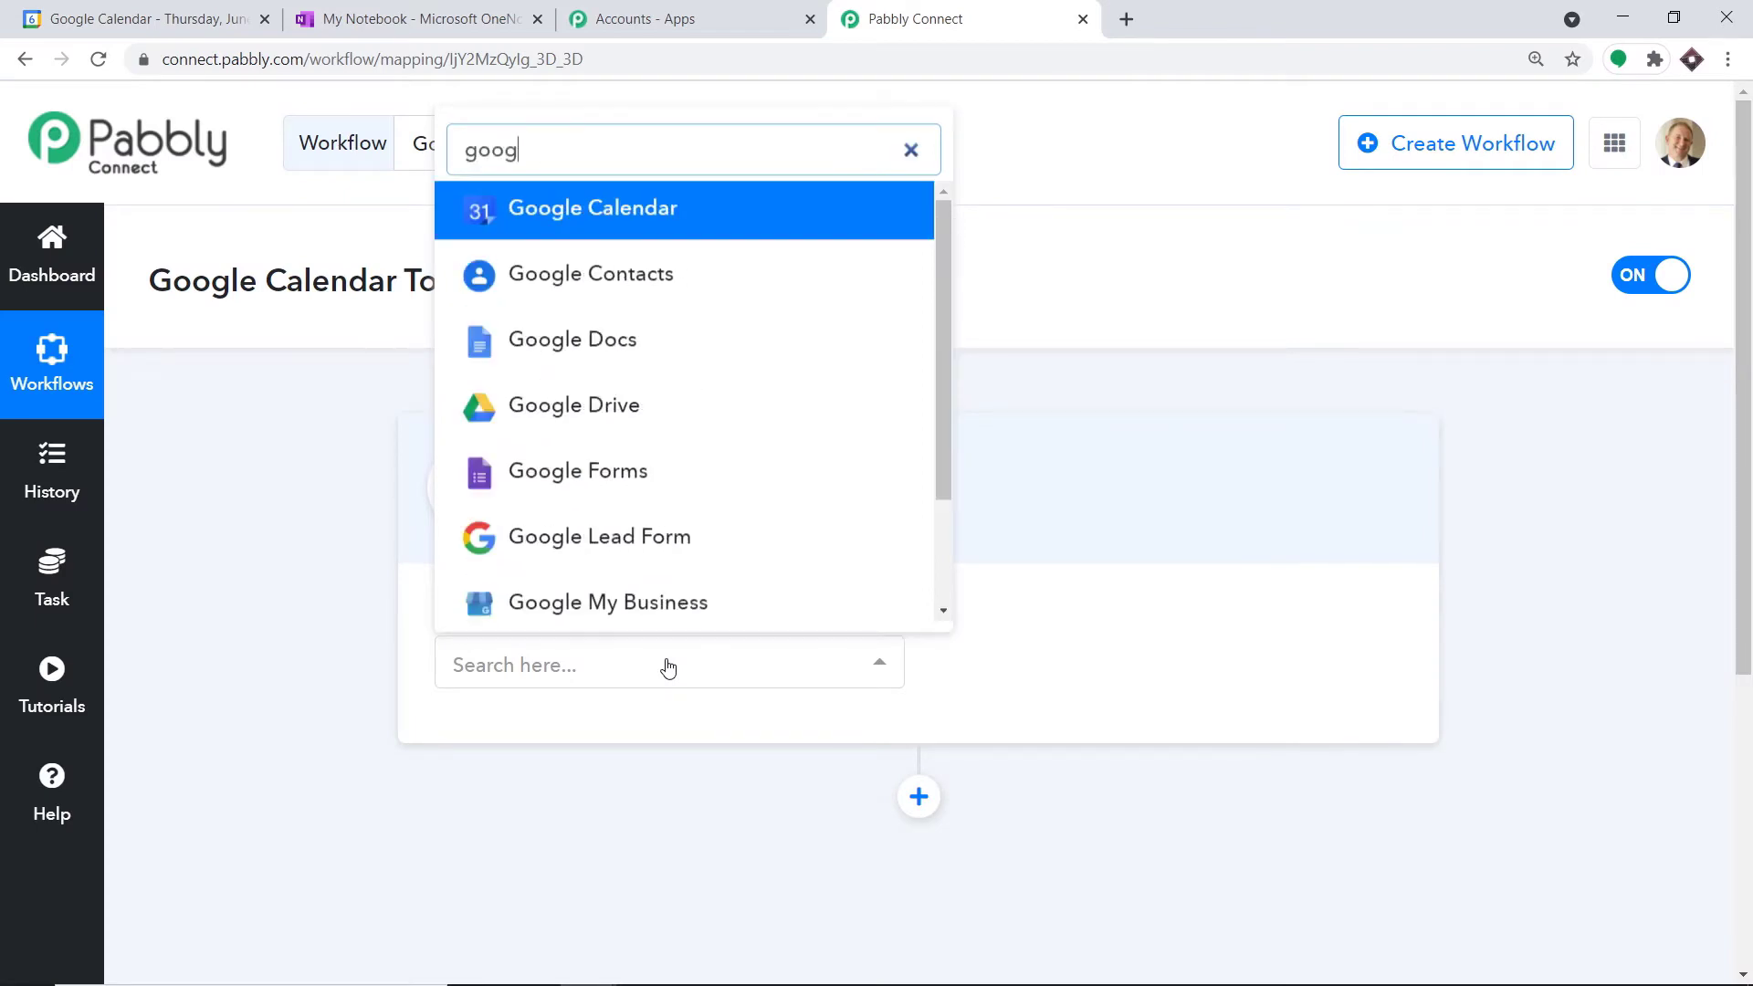
type("le calend")
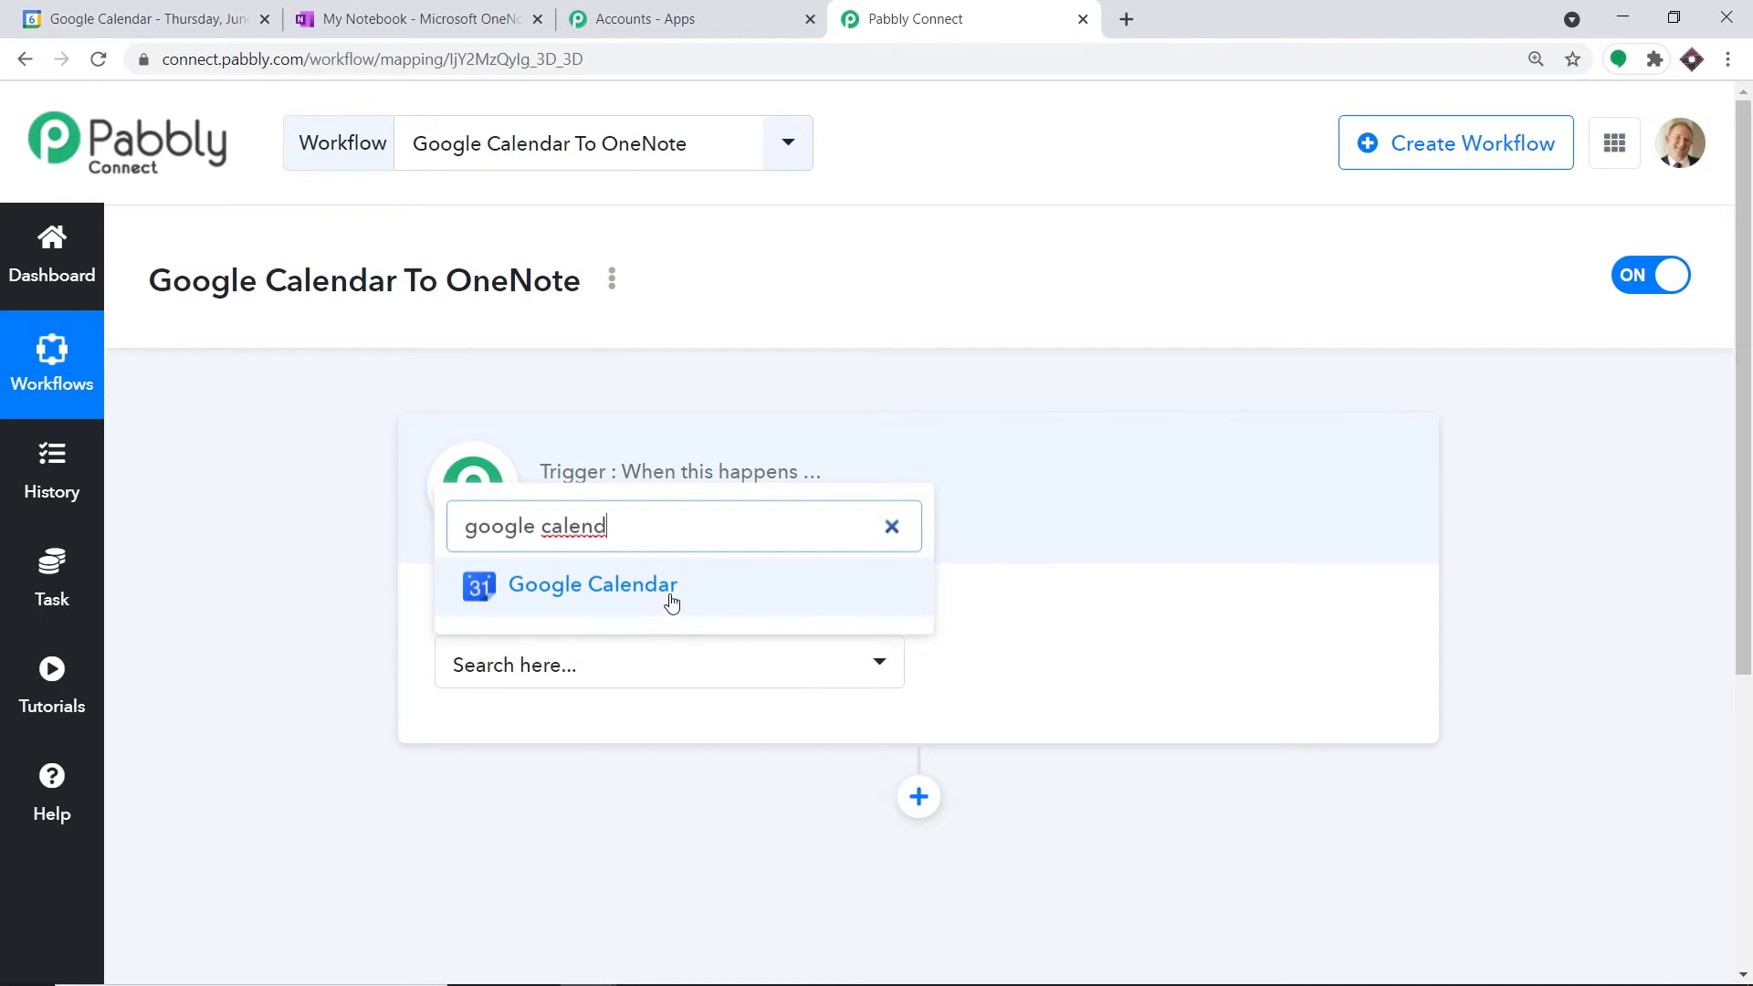
left_click(673, 589)
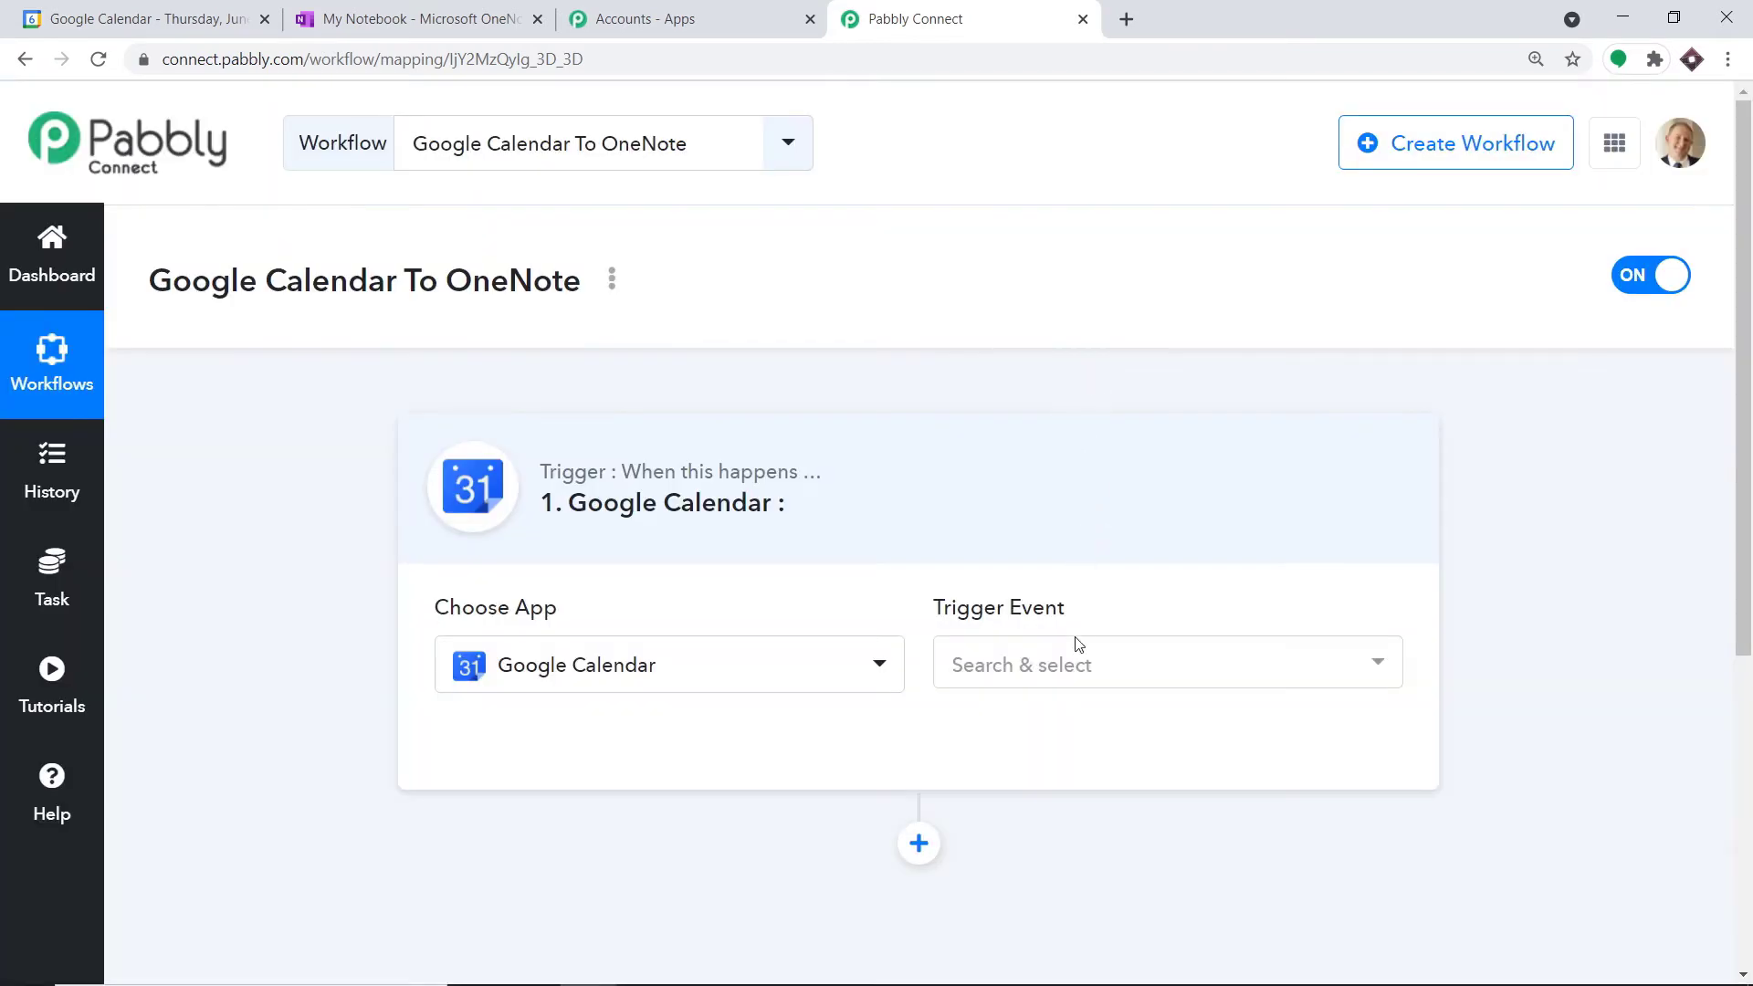
left_click(1067, 665)
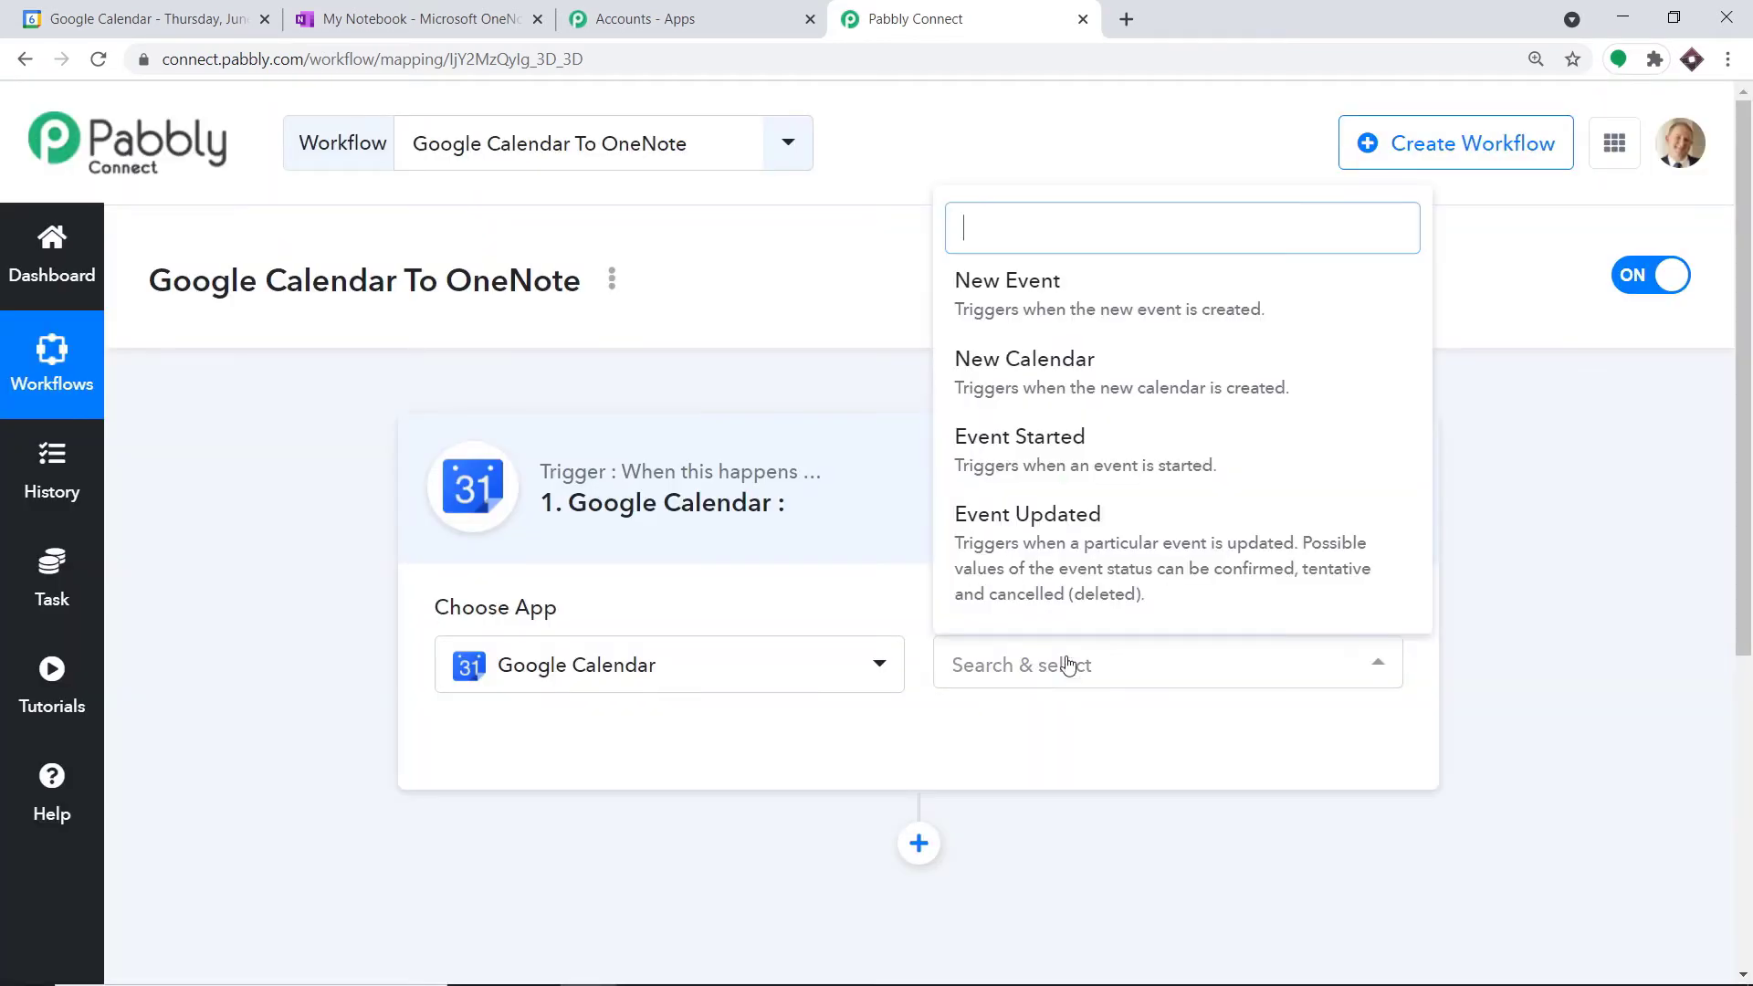
left_click(1032, 305)
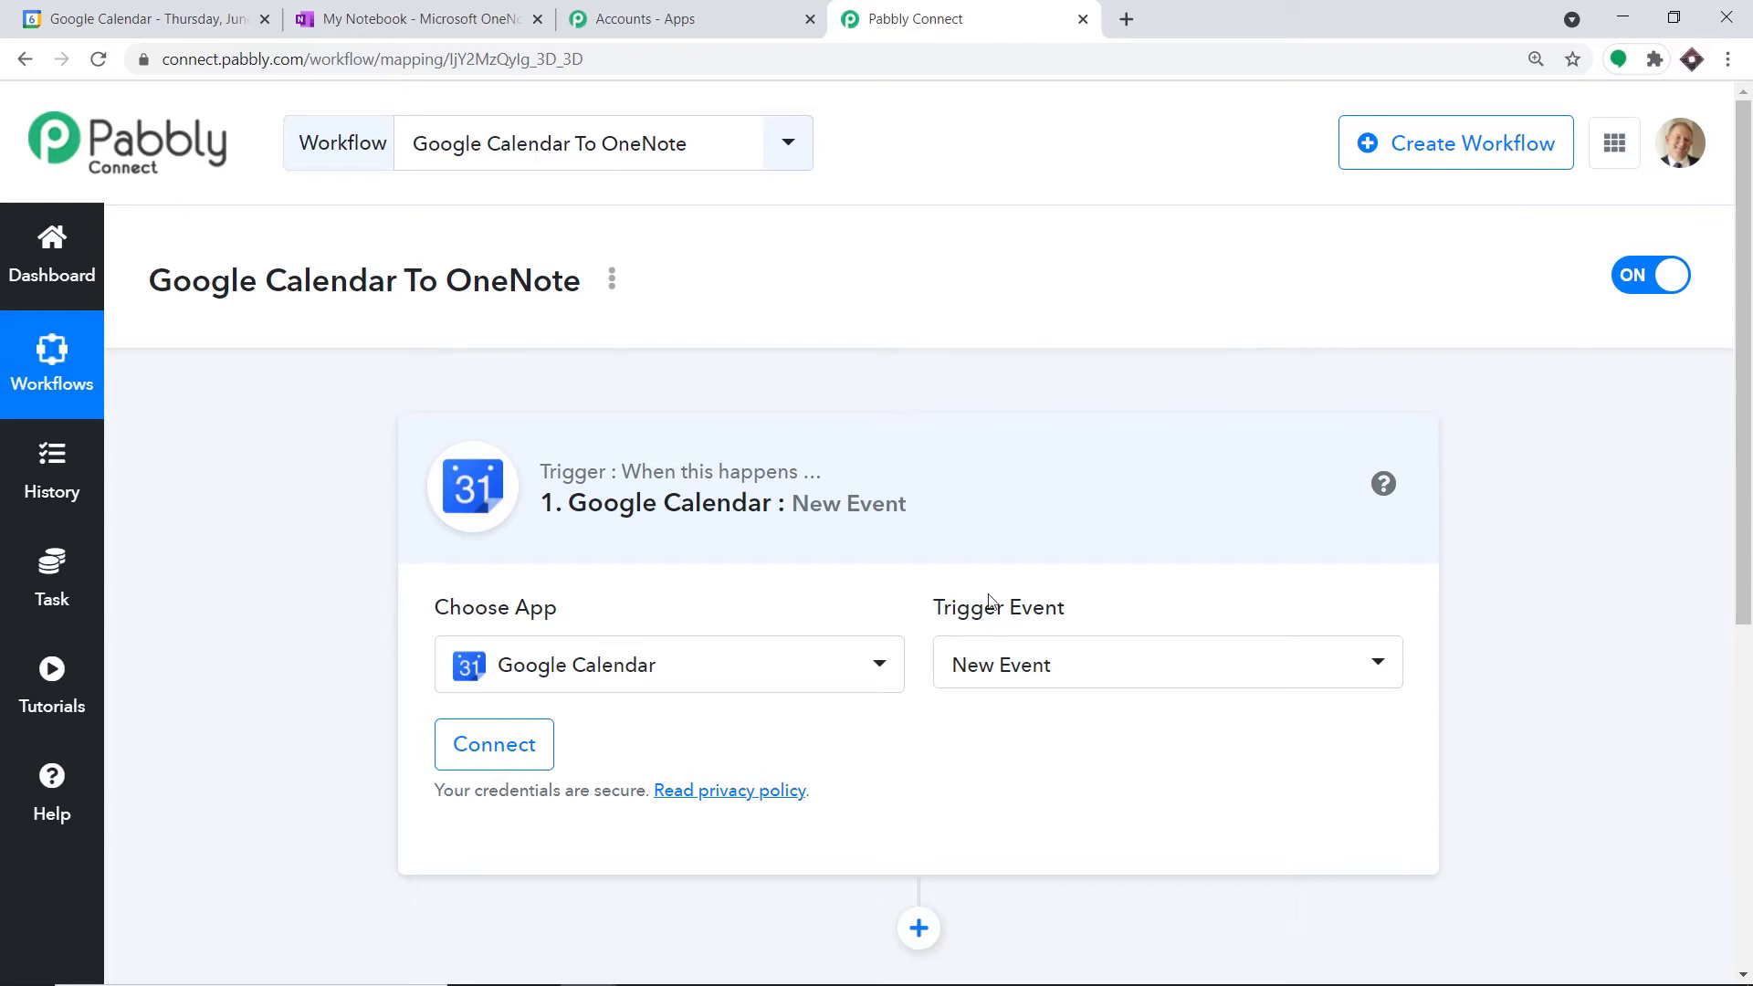
left_click(1028, 650)
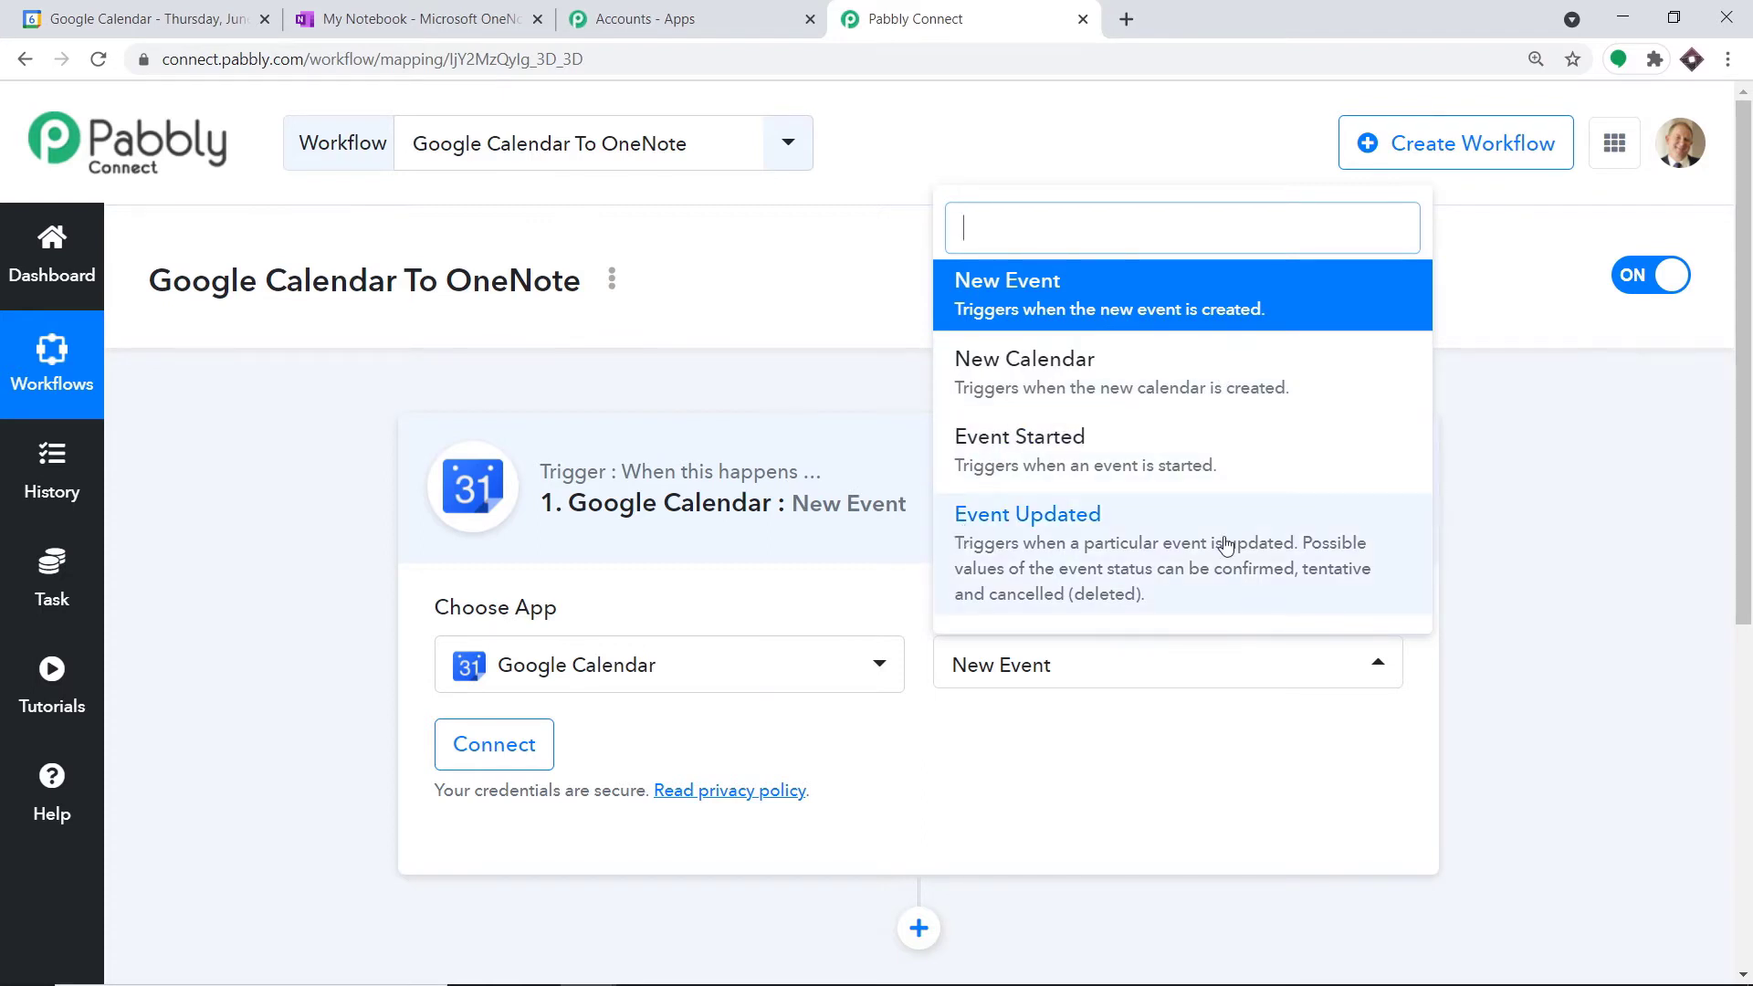
Step: Open the Pabbly help forum in a new tab, then begin connecting the Google Calendar trigger
left_click(50, 787)
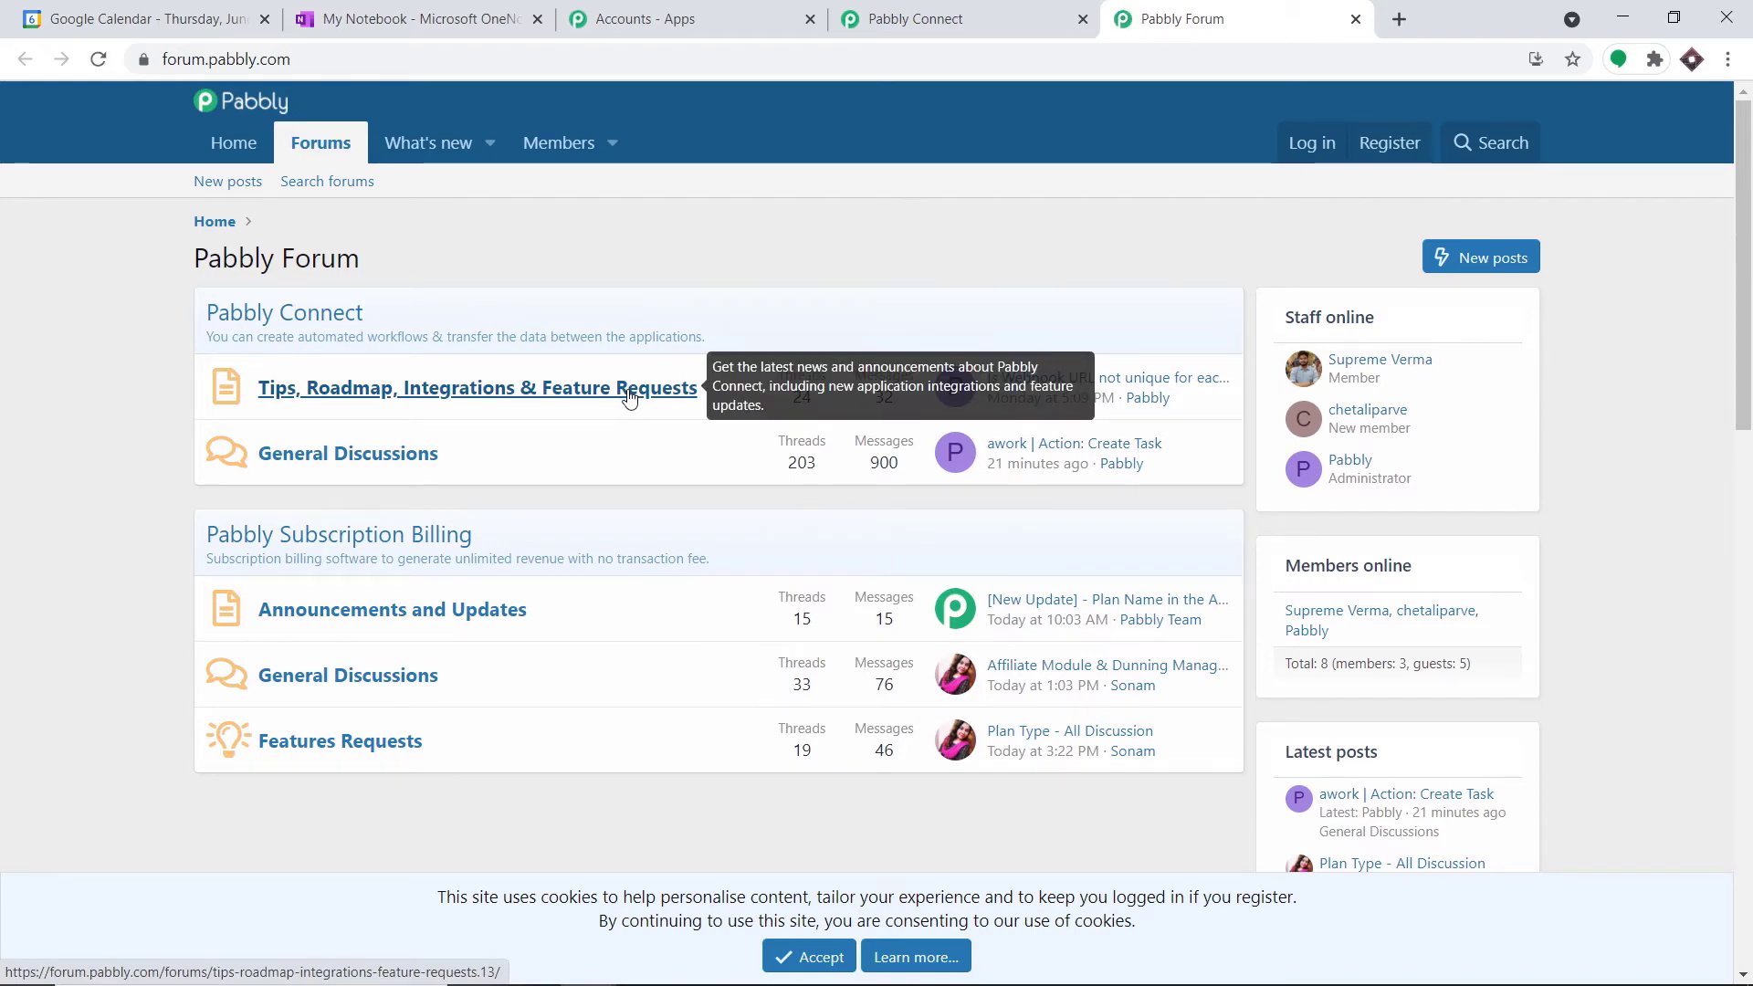
left_click(939, 14)
scroll(1059, 274, "down", 3)
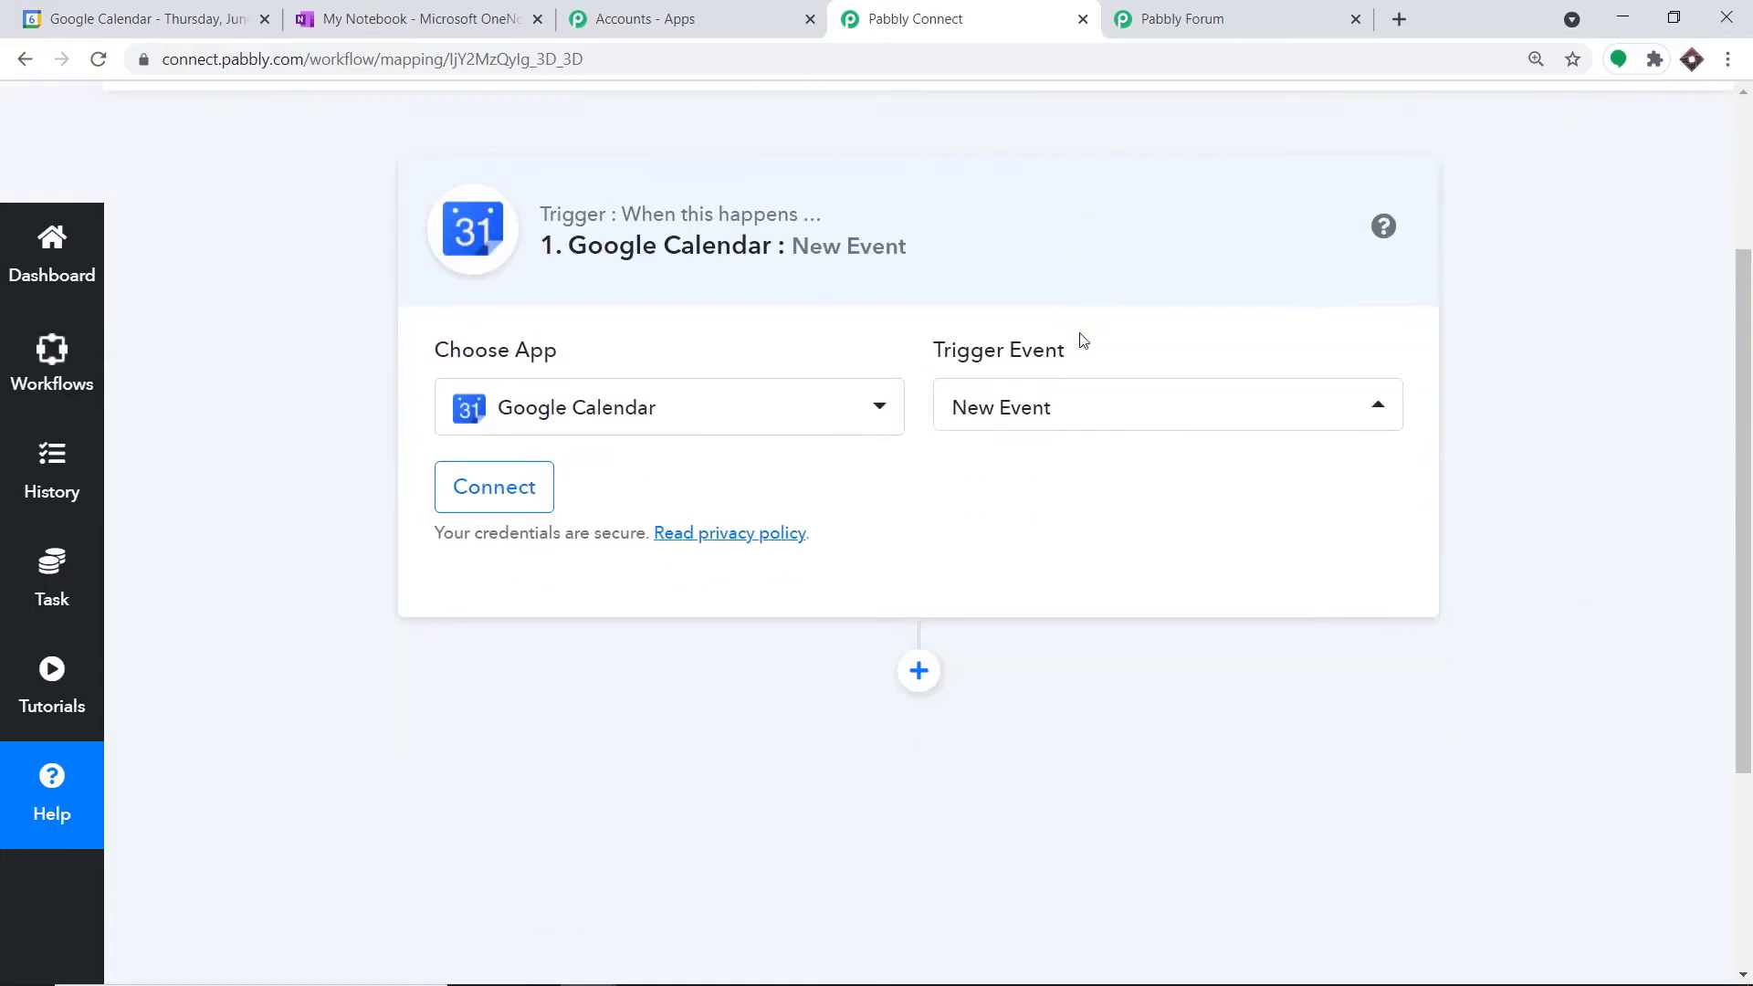
scroll(1004, 357, "down", 1)
left_click(506, 417)
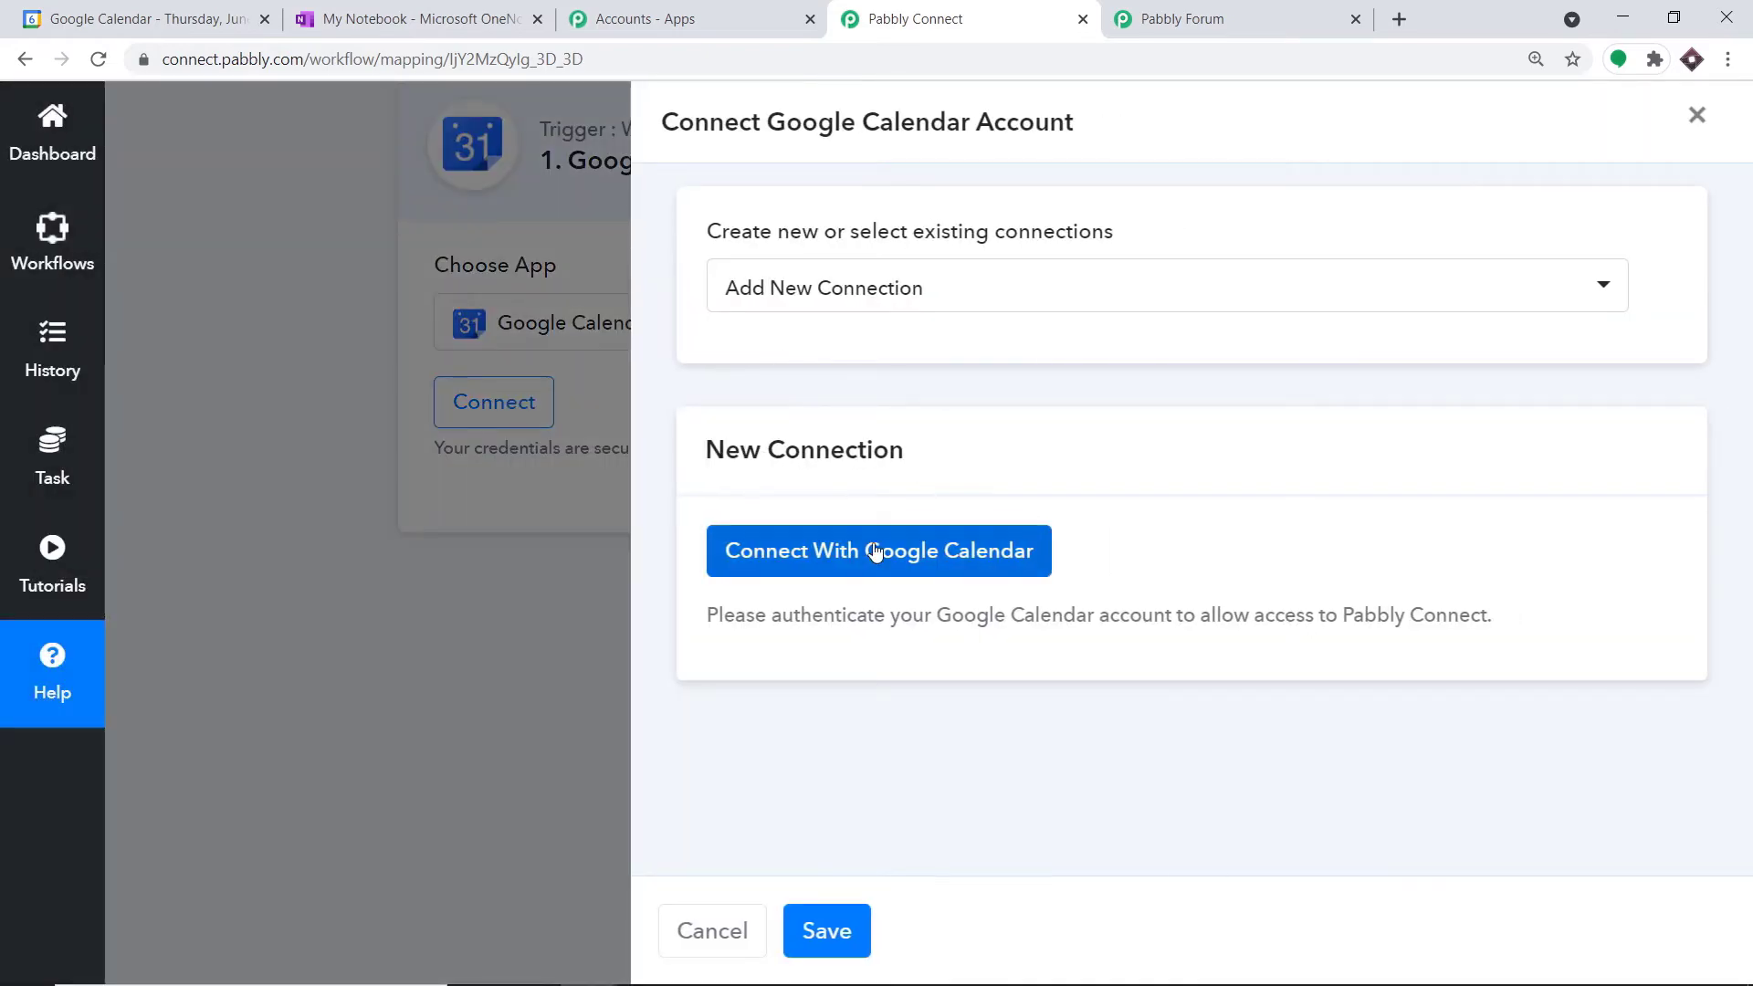
Step: Sign in with a Google account and grant Pabbly Connect access to its calendars
left_click(874, 548)
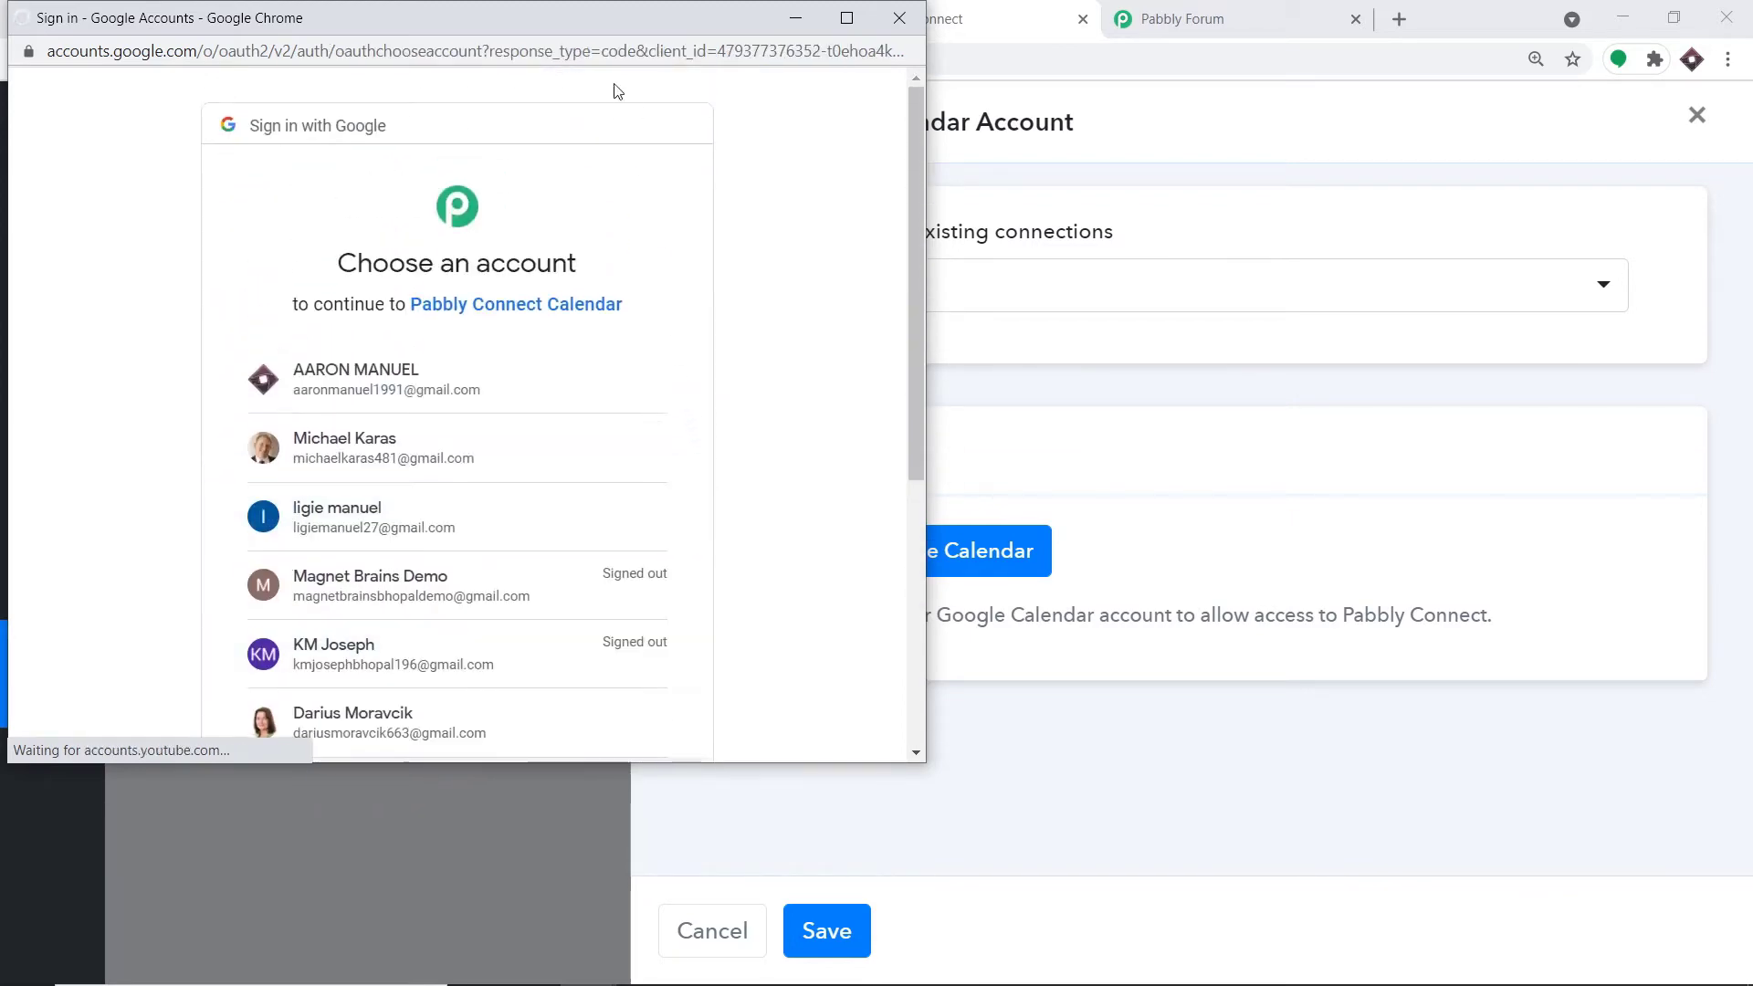
left_click_drag(596, 28, 1478, 122)
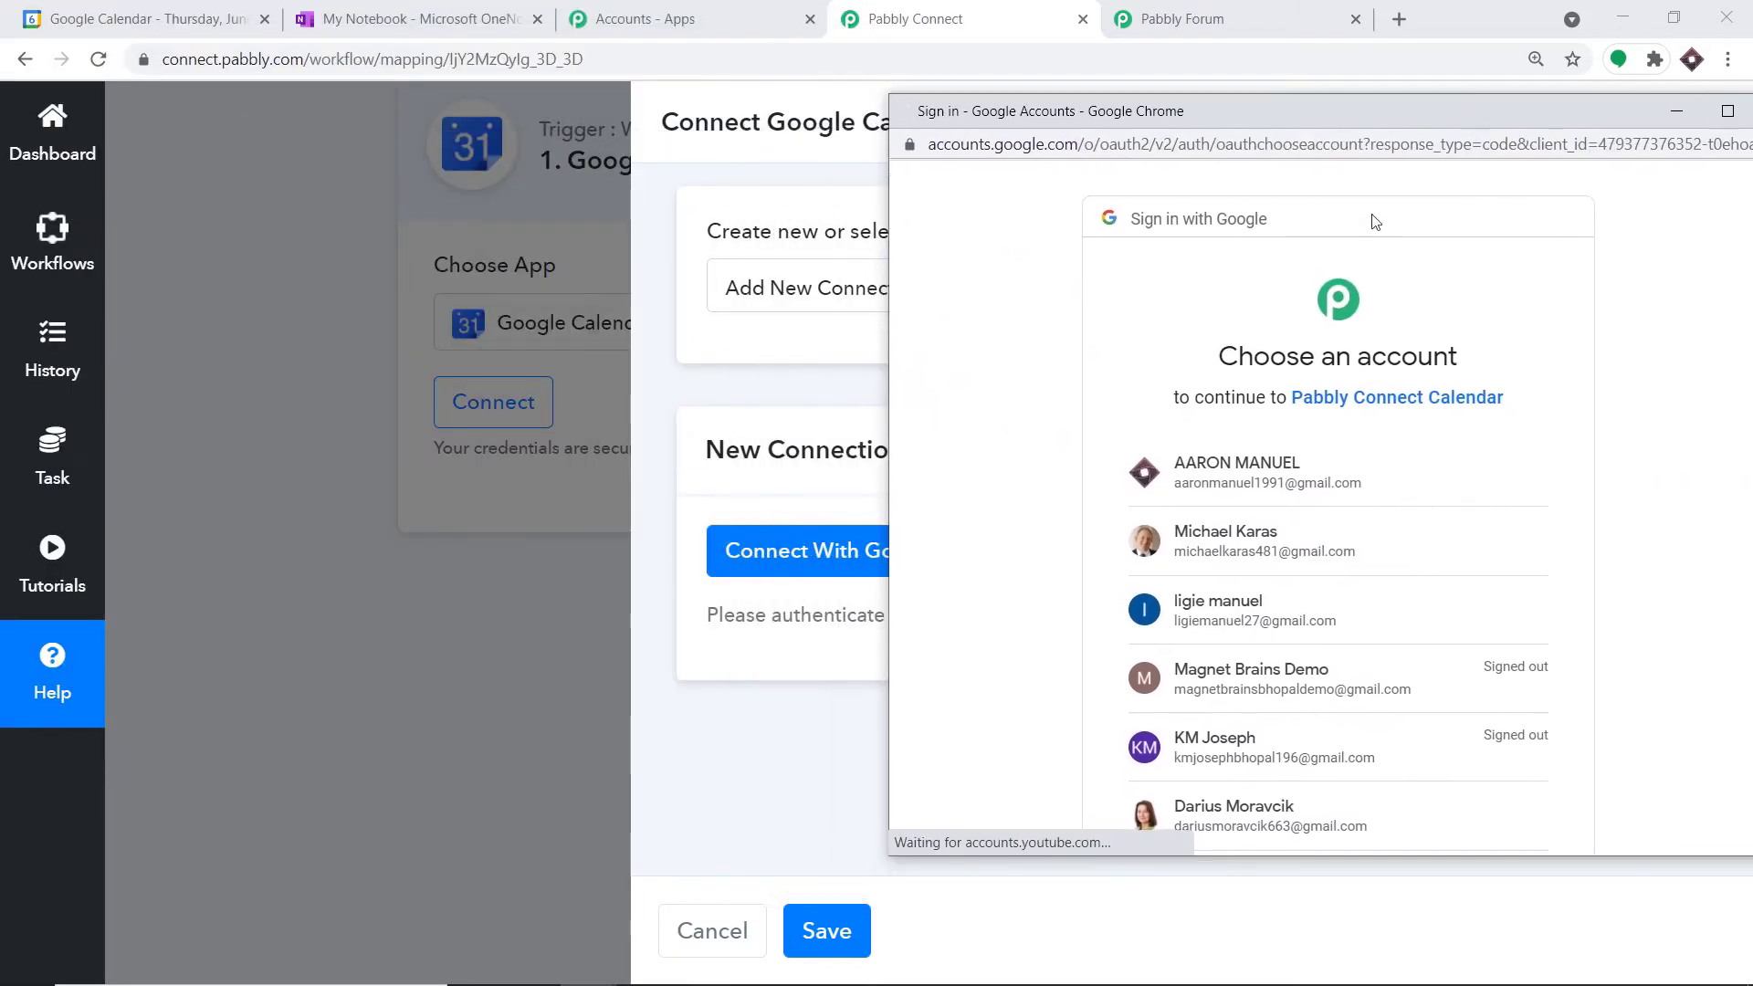
left_click(1261, 483)
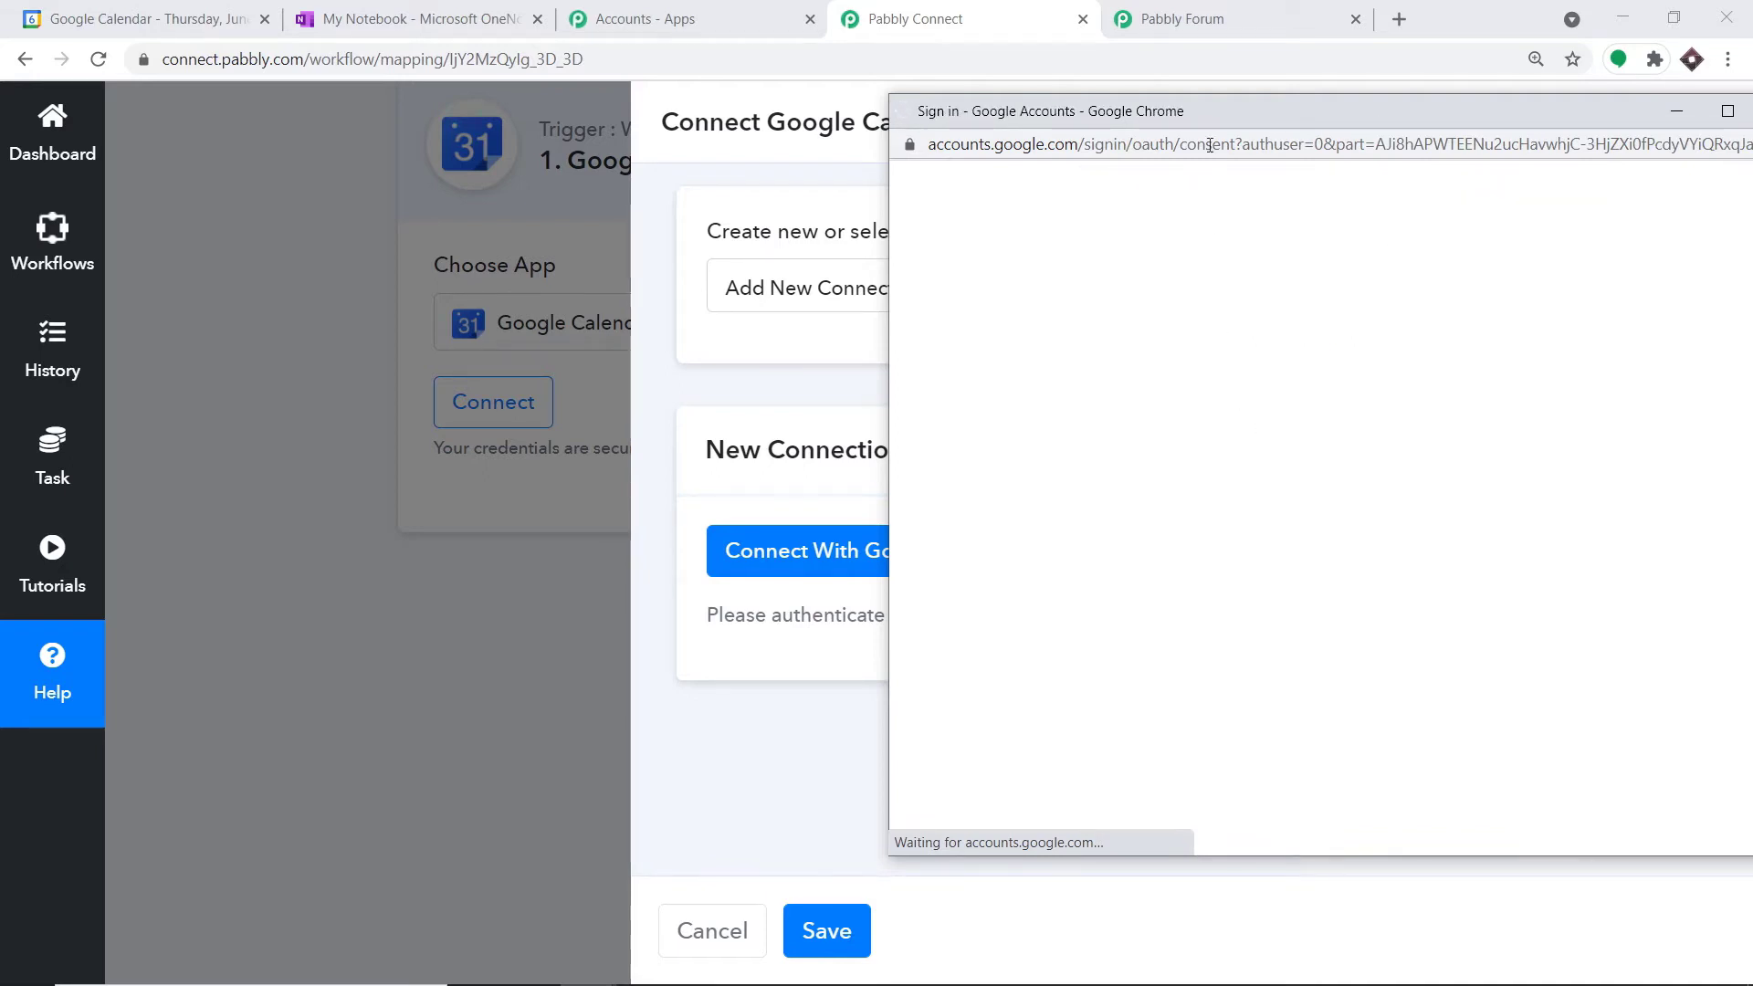
left_click_drag(1223, 118, 1062, 60)
scroll(1315, 603, "down", 2)
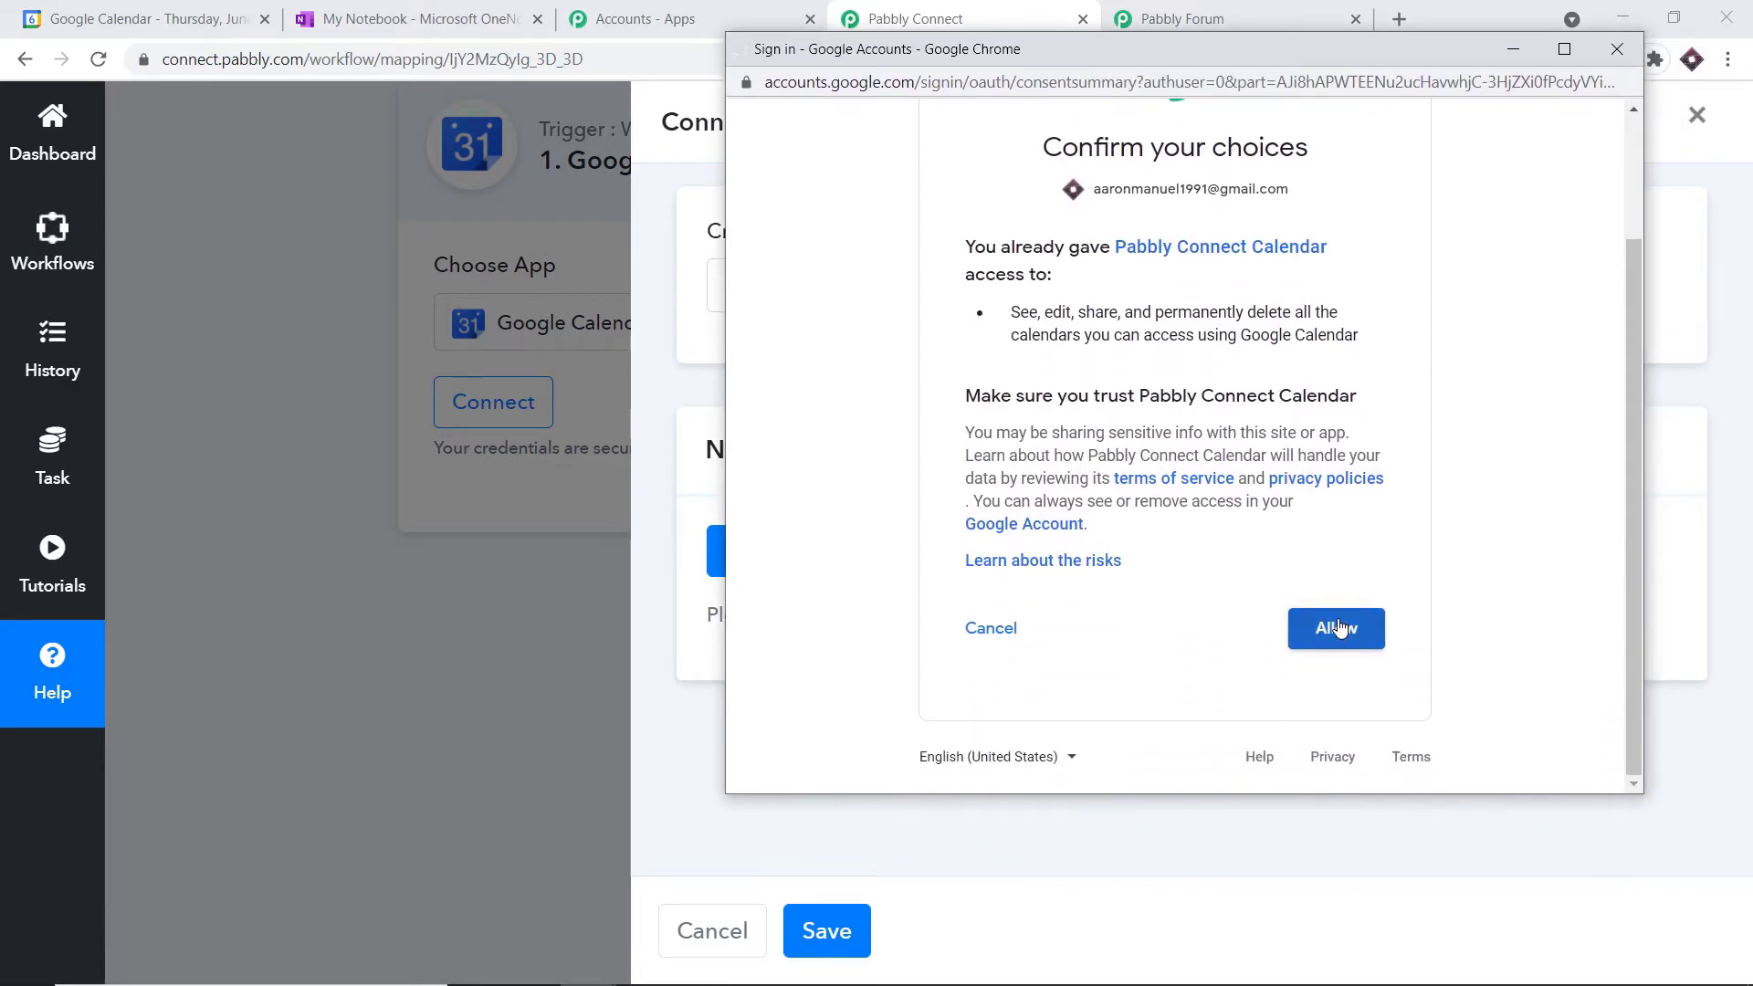
left_click(1334, 626)
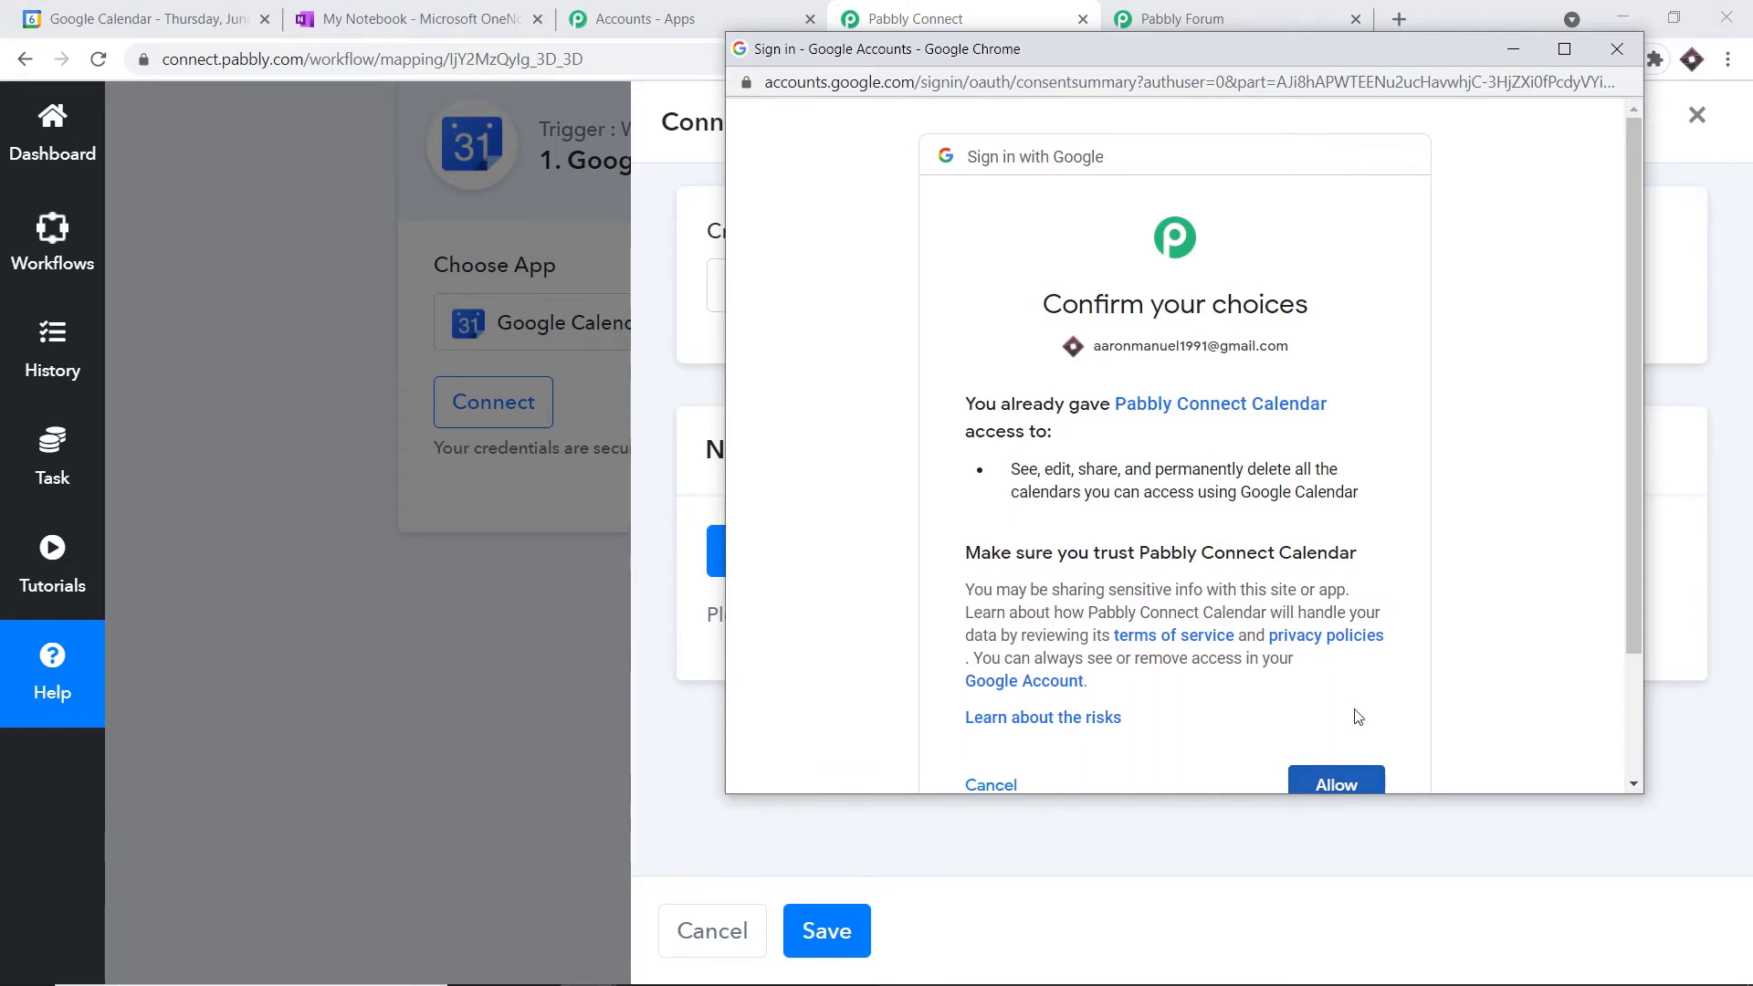
scroll(1358, 717, "down", 2)
left_click(1350, 636)
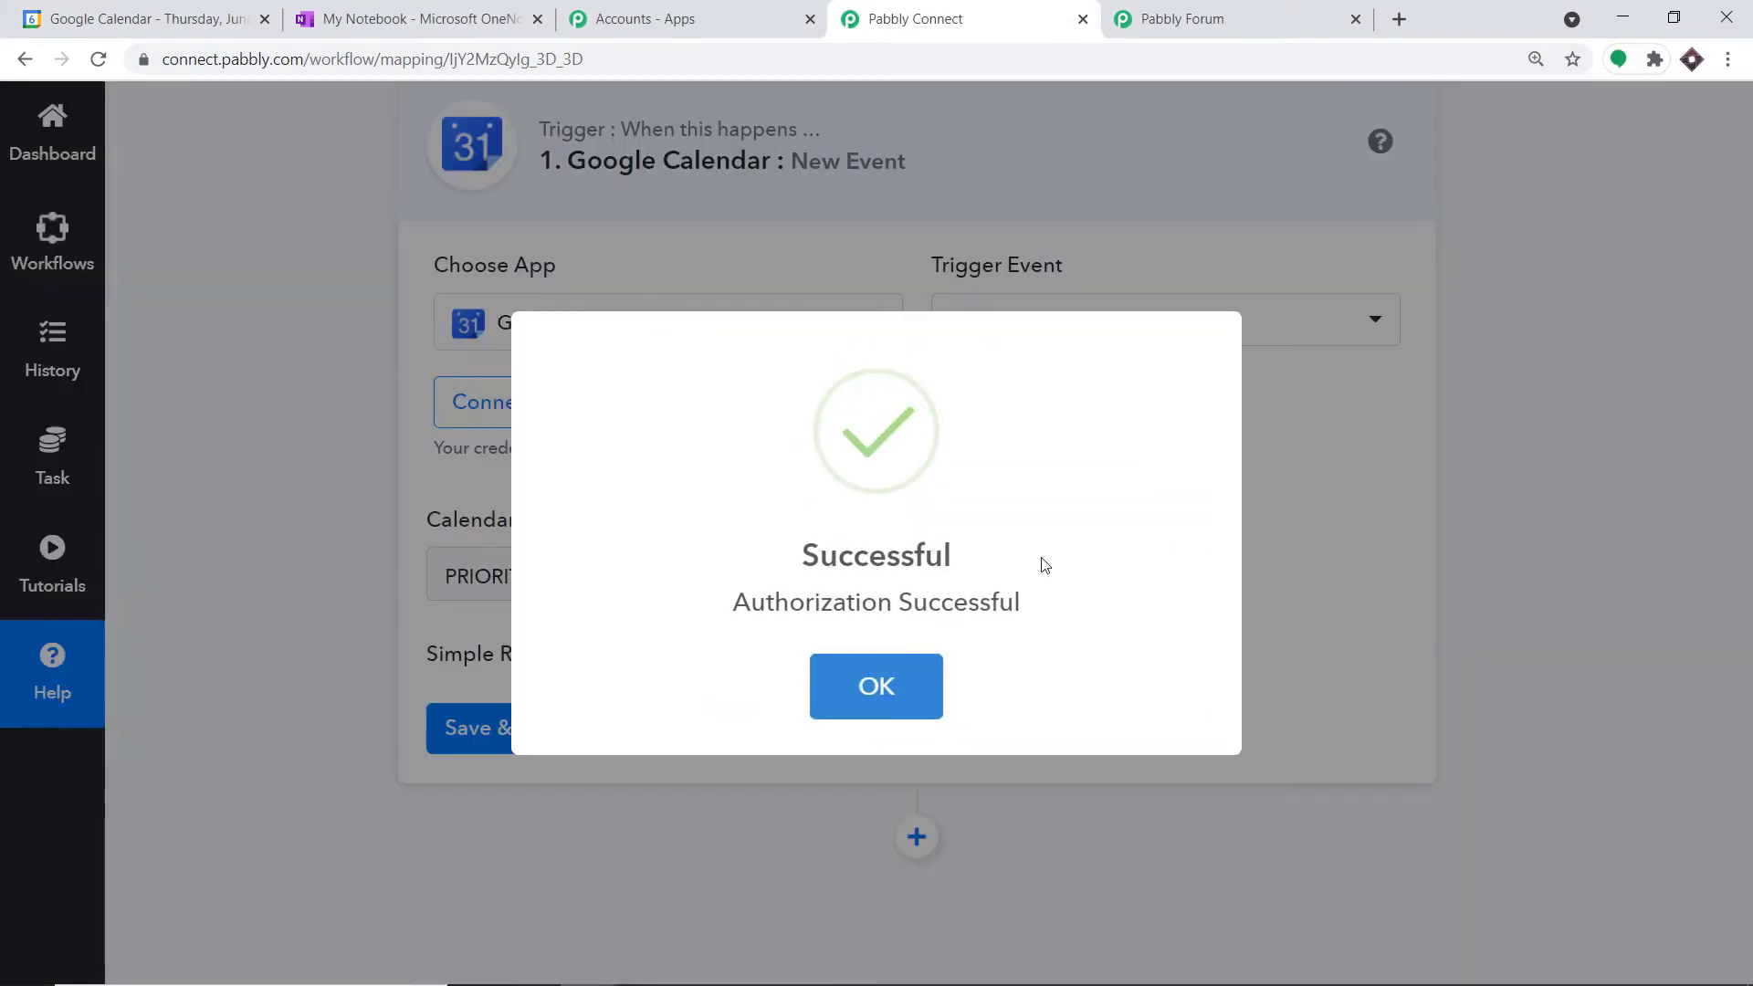
left_click(913, 687)
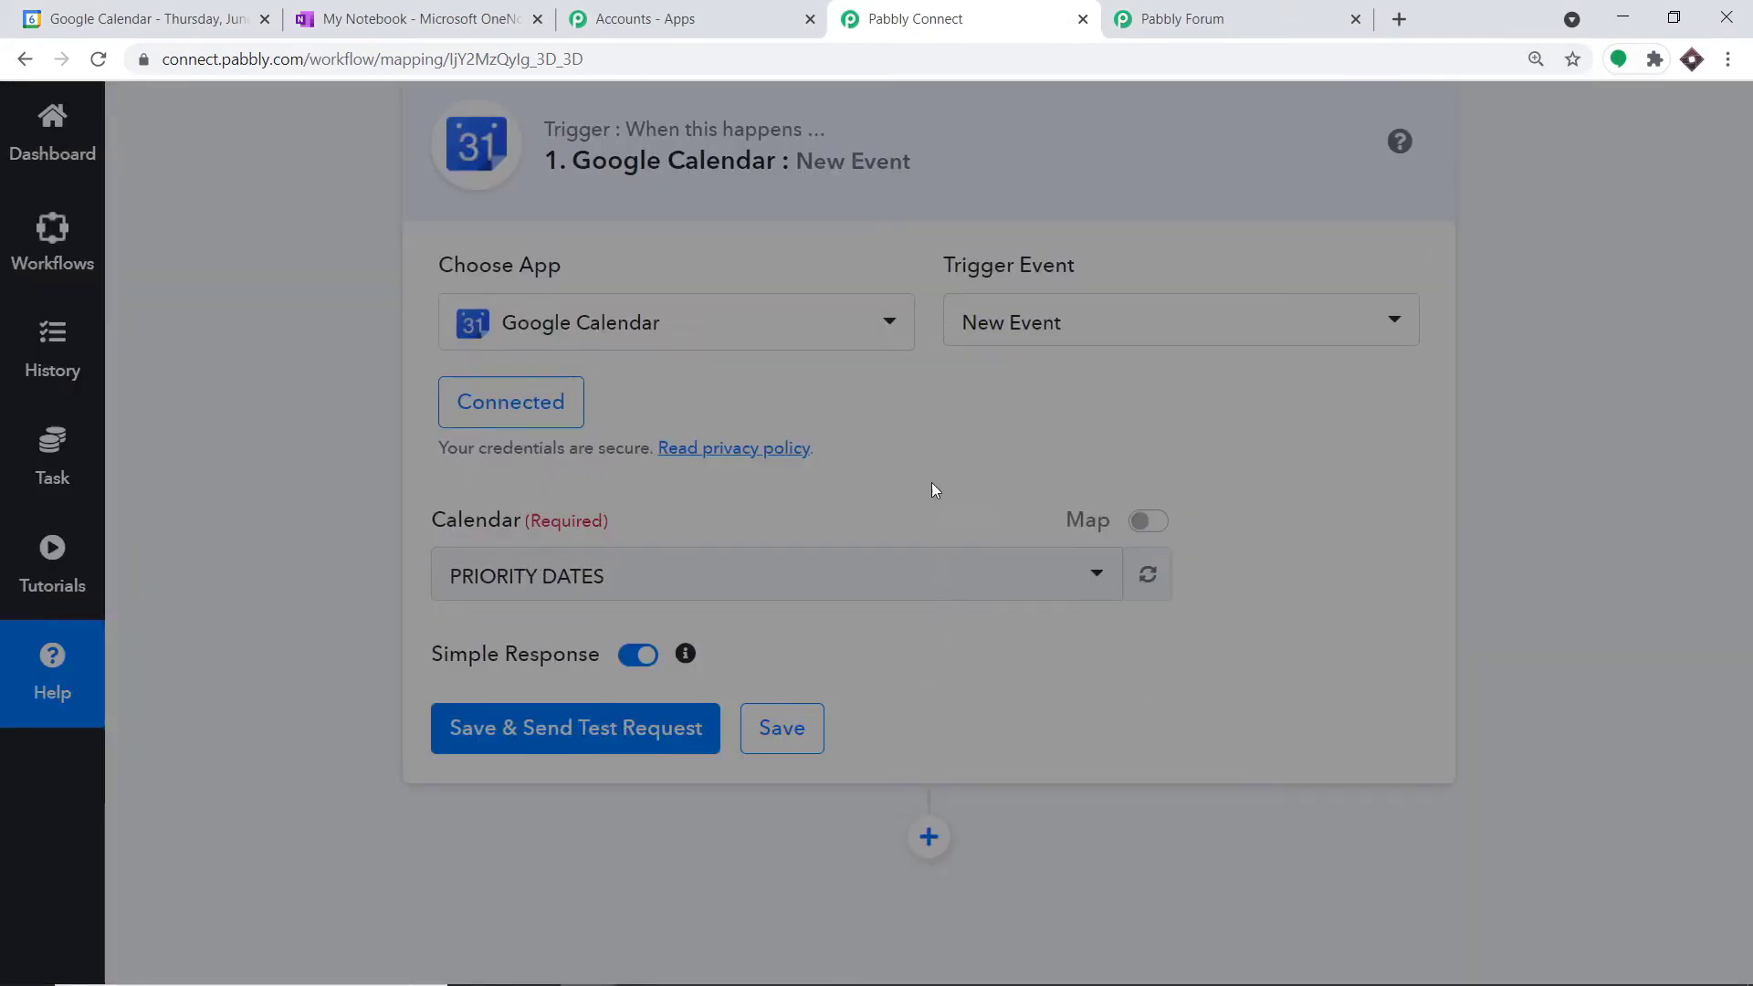
Step: Pick PRIORITY DATES as the calendar to watch and return to Google Calendar
scroll(846, 513, "down", 1)
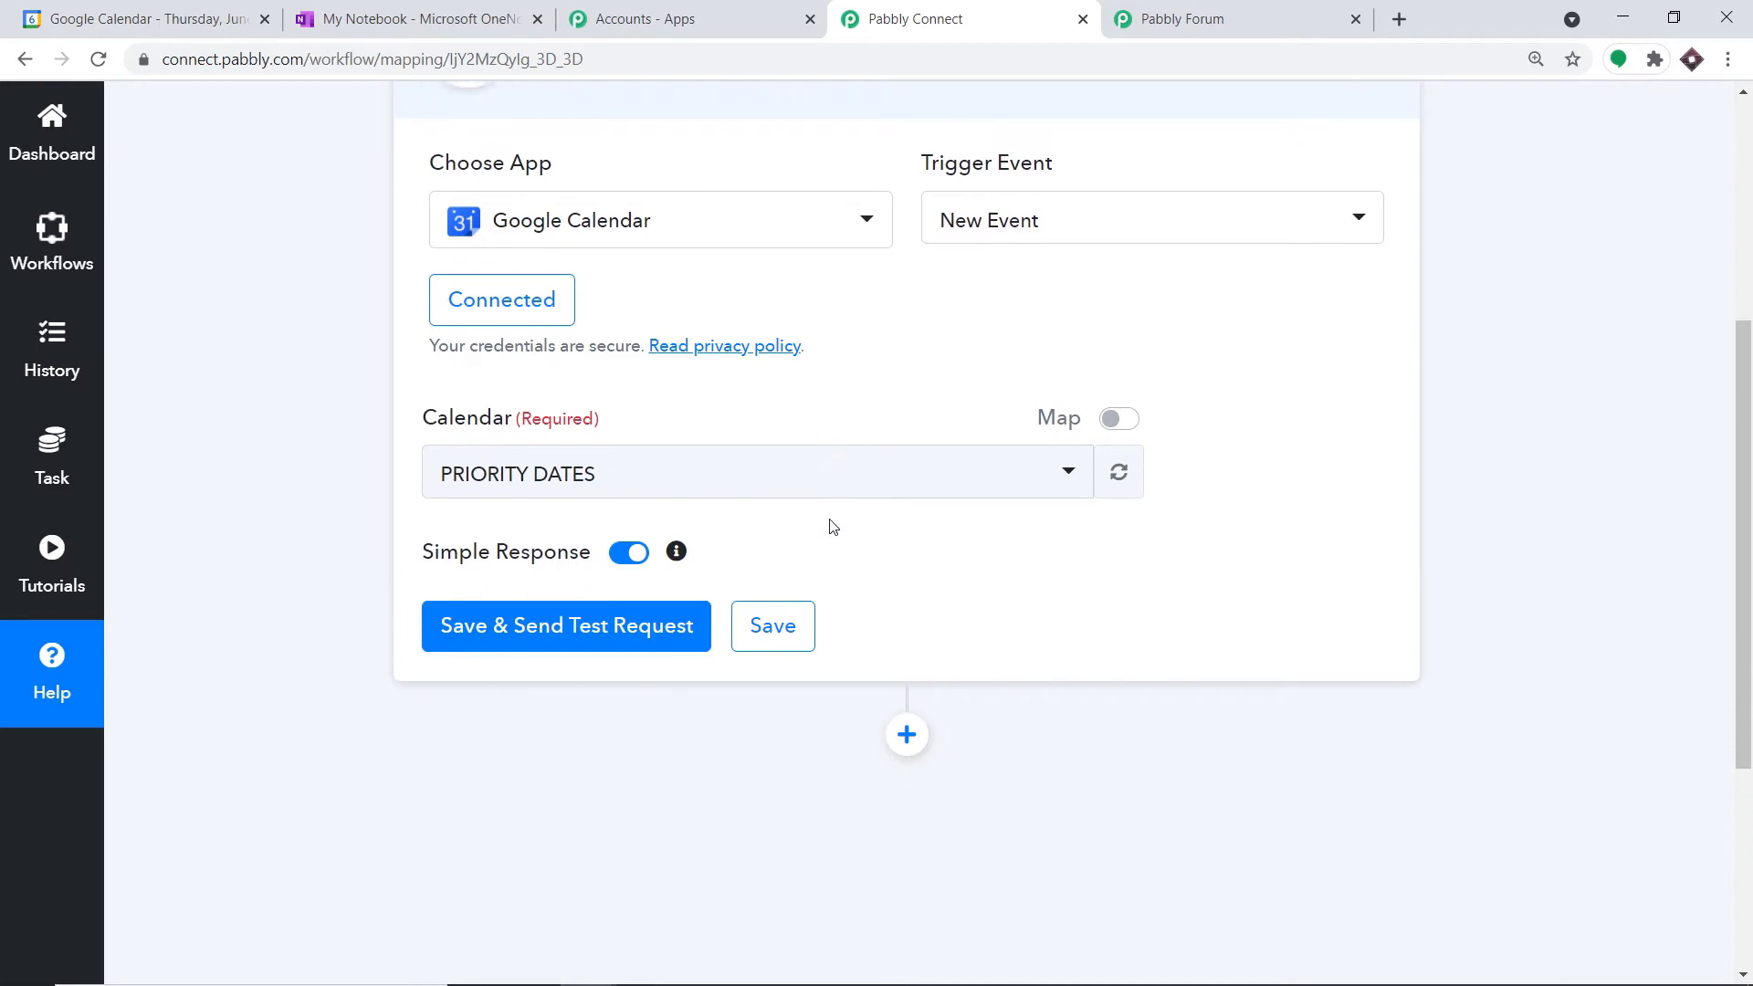
left_click(509, 464)
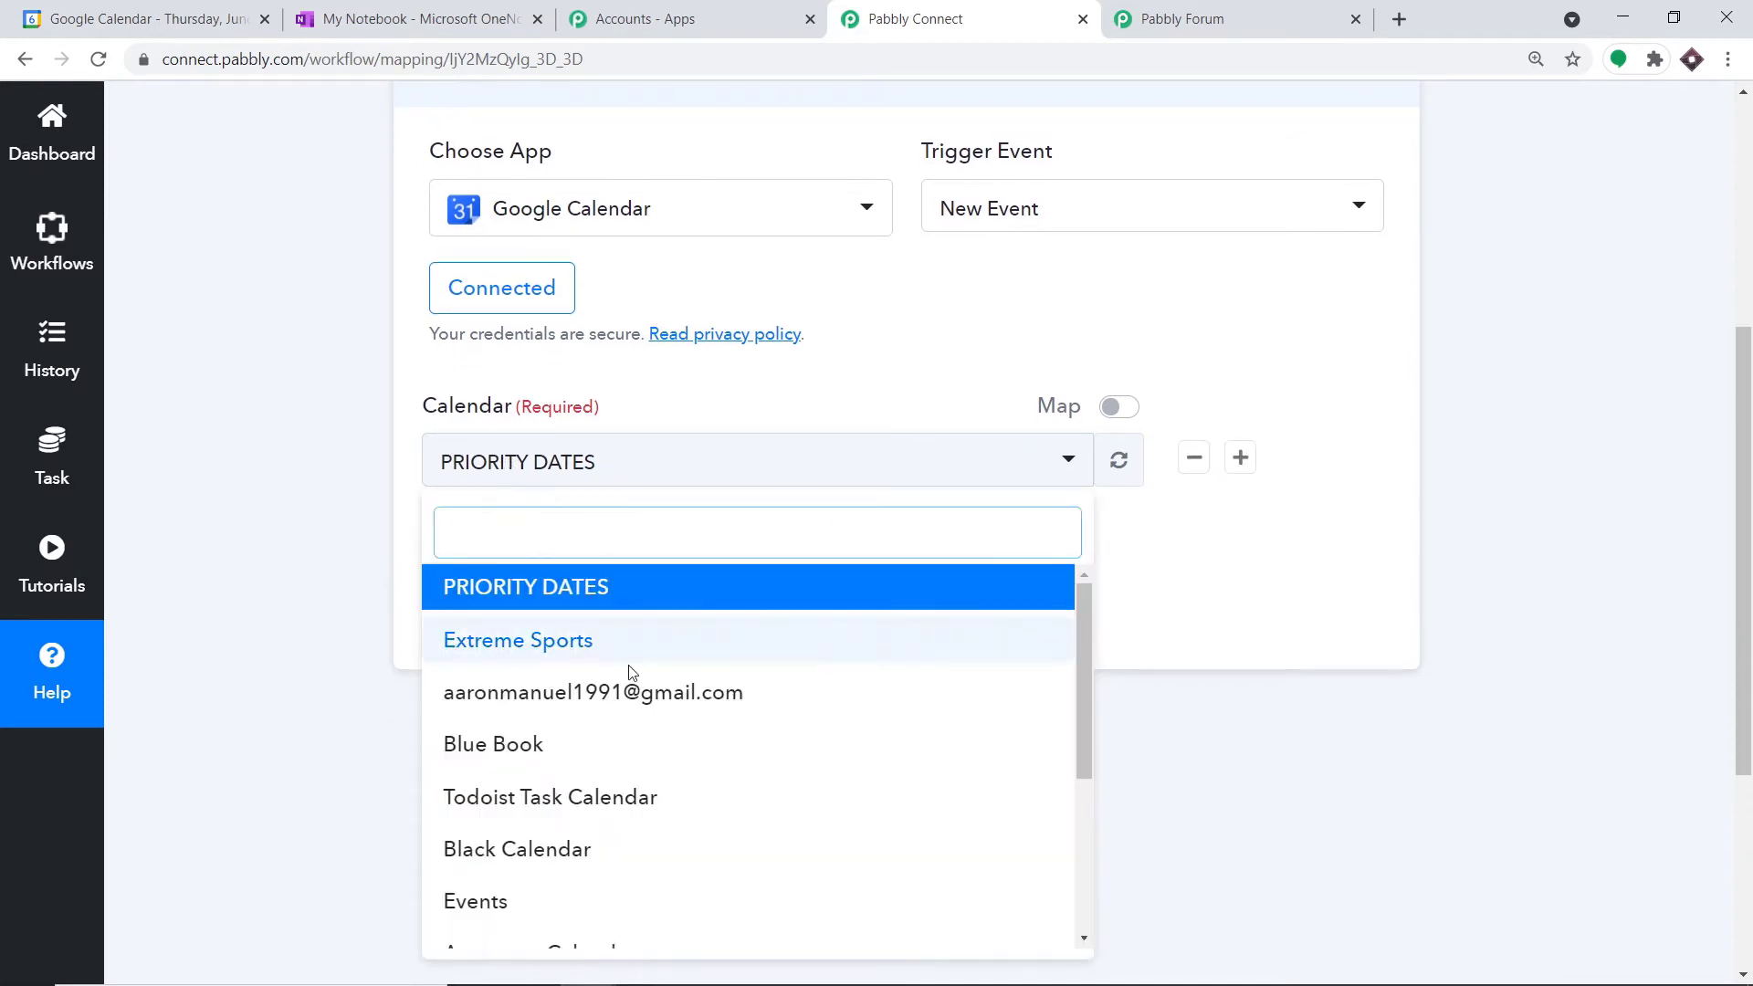
scroll(631, 692, "down", 3)
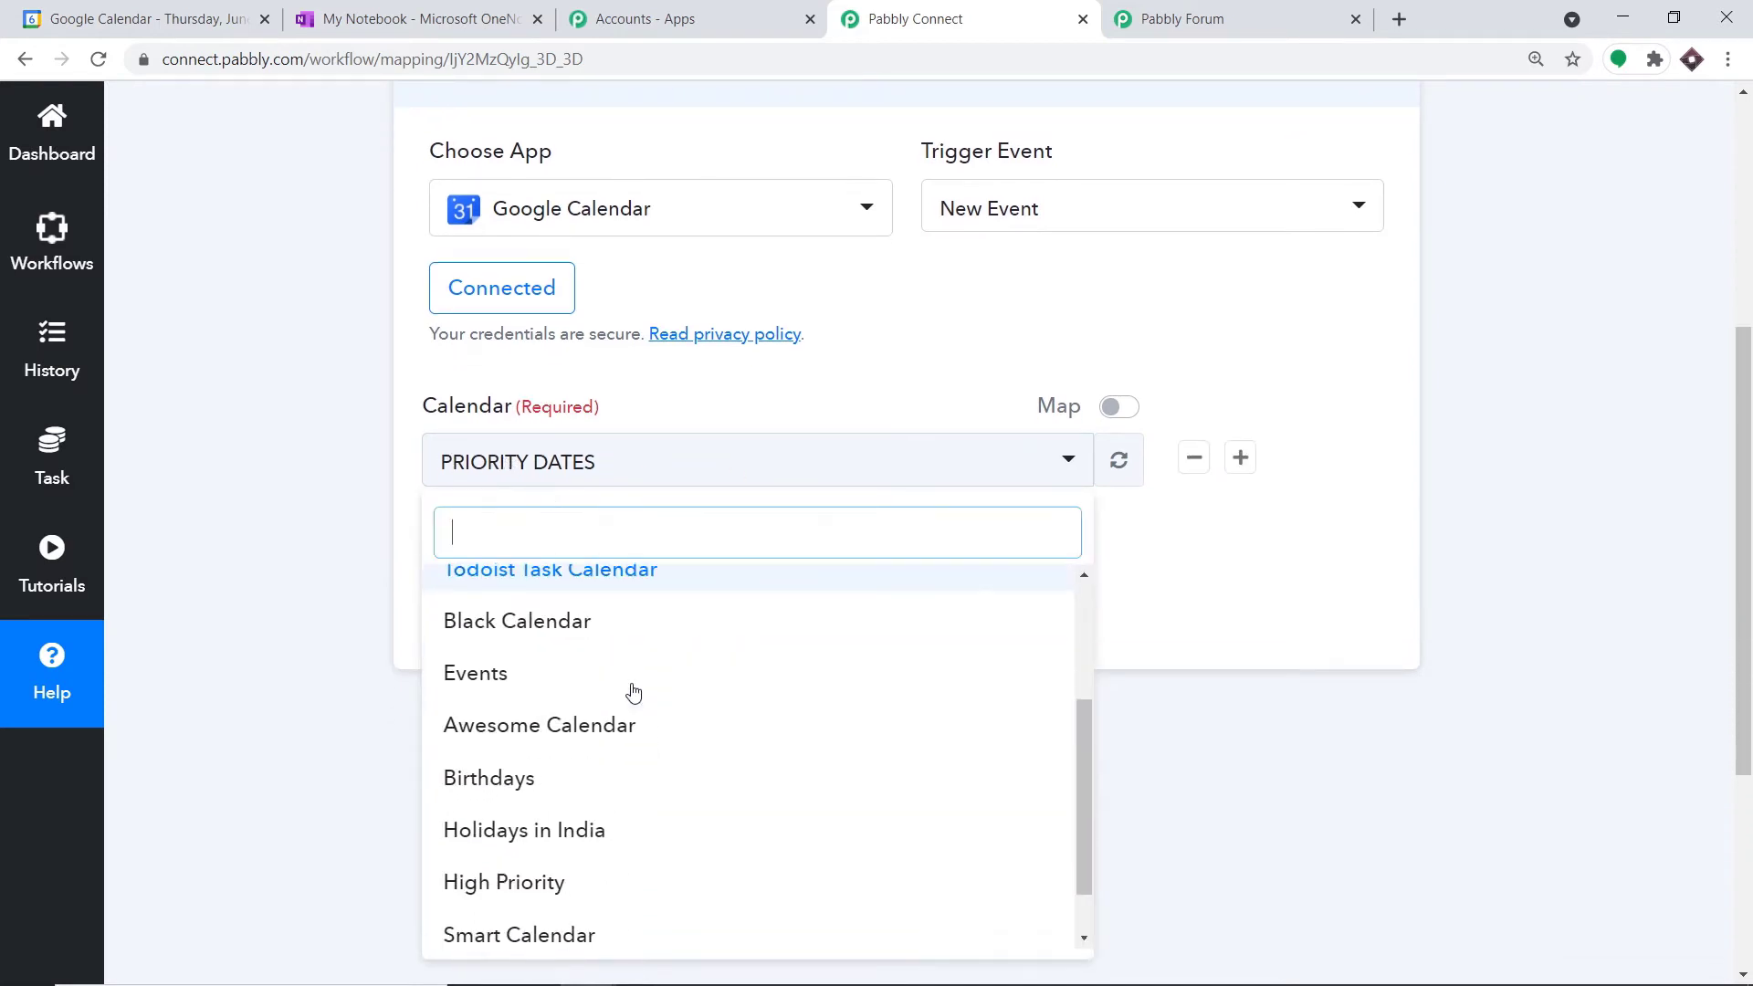
left_click(137, 19)
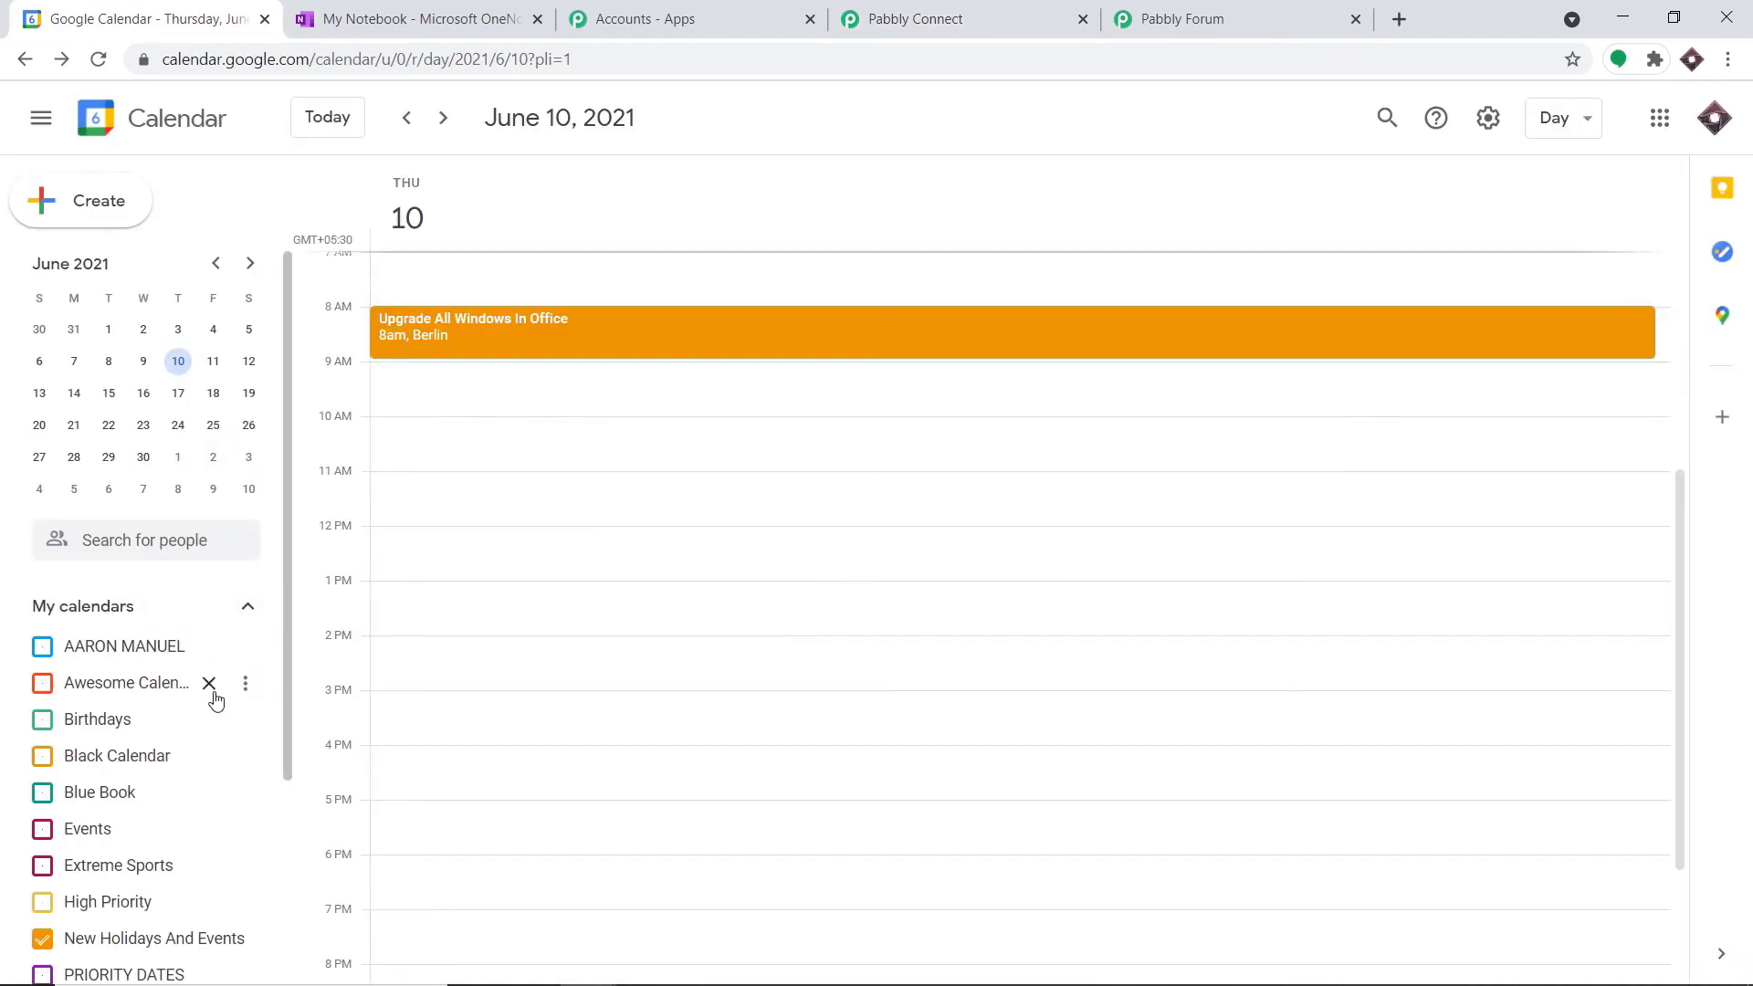
Step: Add a new Google calendar named 'Tasks Schedule' under Other calendars
scroll(190, 742, "down", 2)
scroll(190, 741, "down", 1)
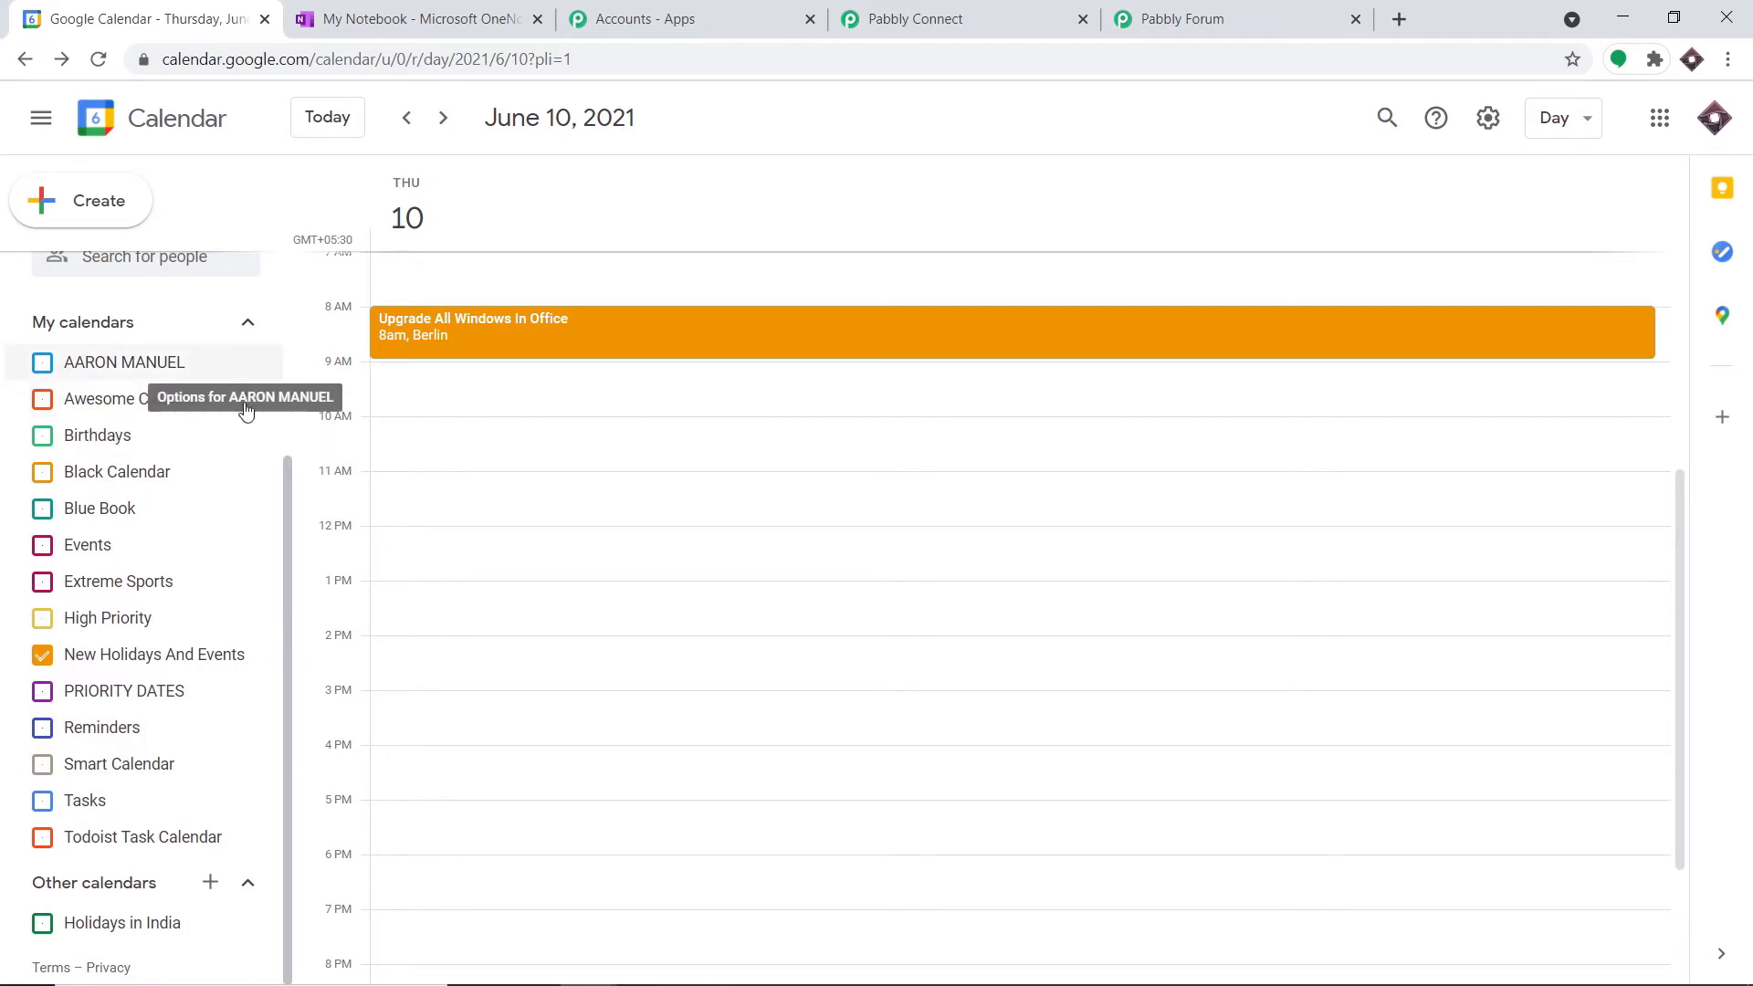
left_click(209, 885)
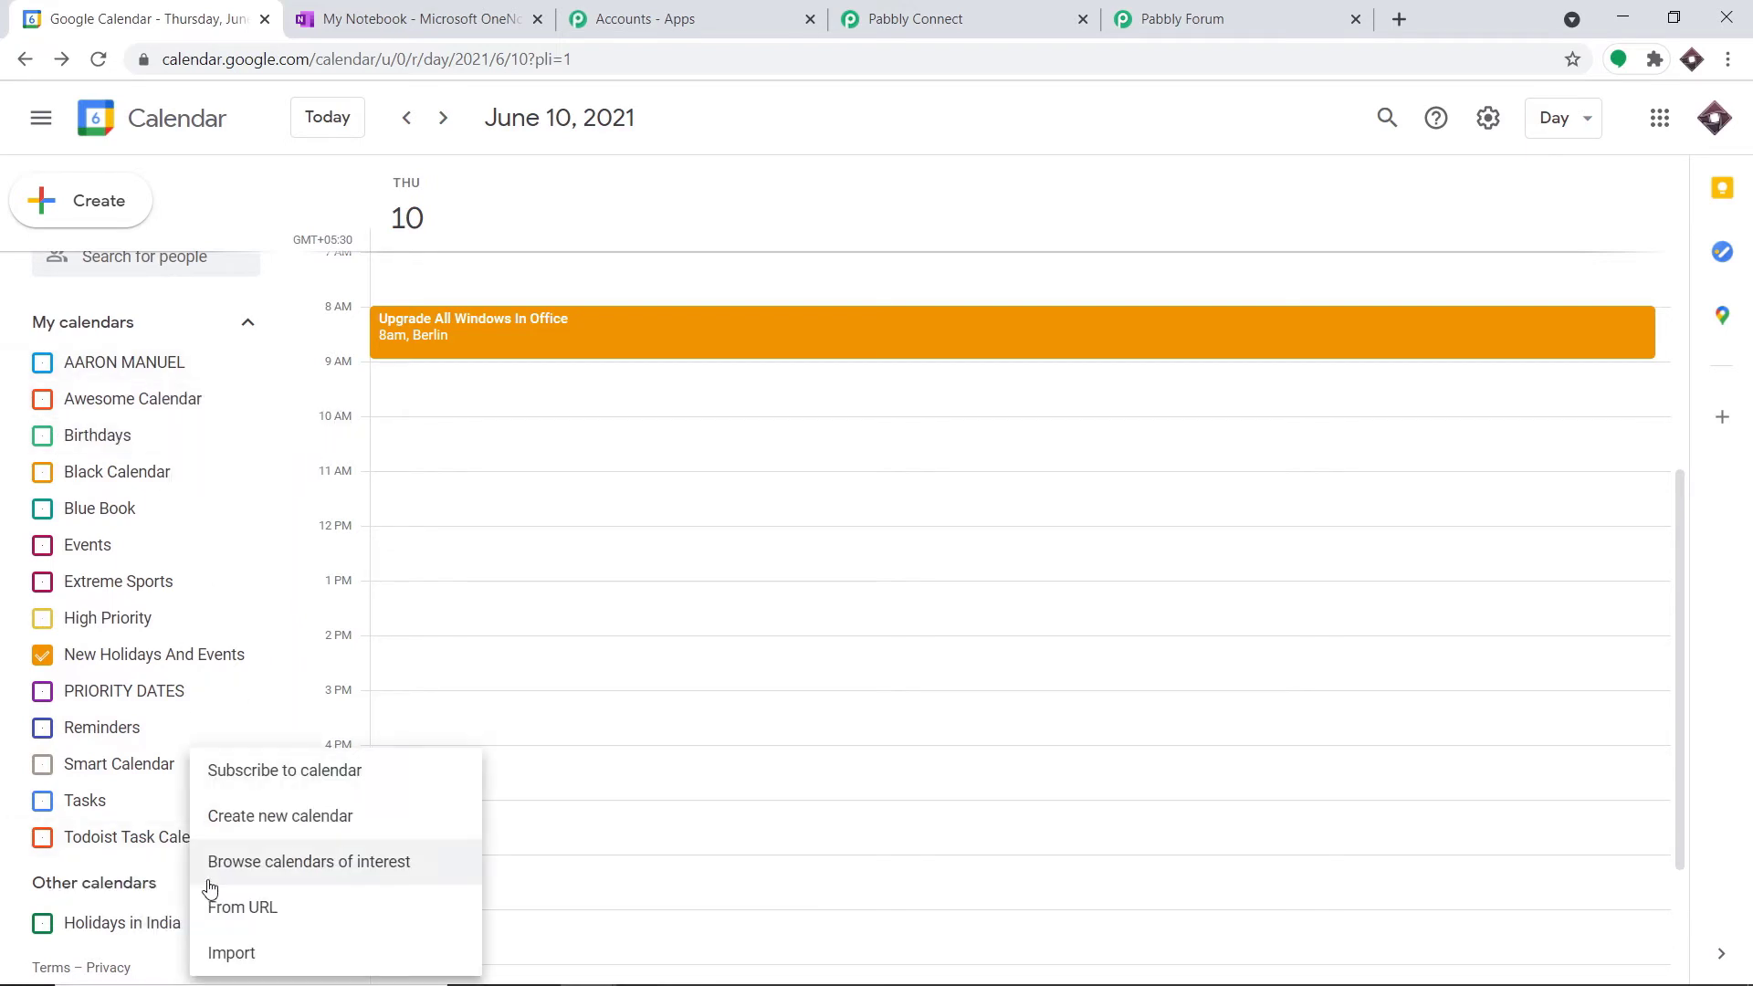
left_click(267, 827)
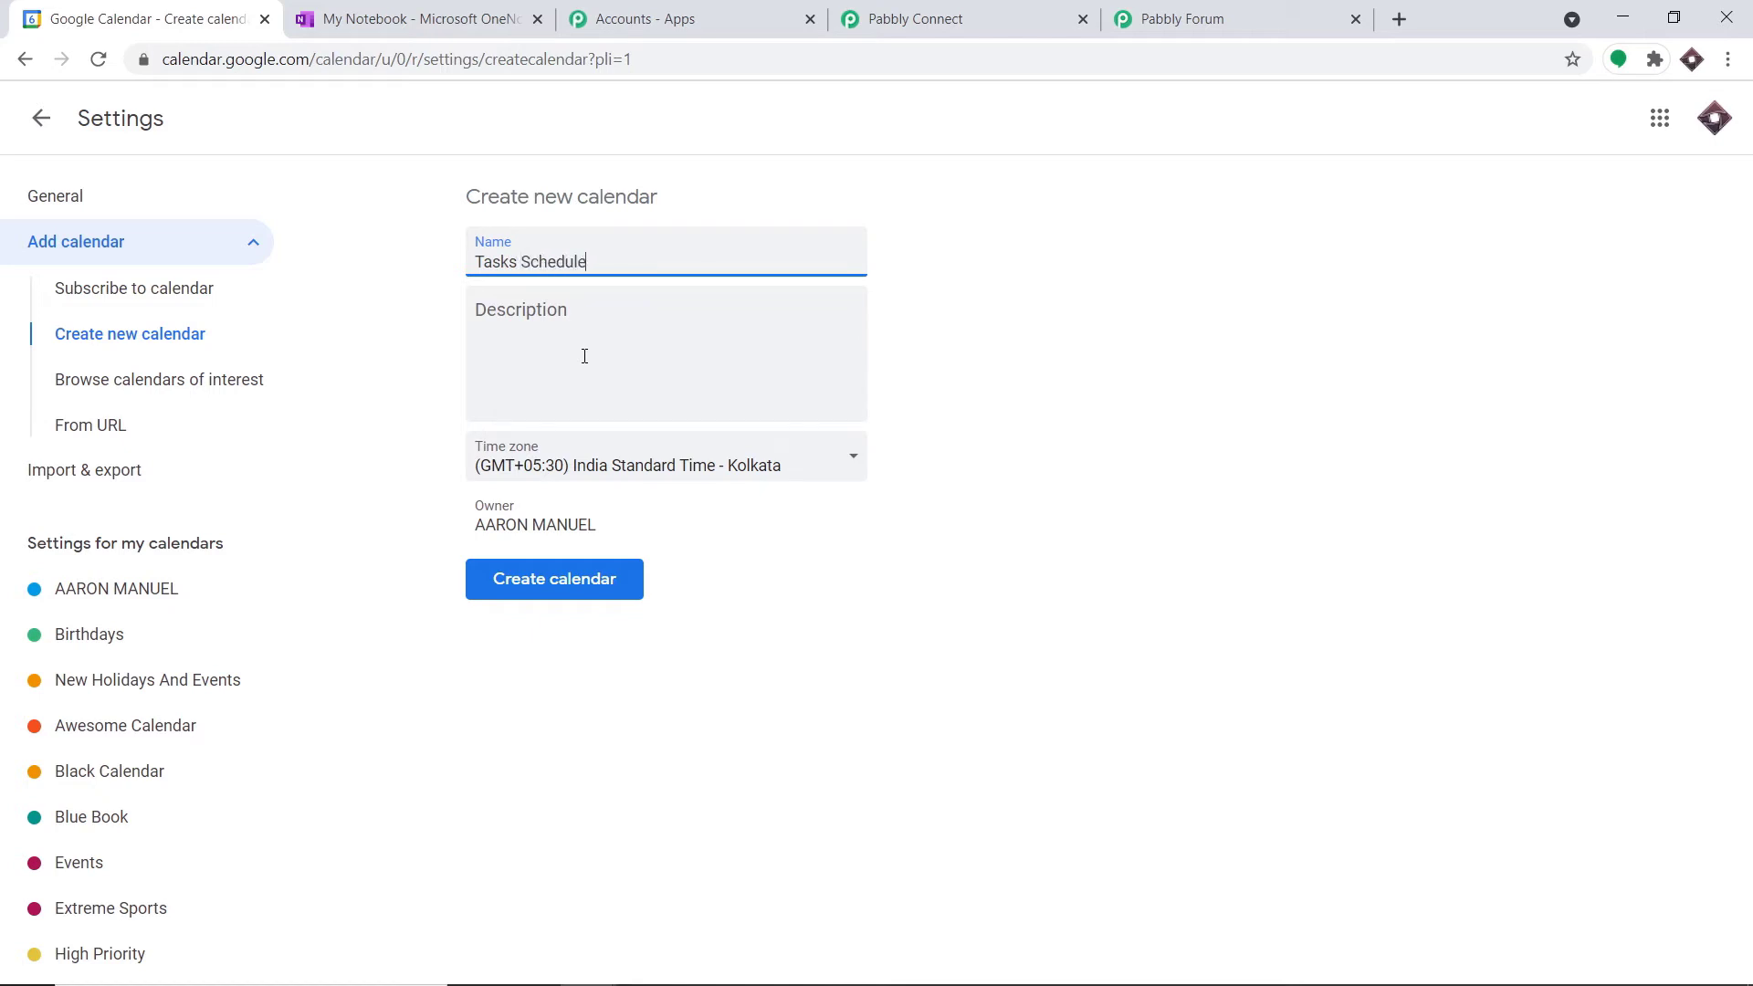
left_click(589, 573)
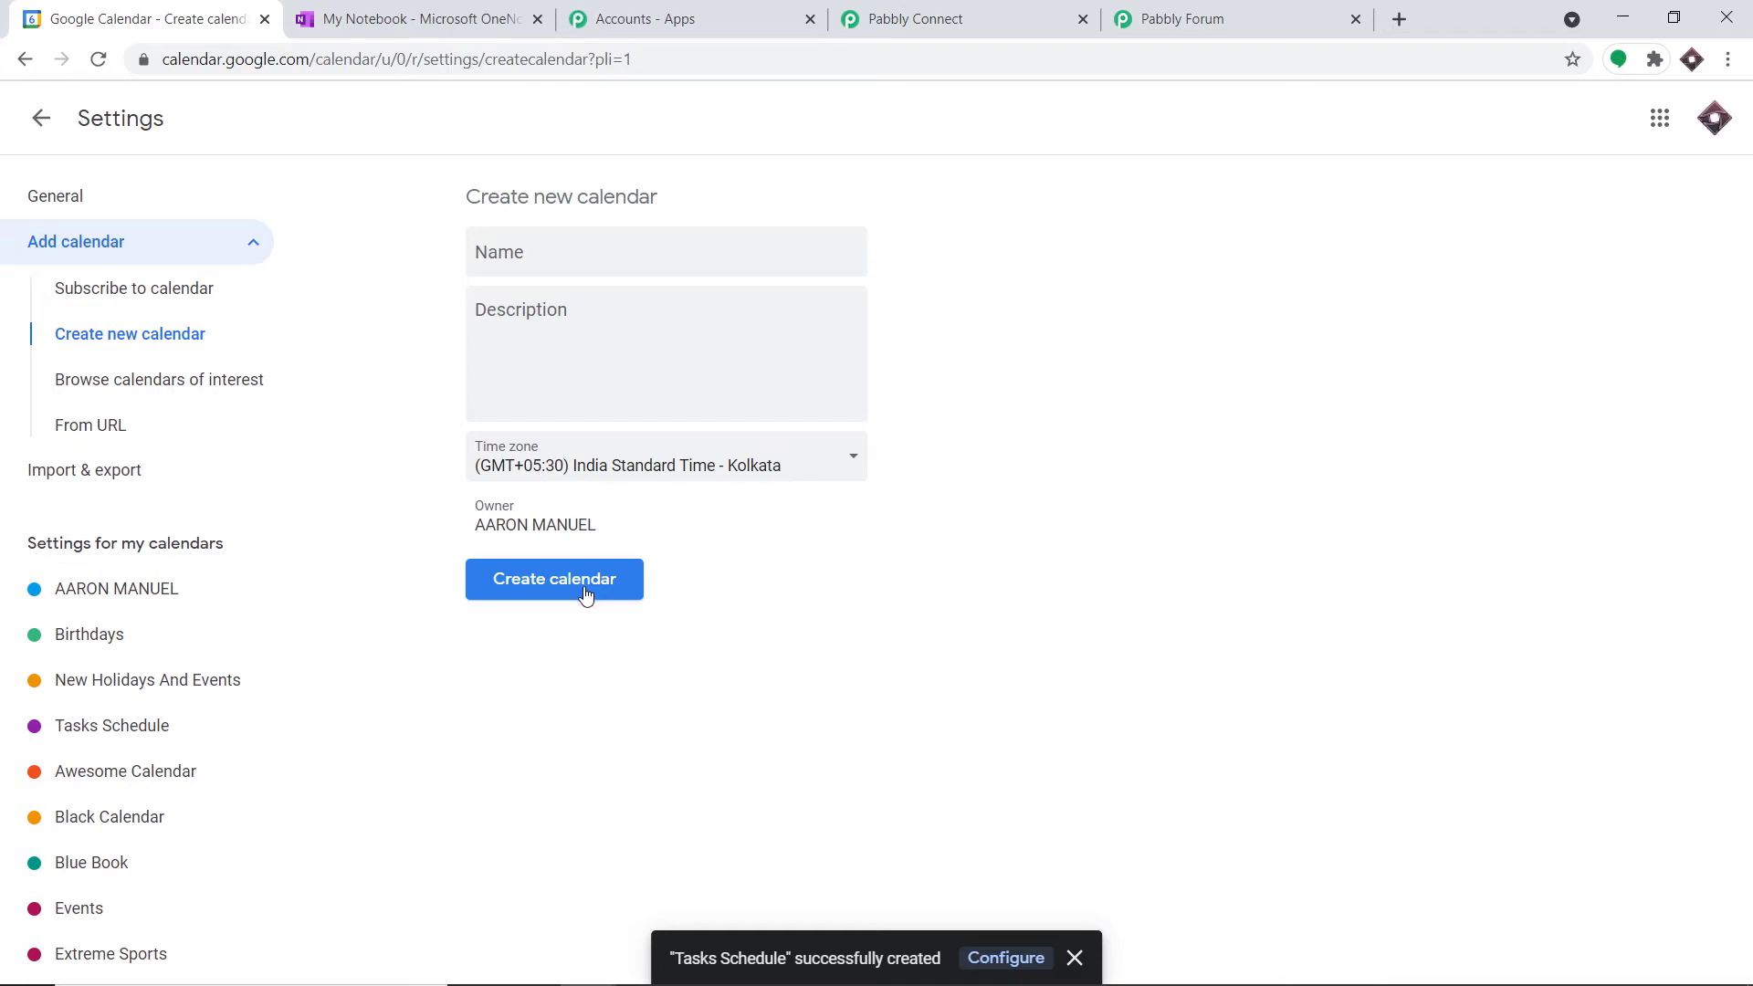
left_click(46, 118)
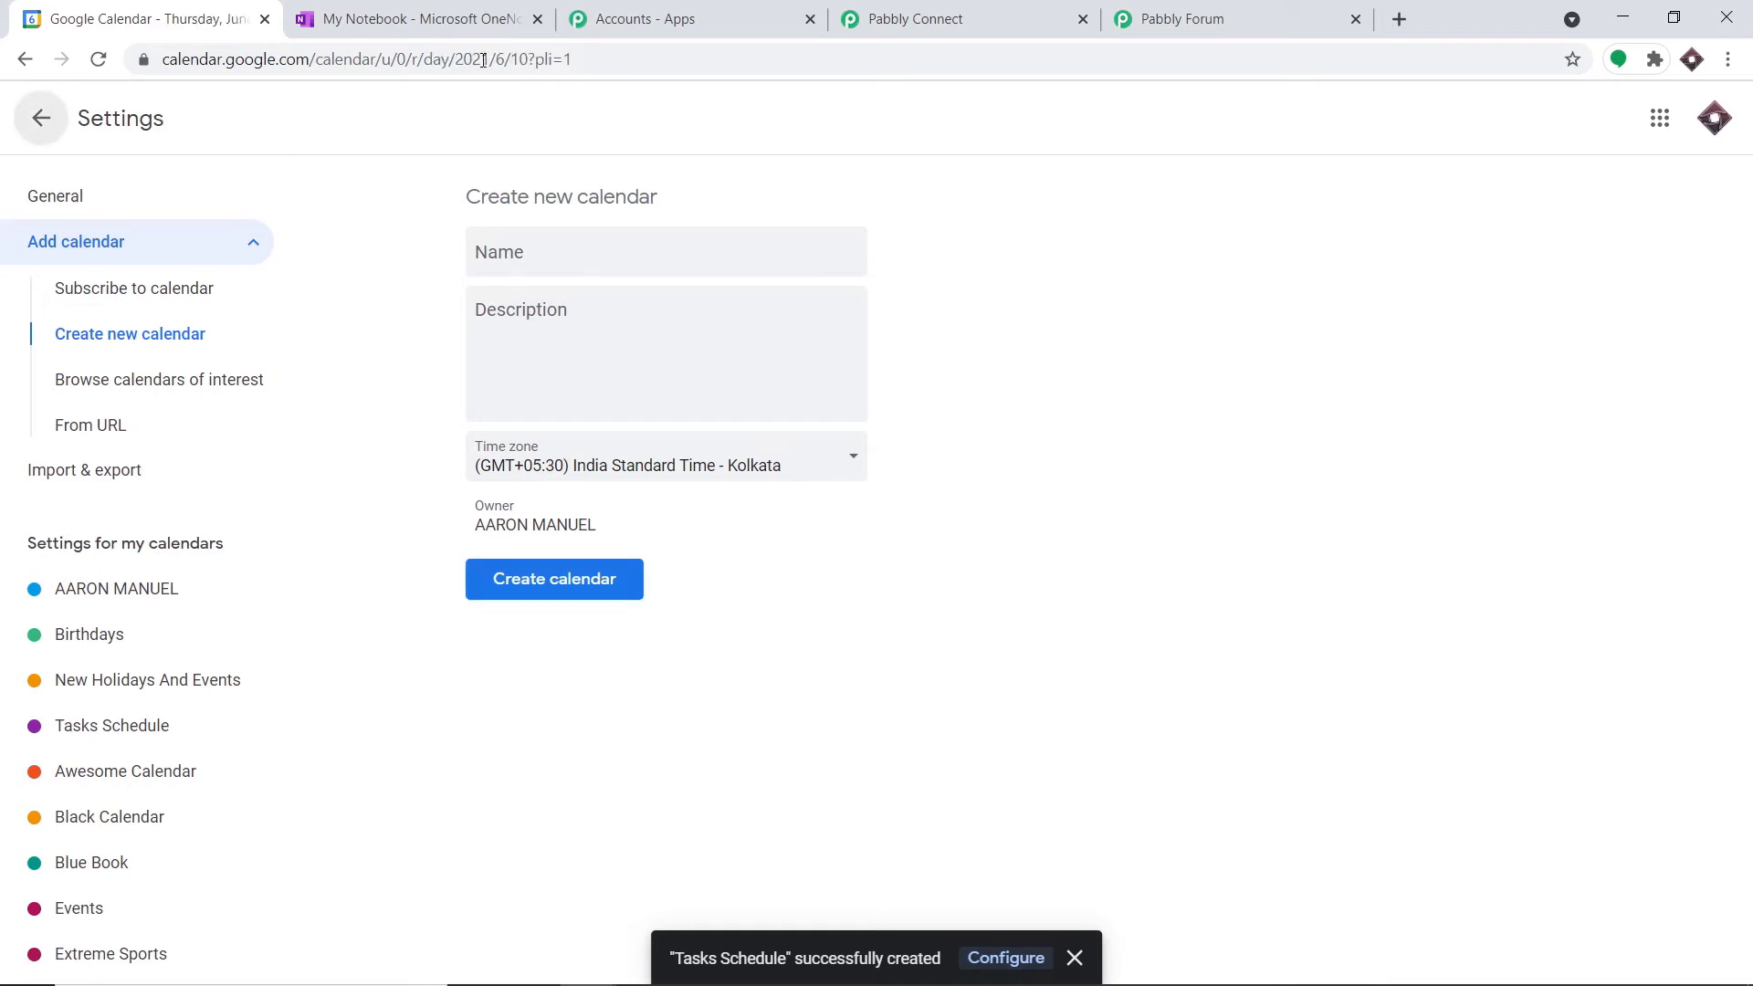
left_click(941, 11)
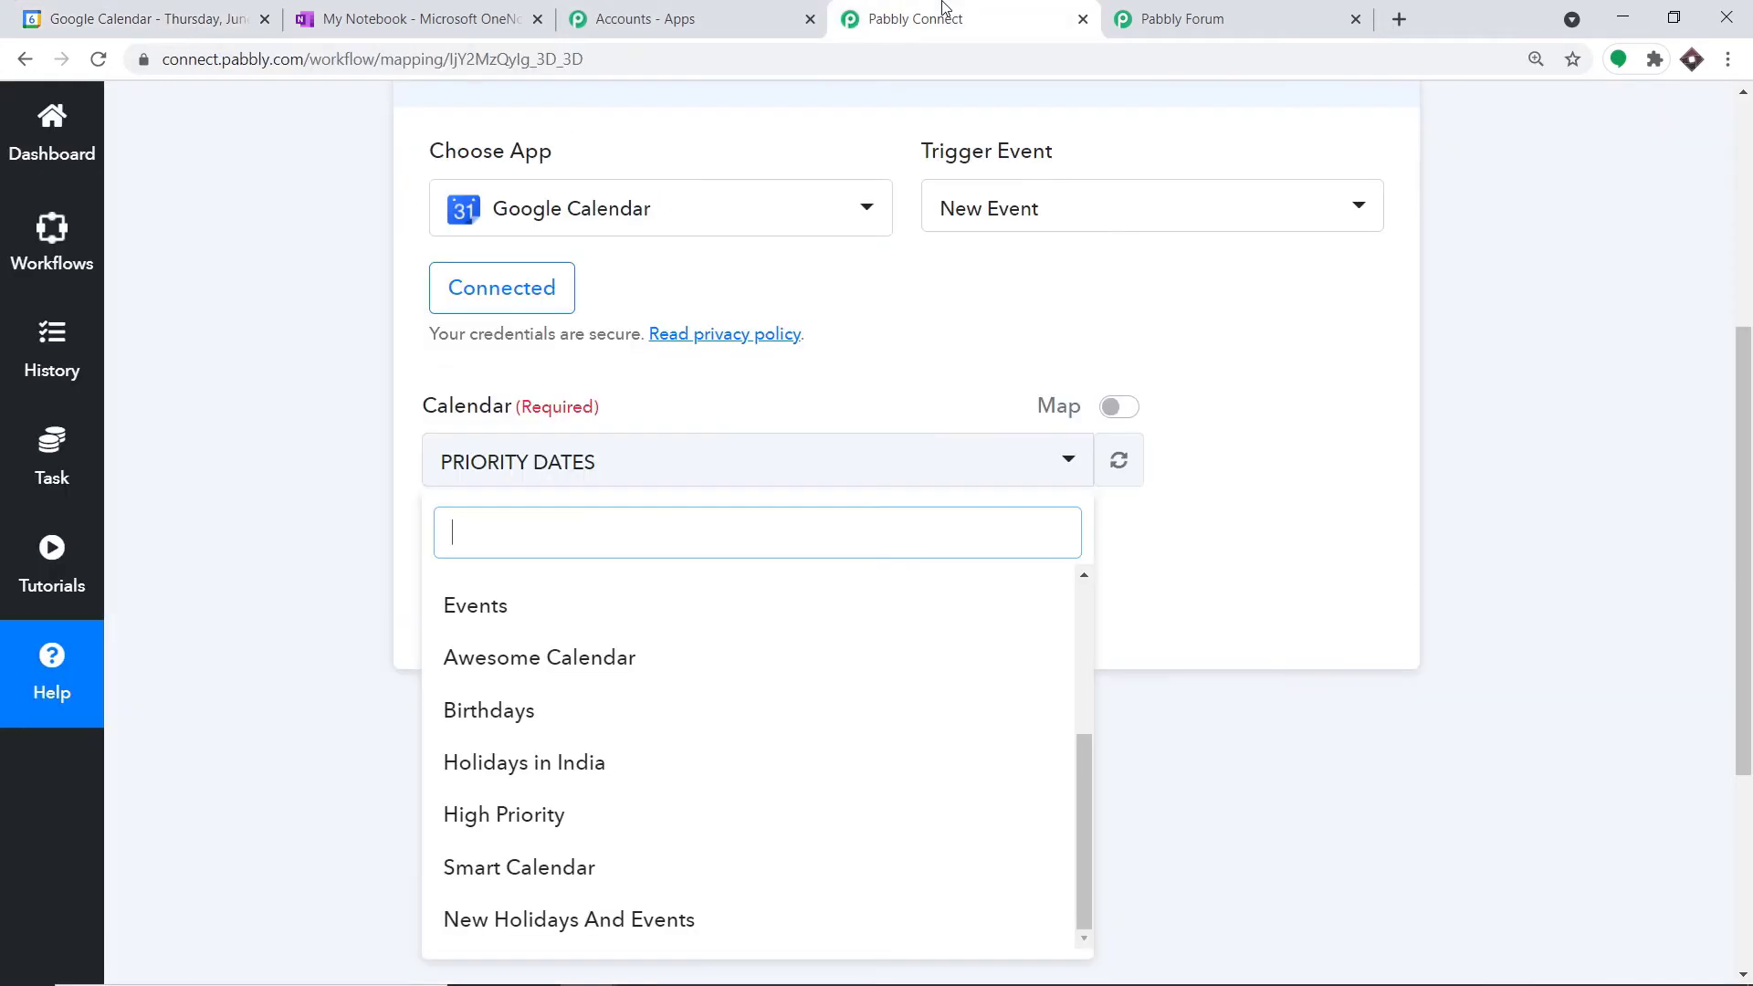
Step: Refresh the calendar list, select Tasks Schedule as the trigger calendar, and send a test request
left_click(1122, 466)
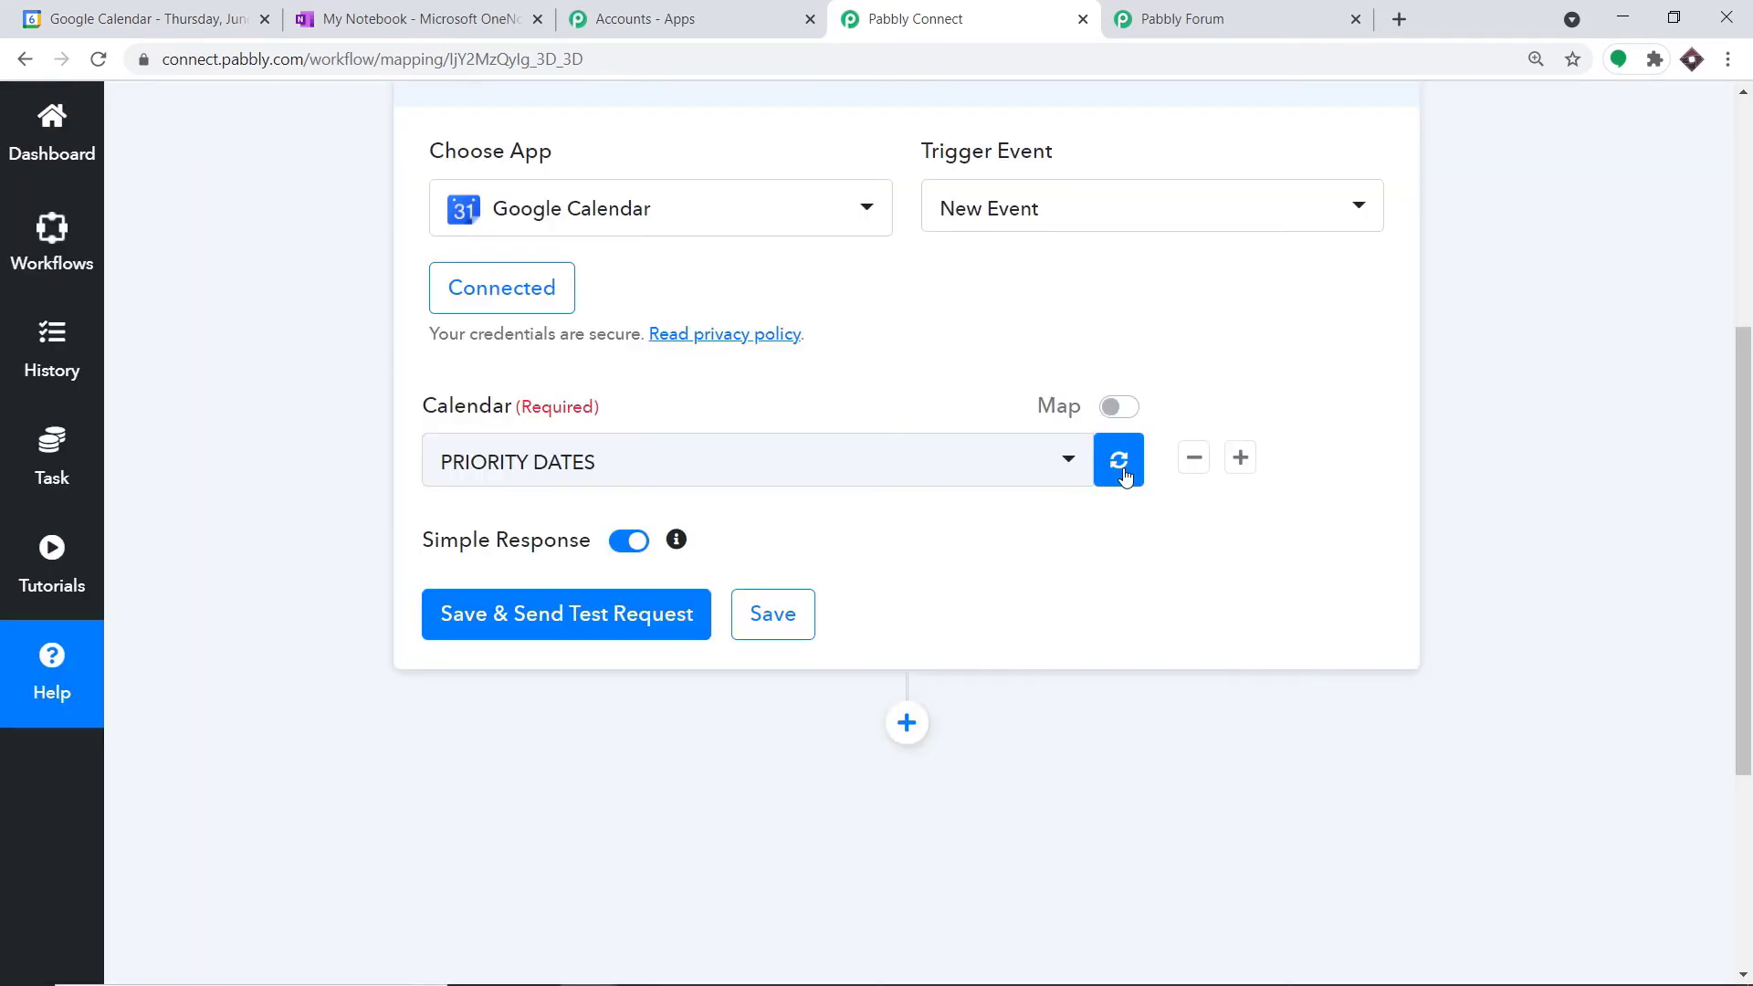
left_click(1032, 468)
scroll(731, 747, "down", 5)
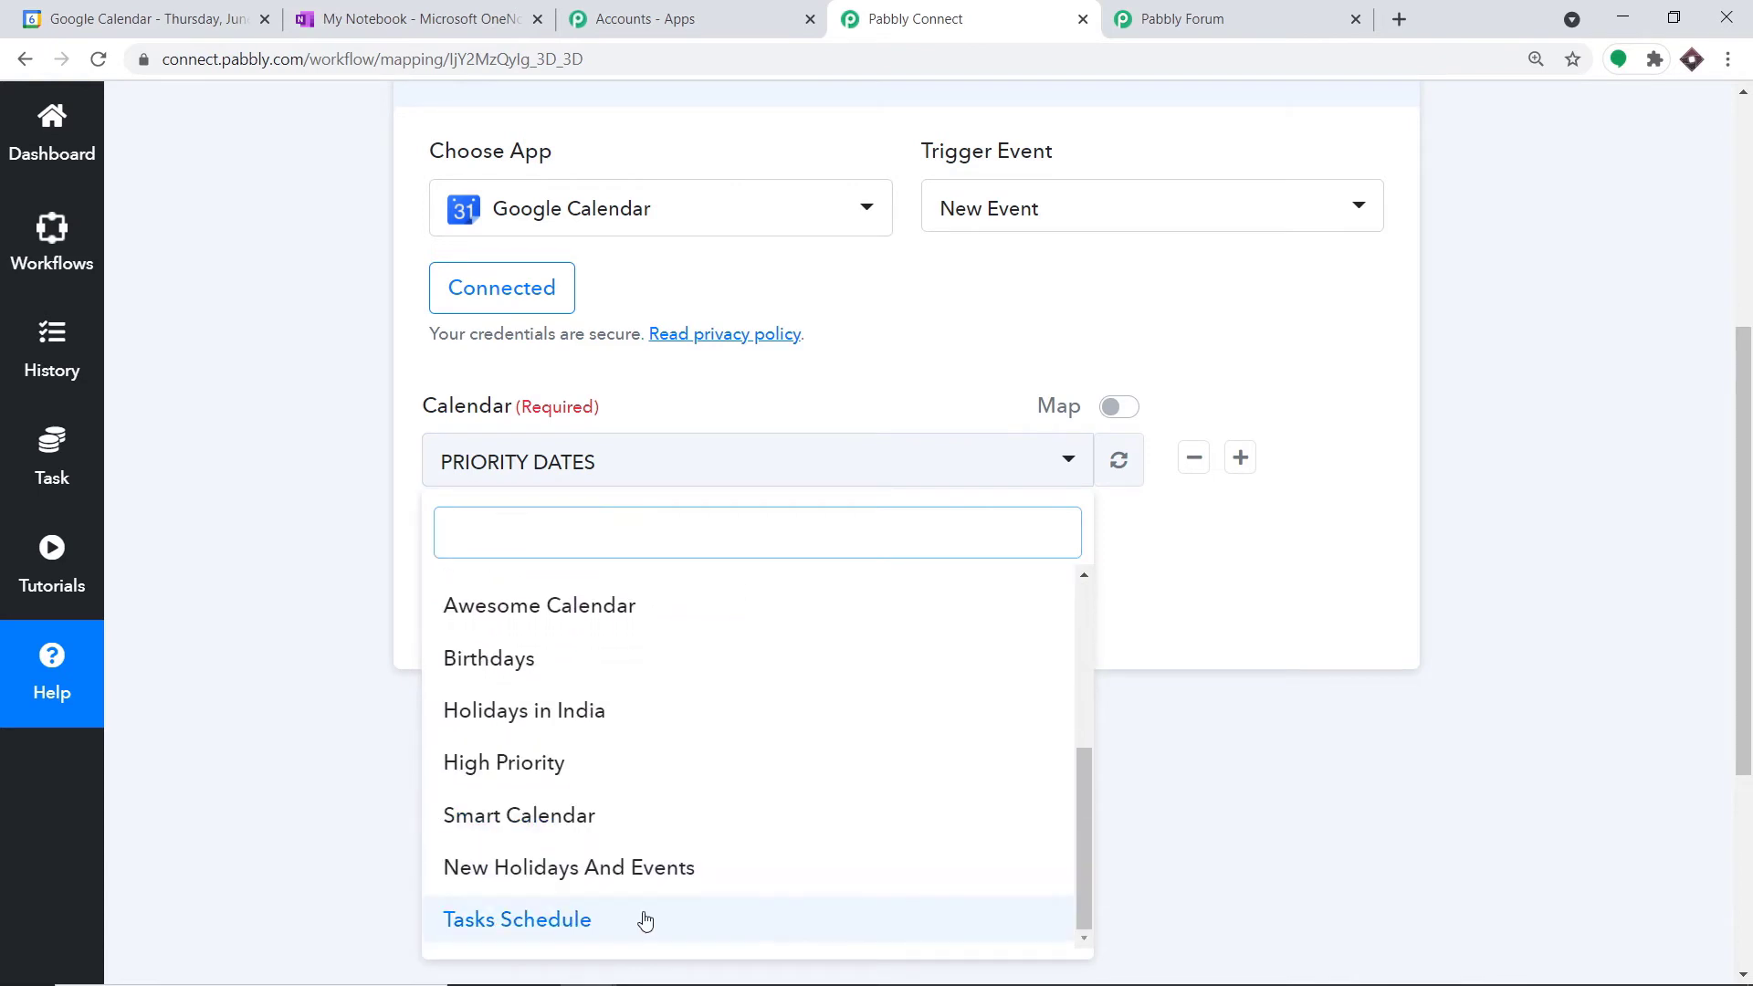
left_click(645, 921)
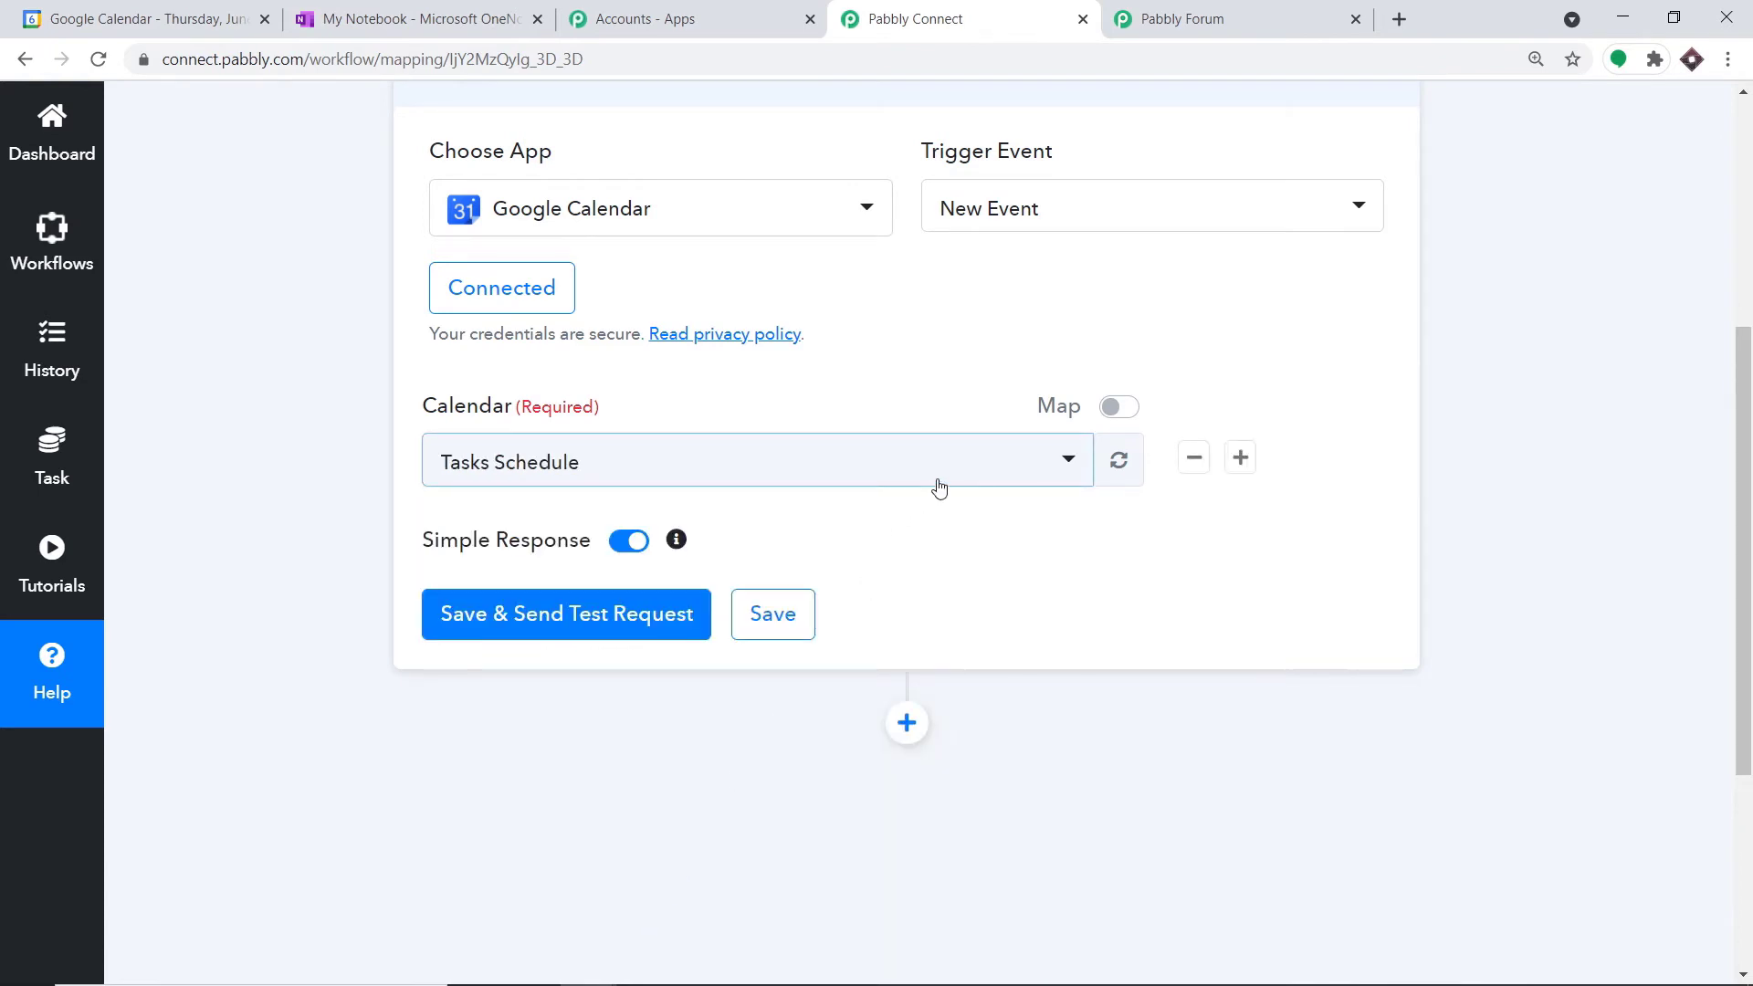
left_click(642, 612)
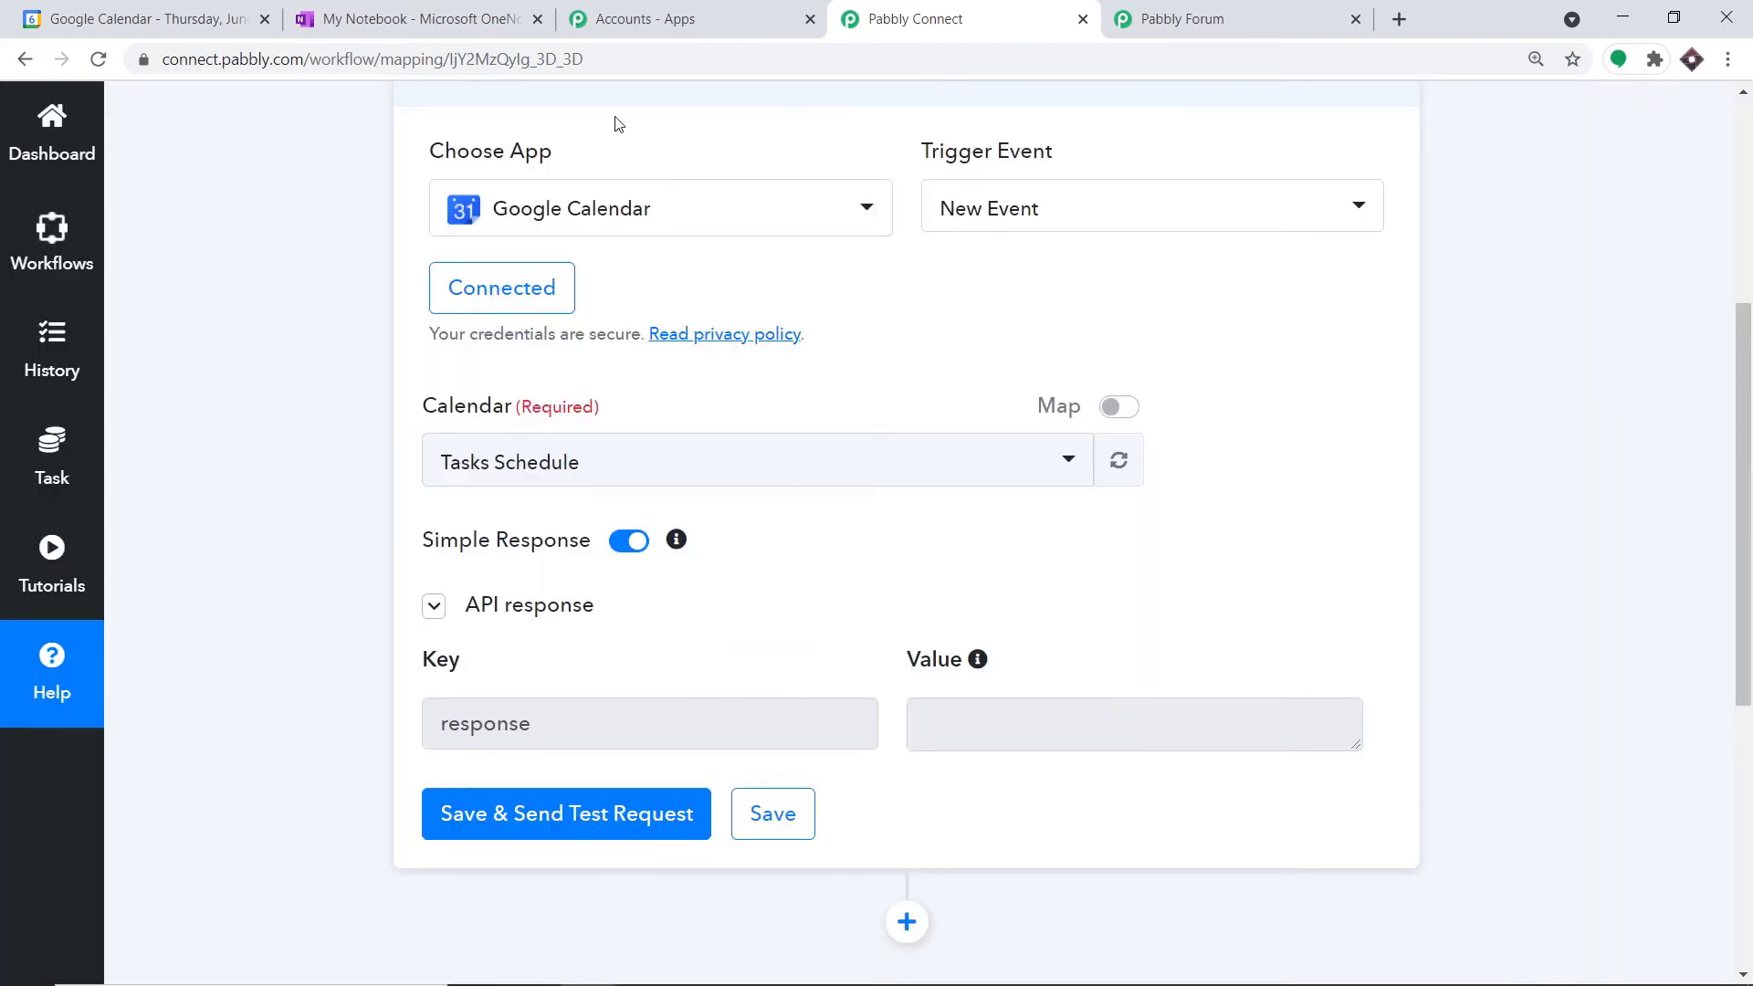
Step: Hide New Holidays And Events and create an 8 AM June 14 event titled 'Macintosh Version Update'
left_click(142, 11)
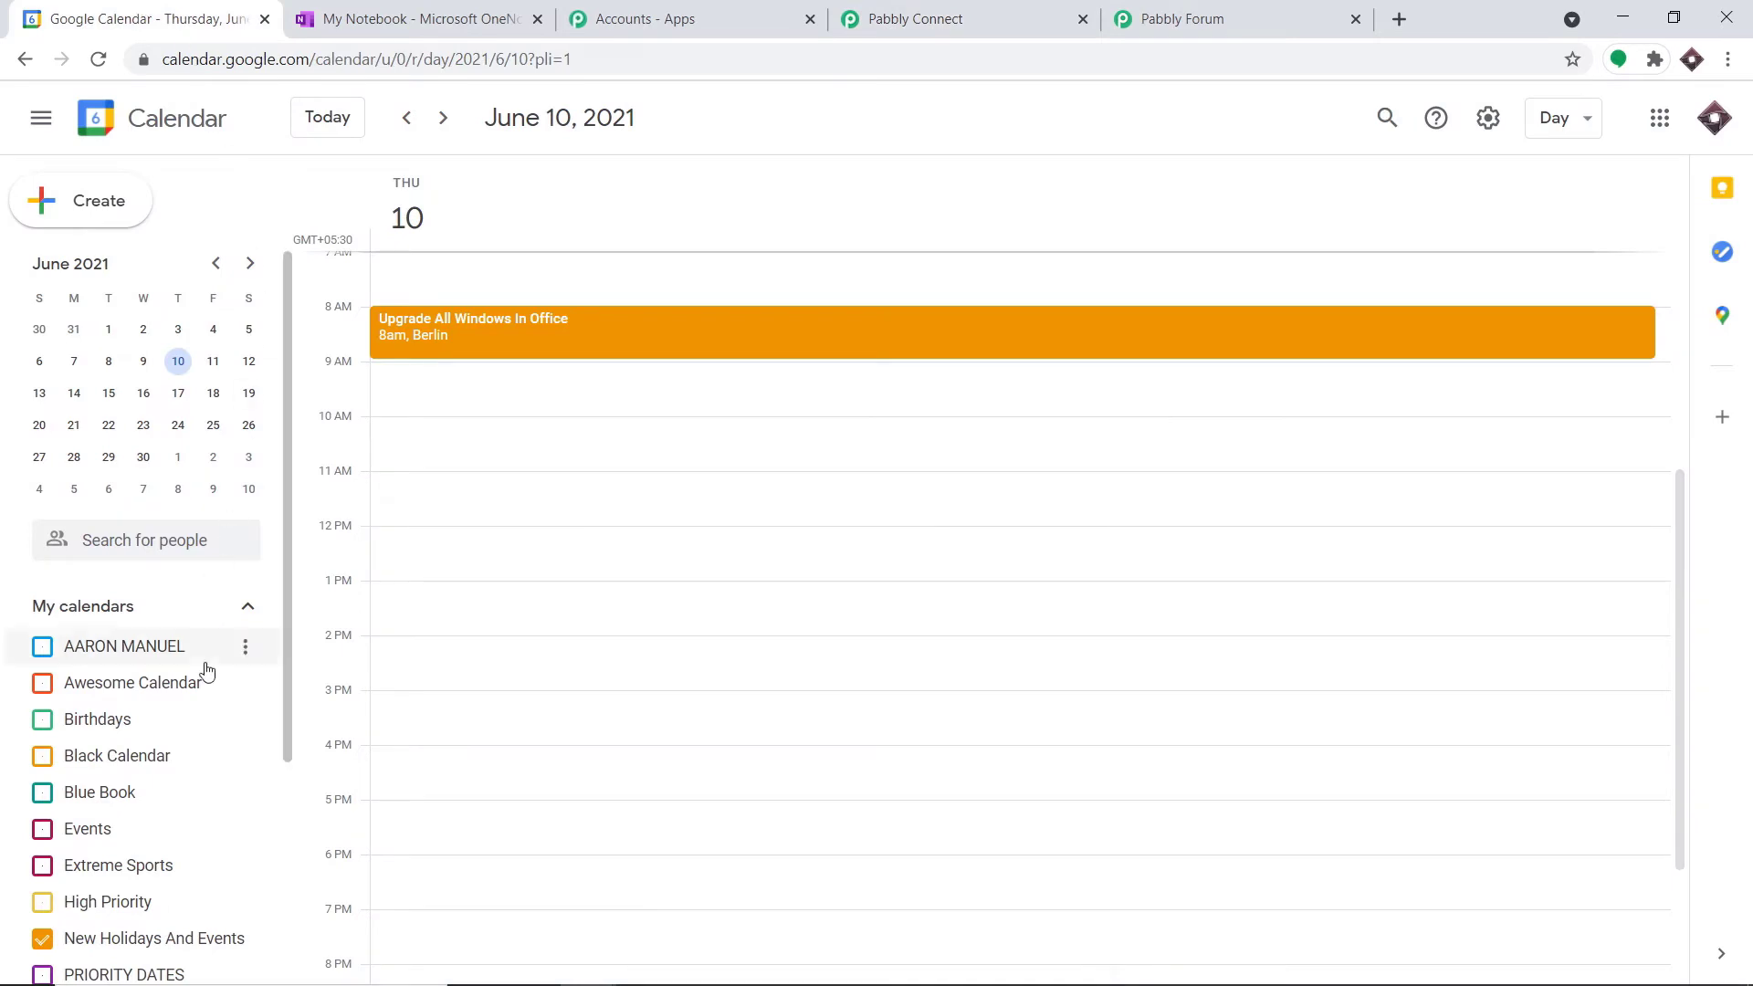
scroll(205, 676, "down", 3)
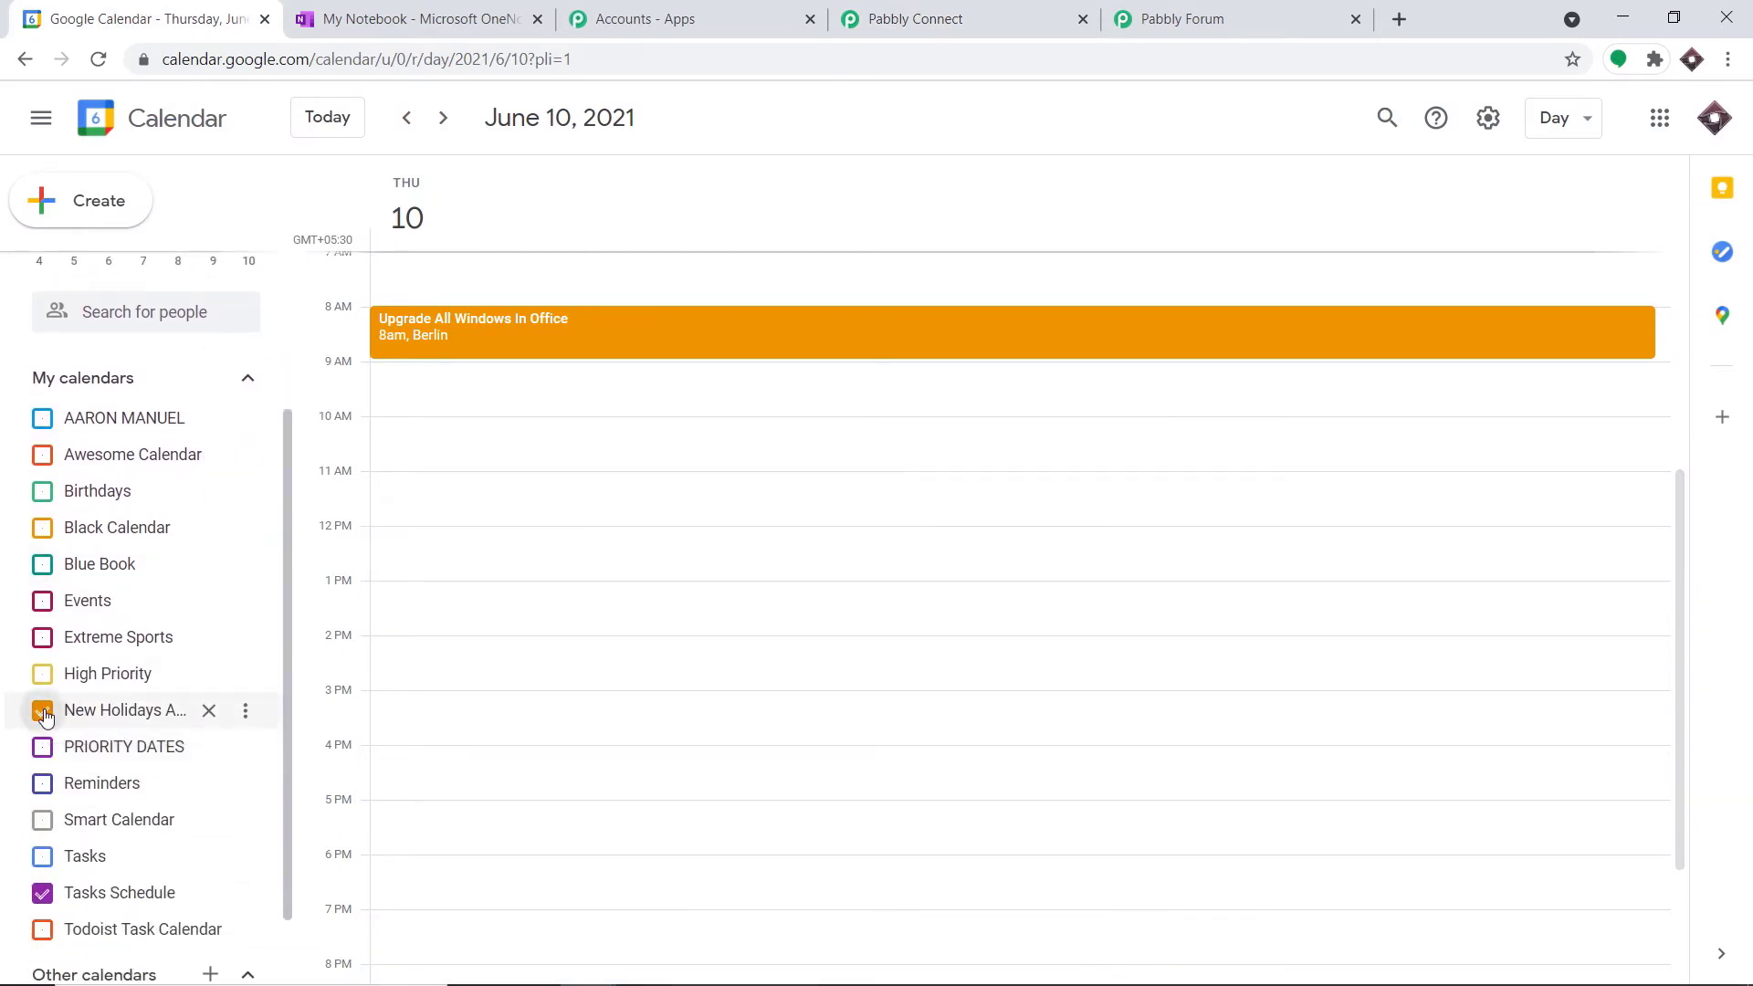
left_click(44, 715)
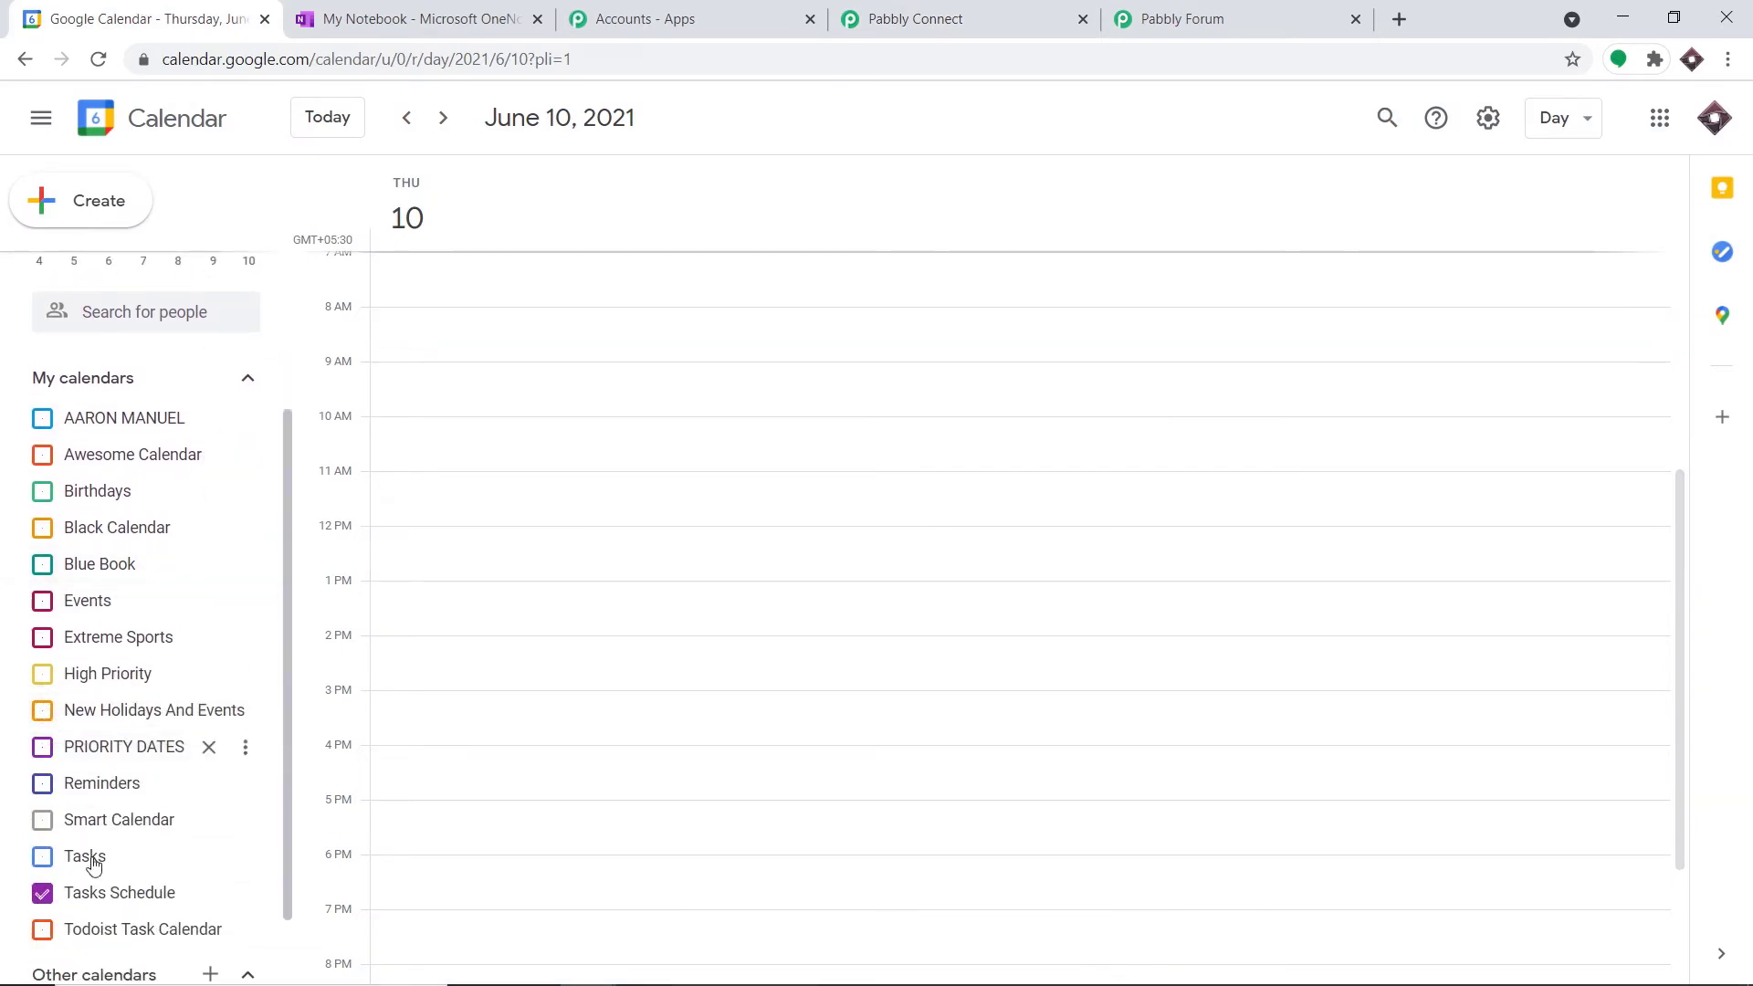
scroll(86, 890, "down", 1)
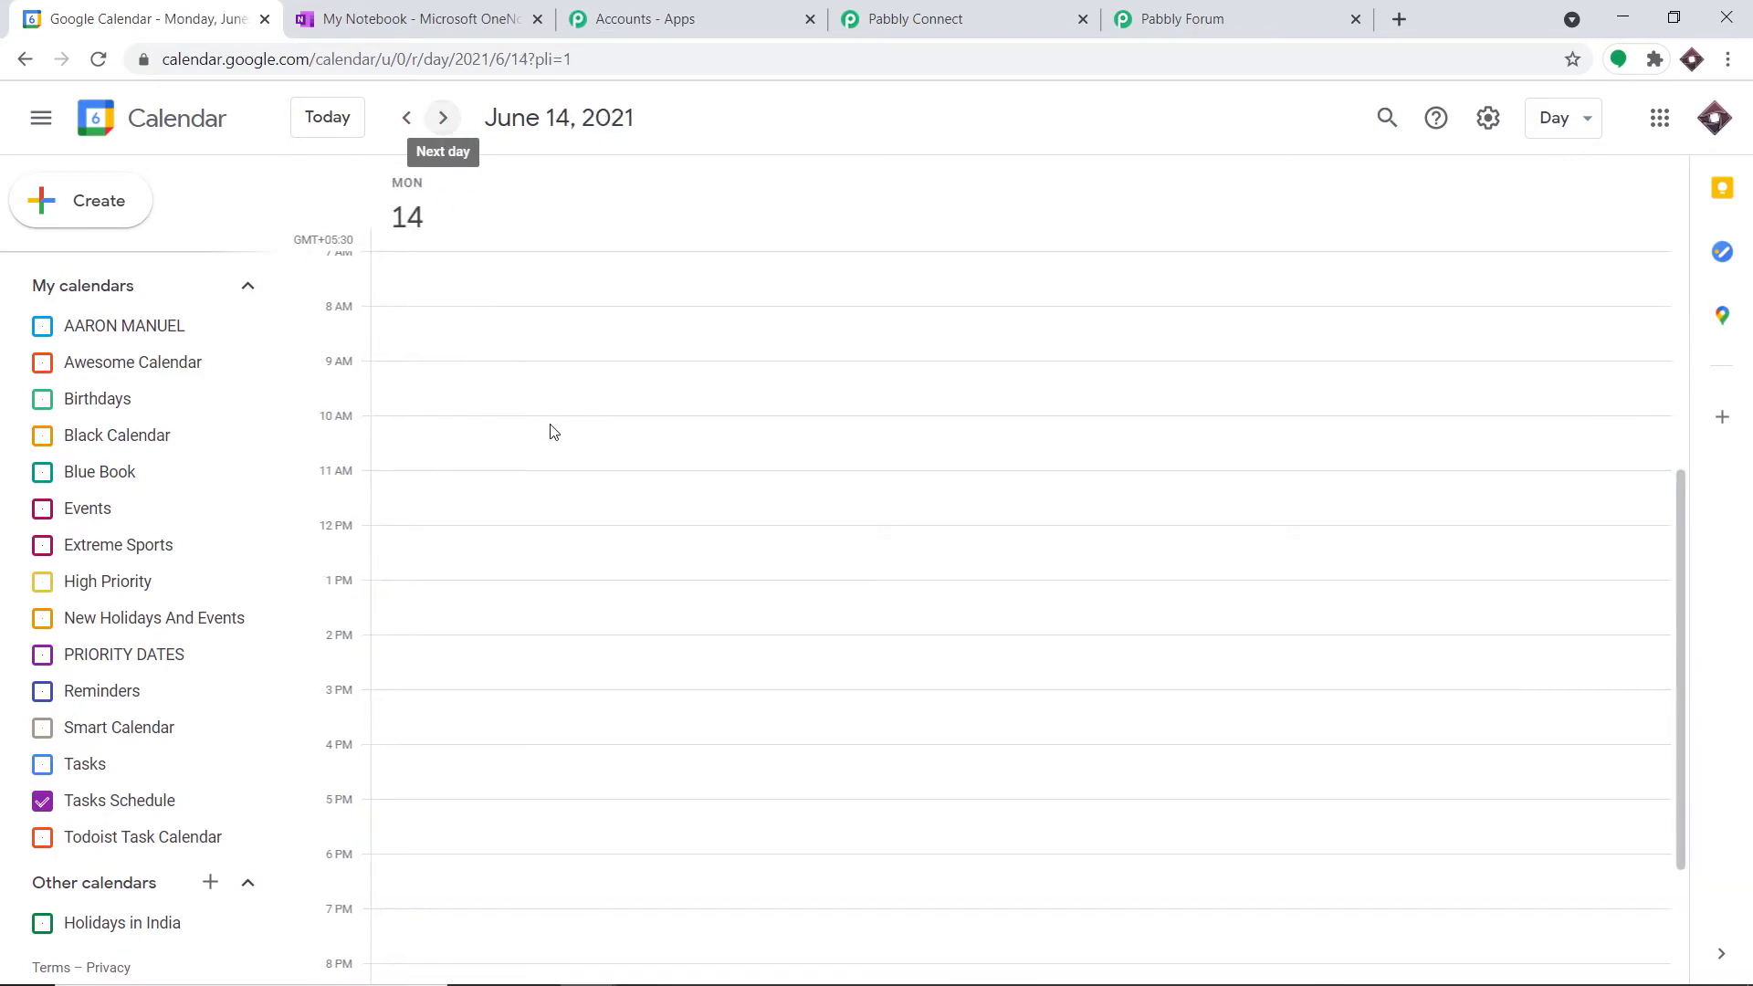
left_click(501, 331)
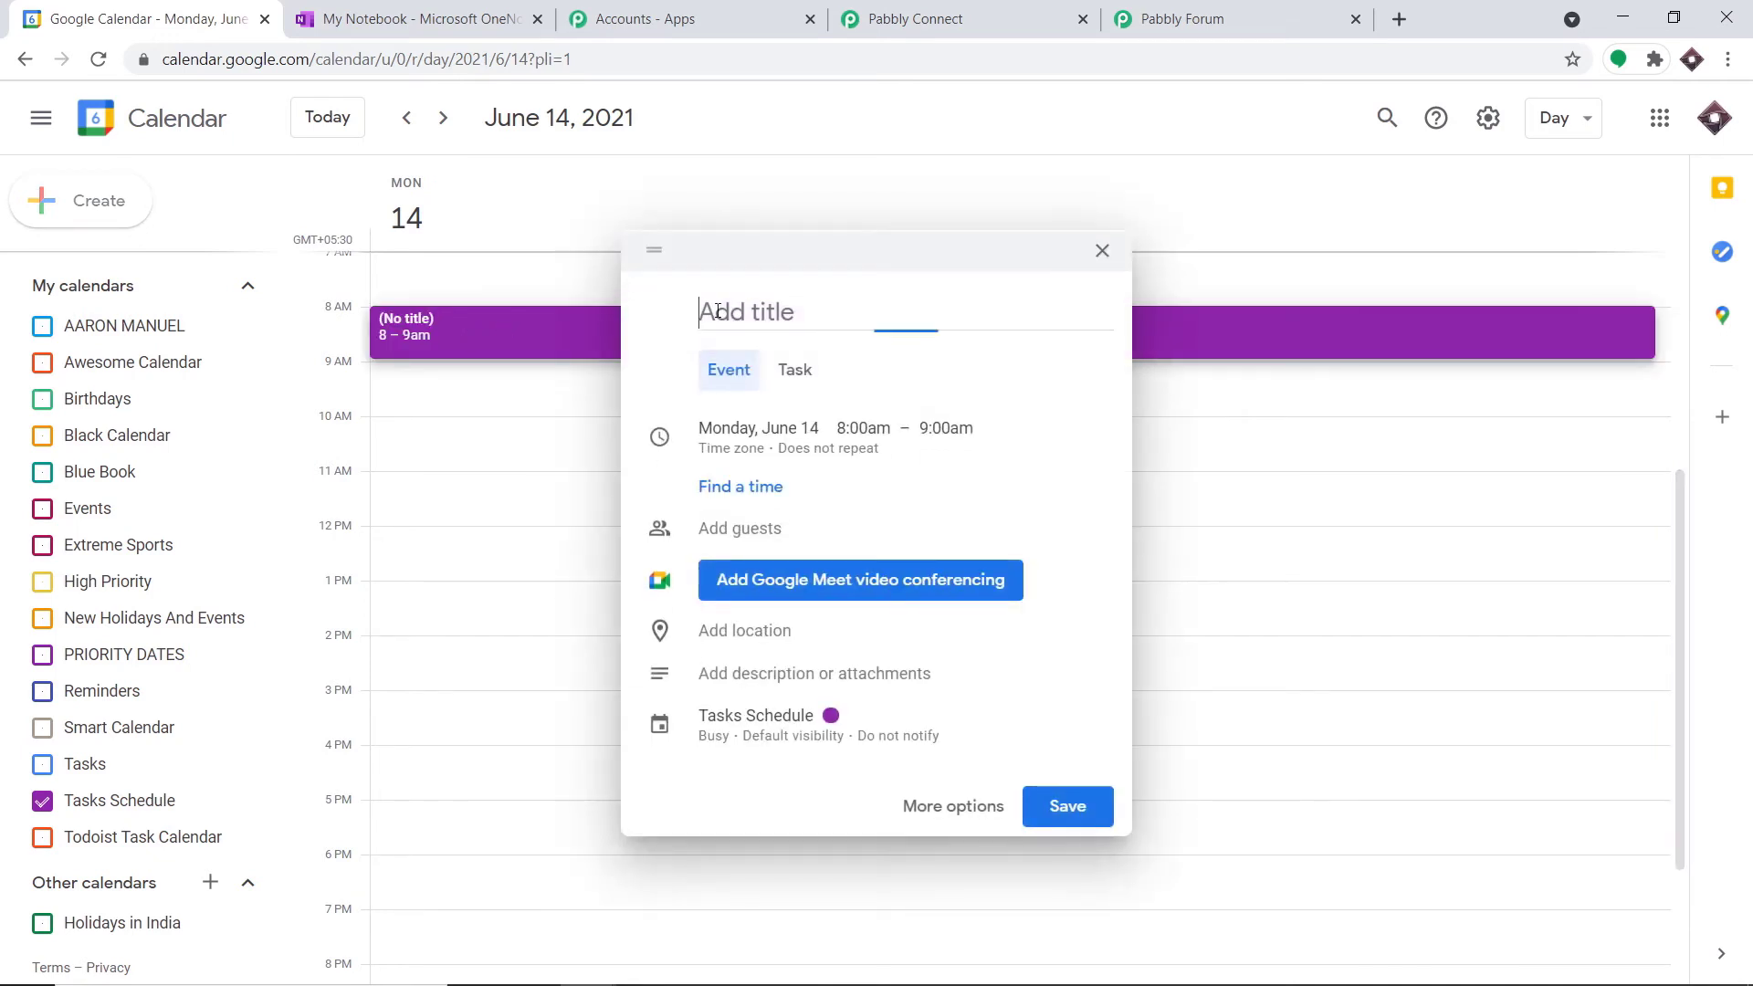
type("Mac")
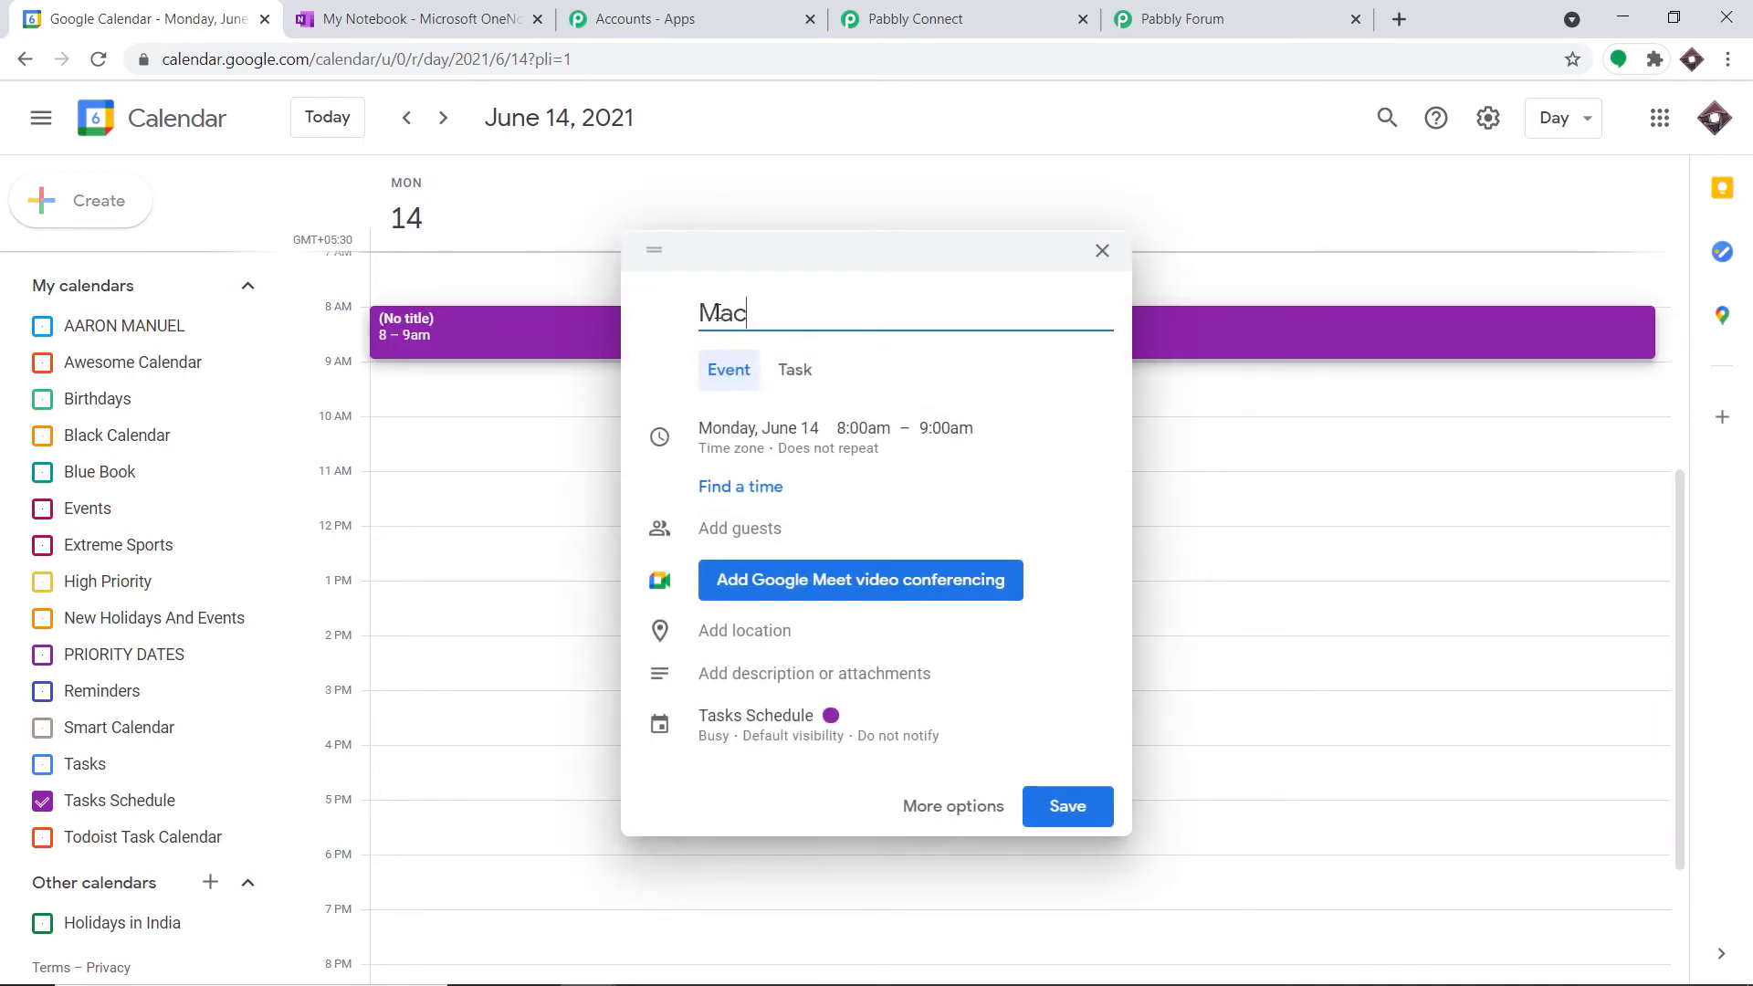
type("intosh Windows U")
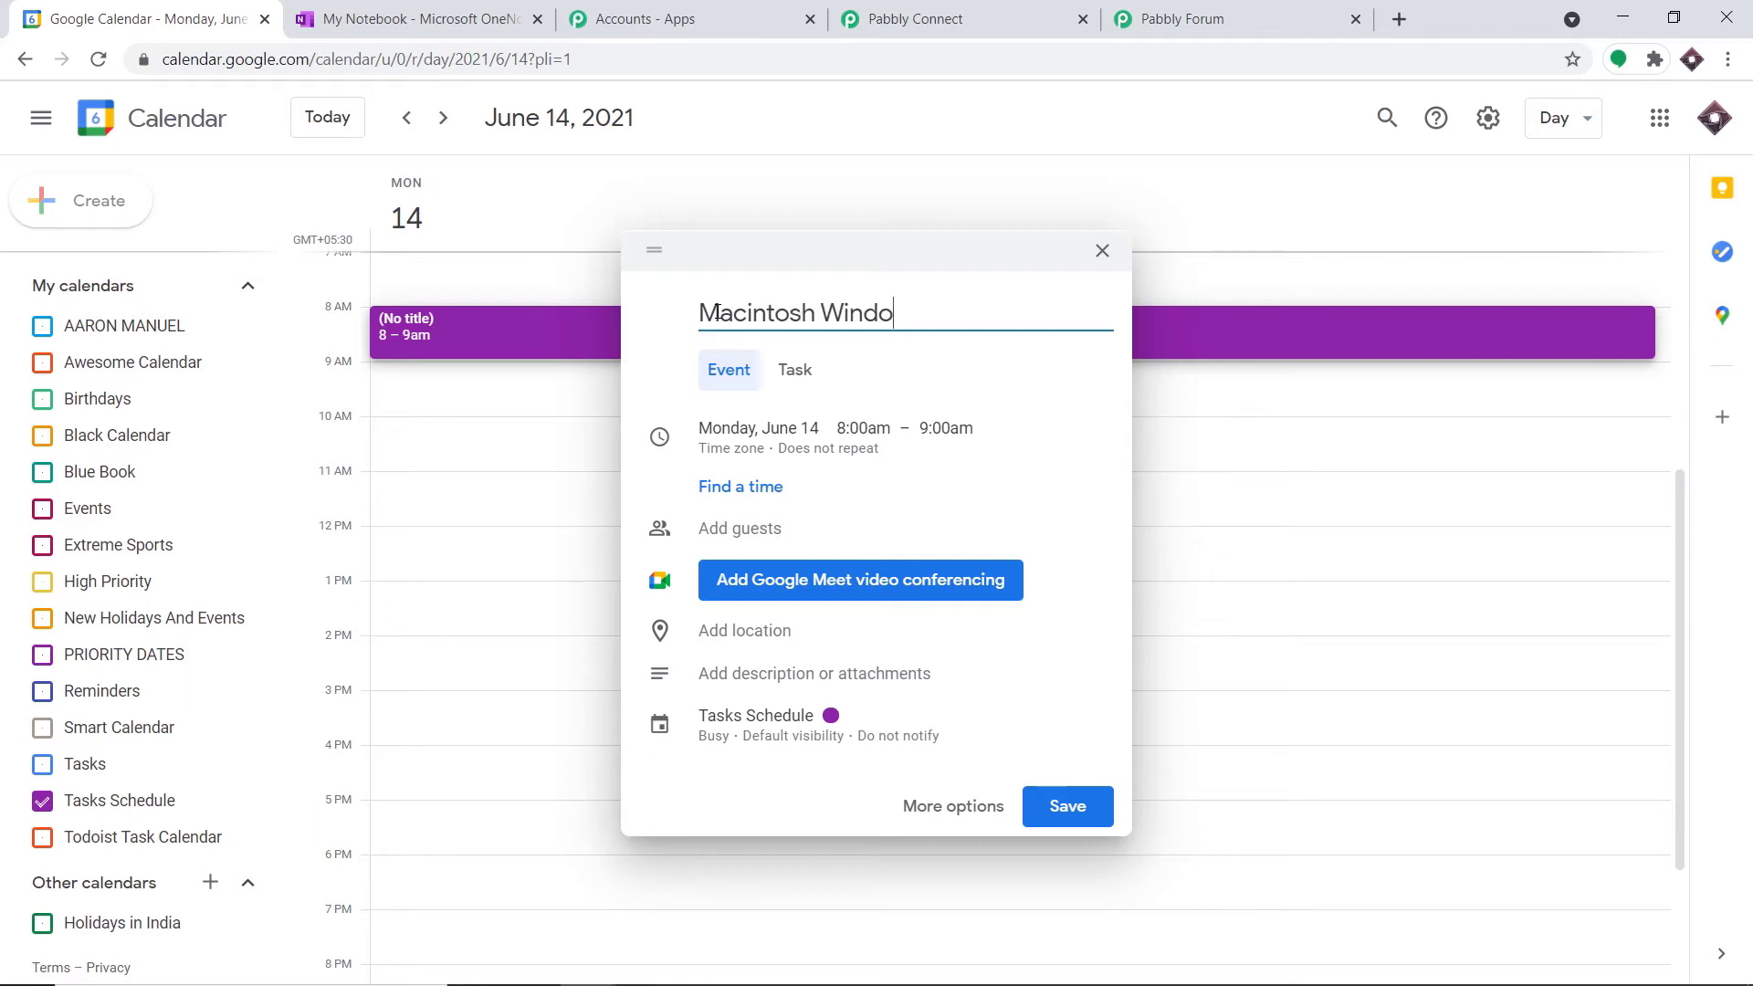
key("BackSpace")
key("BackSpace")
key("BackSpace")
key("BackSpace")
key("BackSpace")
type("Version Up")
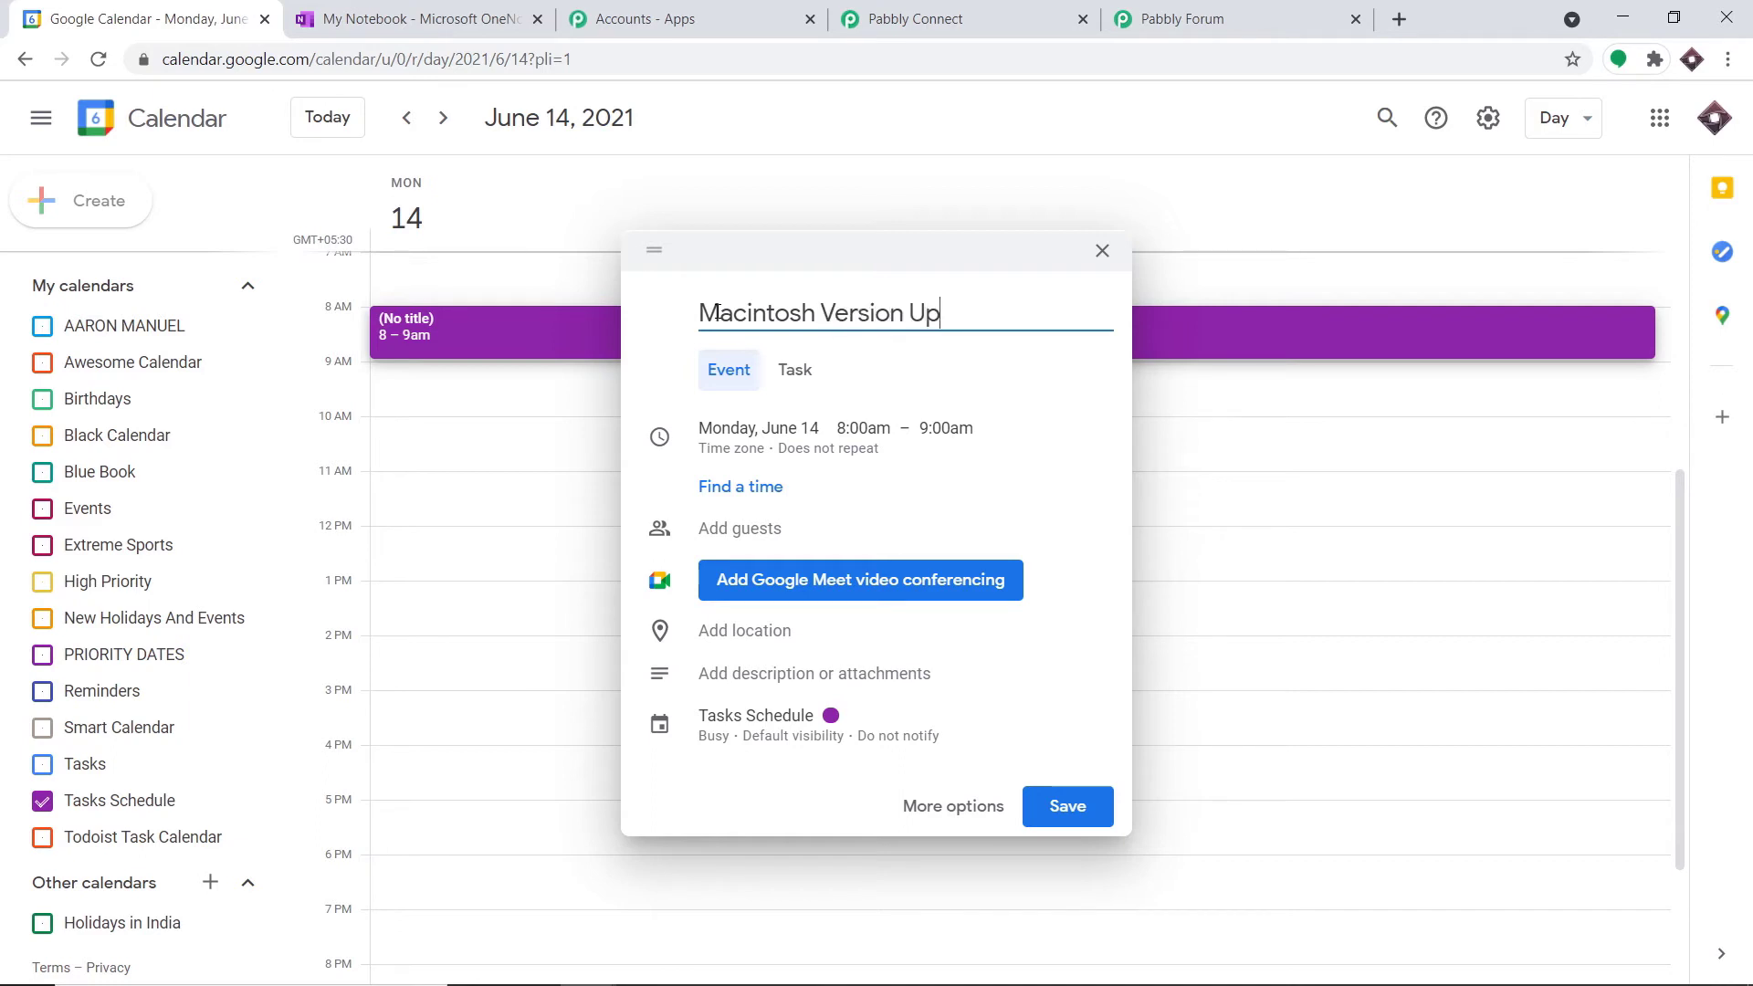
type("date")
Step: Invite one suggested contact as a guest, remove video conferencing, and set location to Japan
left_click(783, 523)
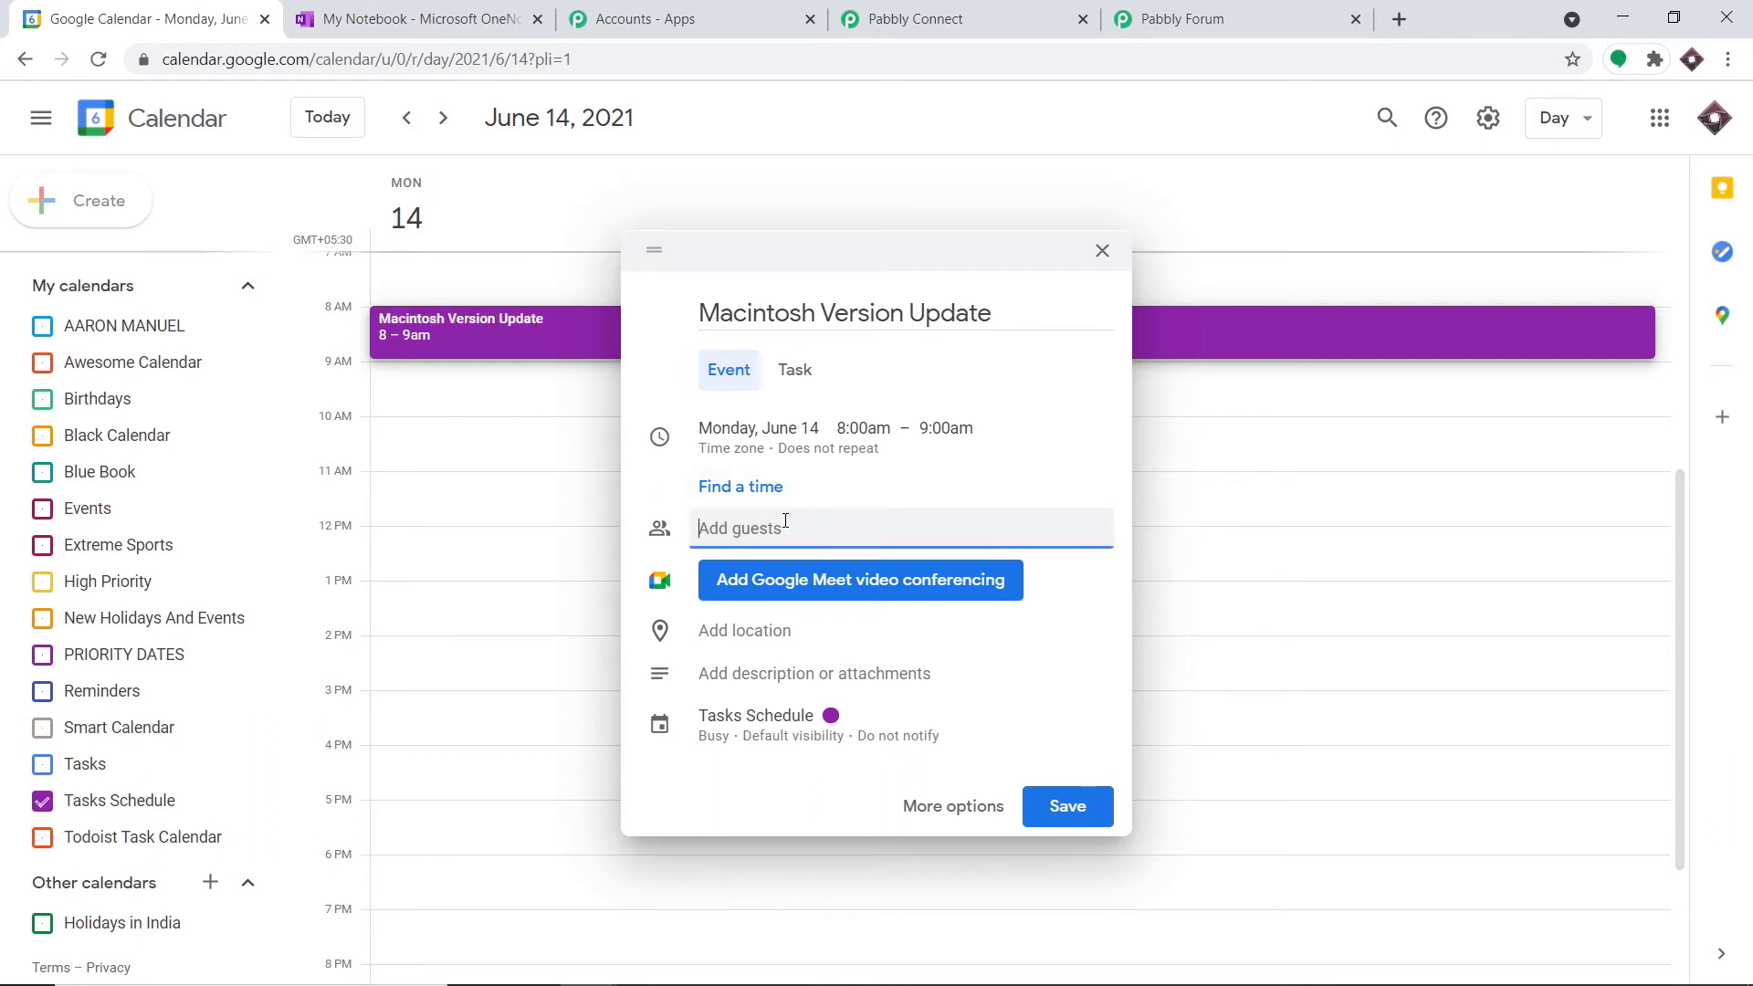
type("bill")
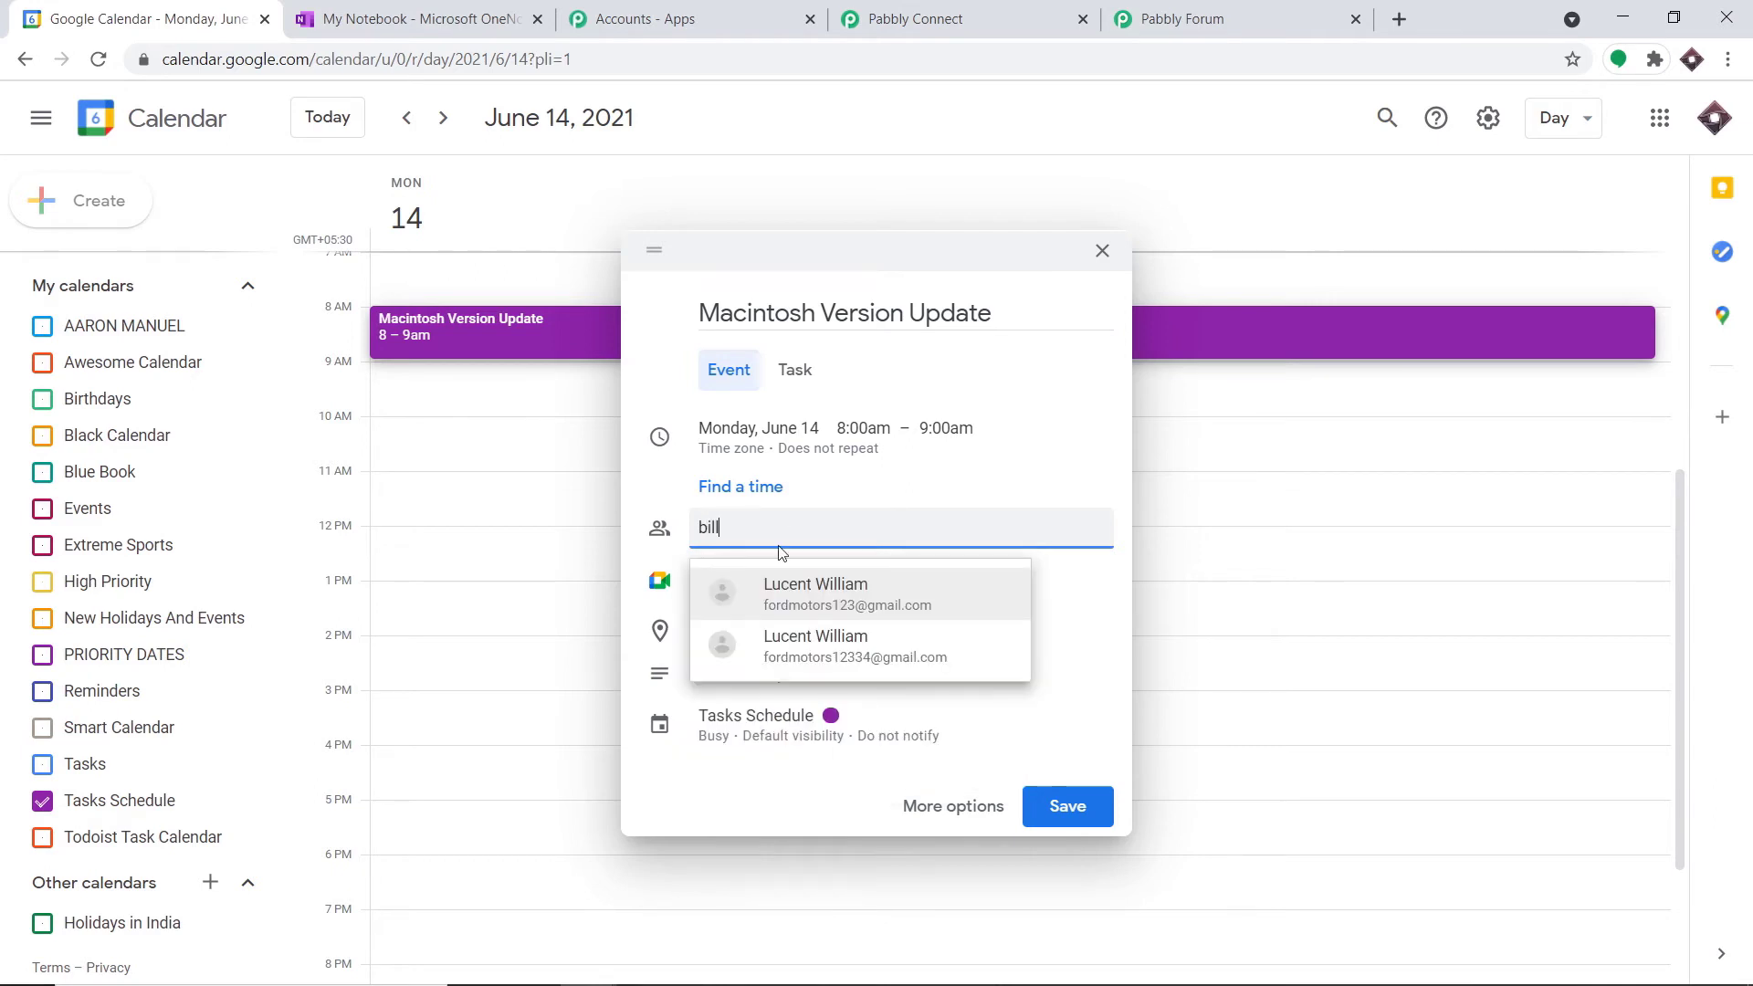
left_click(820, 589)
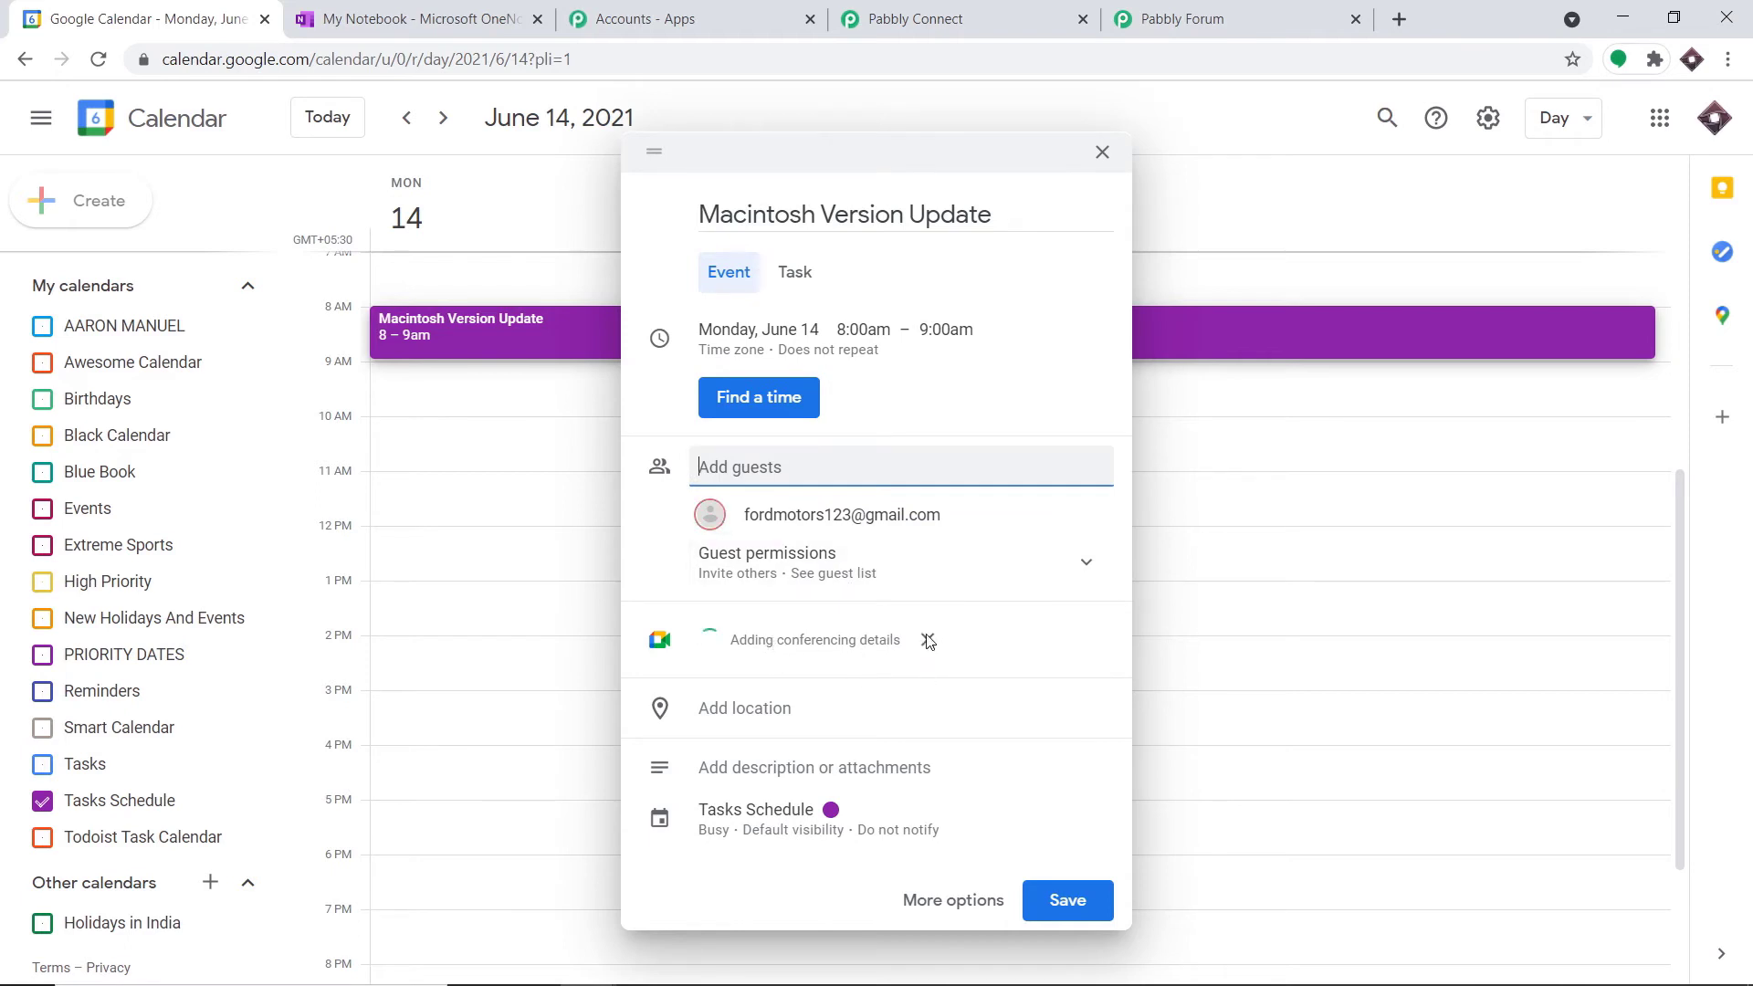
left_click(929, 669)
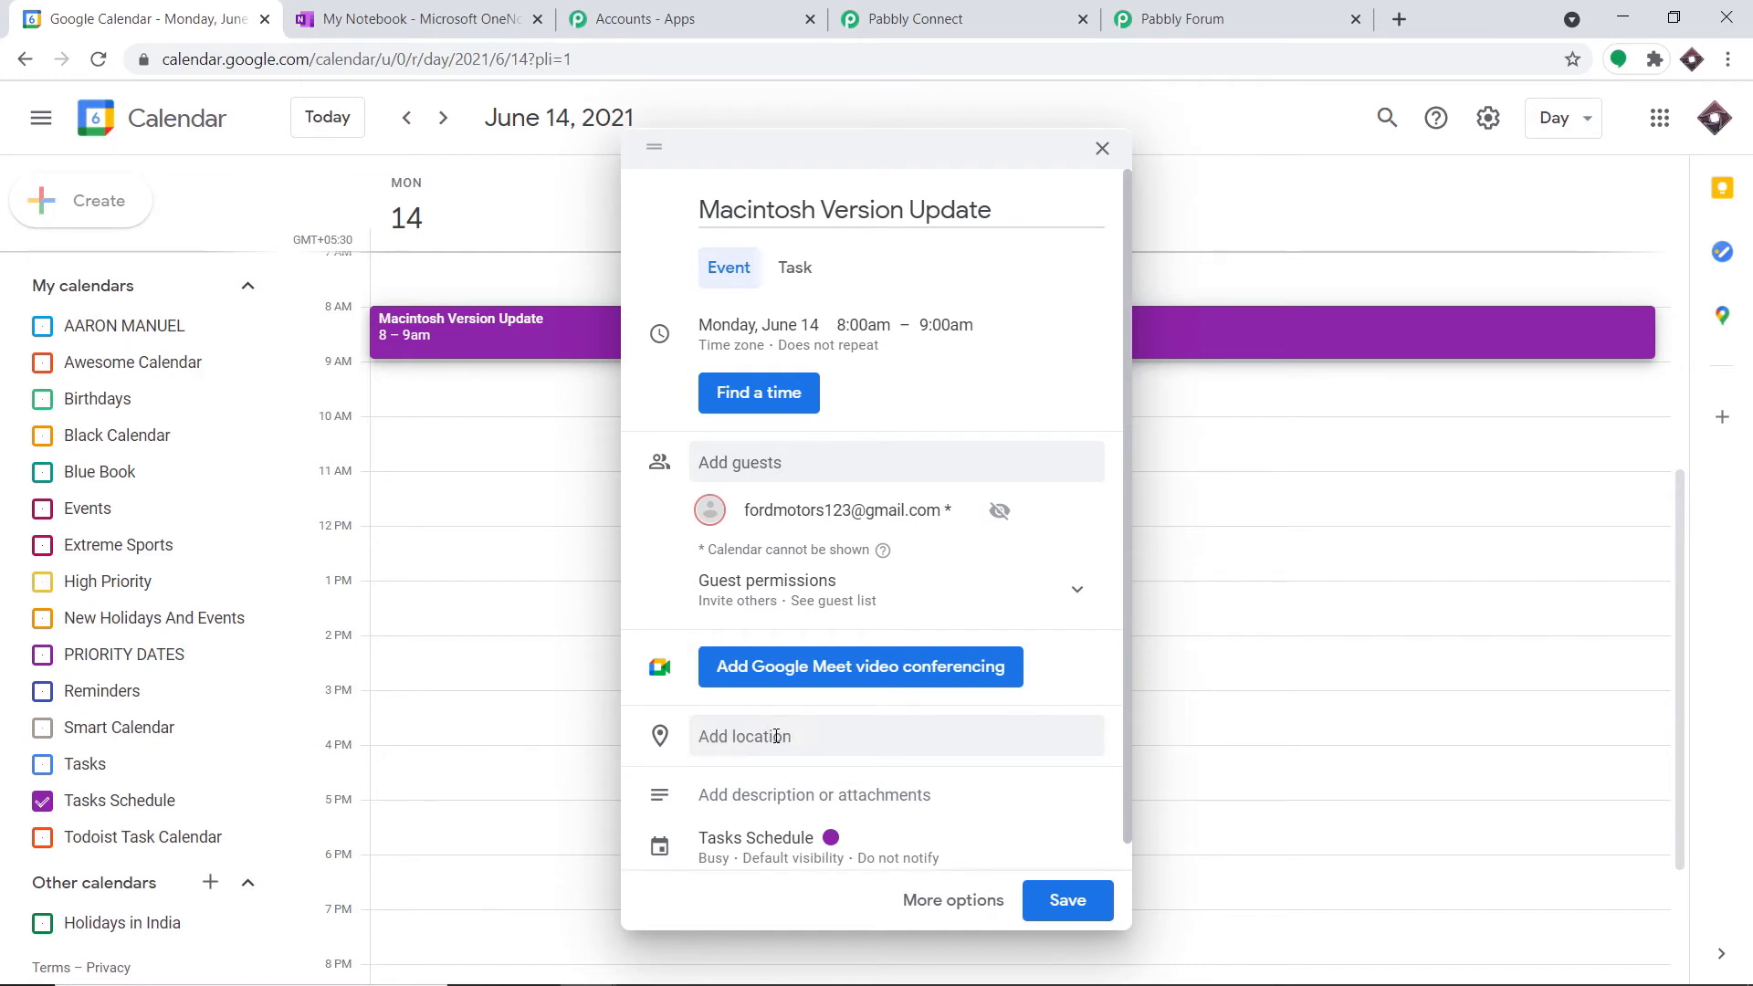
left_click(776, 736)
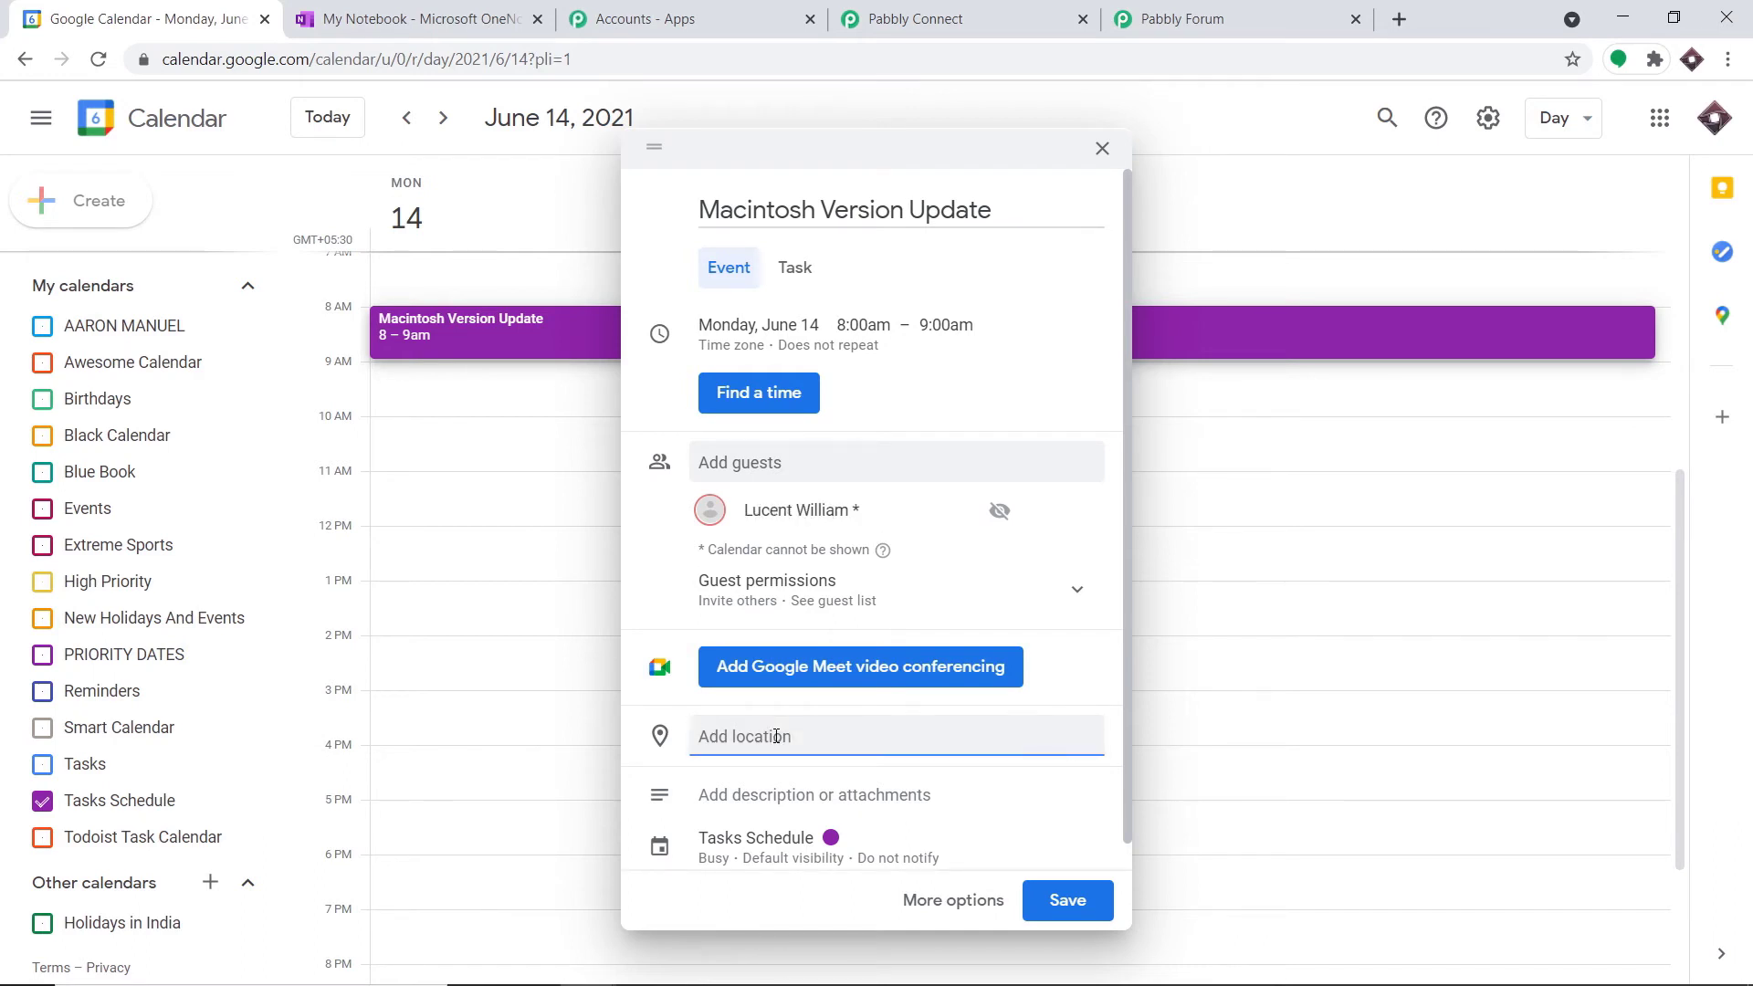
type("jap")
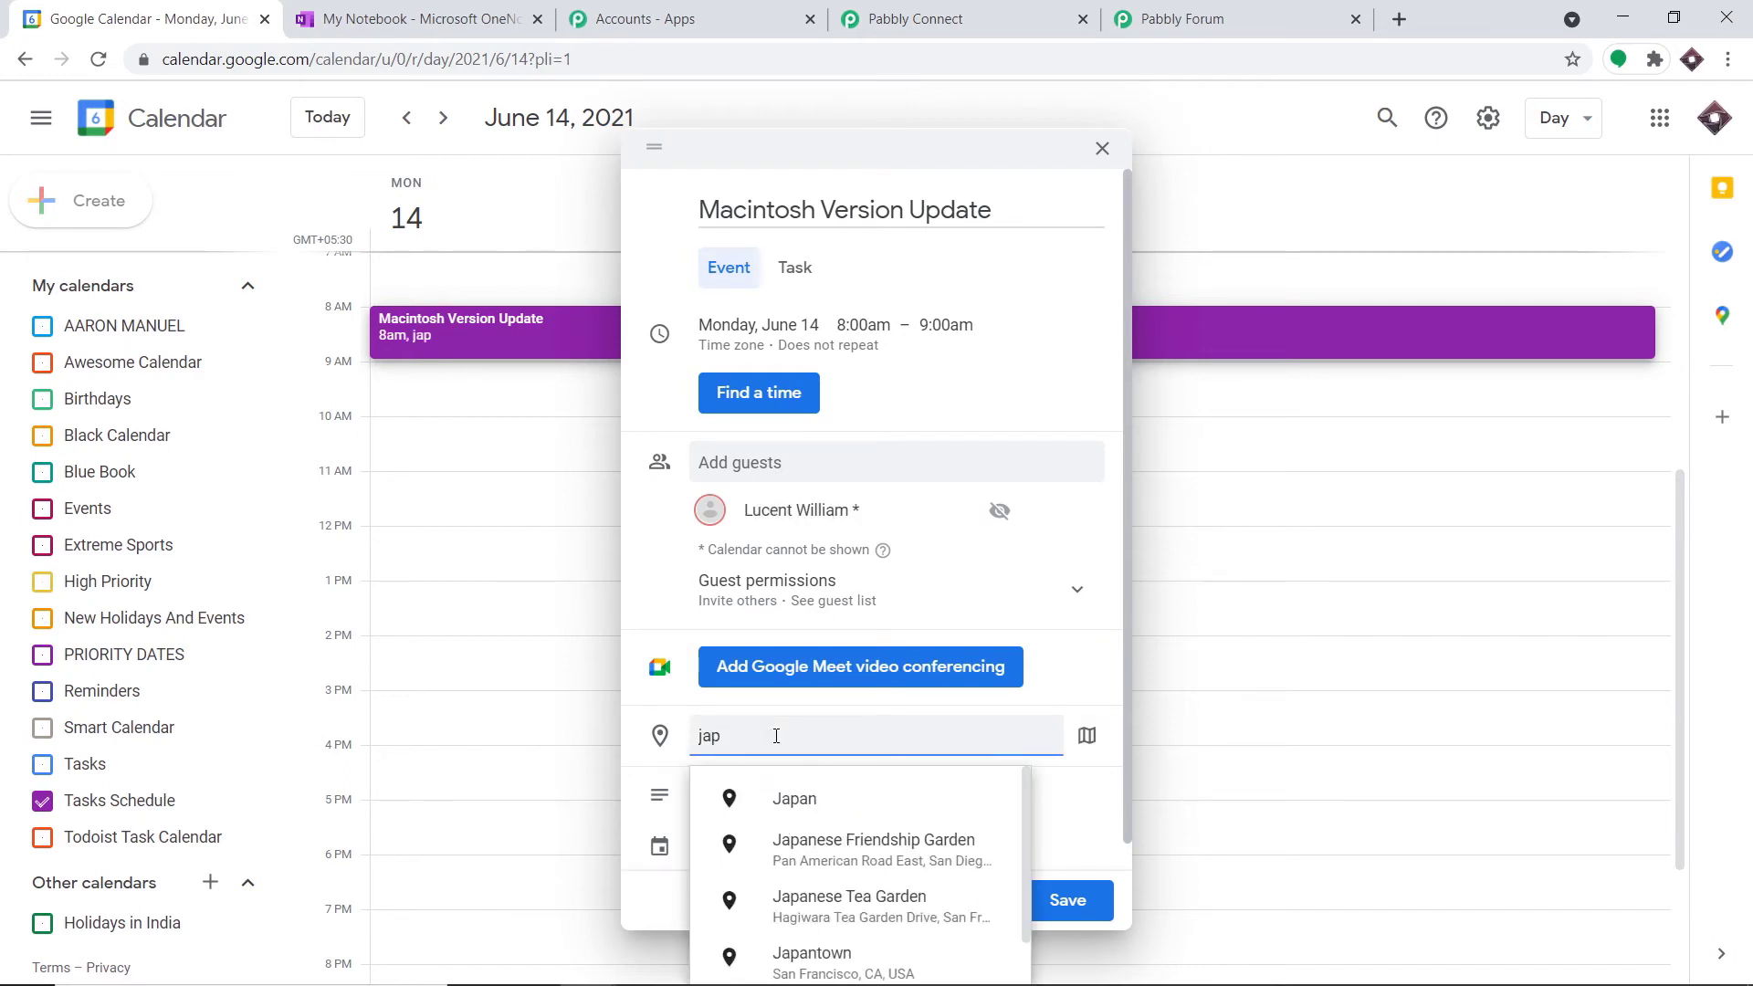
left_click(823, 822)
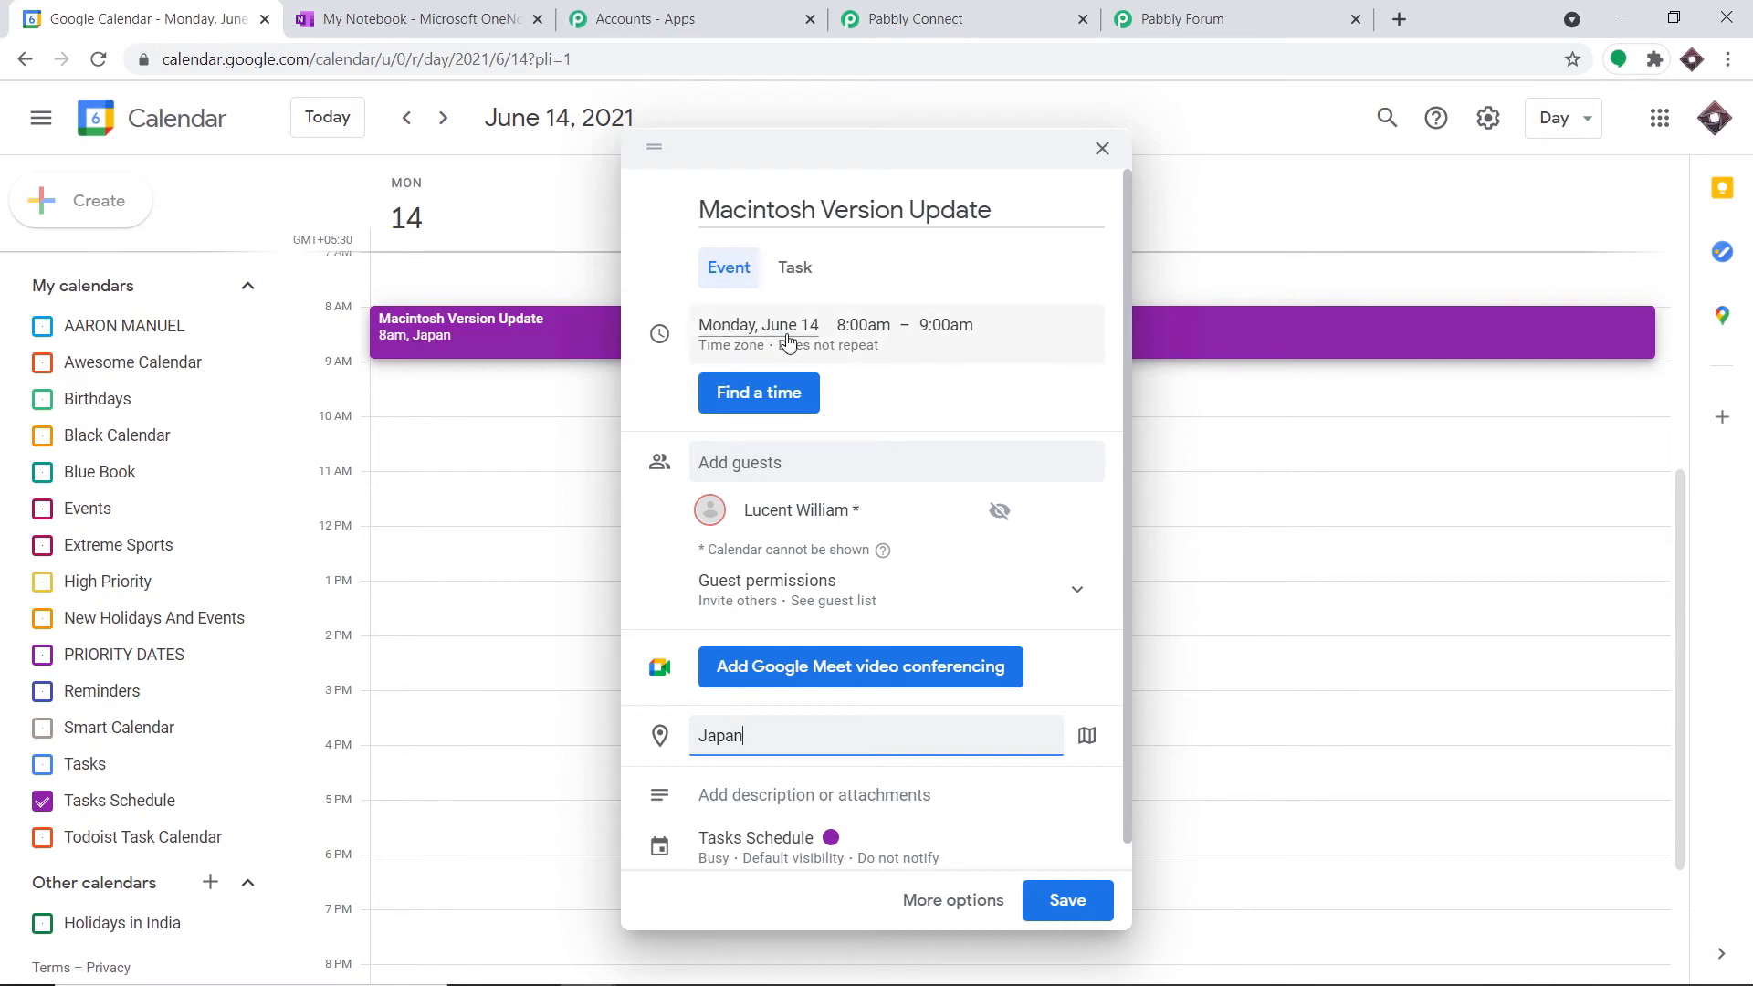
Step: Save the event without sending invitations to guests
scroll(877, 709, "down", 1)
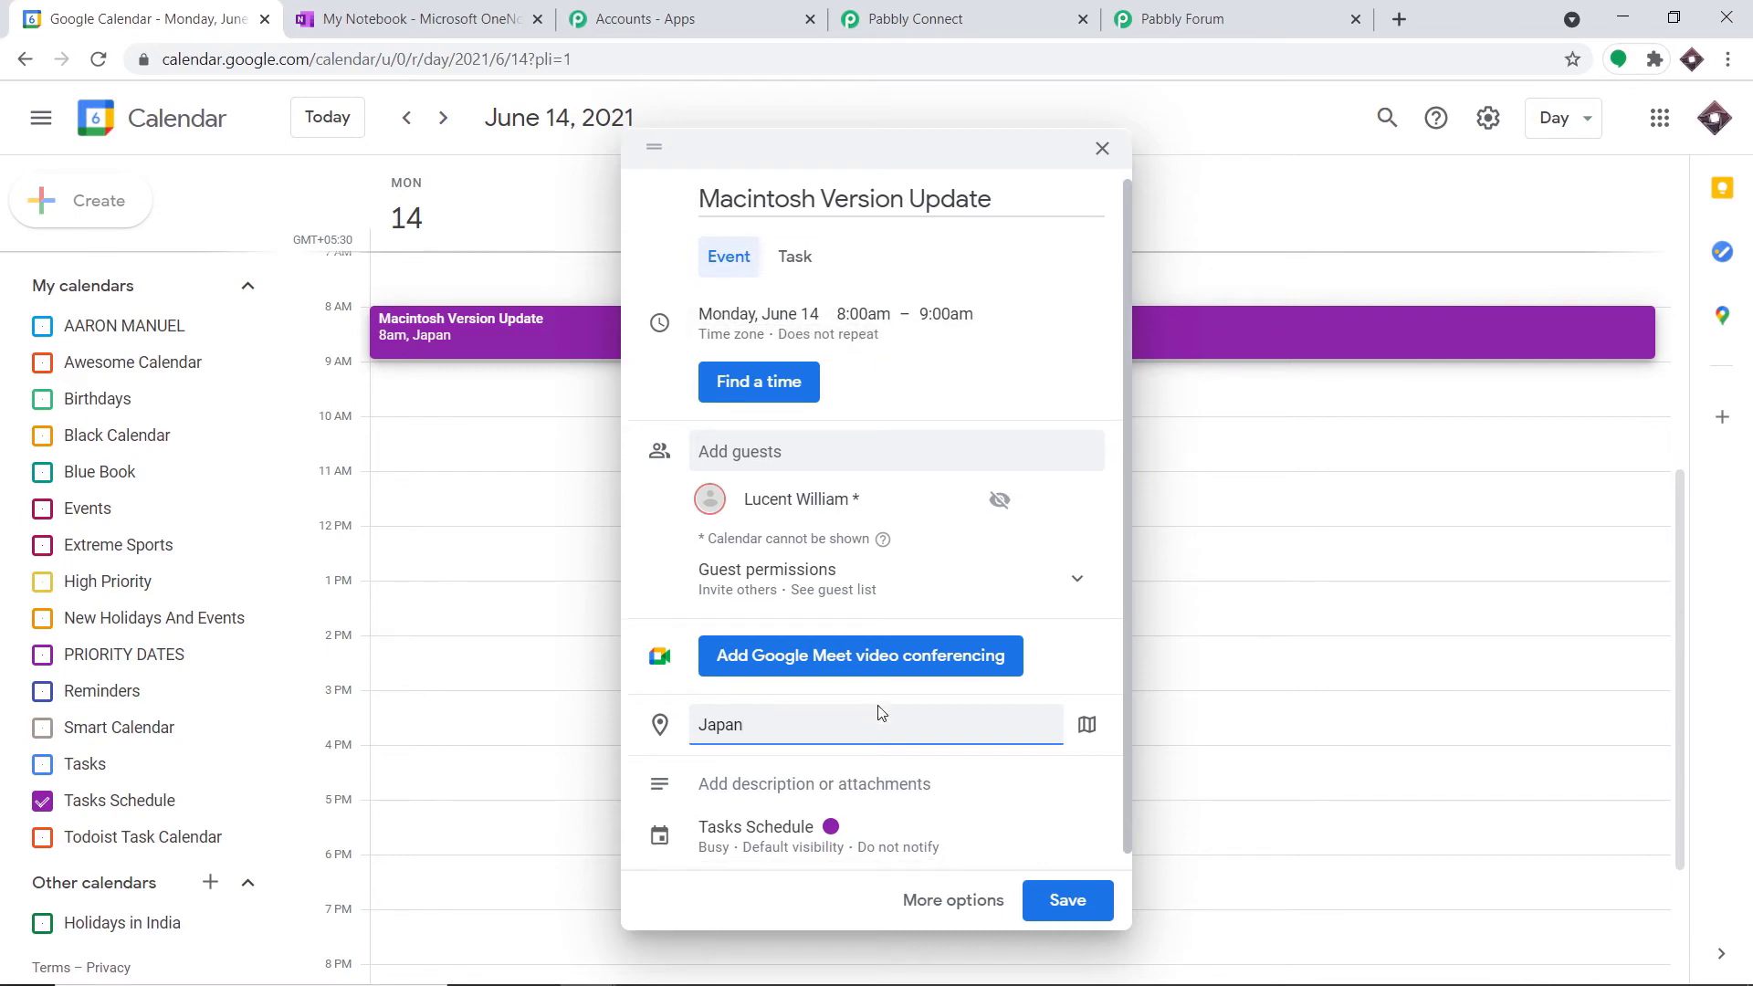
left_click(1061, 907)
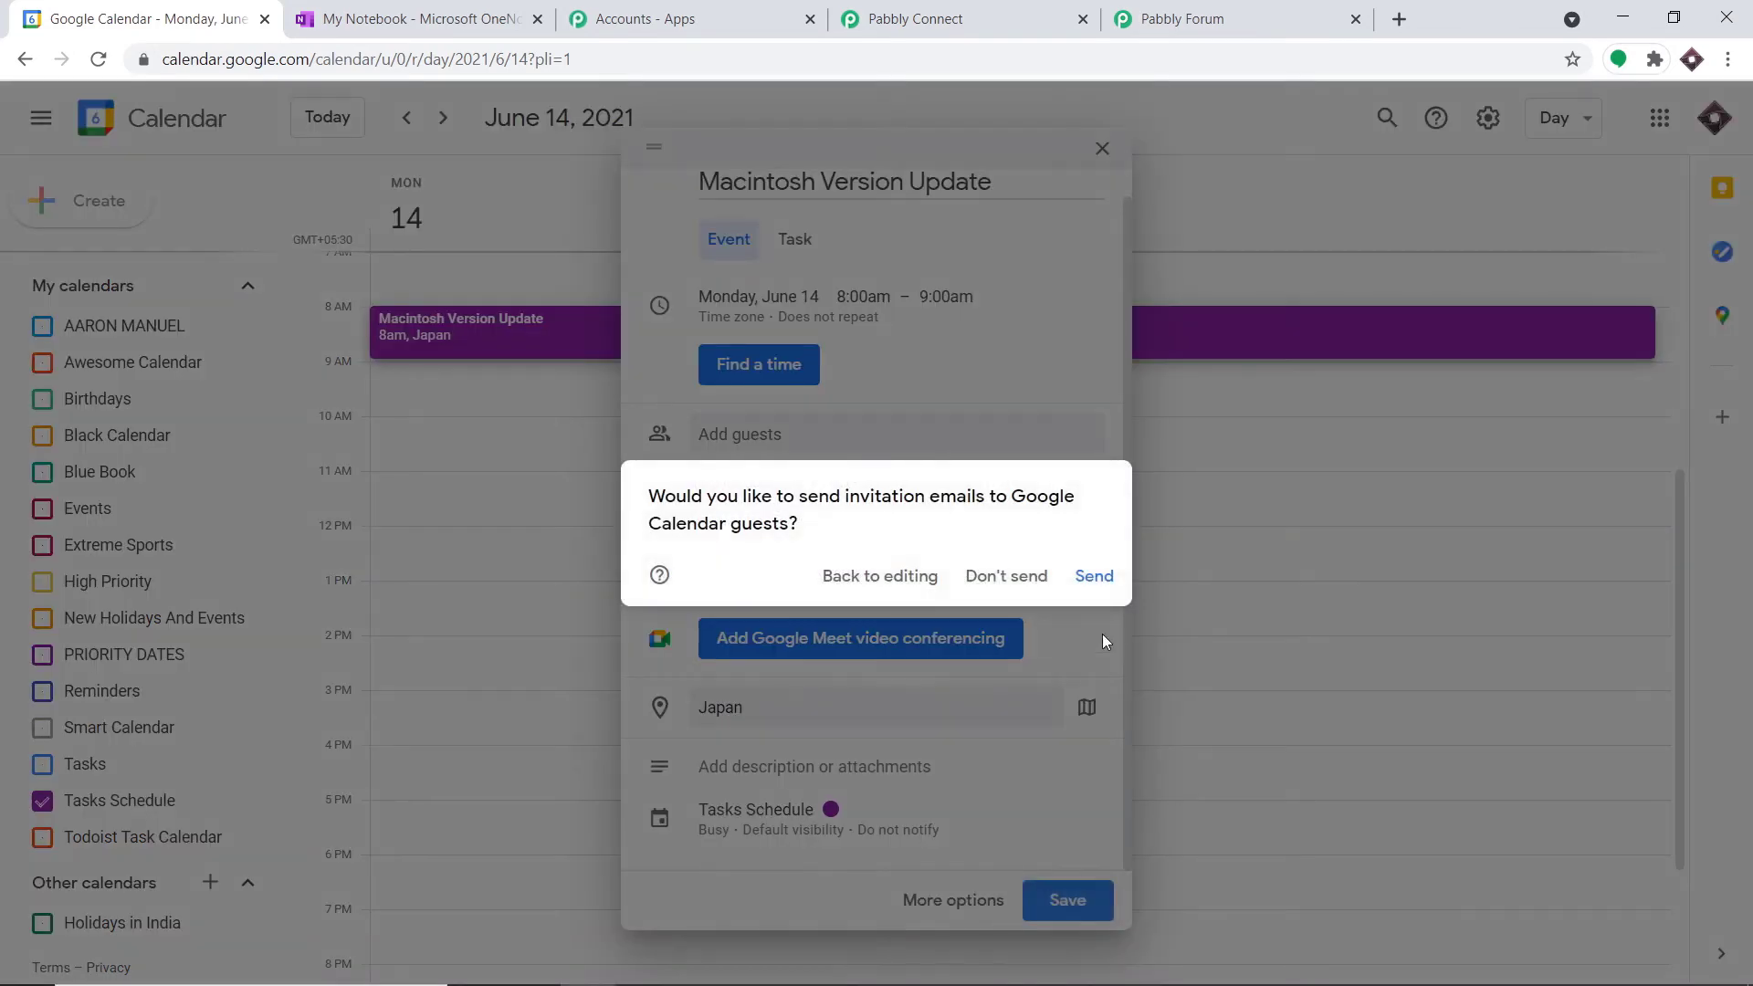
left_click(1005, 579)
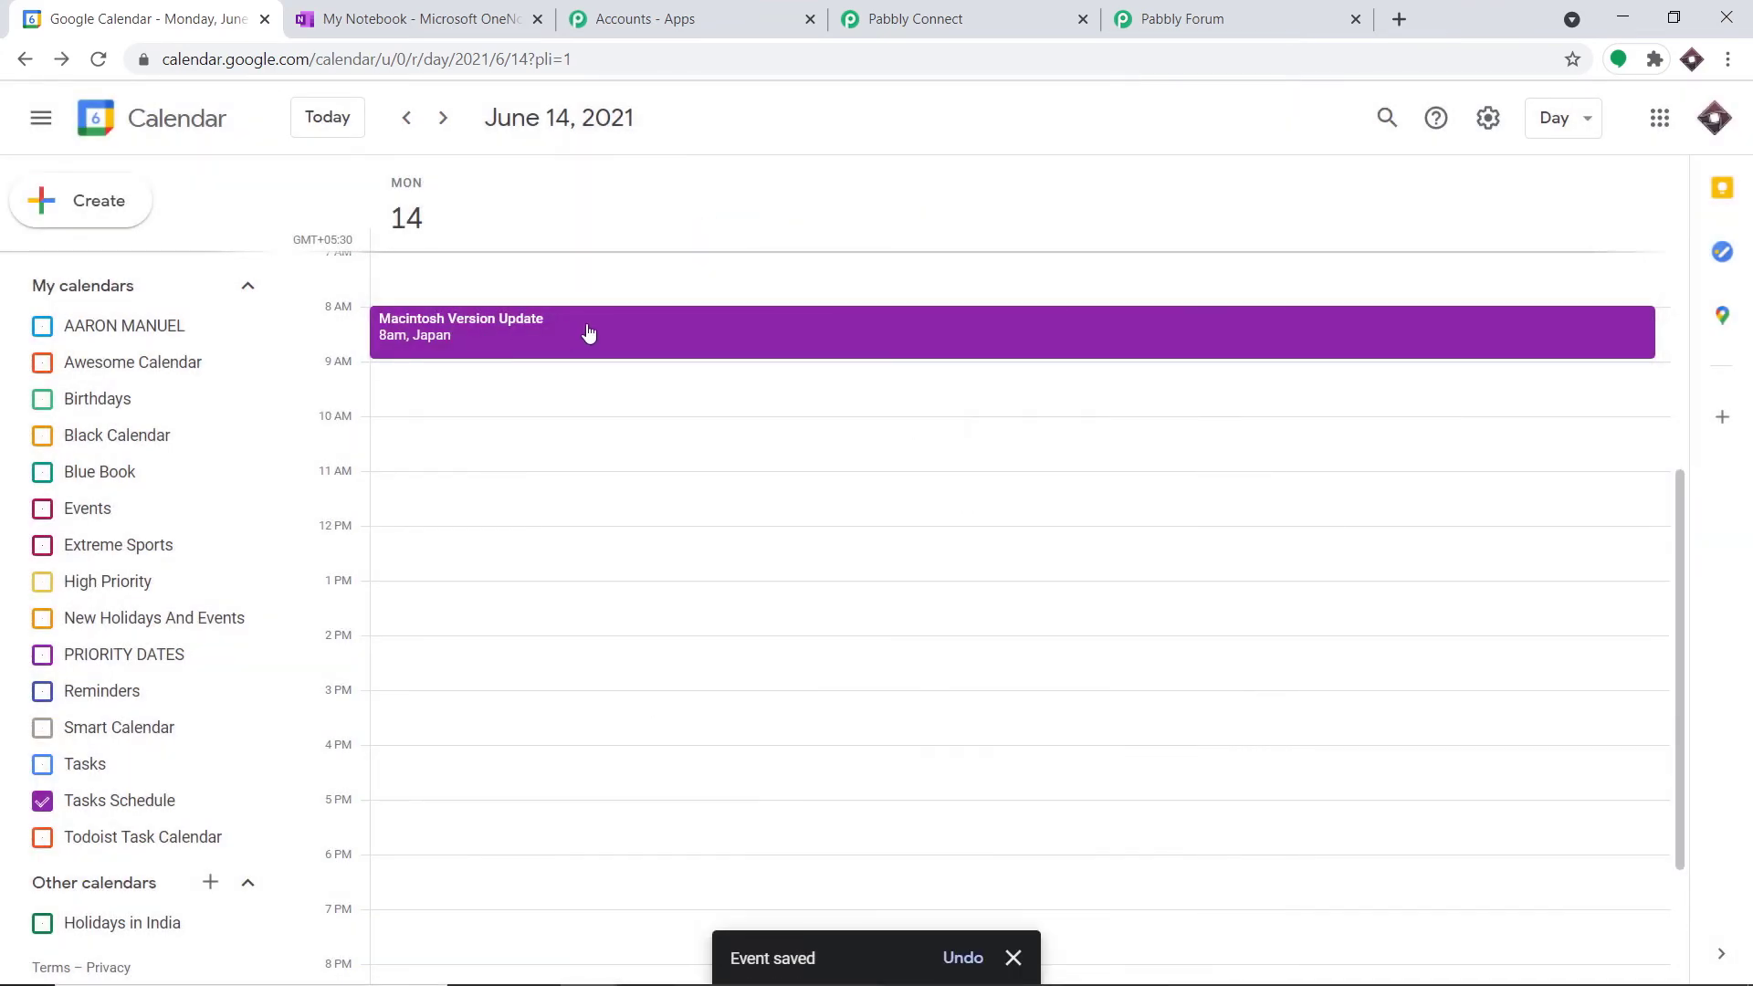
left_click(1002, 13)
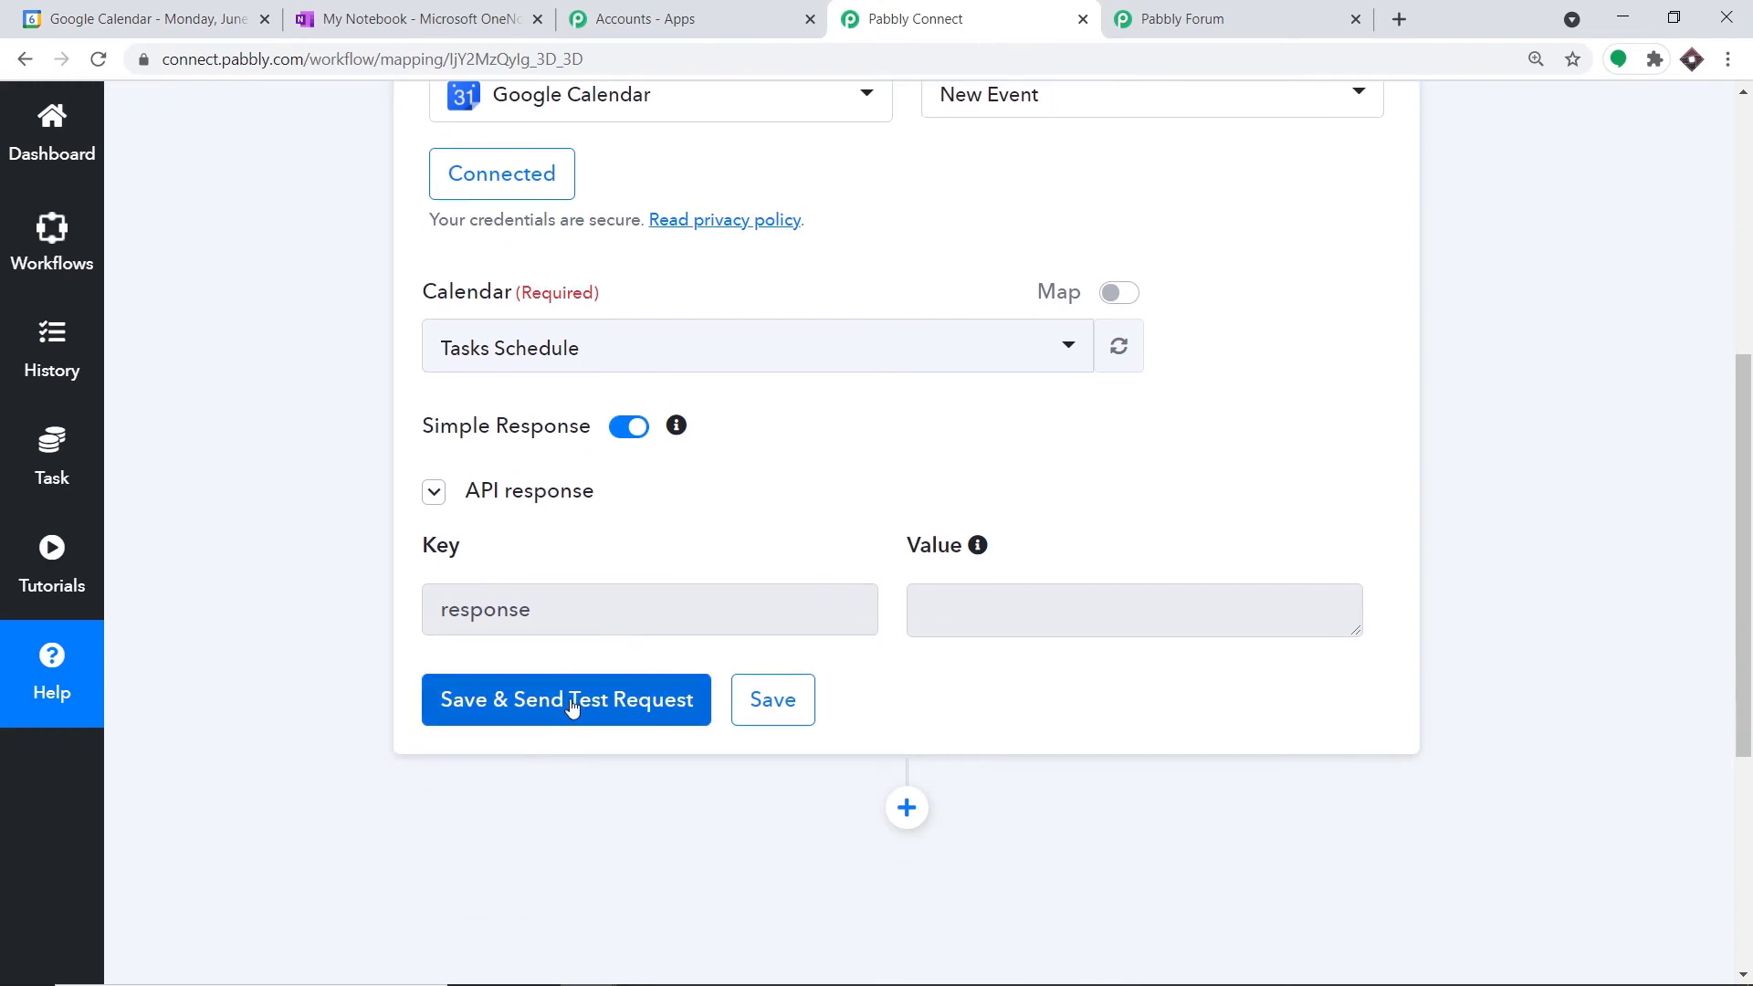
Step: Resend the trigger test request and highlight the summary 'Macintosh Version Update' in the response
left_click(571, 703)
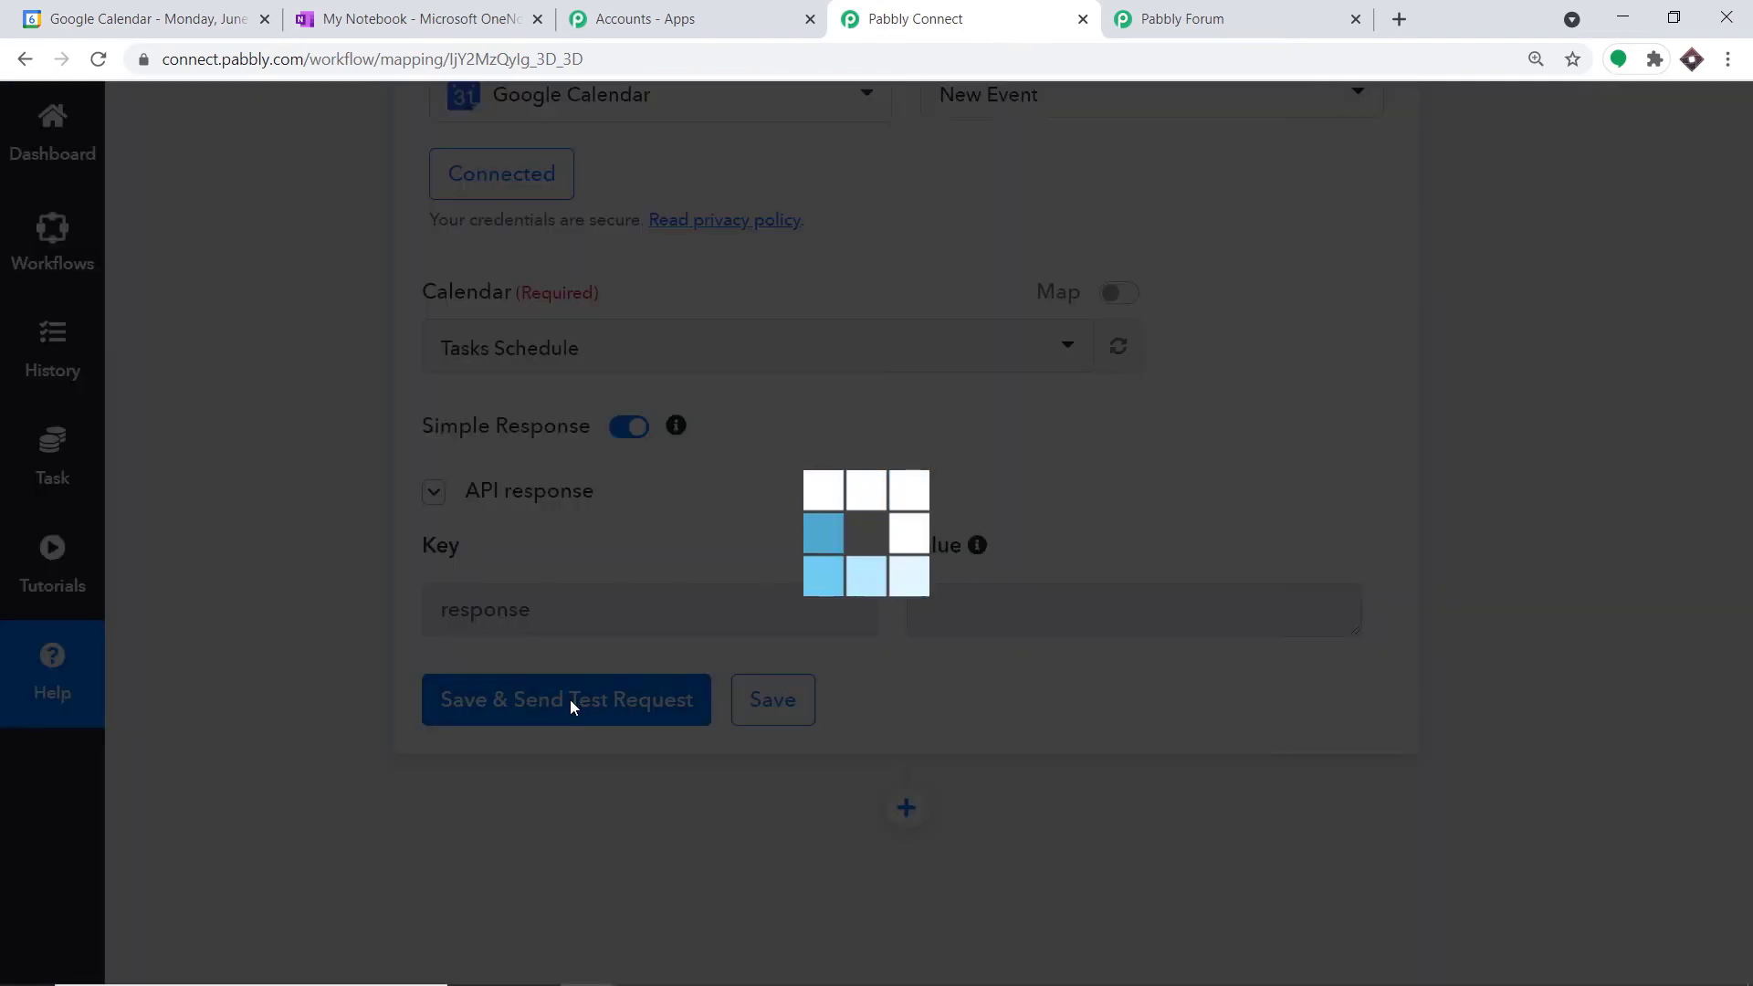
scroll(1420, 667, "down", 3)
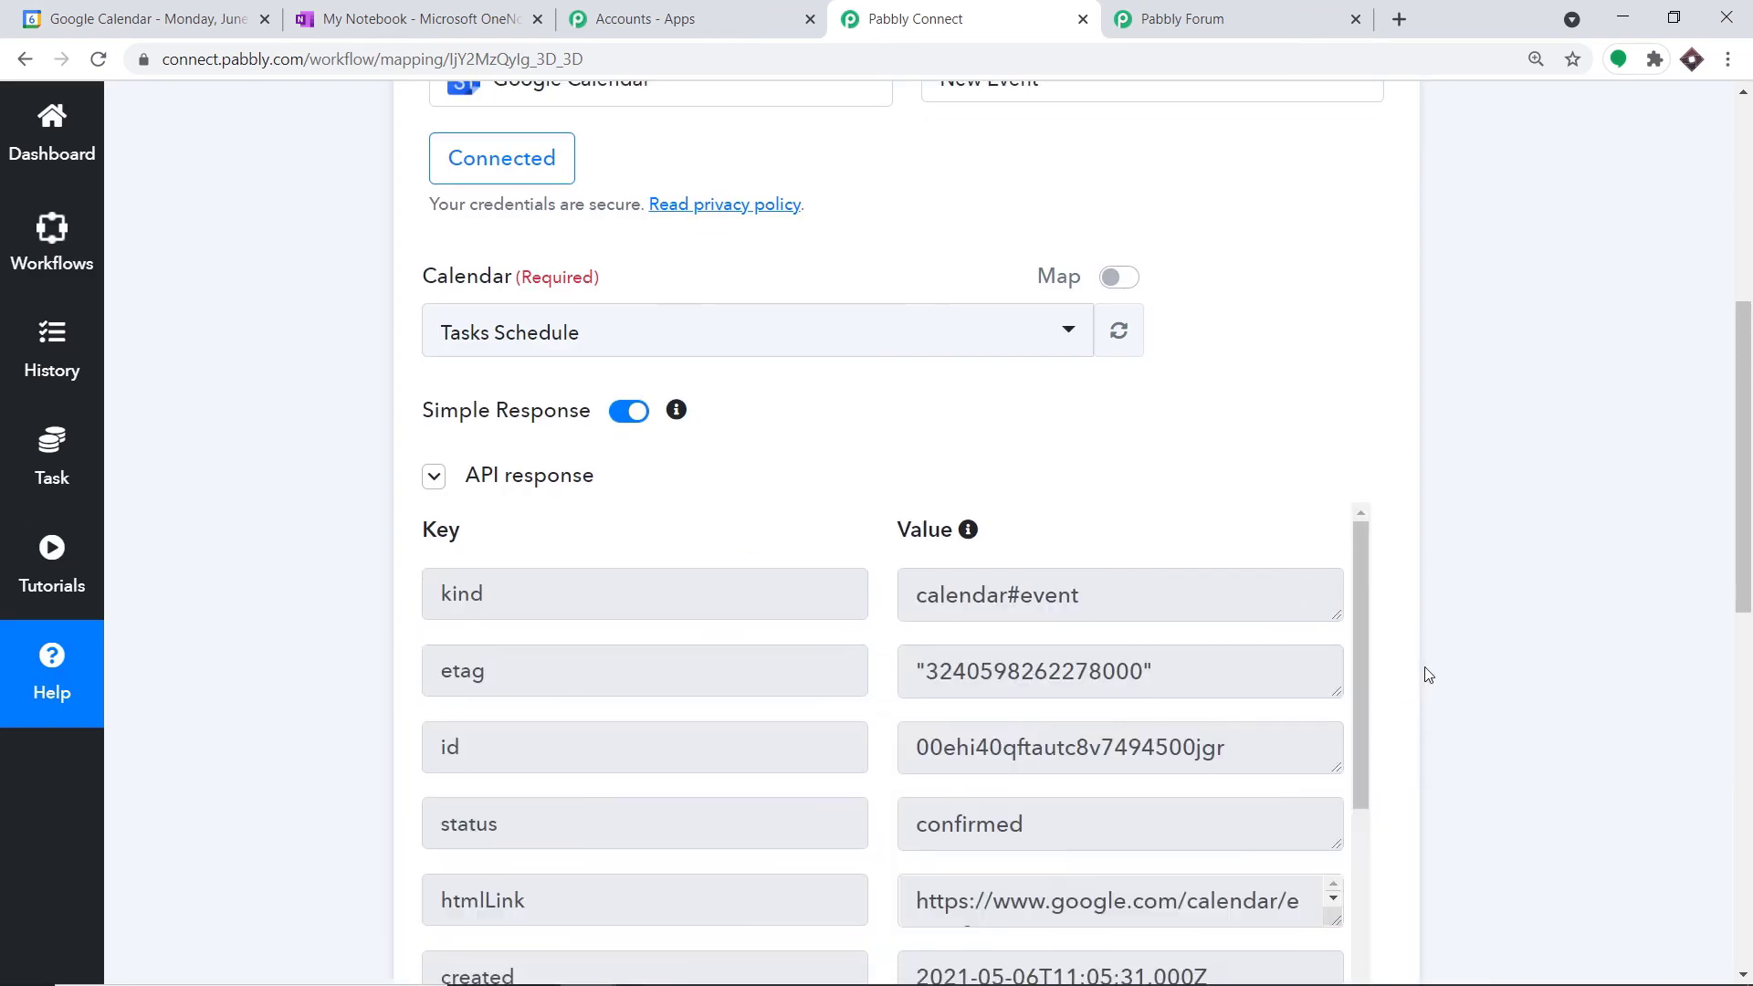
scroll(1228, 589, "down", 2)
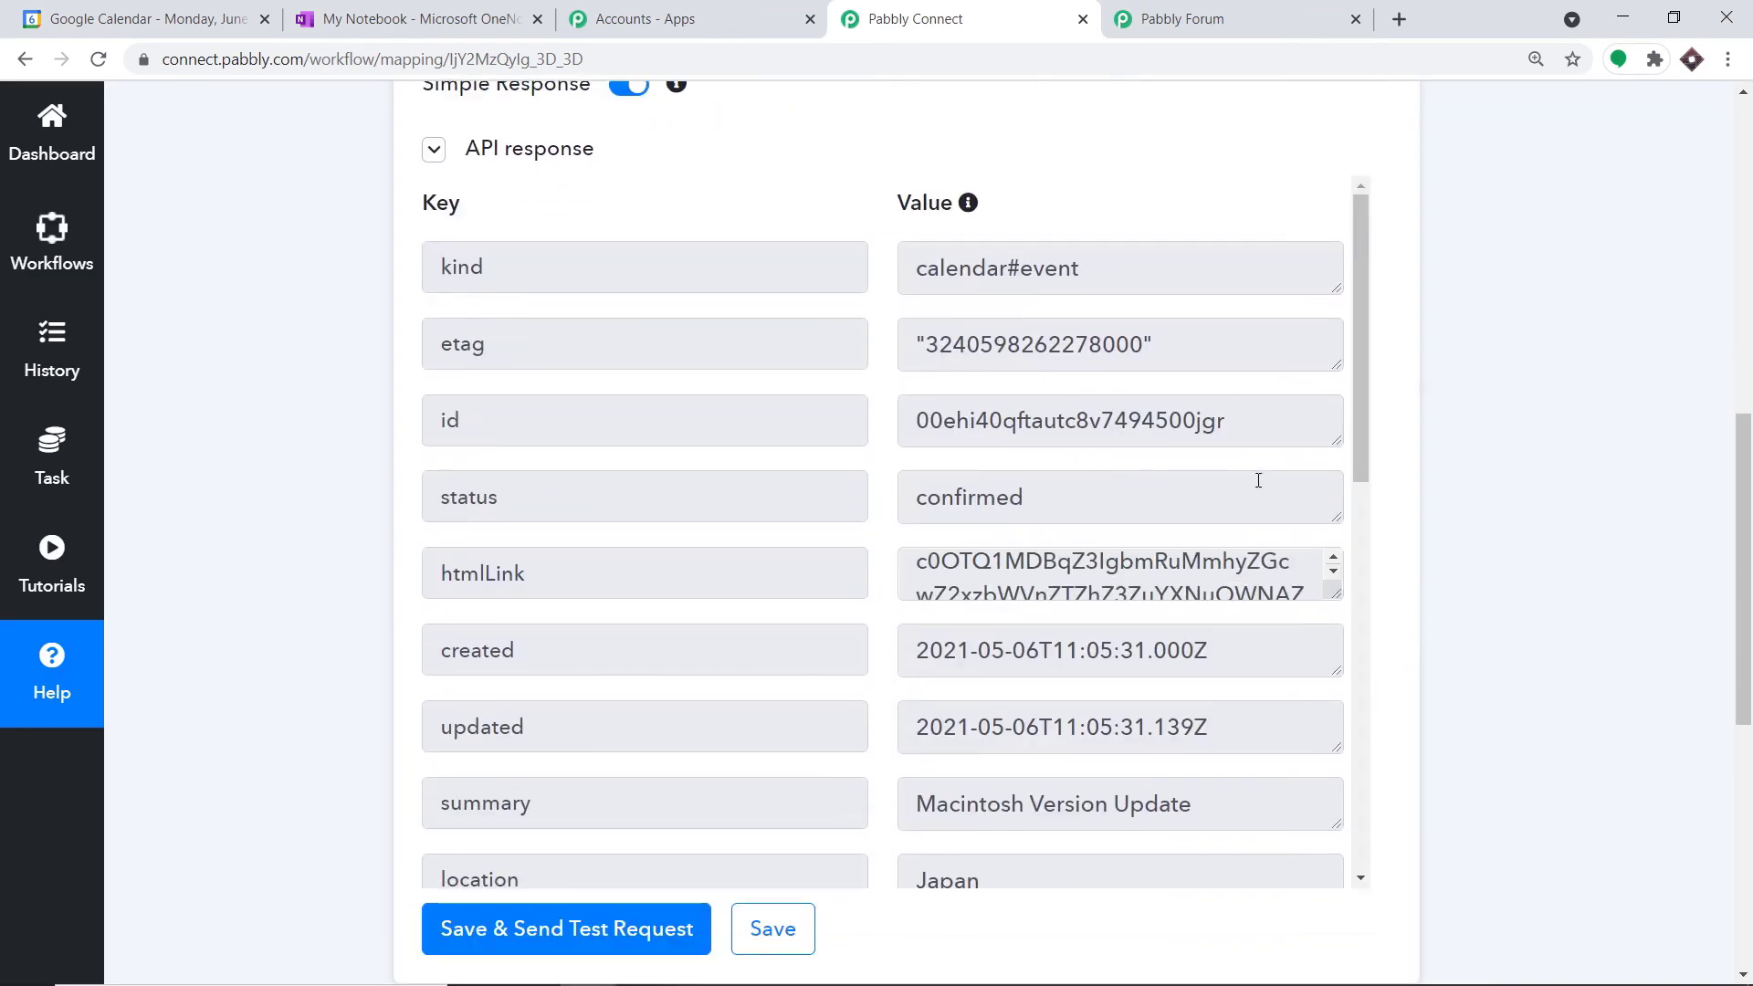
left_click_drag(1367, 429, 1366, 576)
double_click(904, 458)
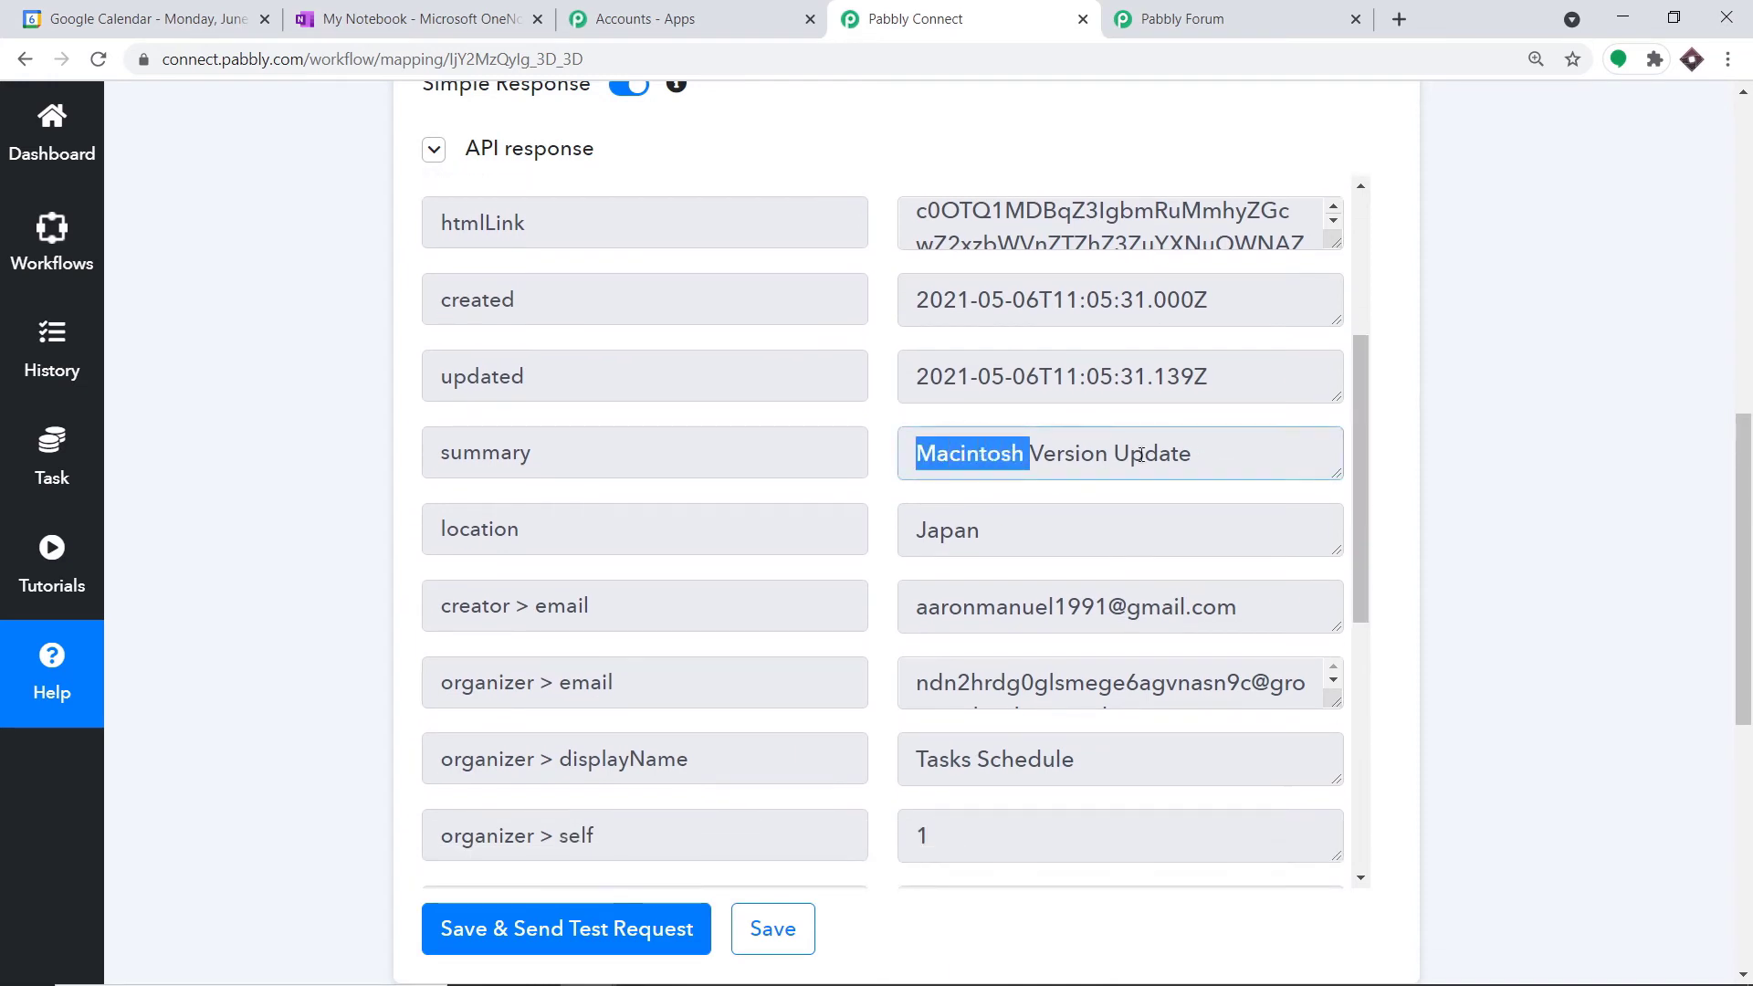
triple_click(1176, 446)
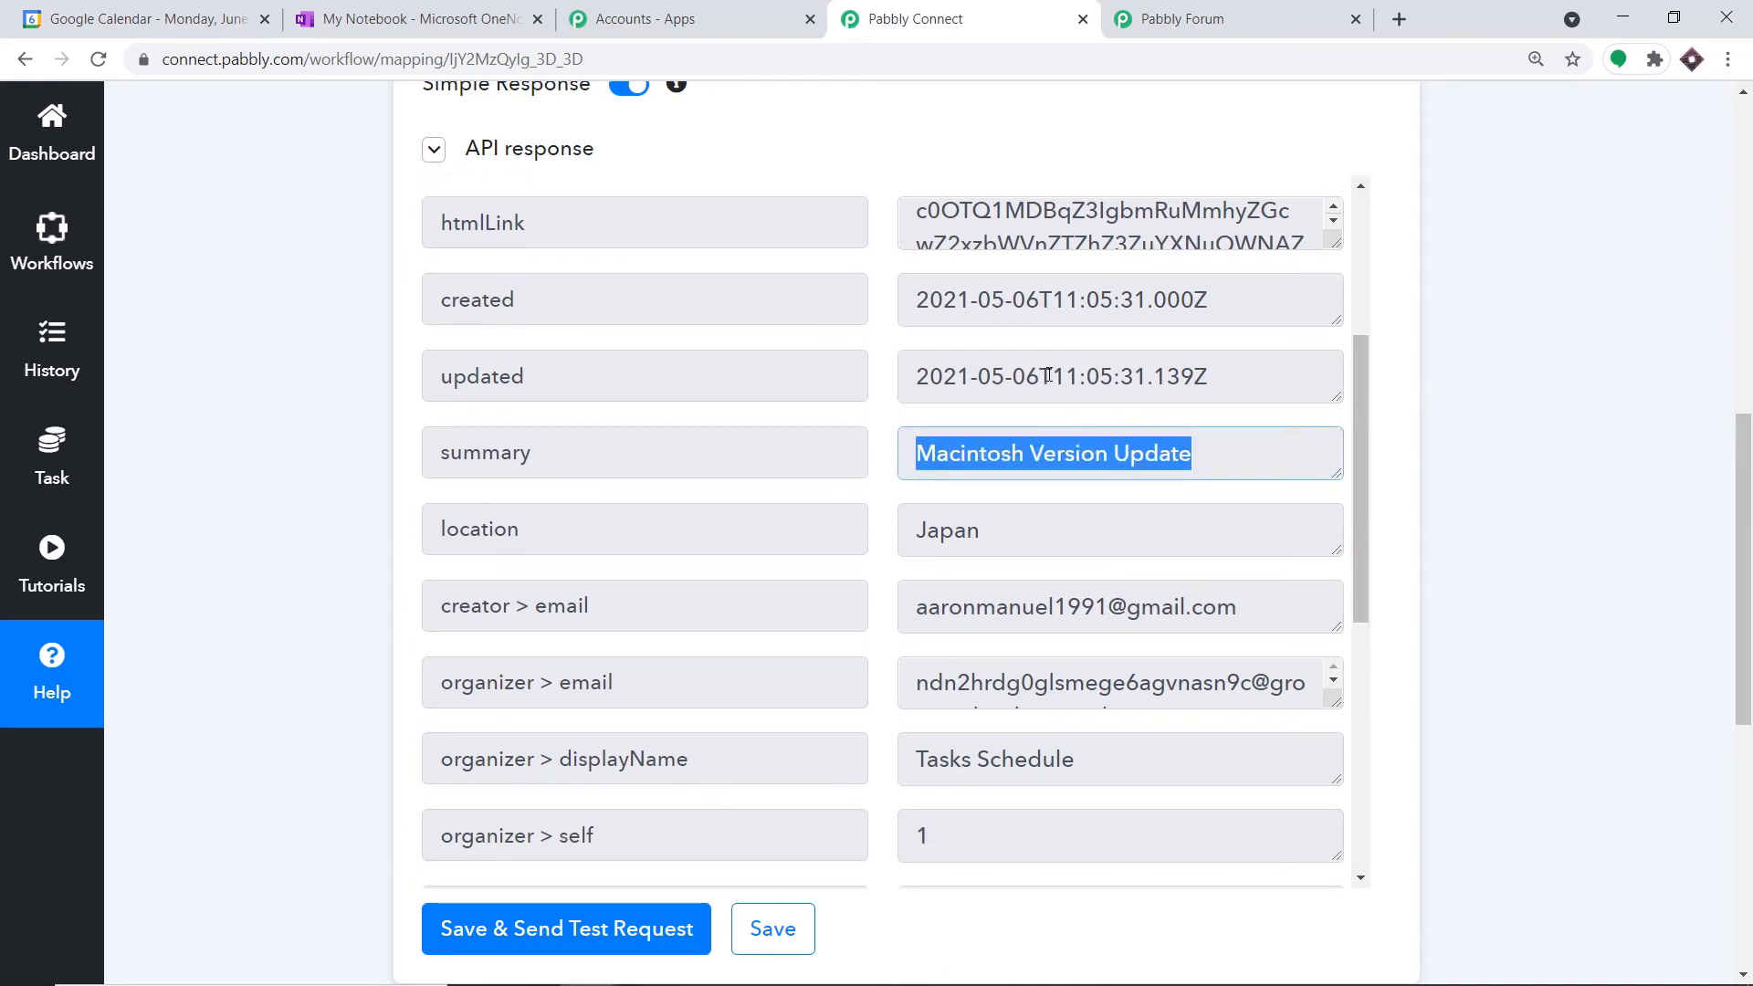
Step: Highlight the start and end dateTime and location Japan, then add a step after the trigger
scroll(1092, 376, "down", 1)
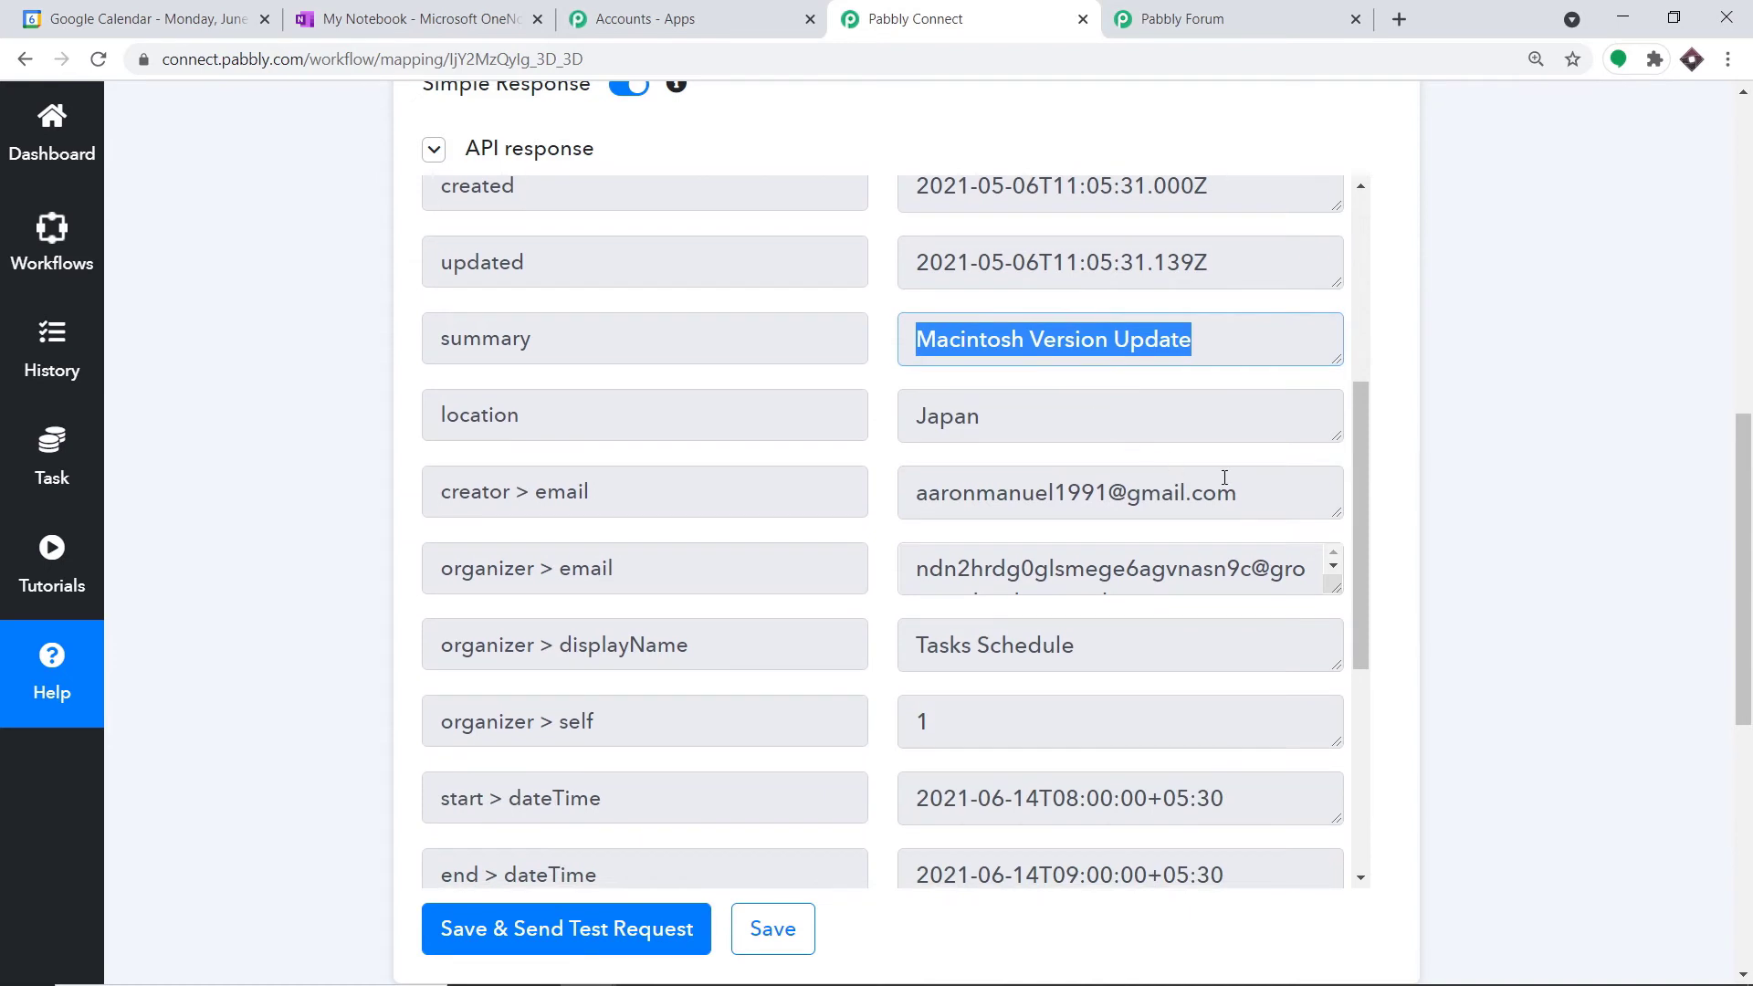
scroll(1225, 477, "down", 5)
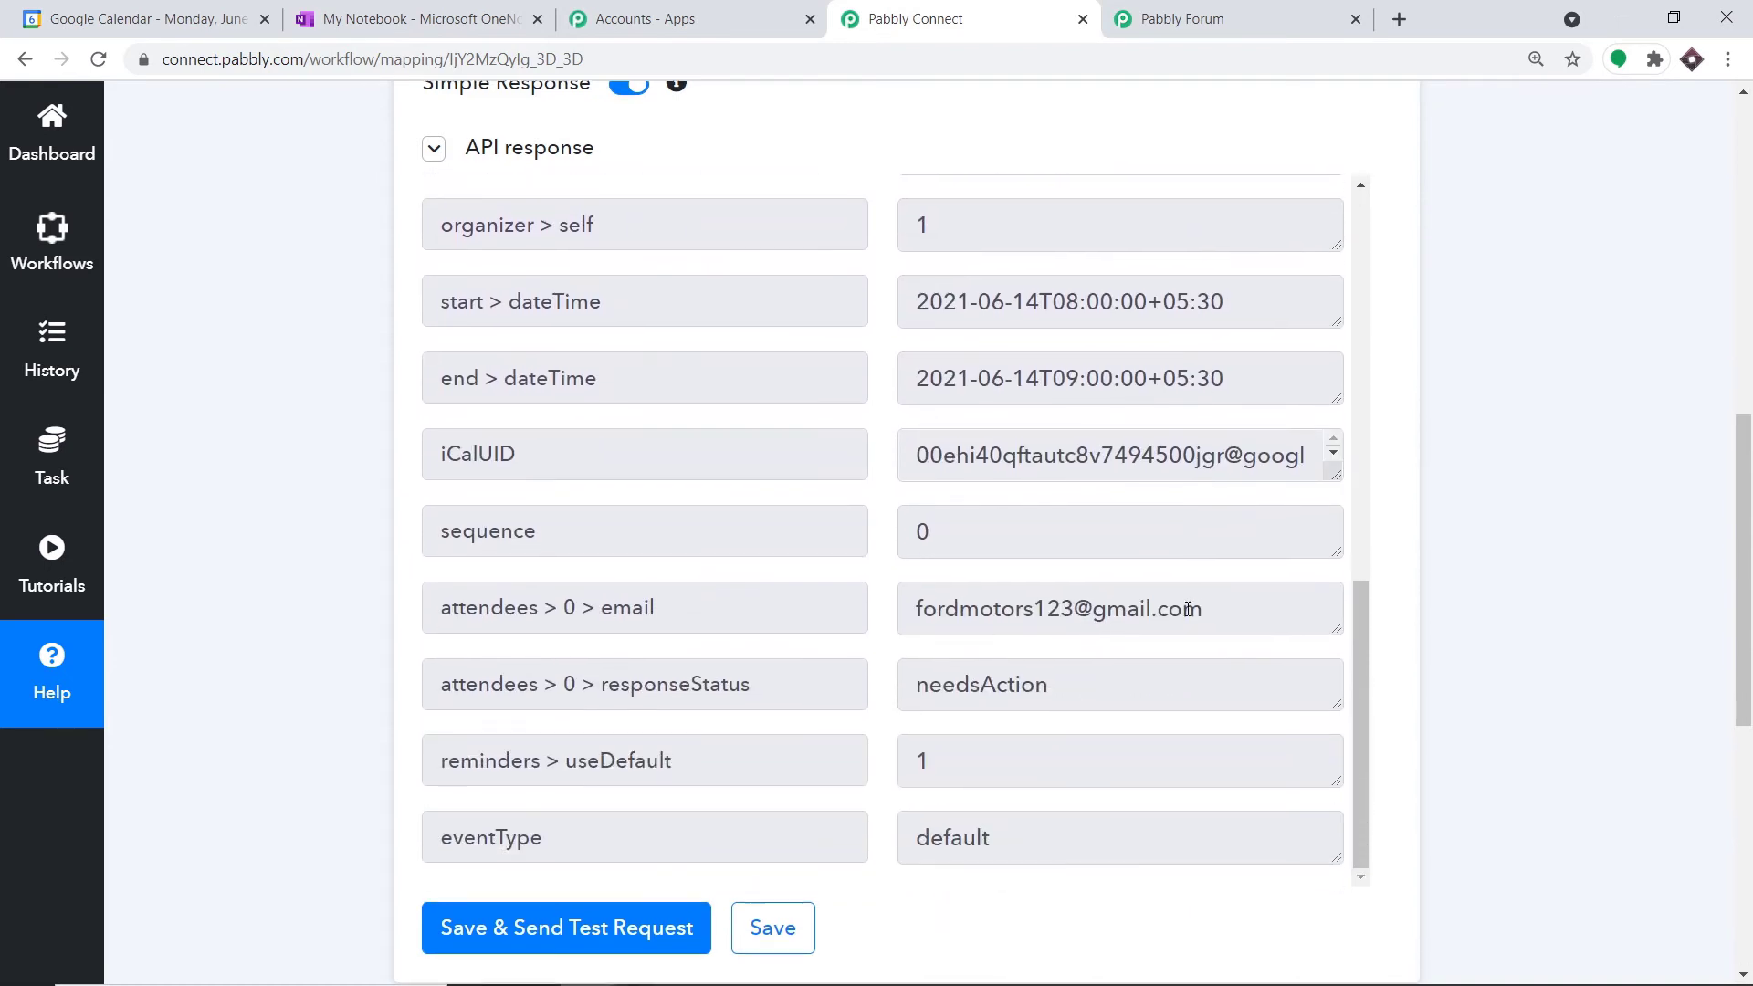
scroll(1185, 584, "down", 3)
left_click_drag(1204, 383, 913, 384)
scroll(1132, 374, "up", 2)
scroll(1132, 375, "up", 2)
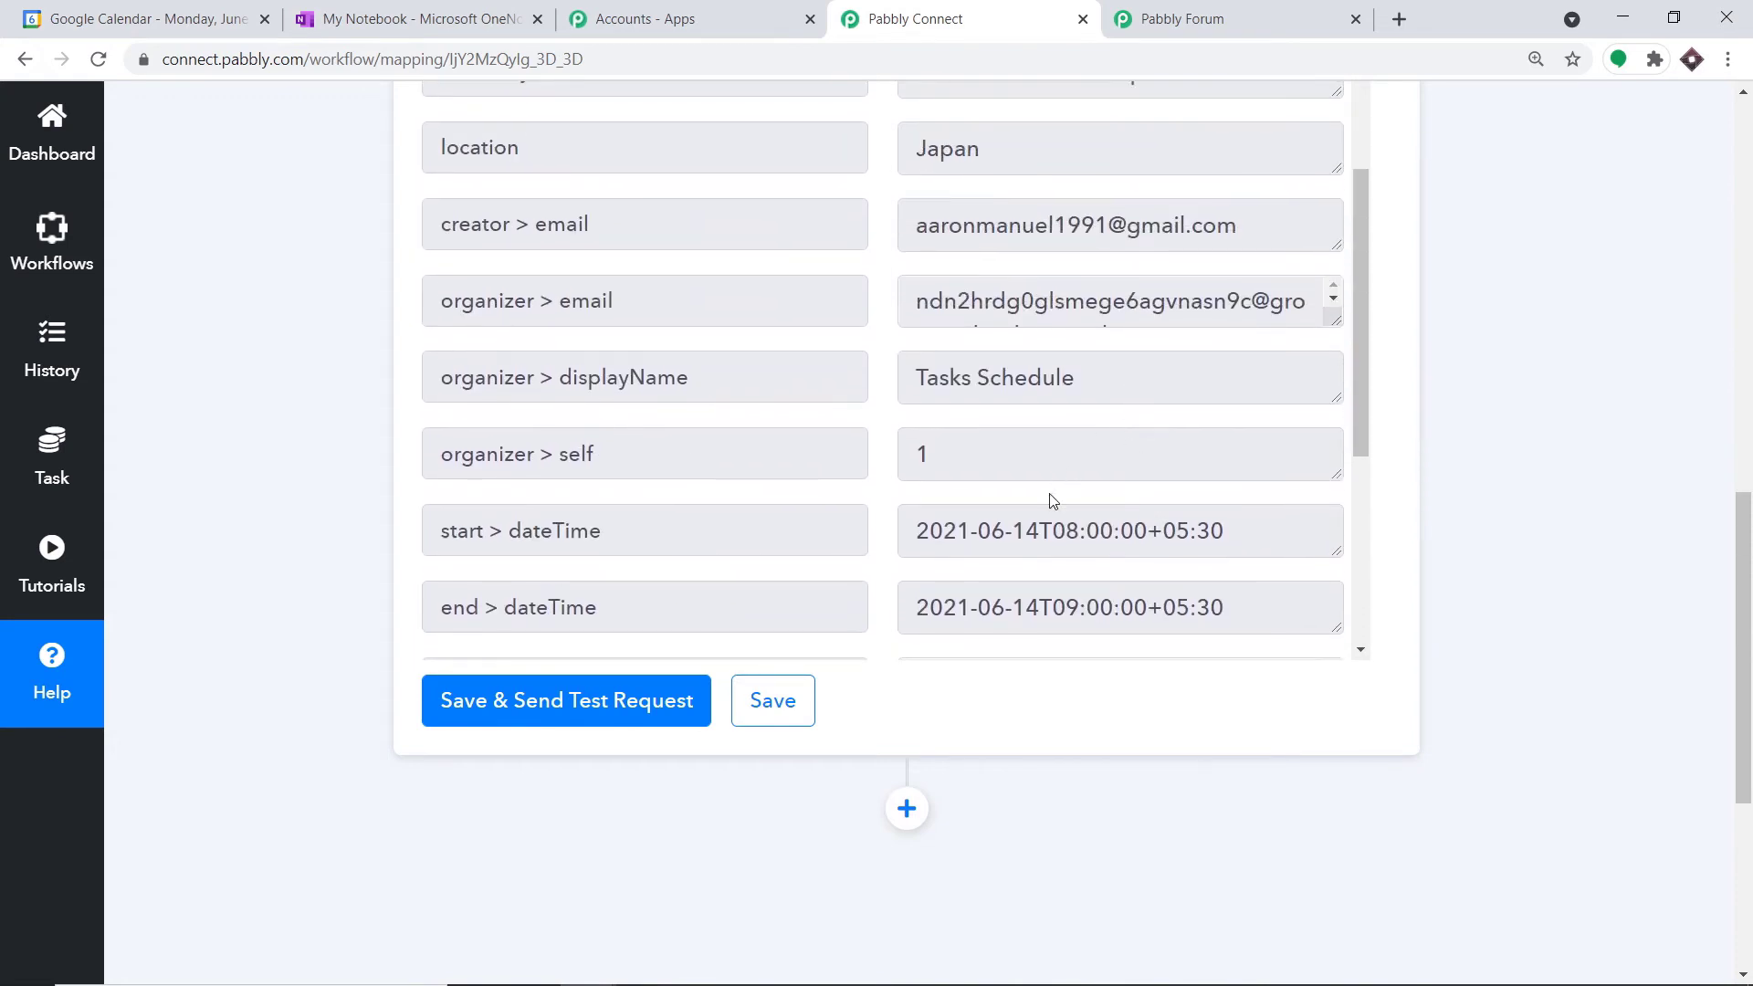
left_click_drag(913, 532, 1241, 526)
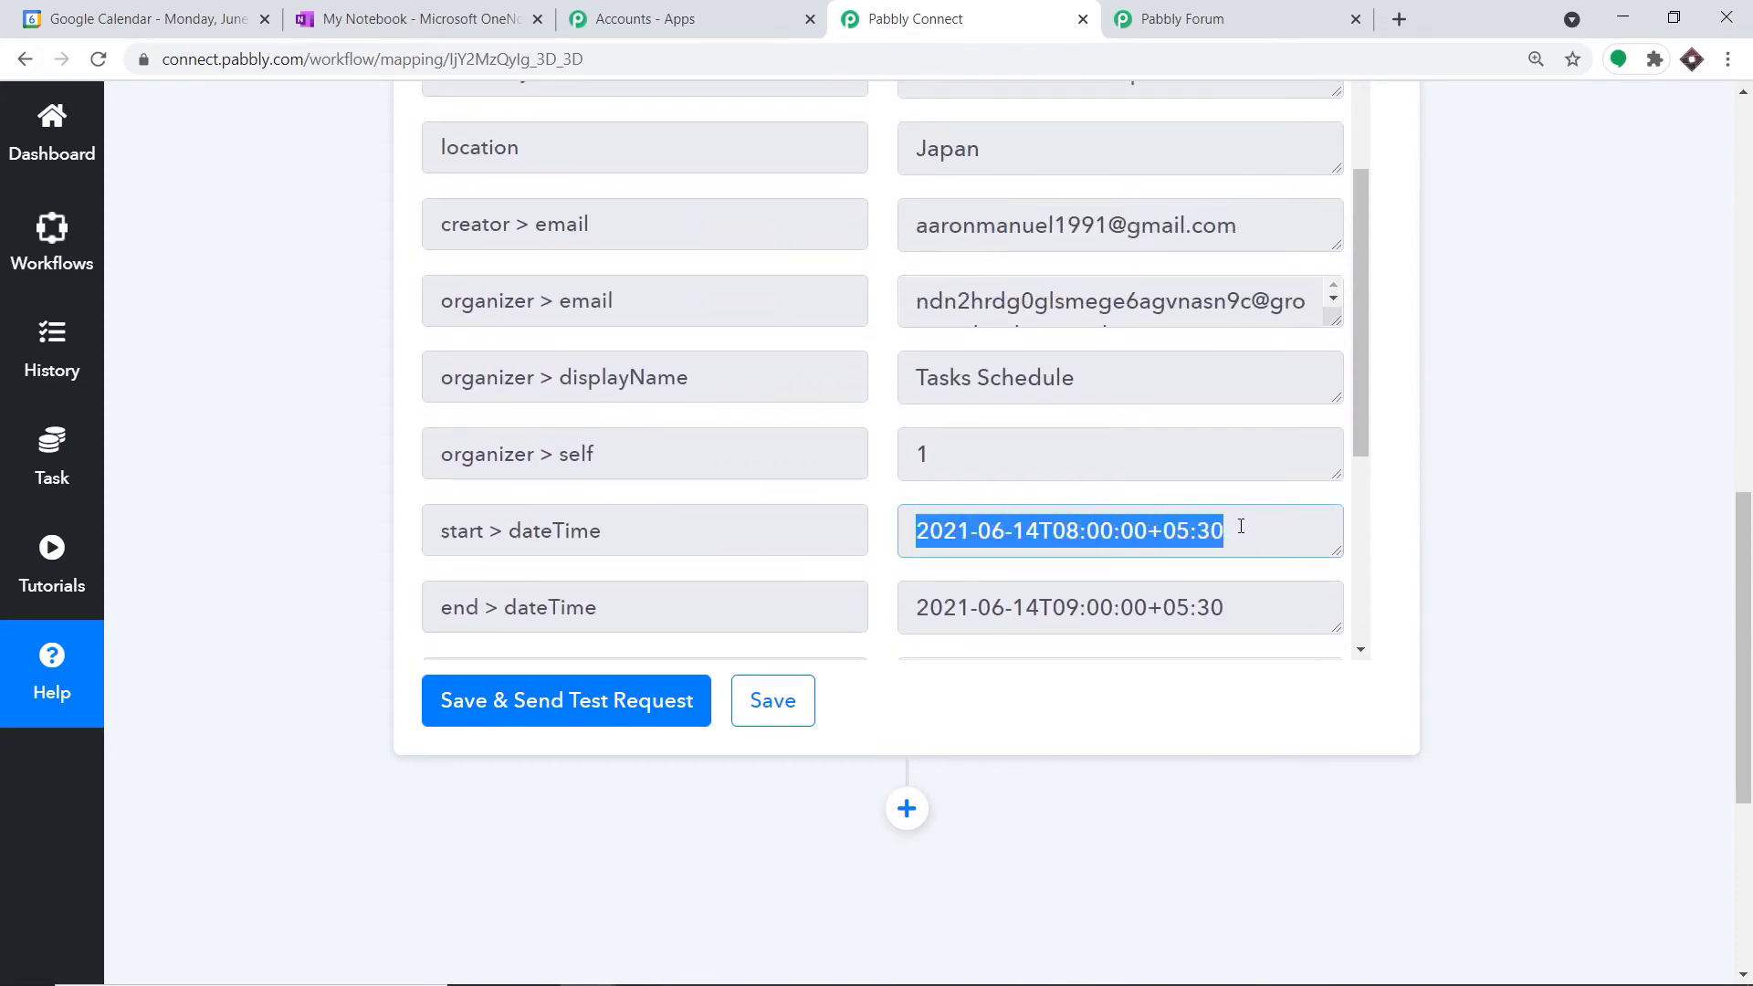
left_click_drag(1255, 608, 914, 608)
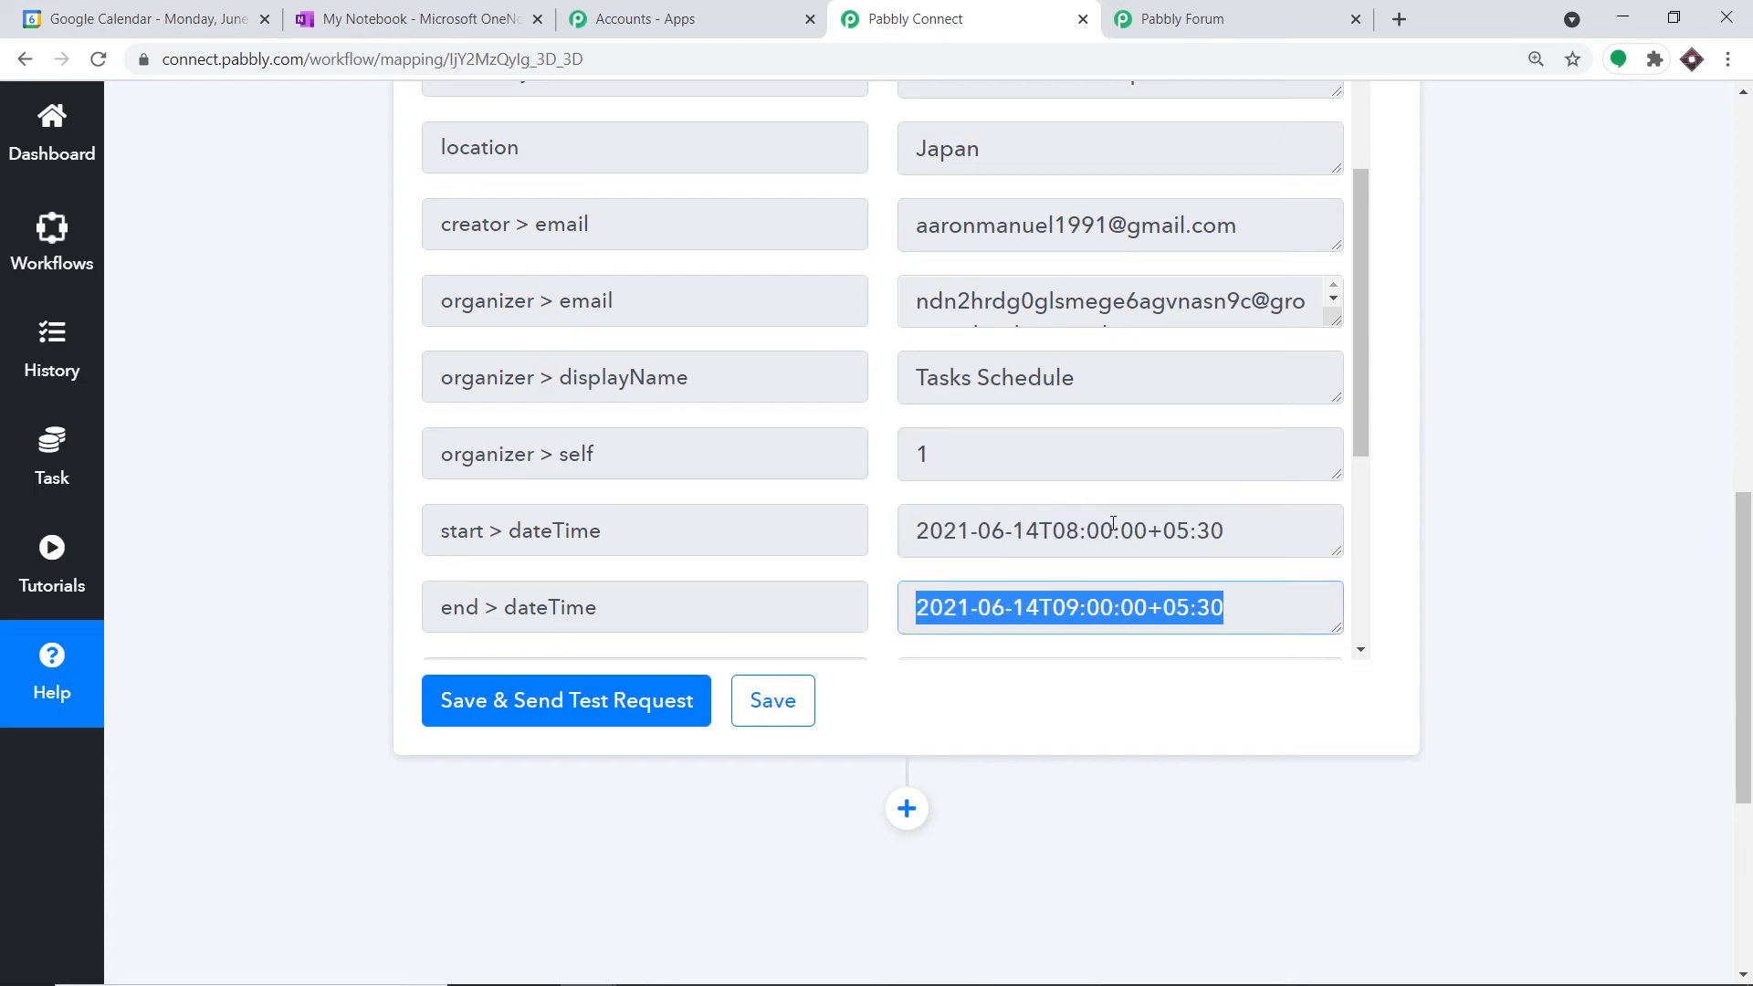
scroll(1123, 567, "up", 3)
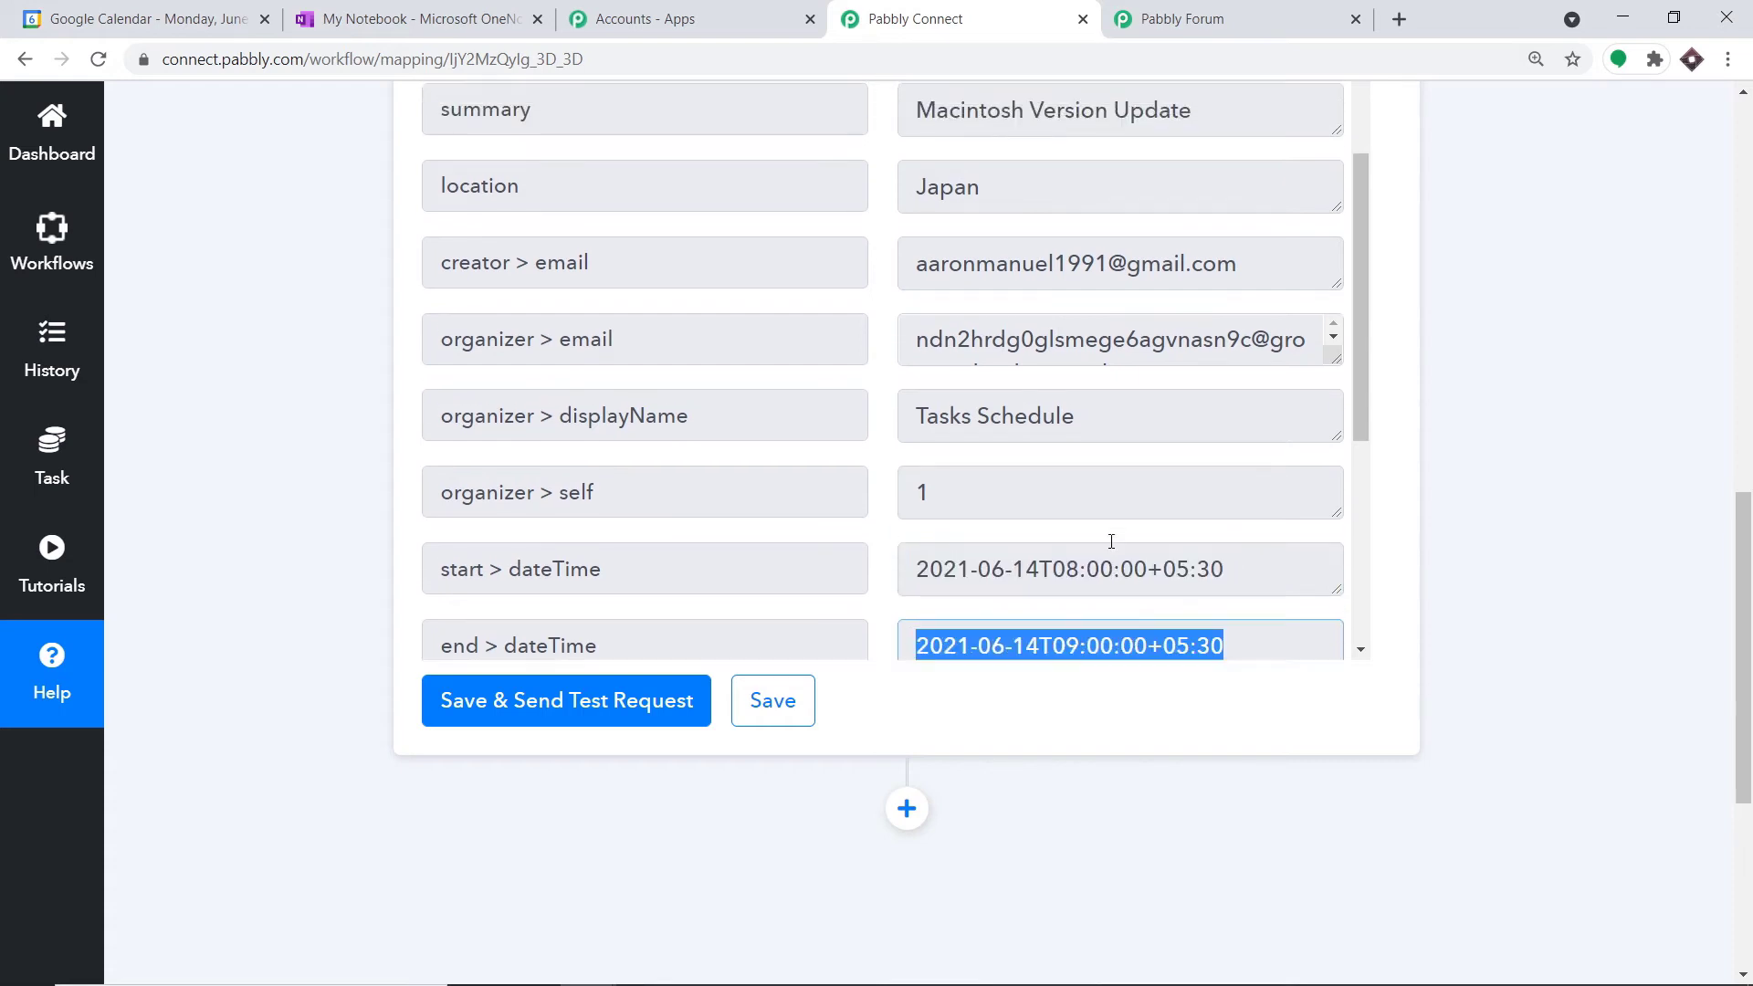
left_click_drag(1016, 381, 919, 383)
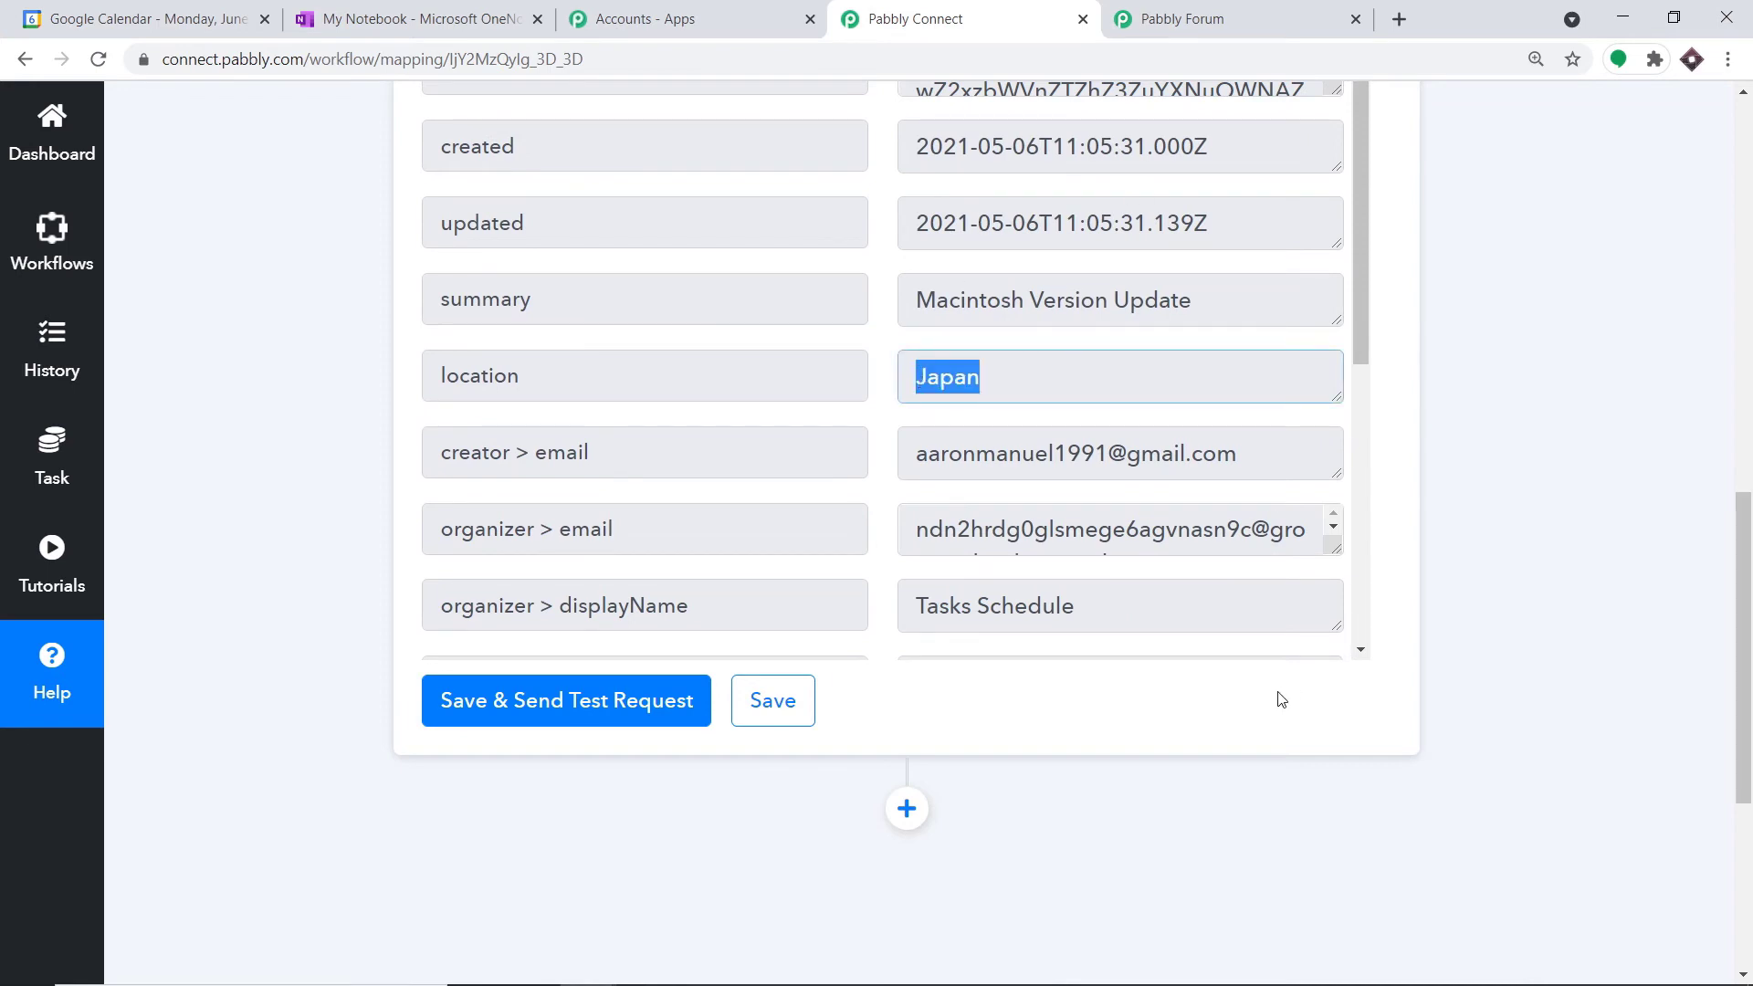
scroll(1283, 777, "down", 4)
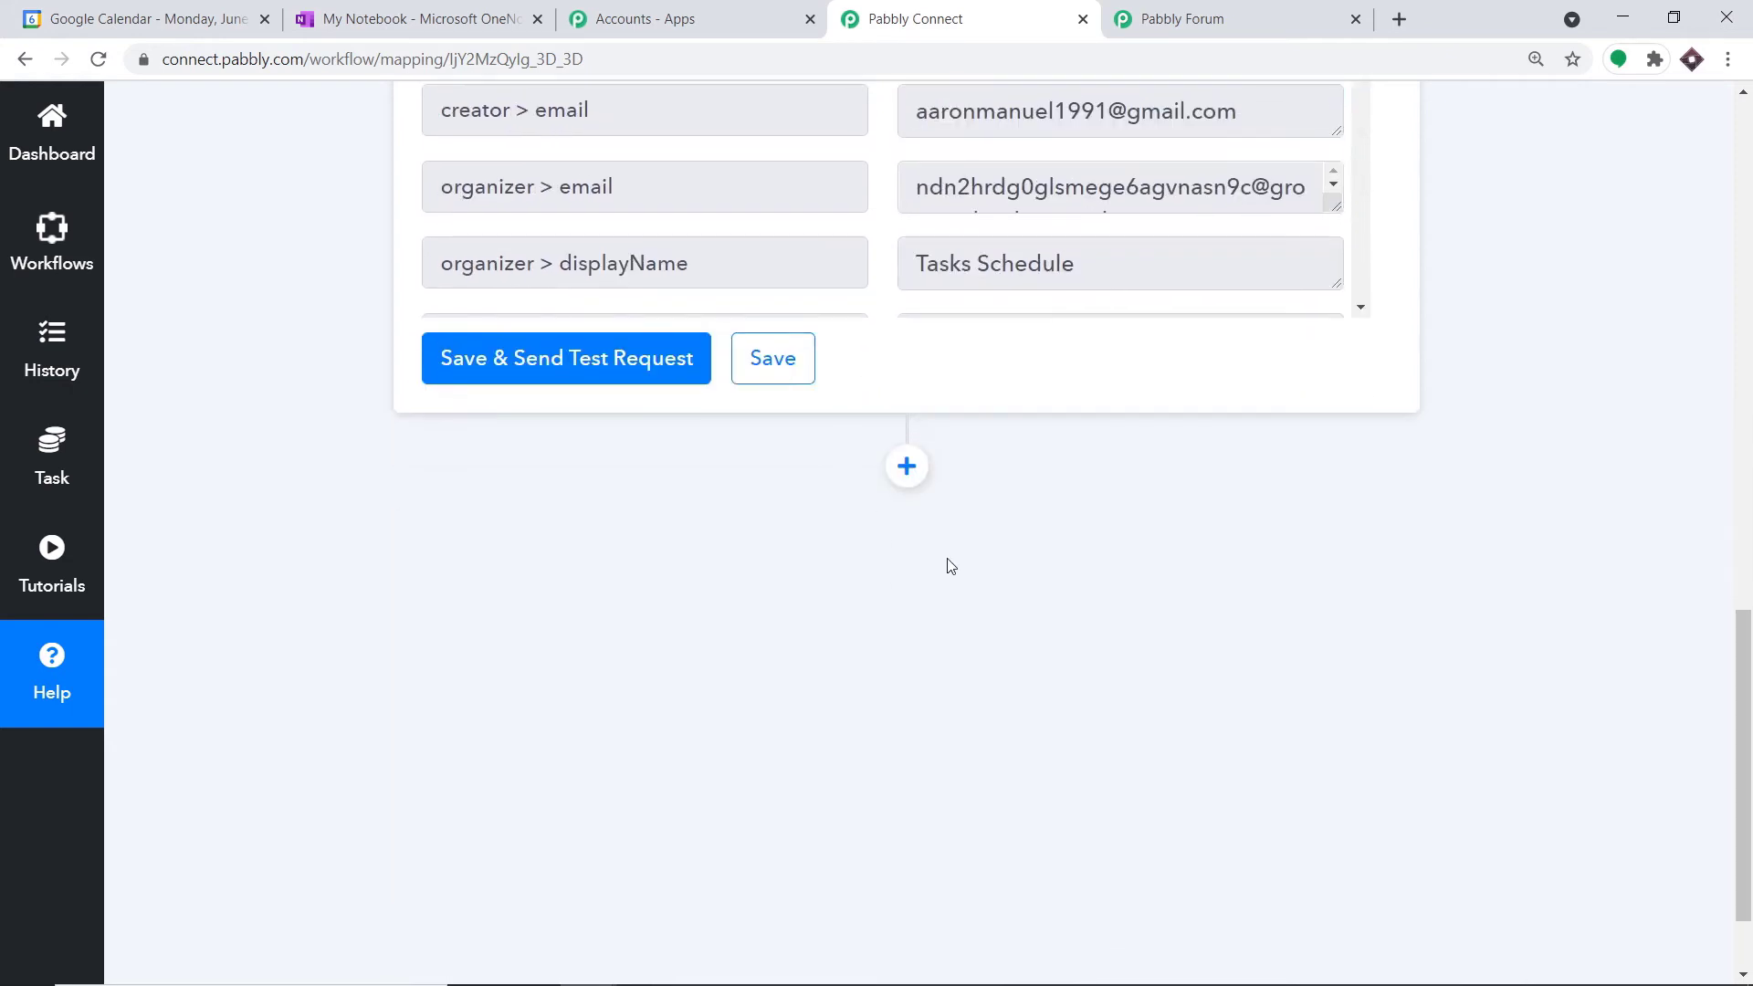
left_click(912, 475)
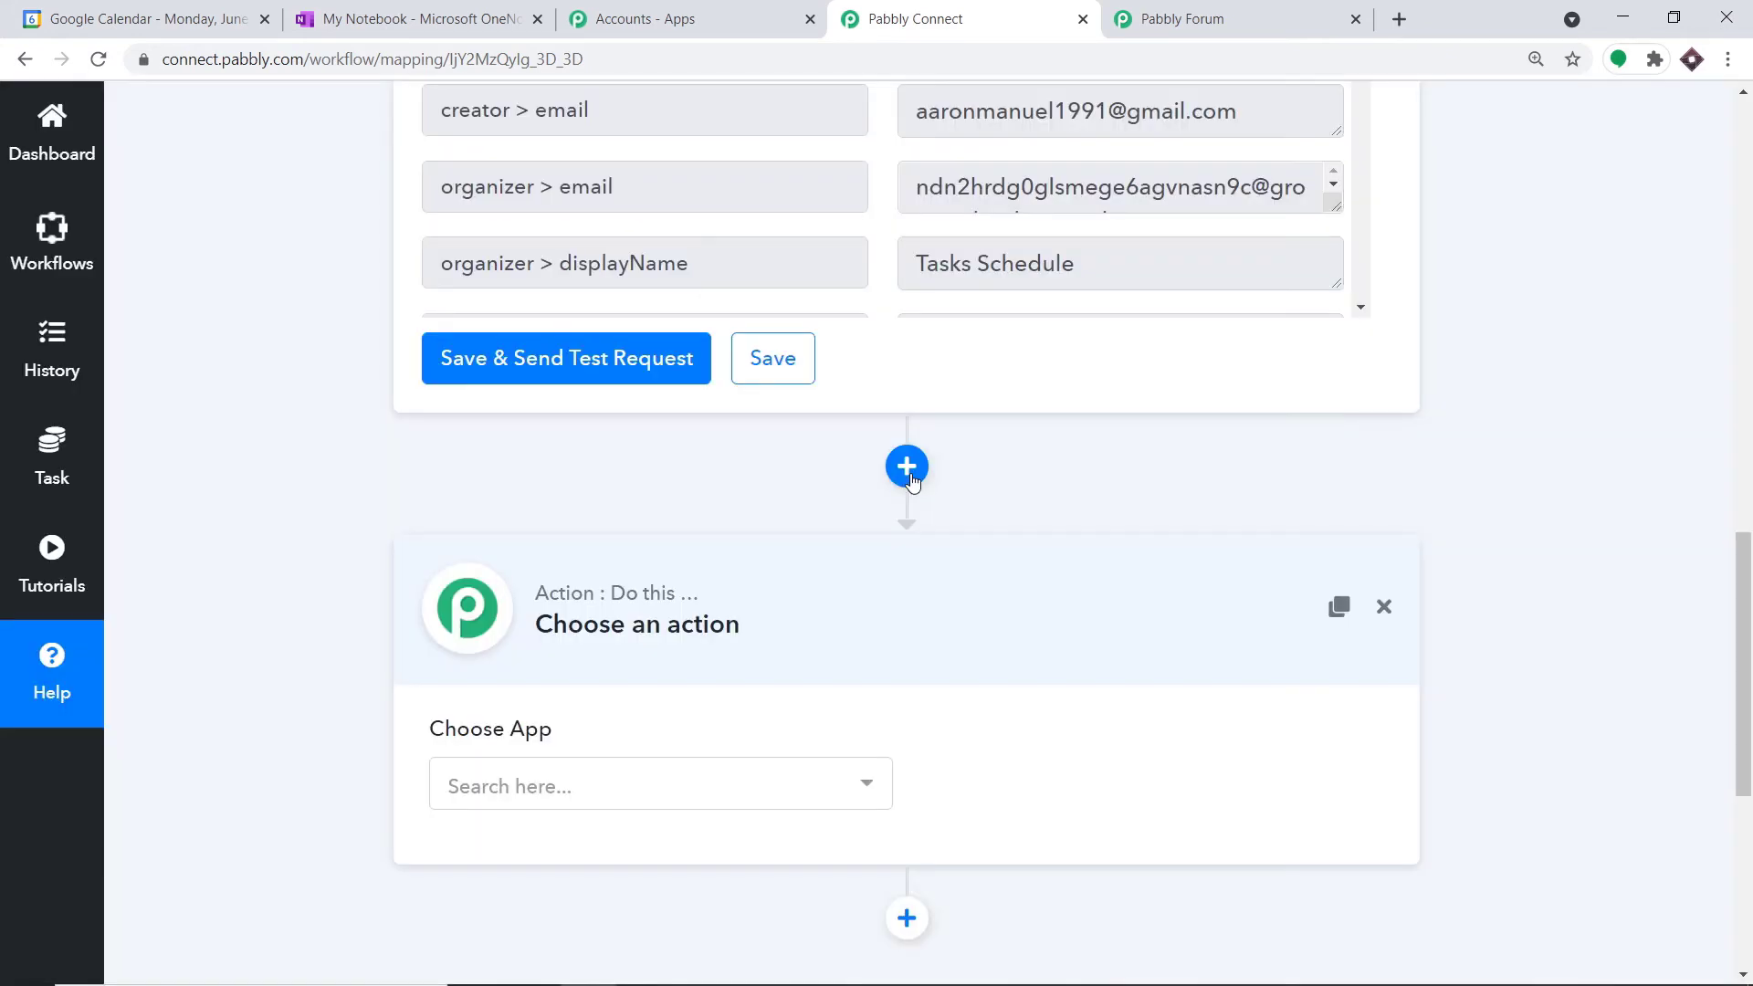
Step: Set the action app to OneNote with the Create Html Note in Section event
scroll(943, 532, "down", 3)
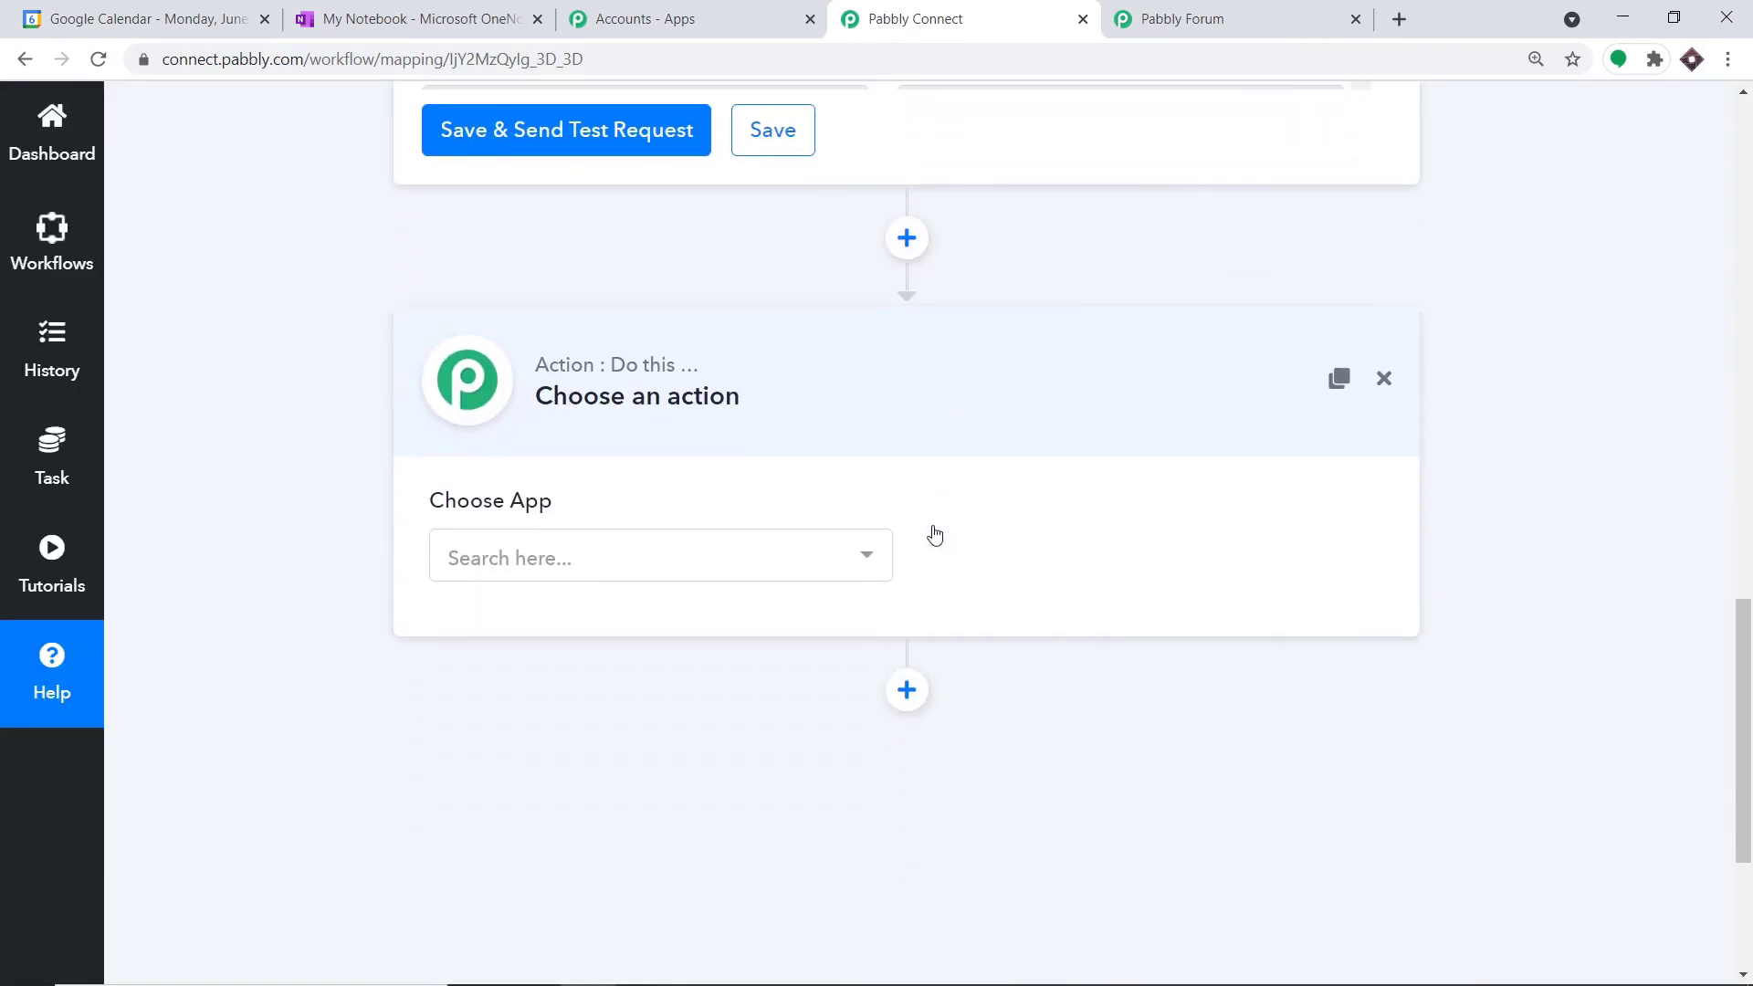
left_click(791, 561)
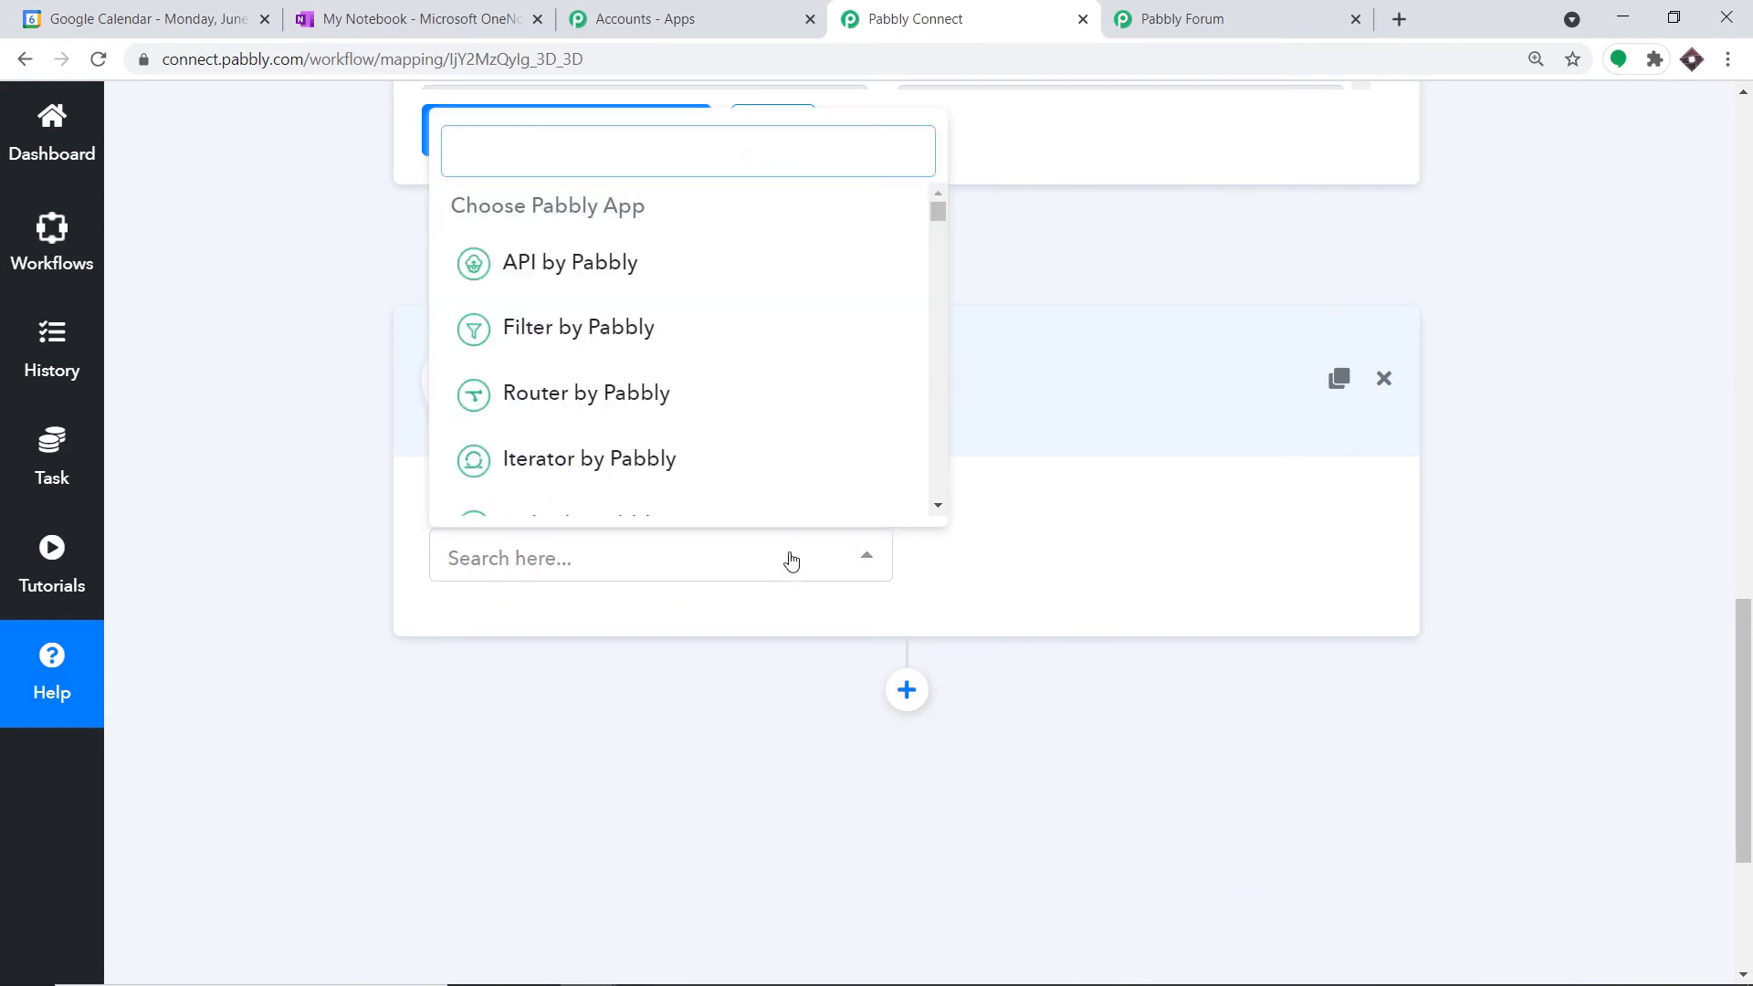
type("one")
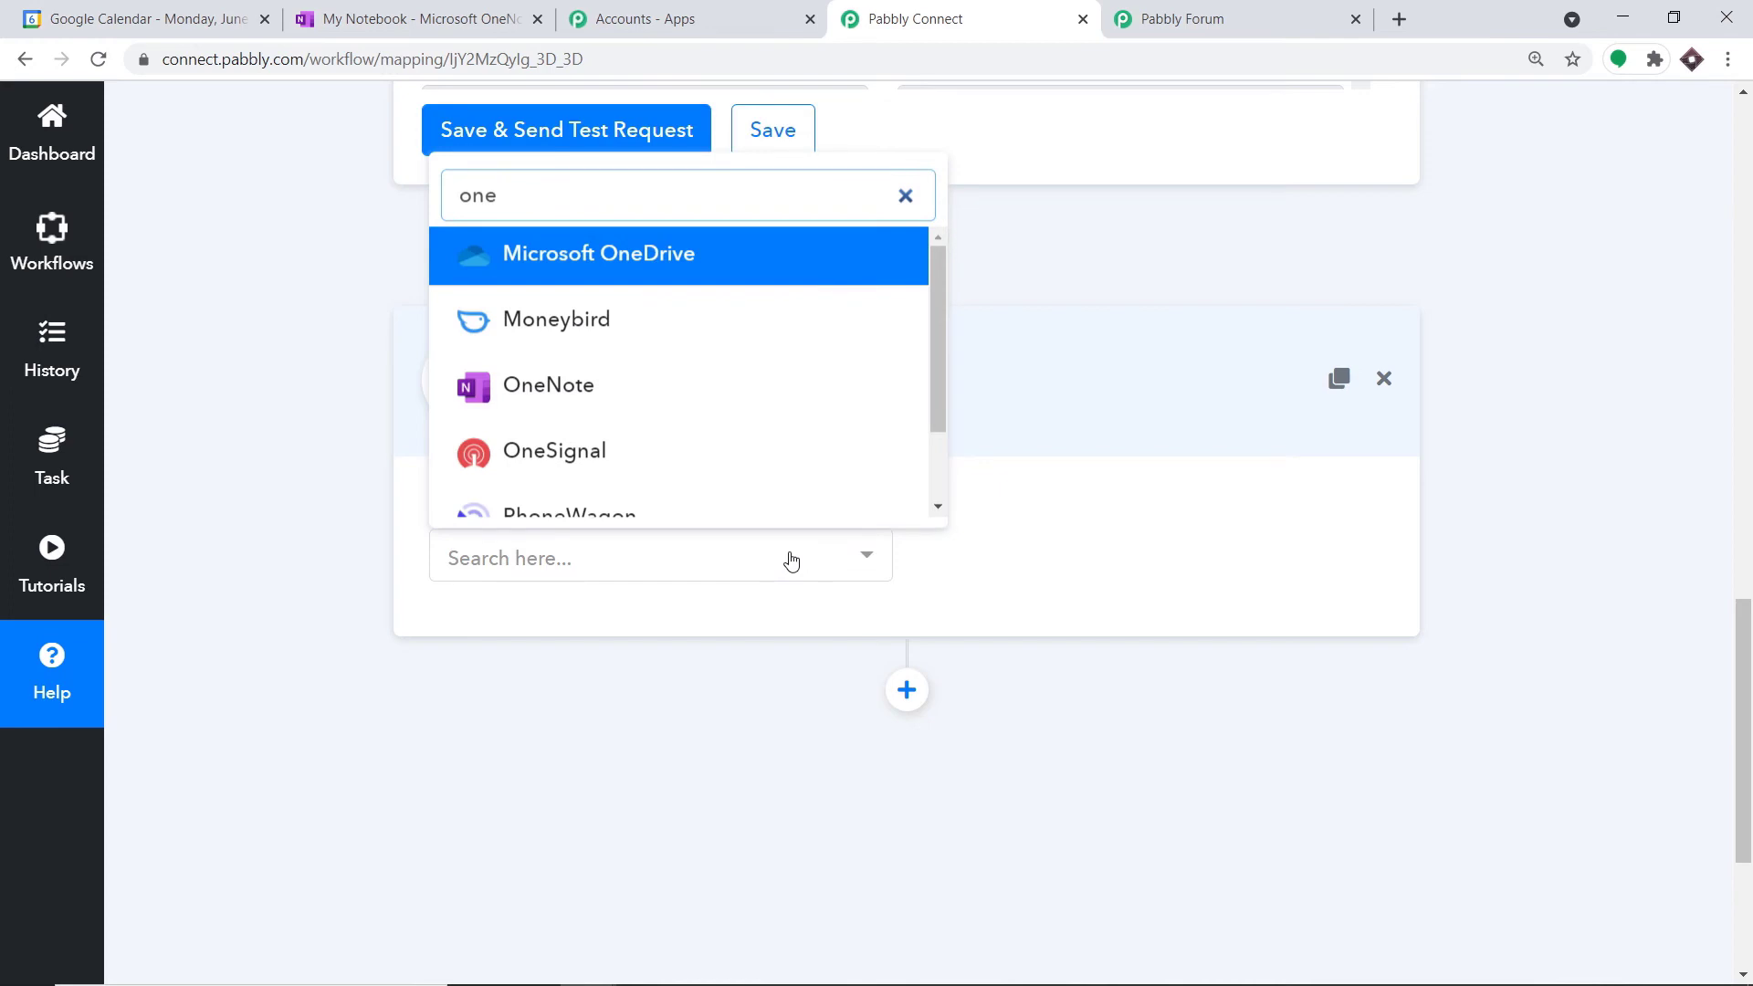
left_click(648, 404)
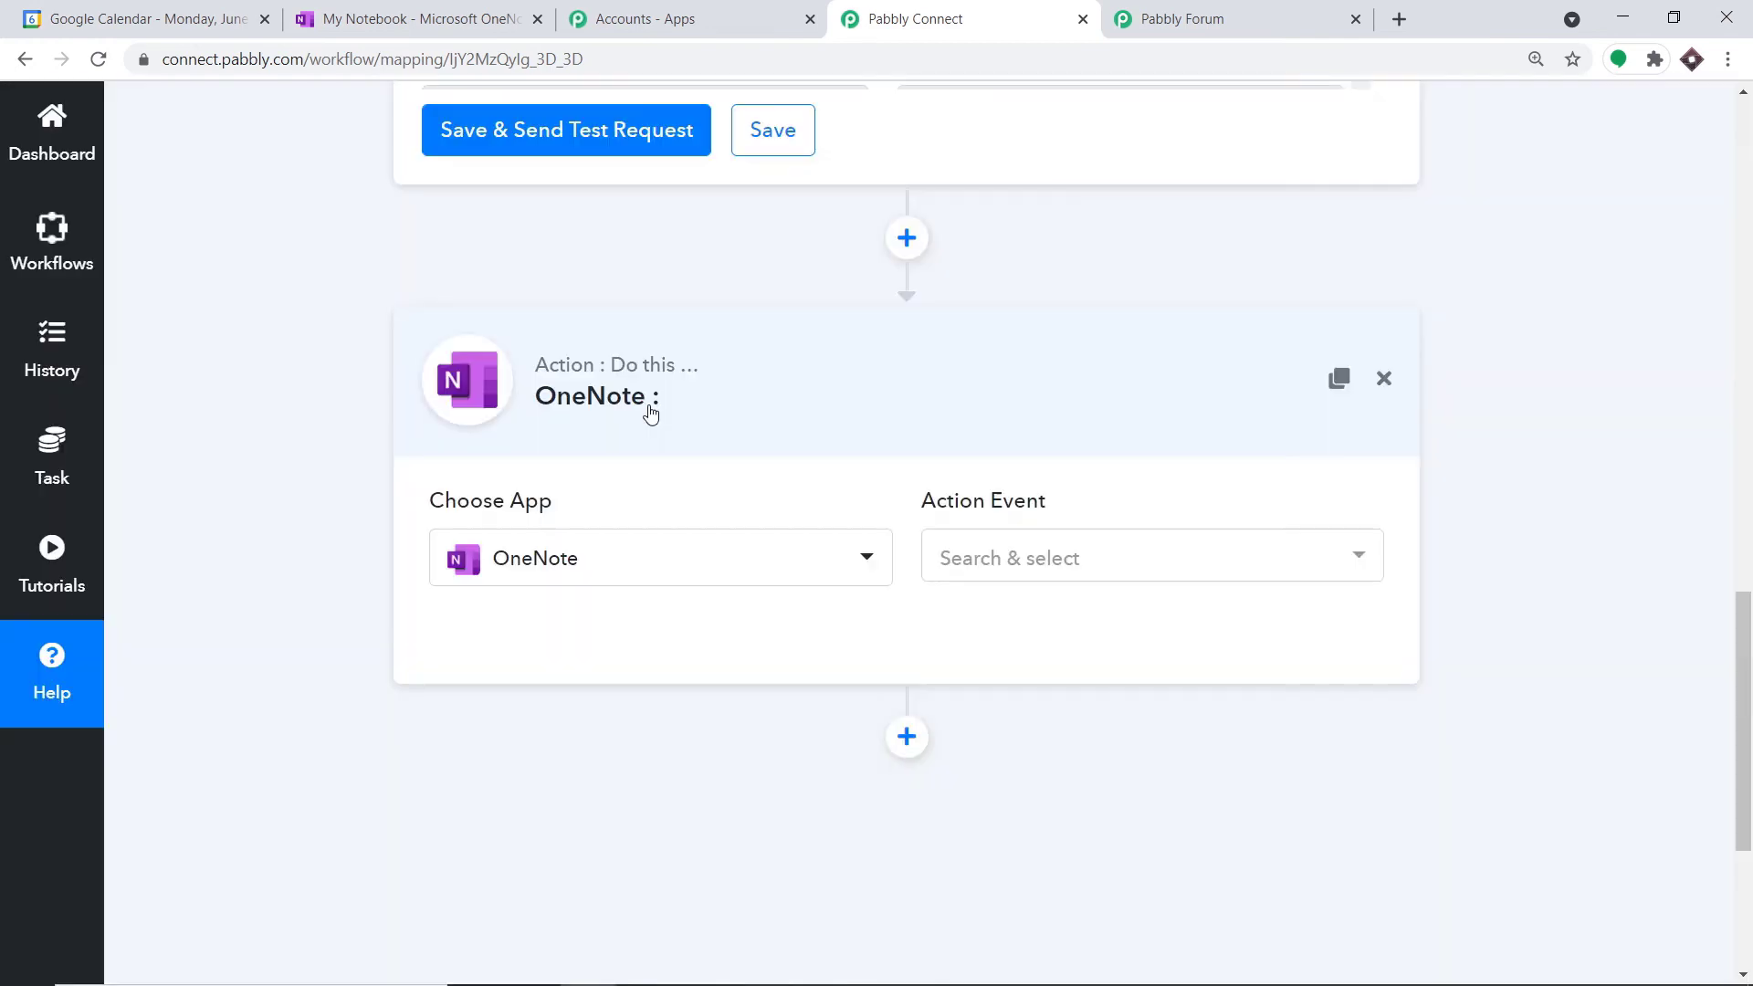
left_click(1097, 561)
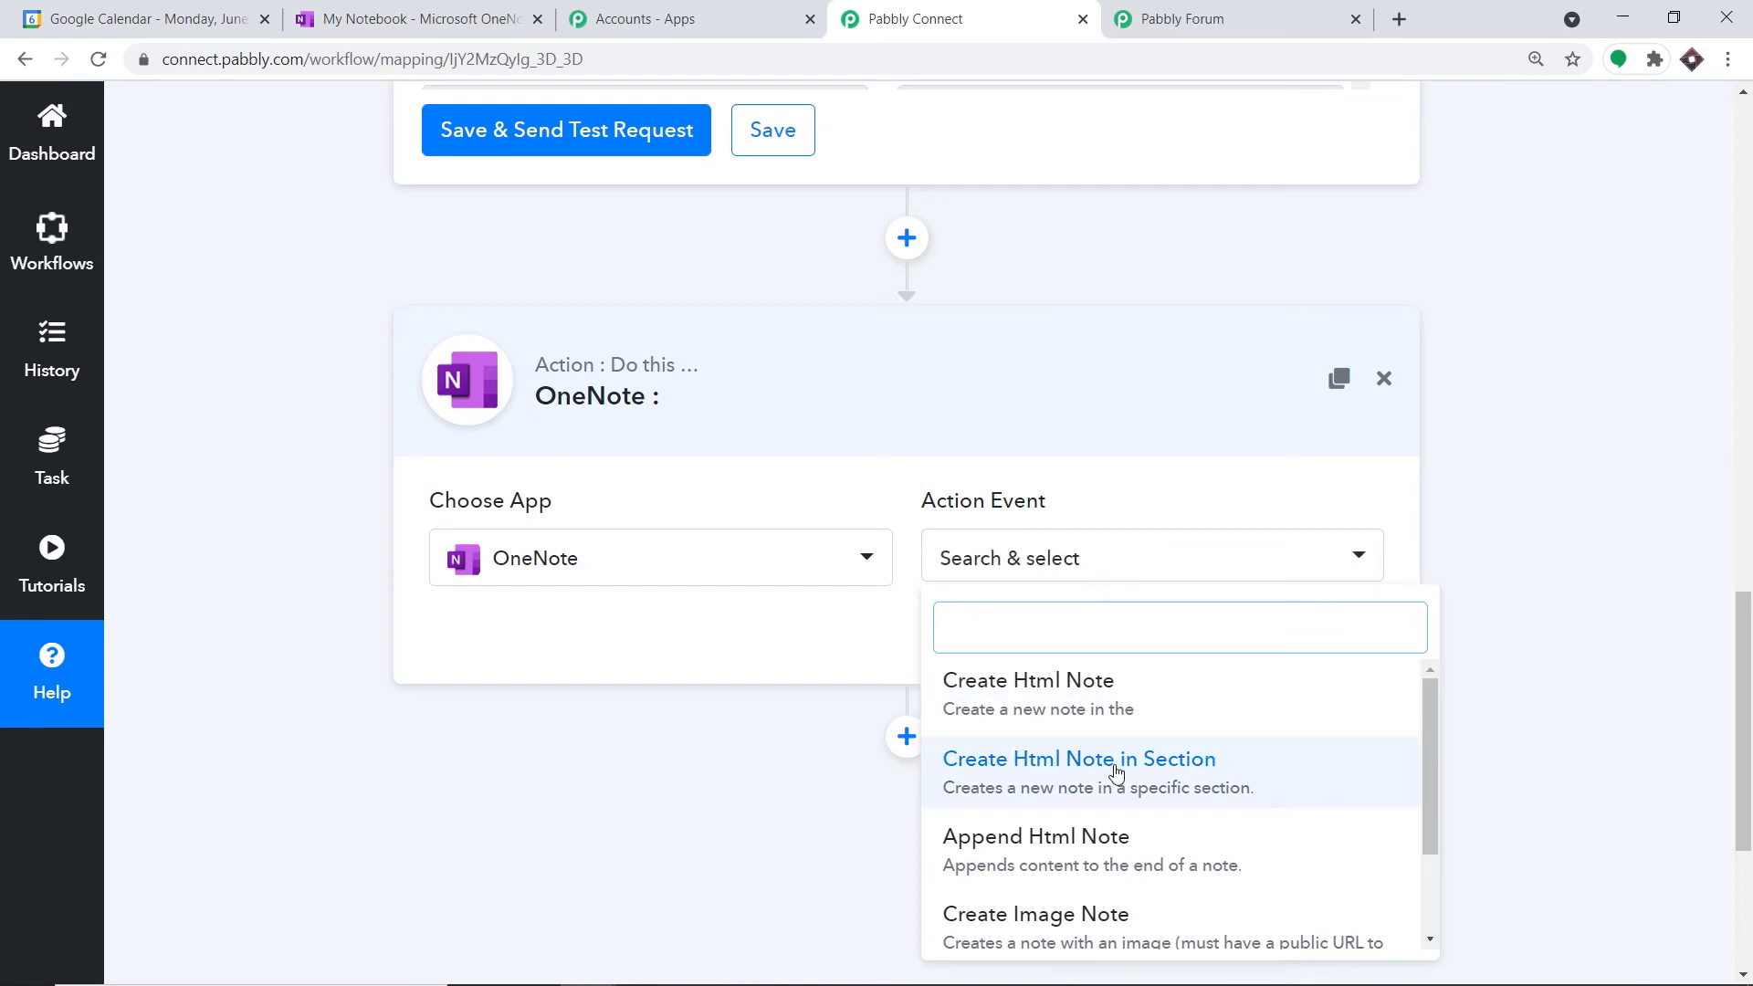
left_click(1116, 772)
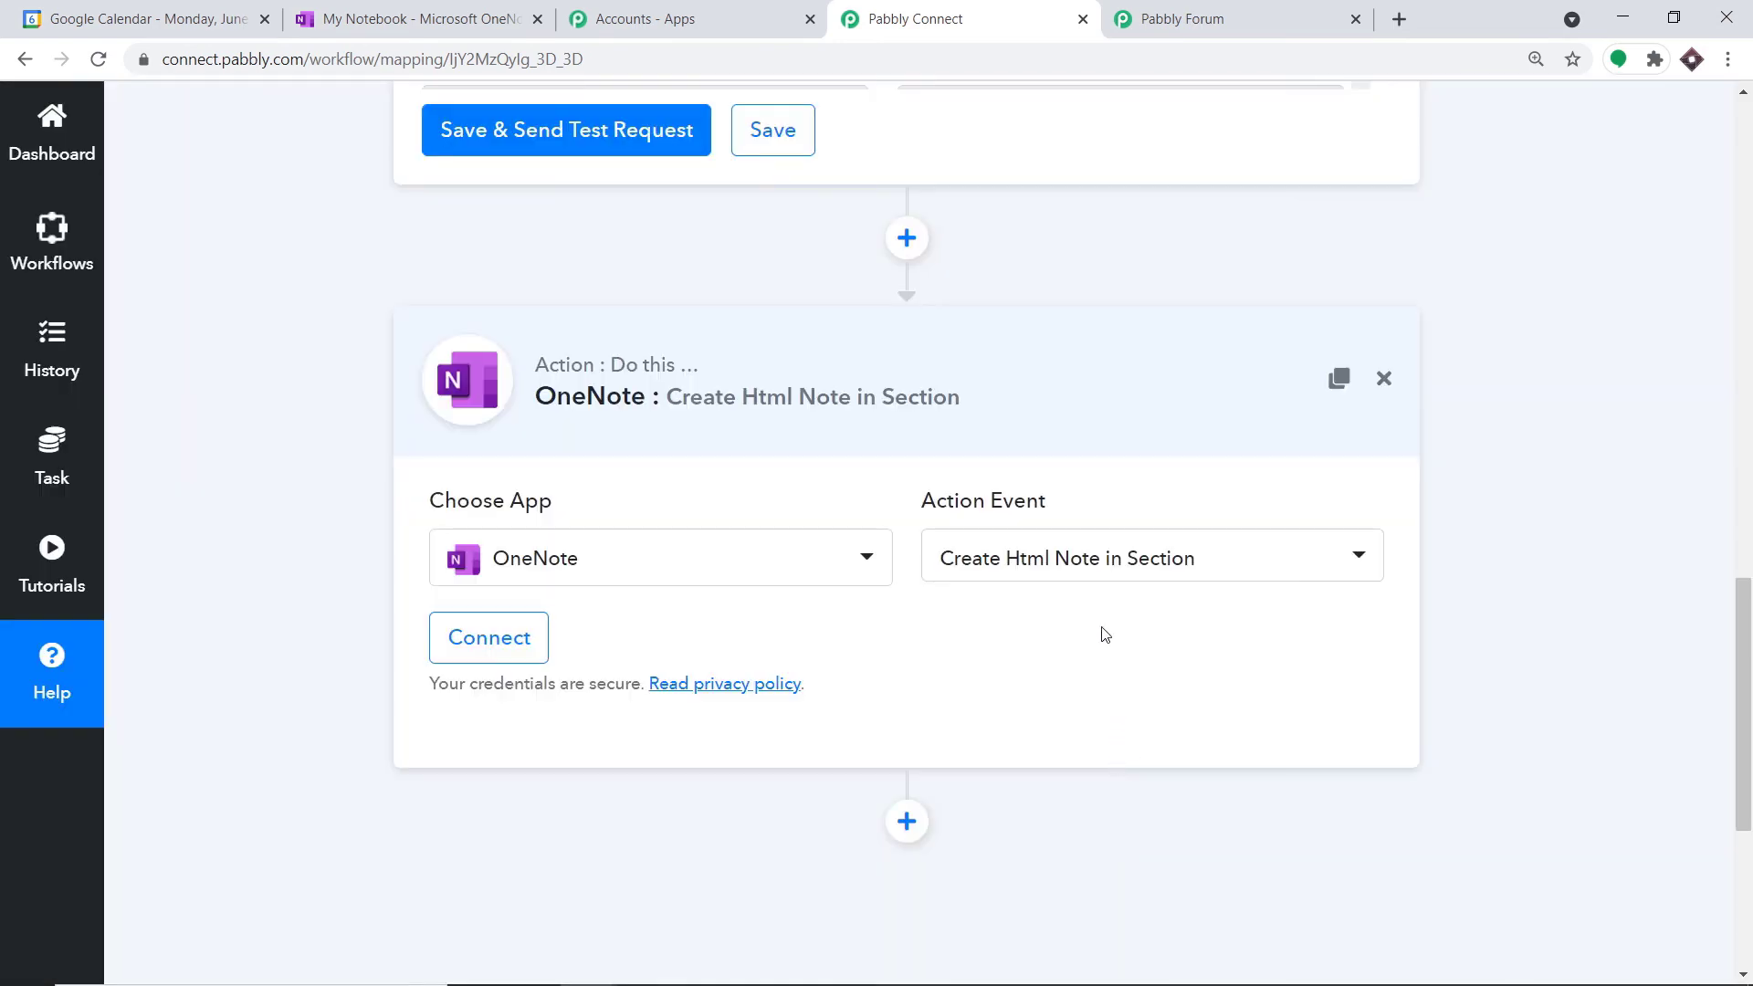
Step: Browse the other OneNote actions, keep Create Html Note in Section, and begin connecting OneNote
left_click(1109, 568)
scroll(1086, 694, "down", 3)
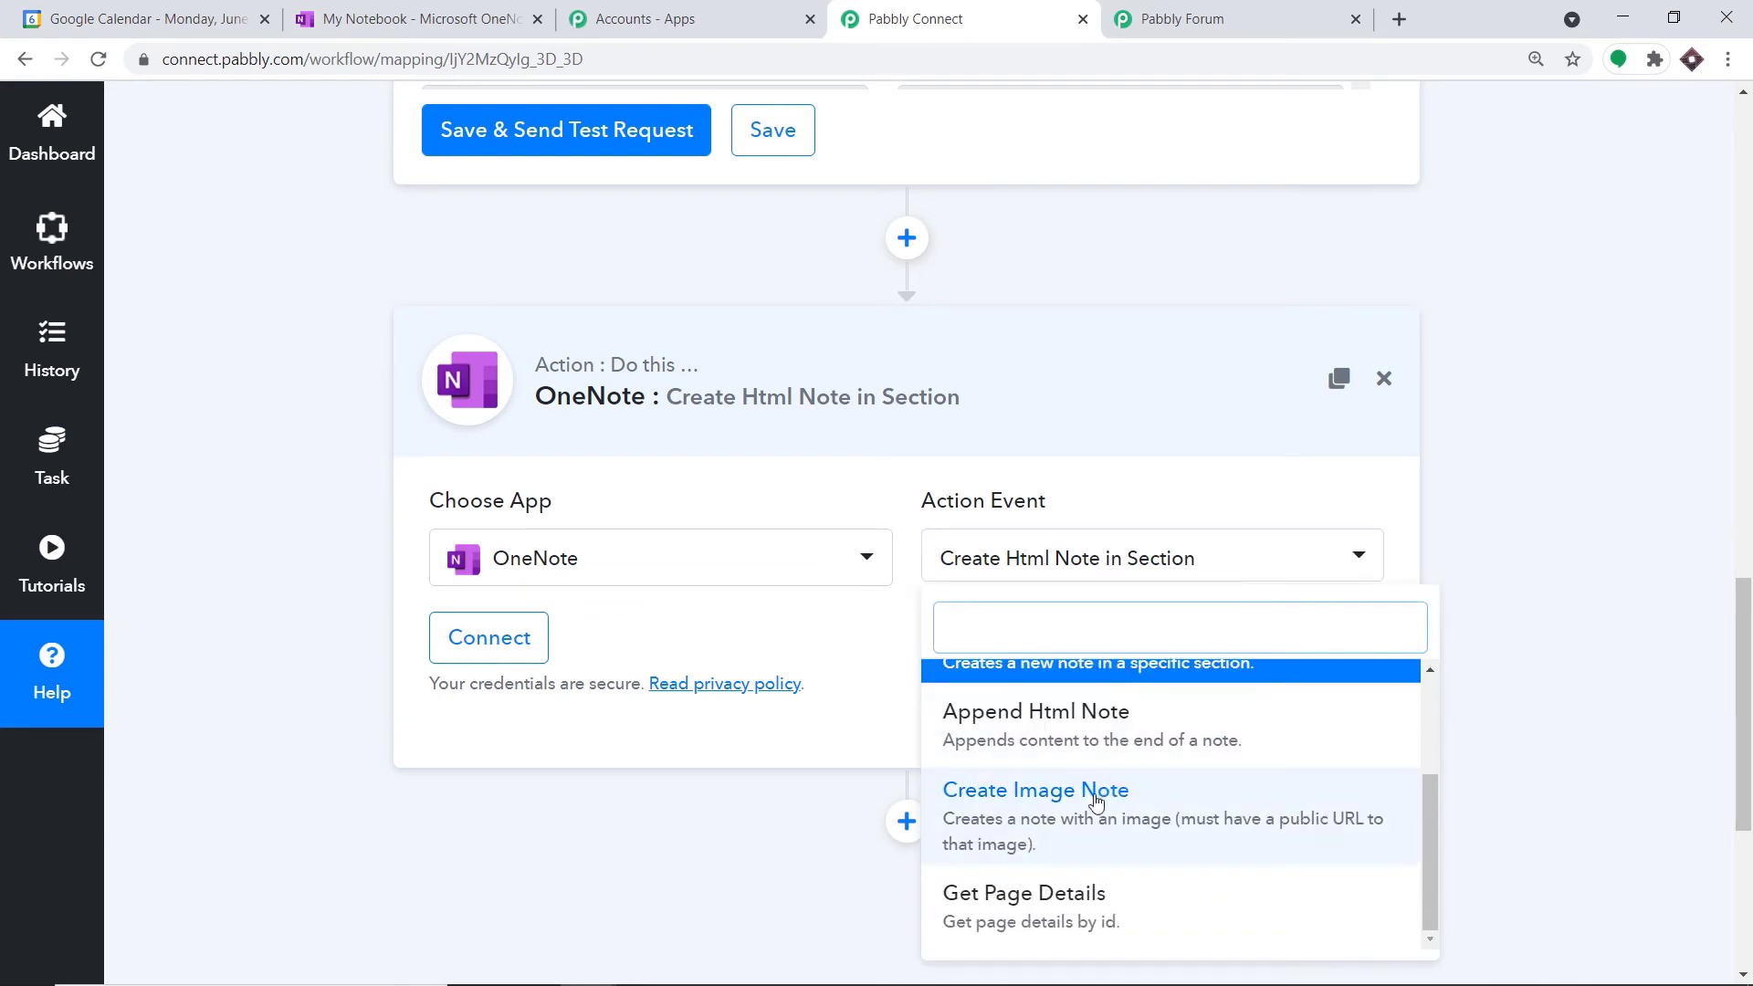
scroll(1173, 819, "down", 2)
scroll(1010, 822, "up", 2)
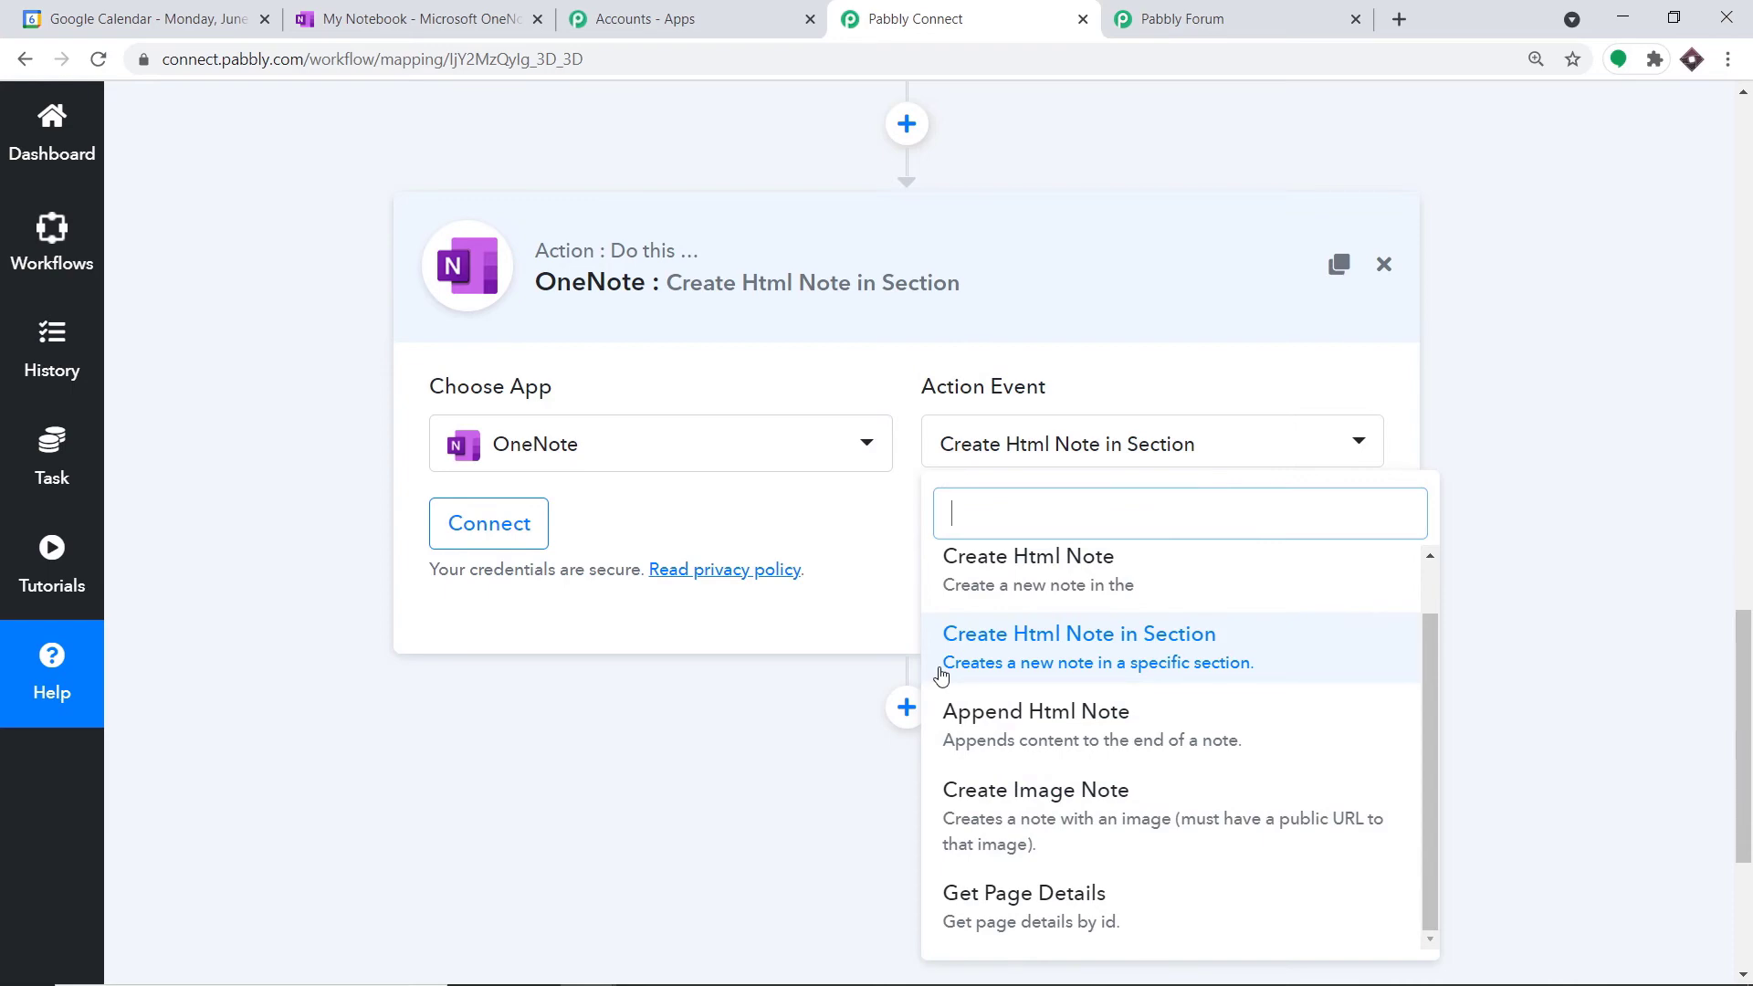
left_click(1183, 19)
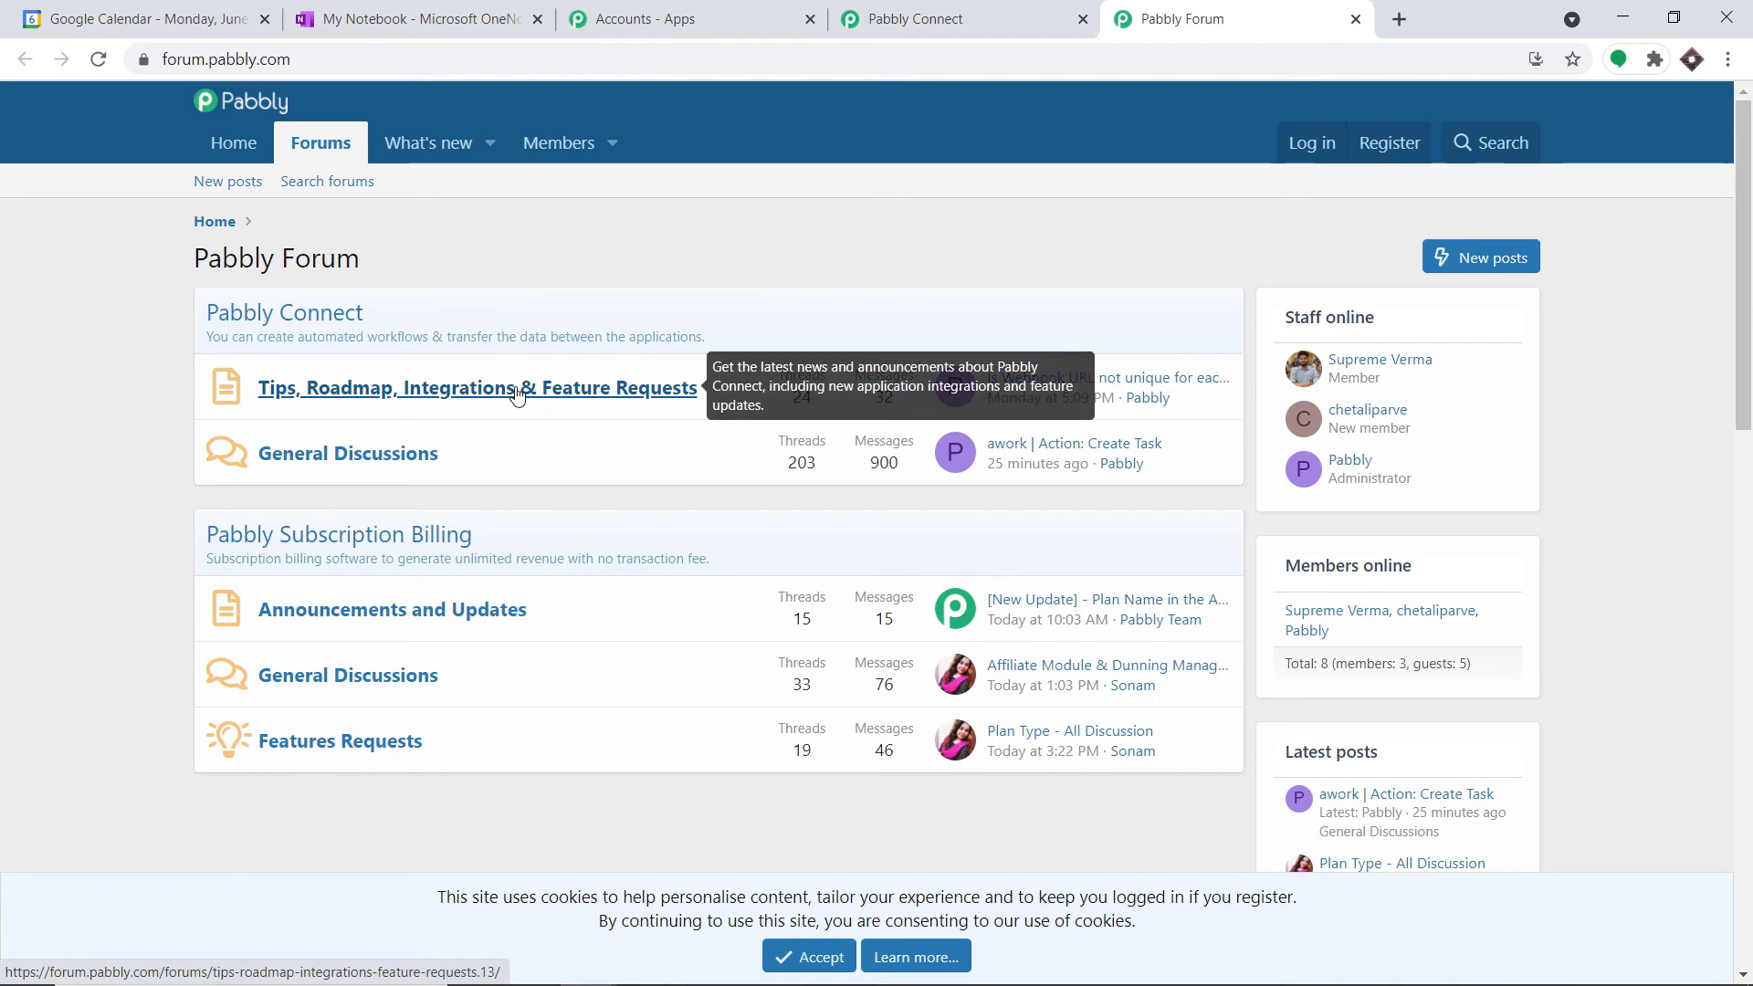
left_click(912, 9)
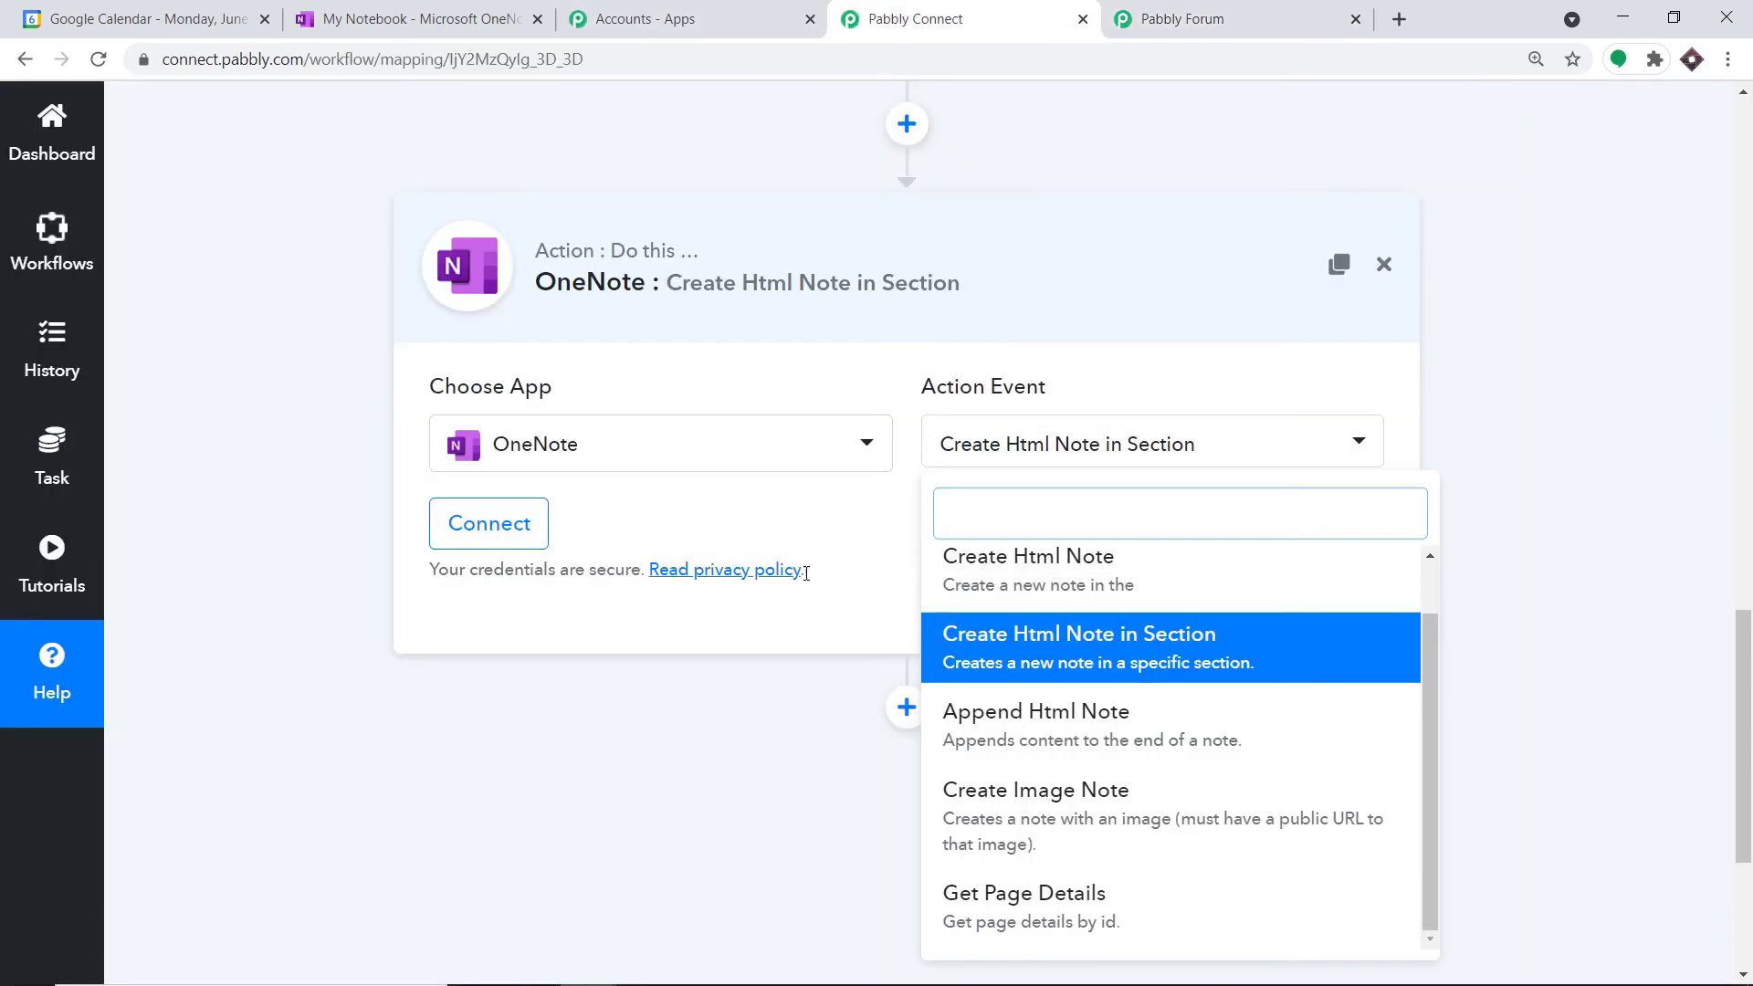
left_click(811, 617)
left_click(493, 546)
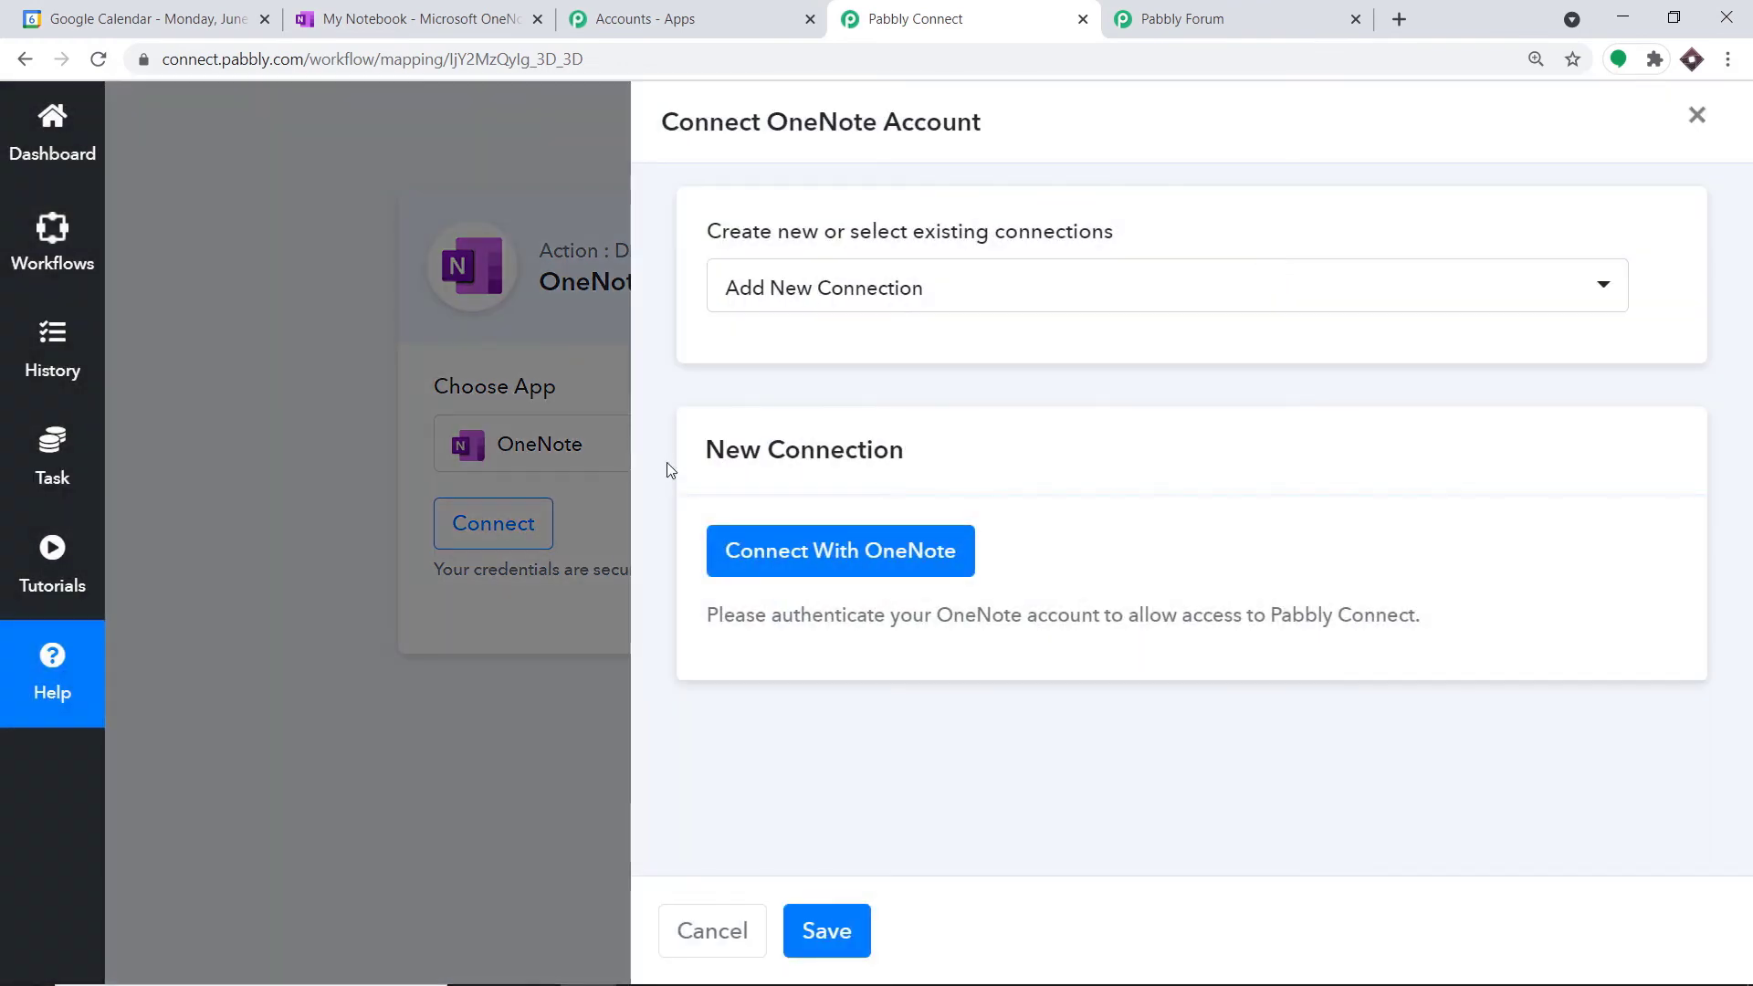
Step: Authorize the OneNote connection and select My Notebook after checking OneNote's notebook list
left_click(865, 548)
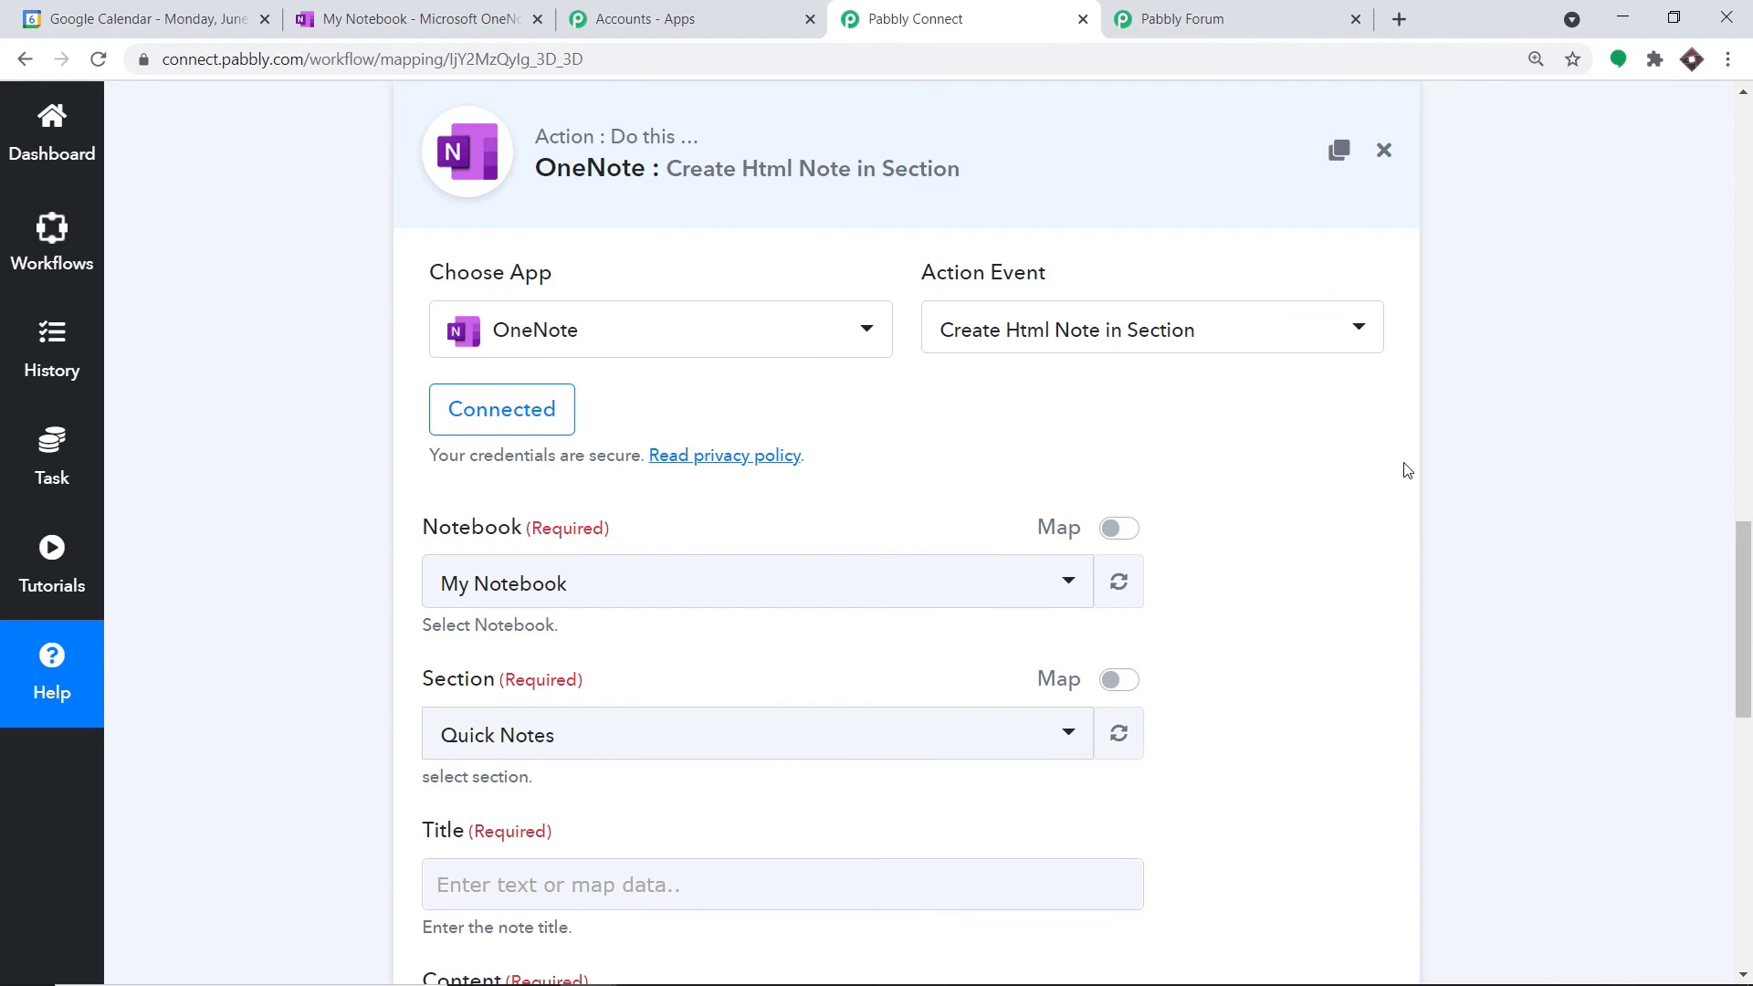
scroll(1242, 498, "down", 2)
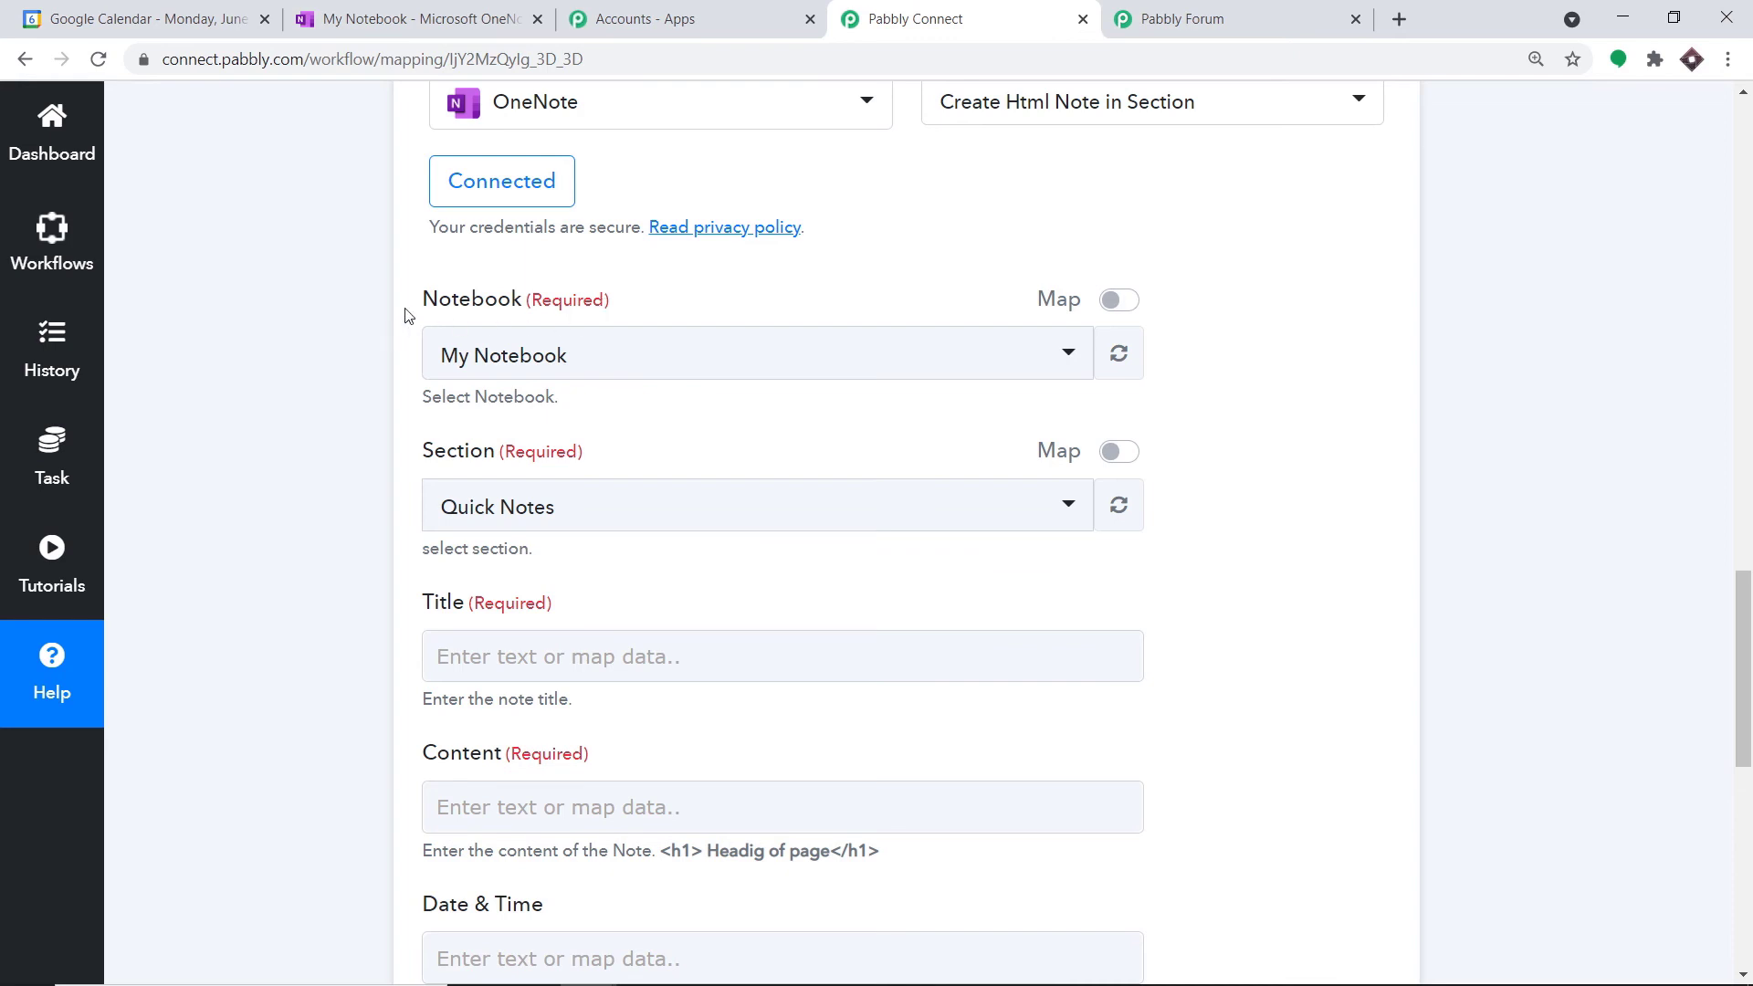
left_click(543, 361)
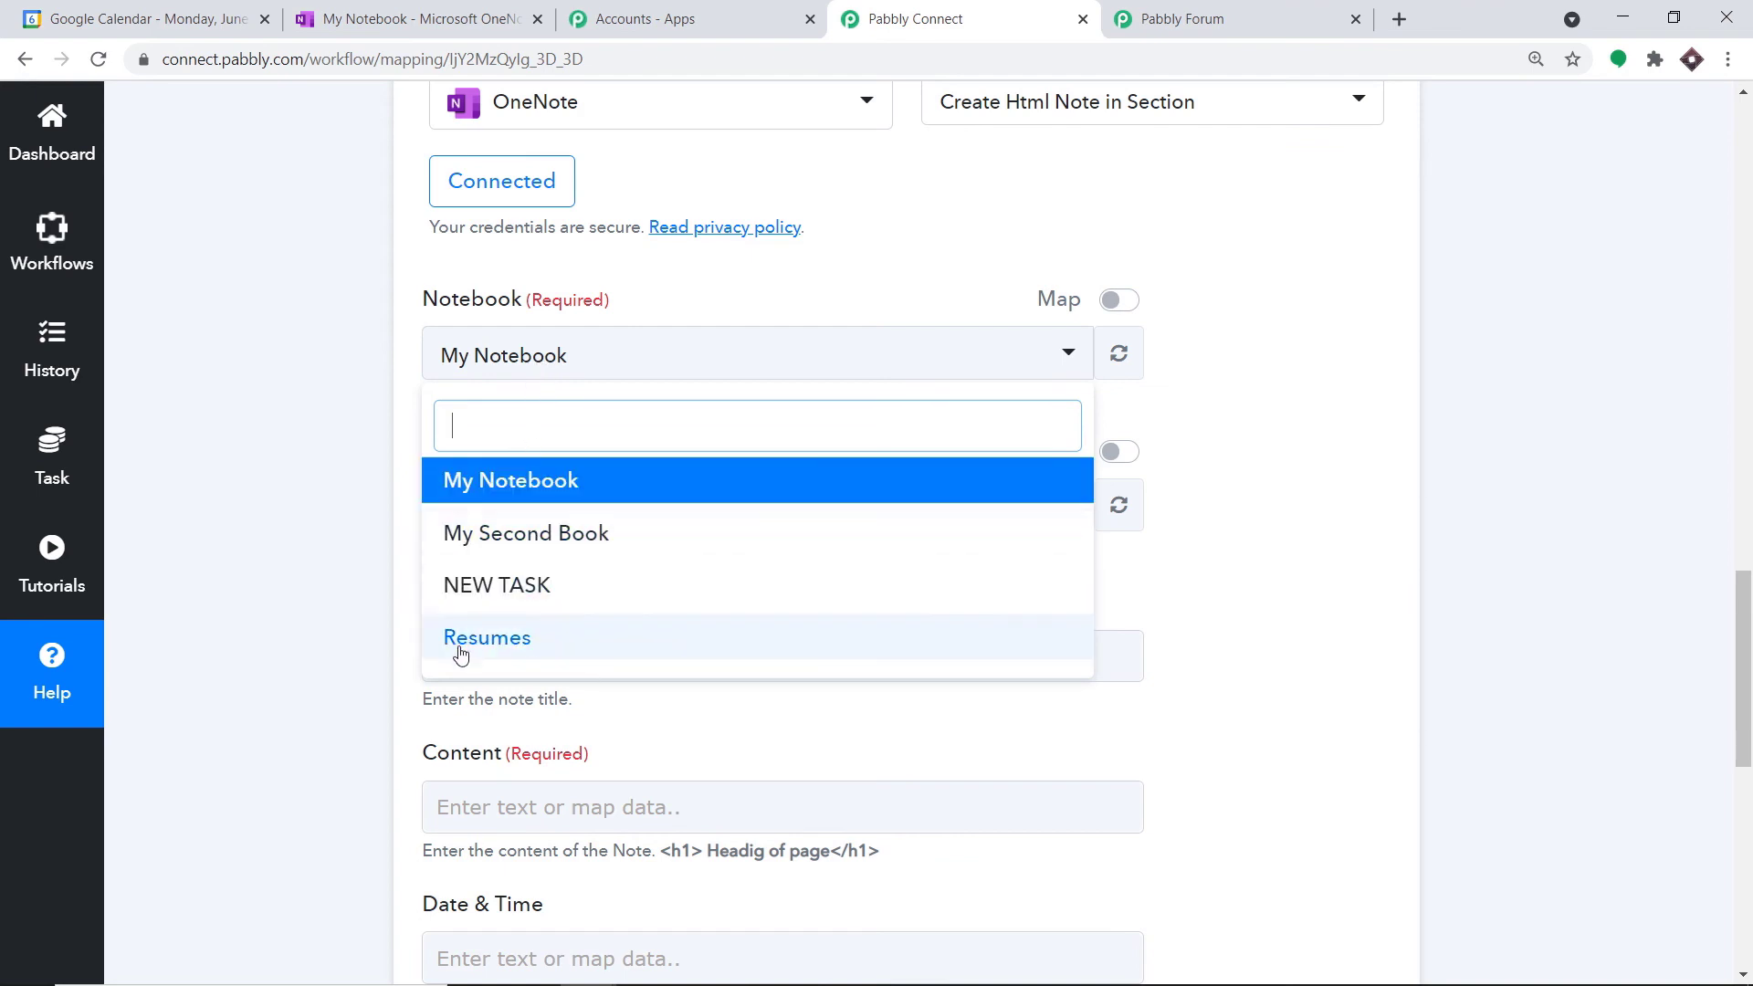
left_click(384, 17)
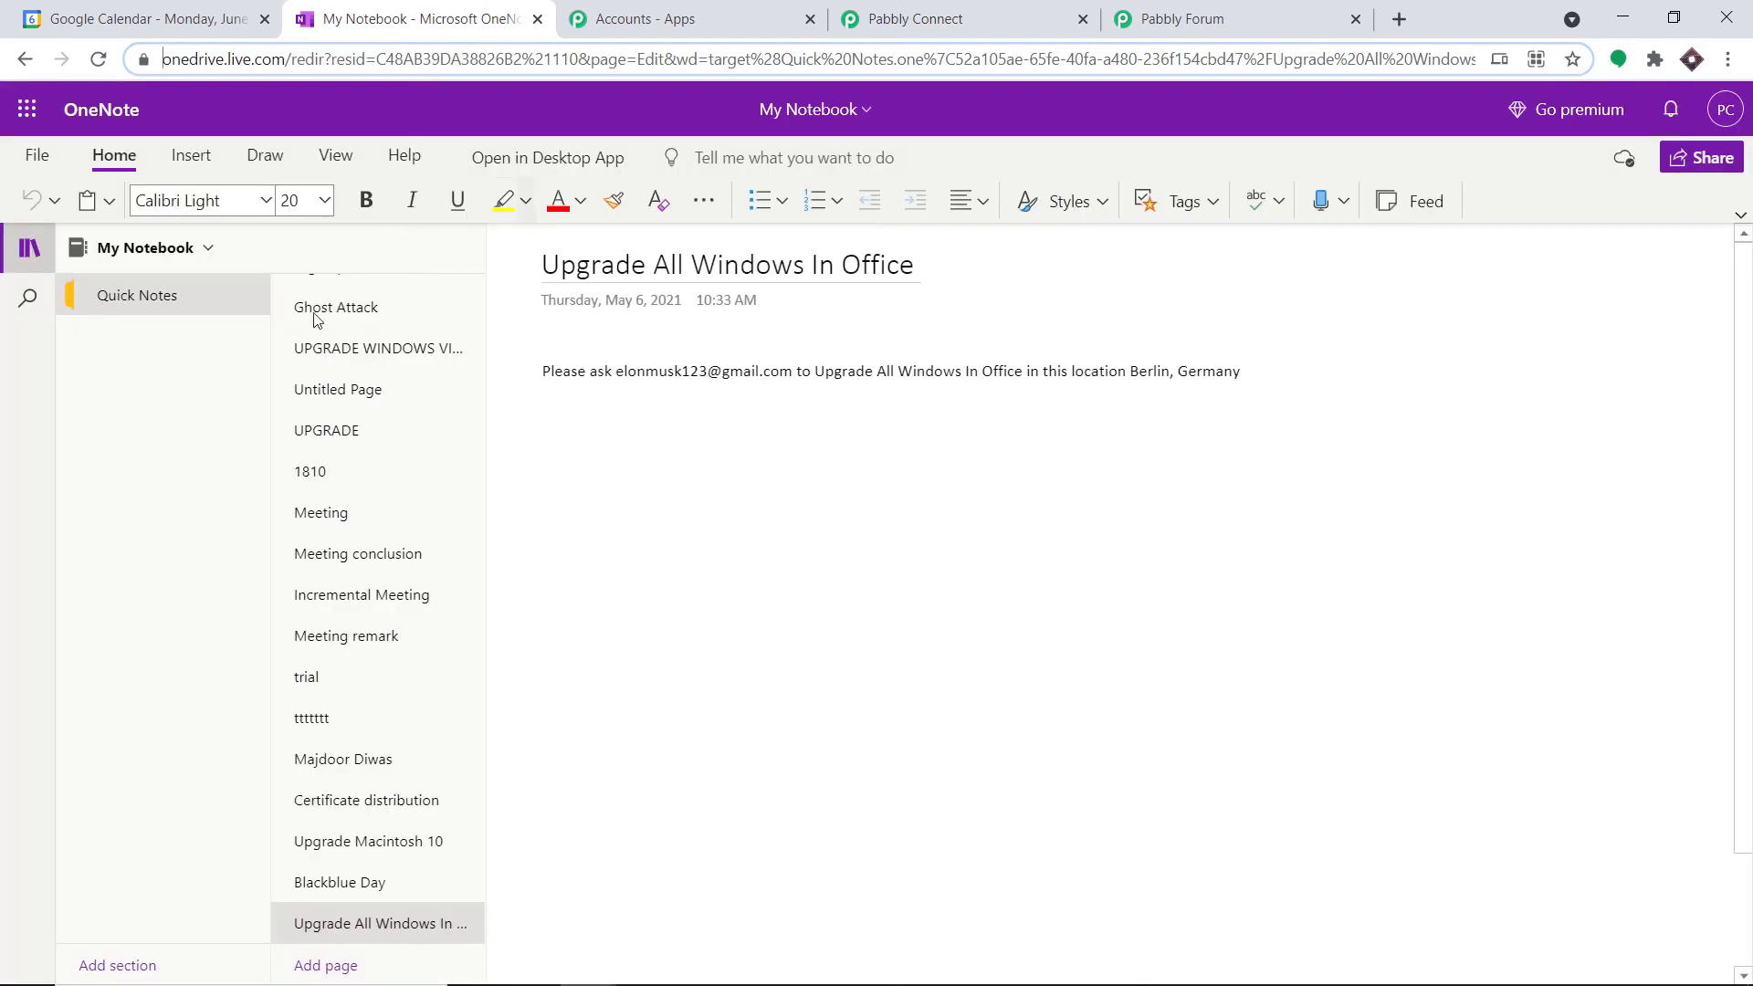
left_click(207, 250)
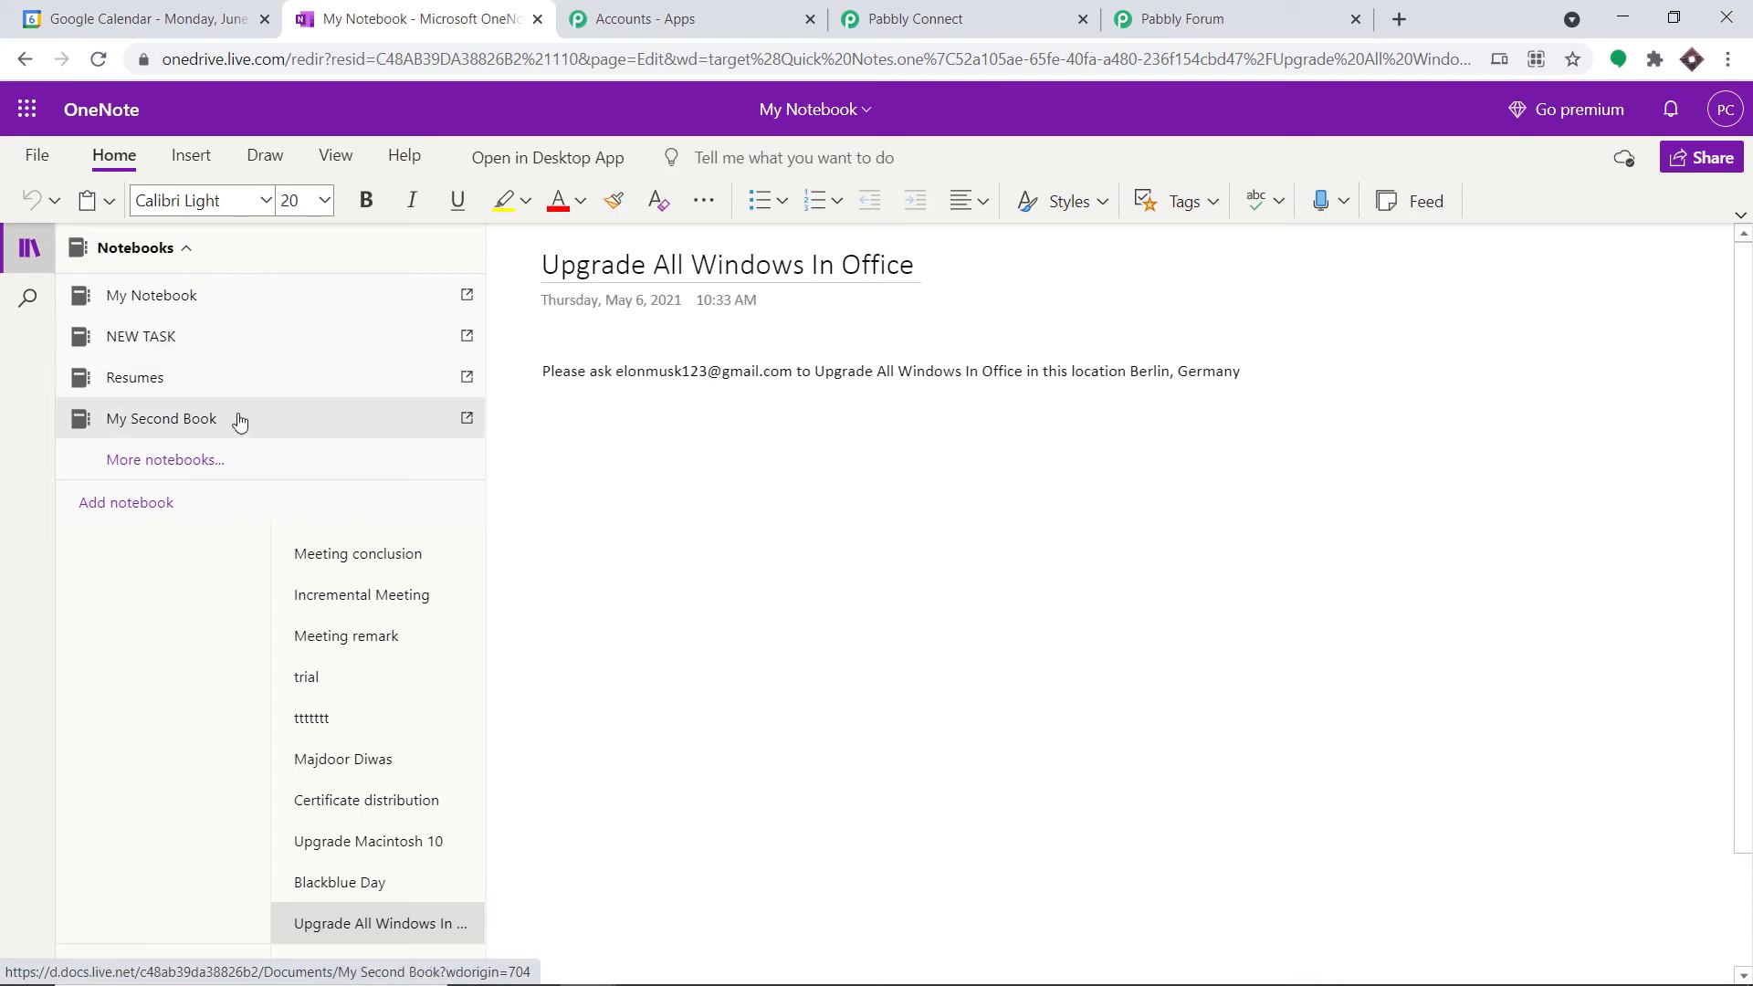
left_click(968, 18)
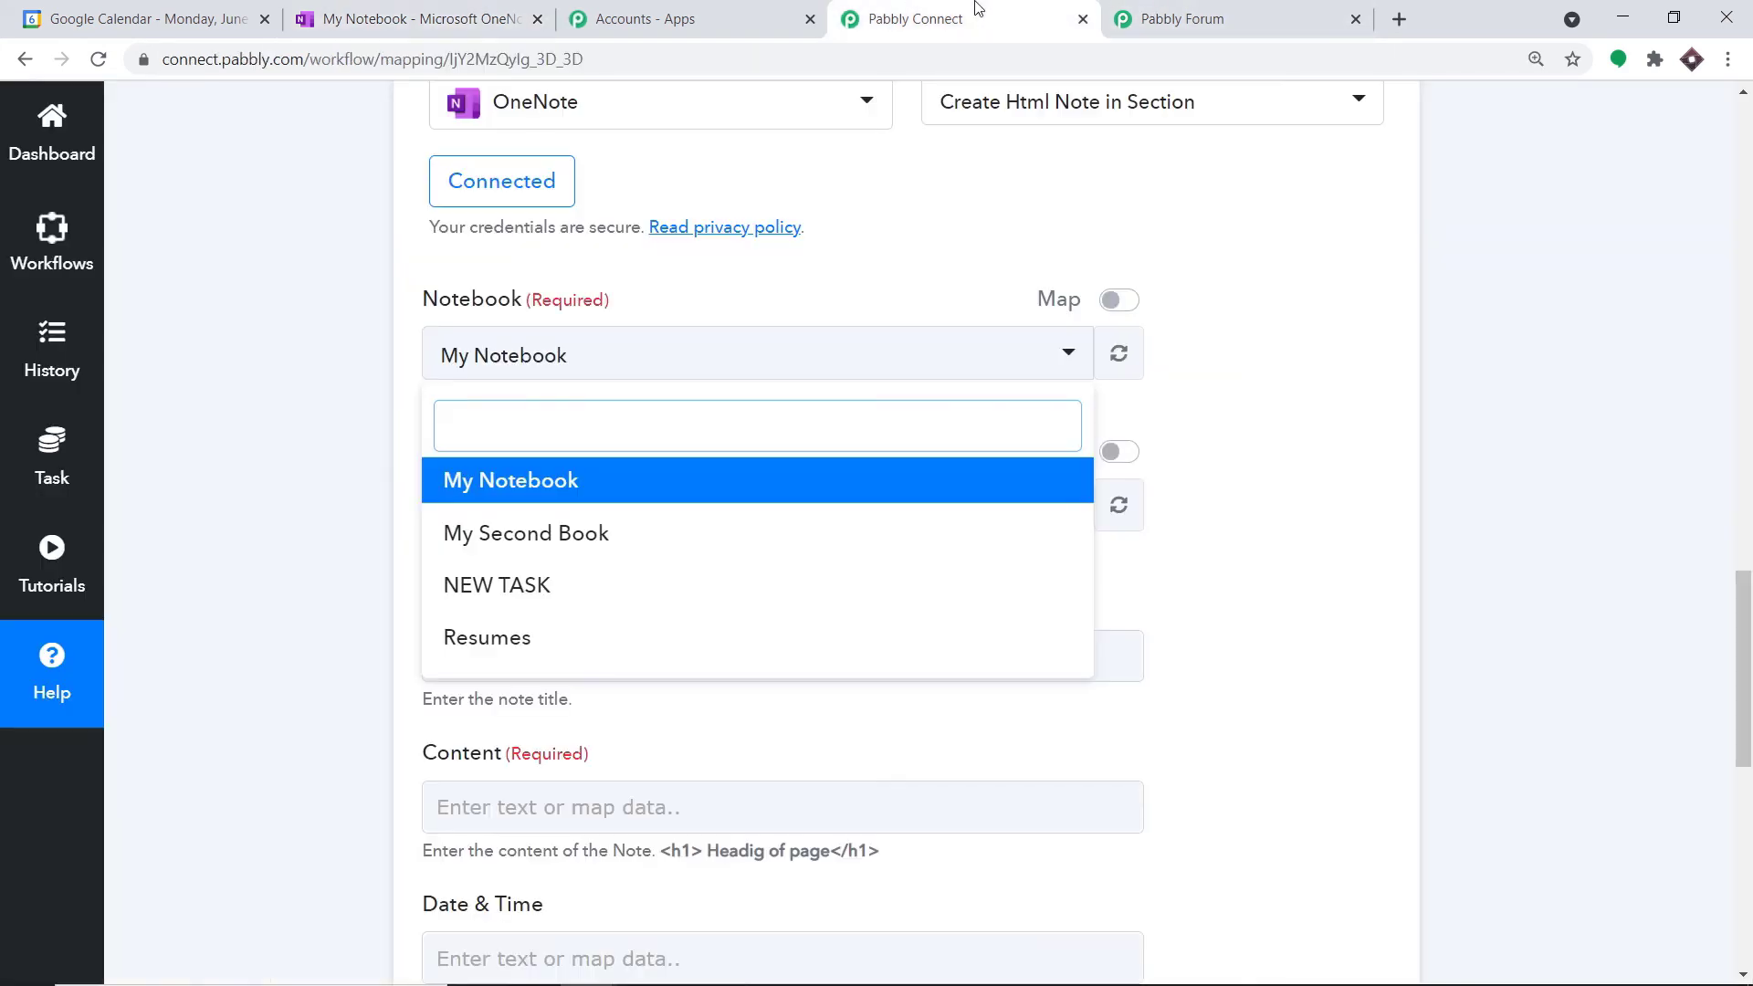
left_click(465, 484)
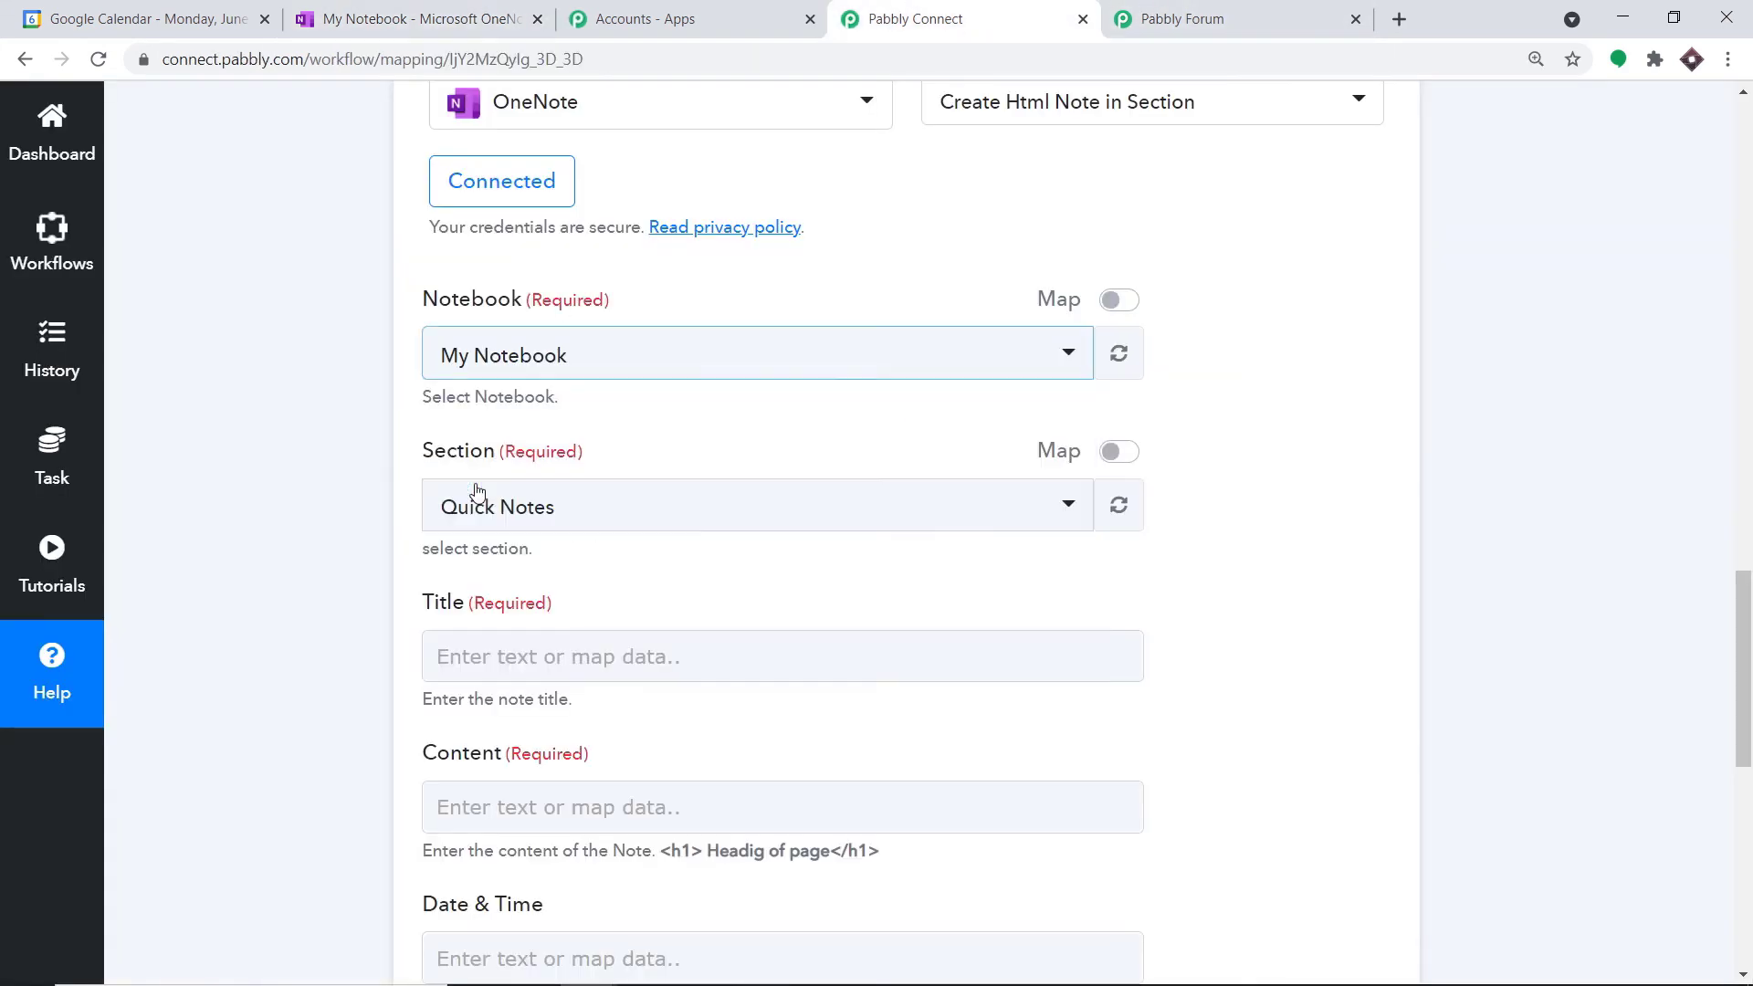
Step: Choose the Quick Notes section and map the Google Calendar event summary into the note Title
scroll(868, 356, "down", 3)
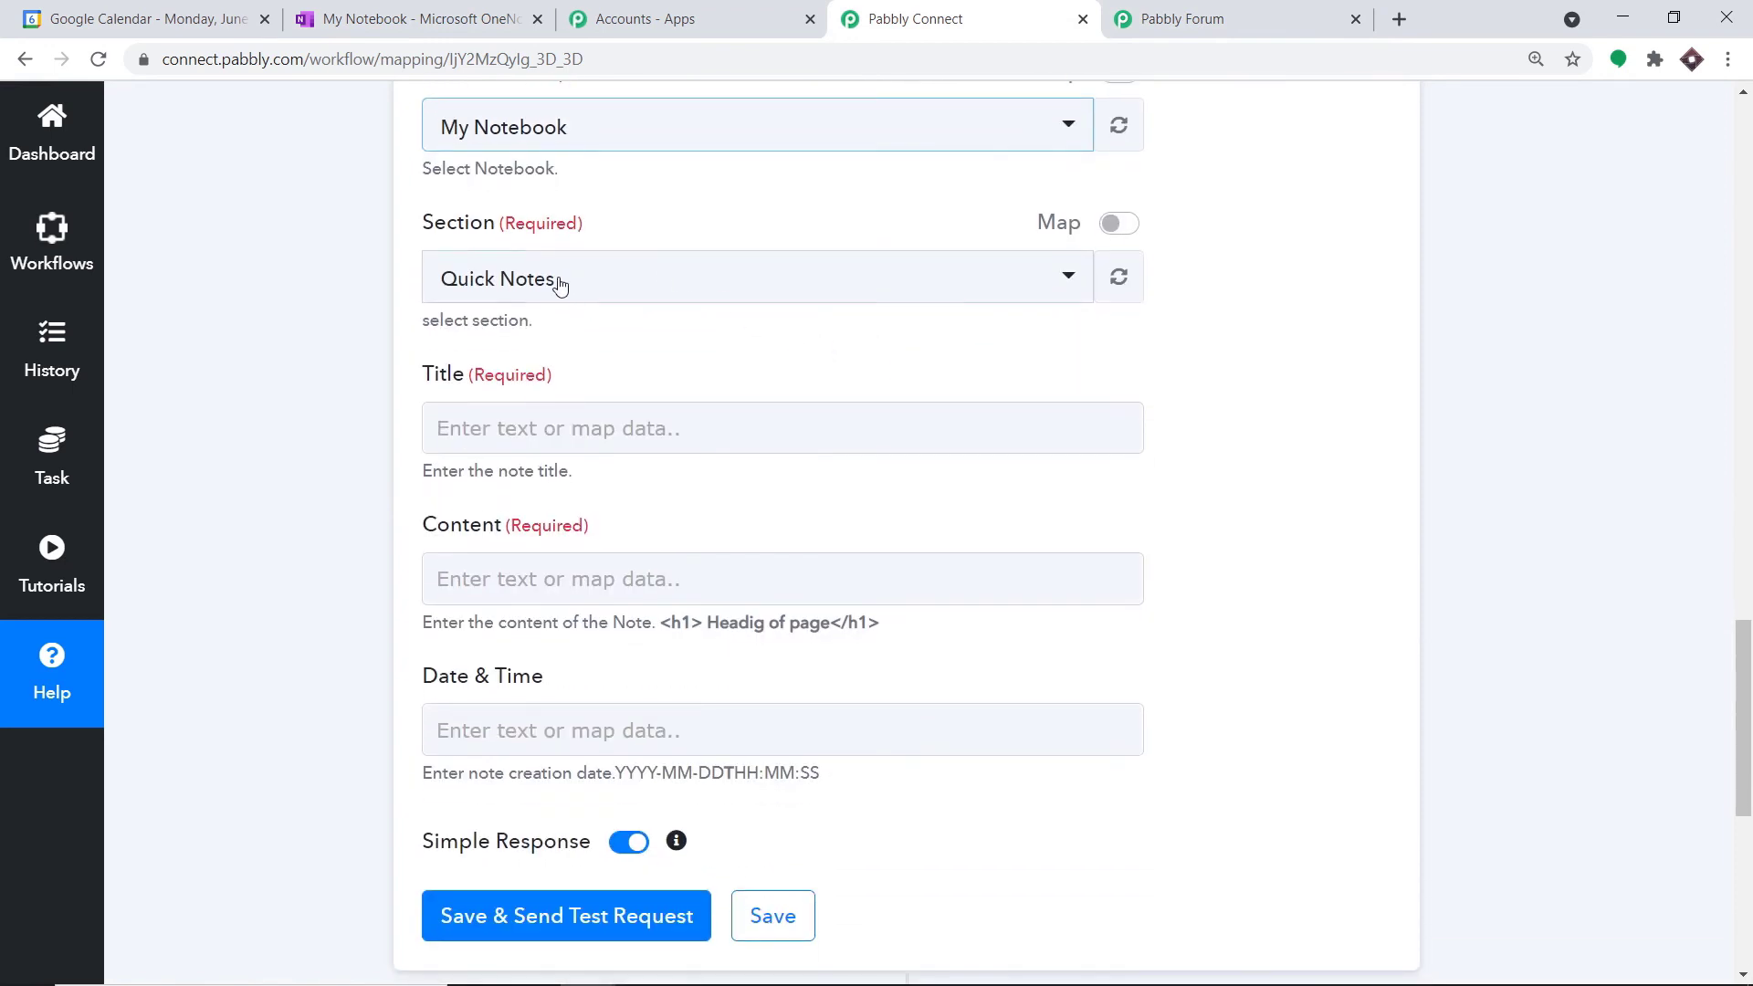
left_click(560, 284)
left_click(568, 404)
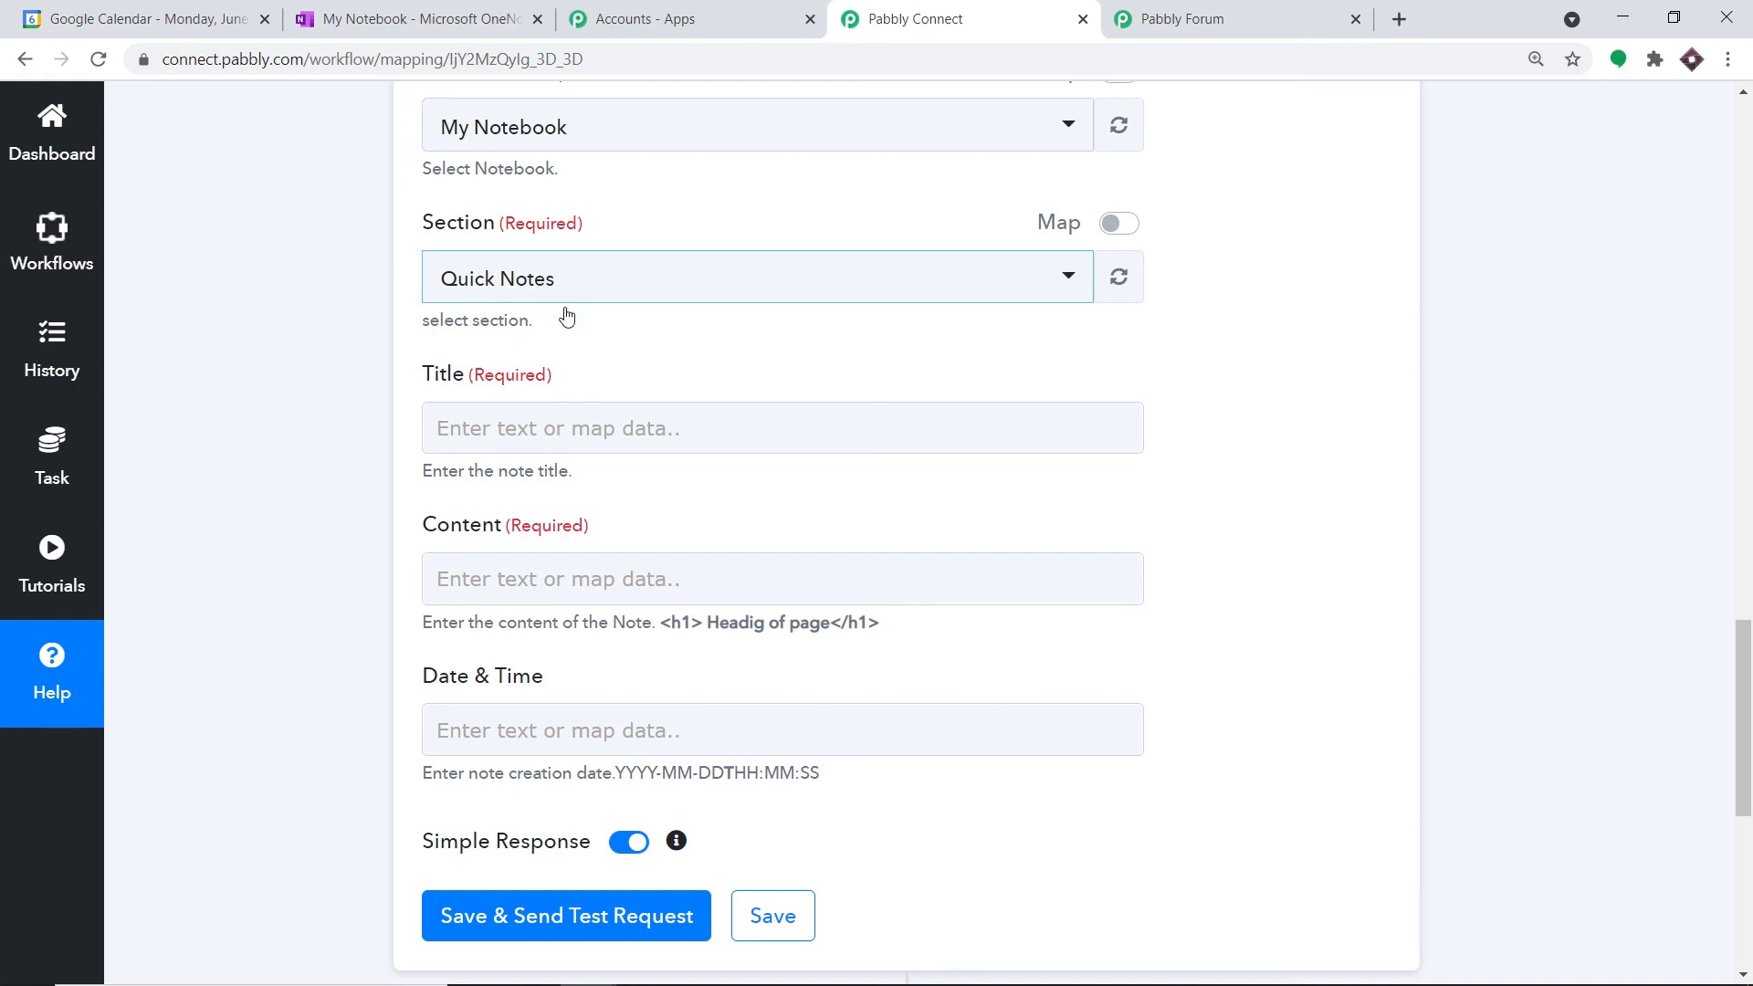
left_click(551, 426)
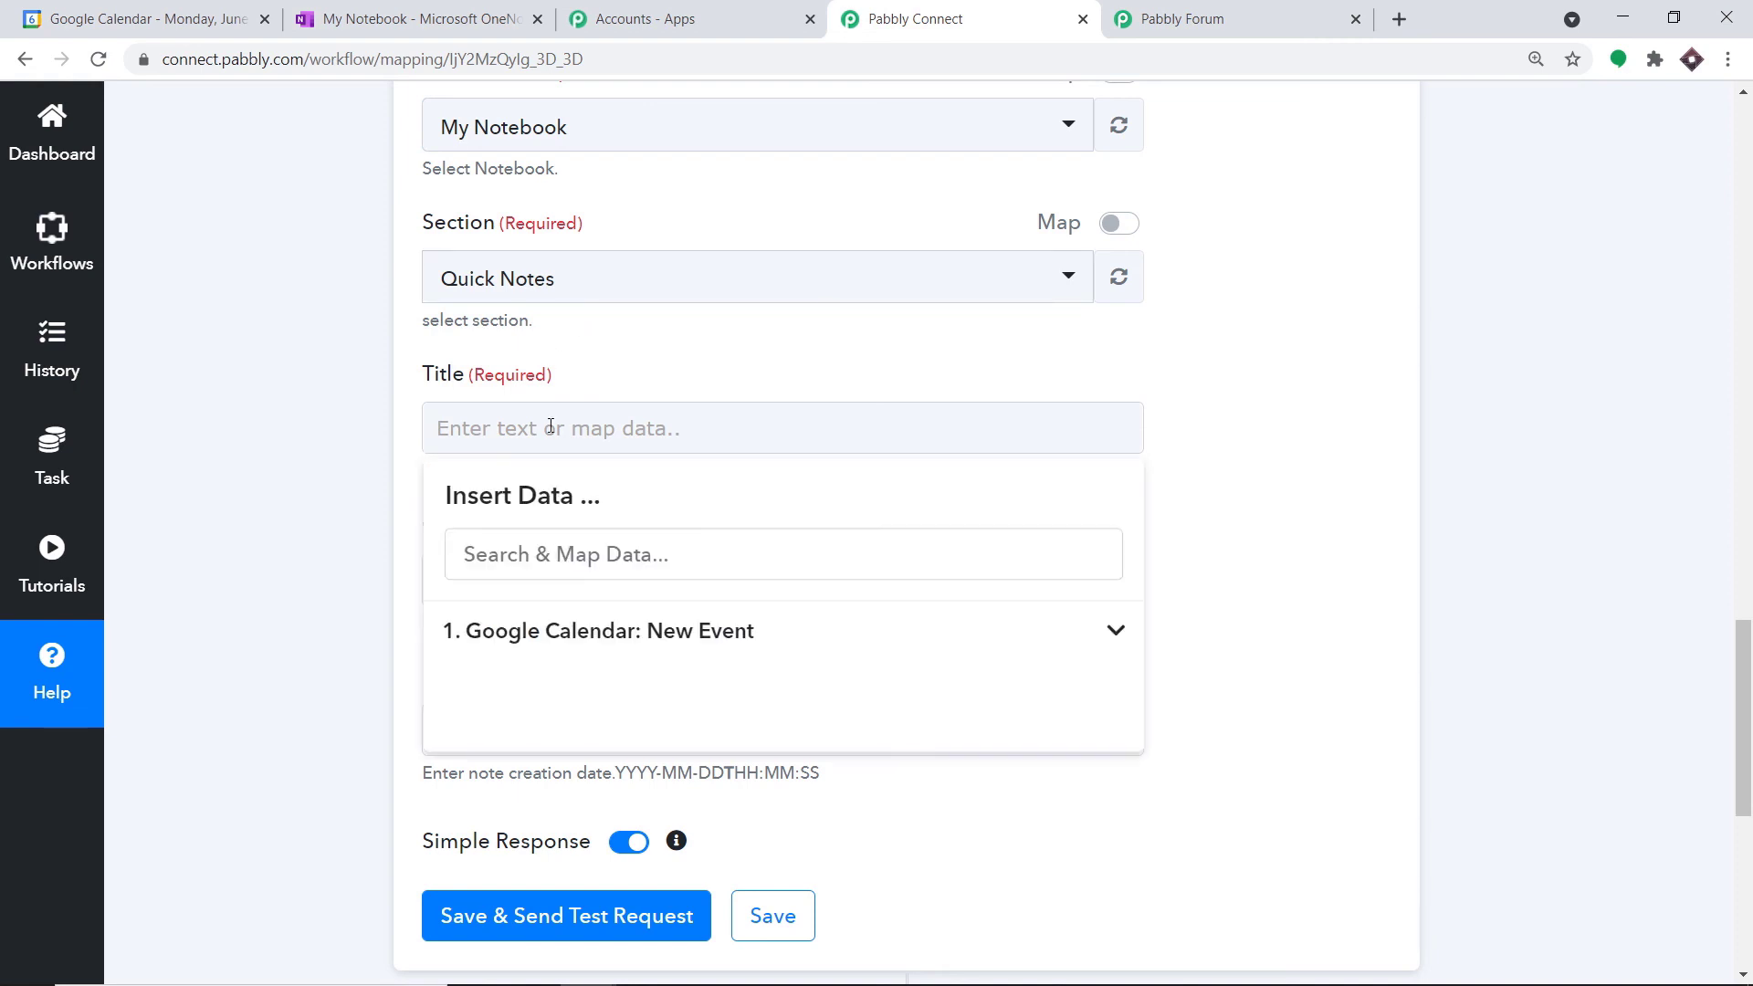
left_click(612, 630)
scroll(818, 691, "down", 3)
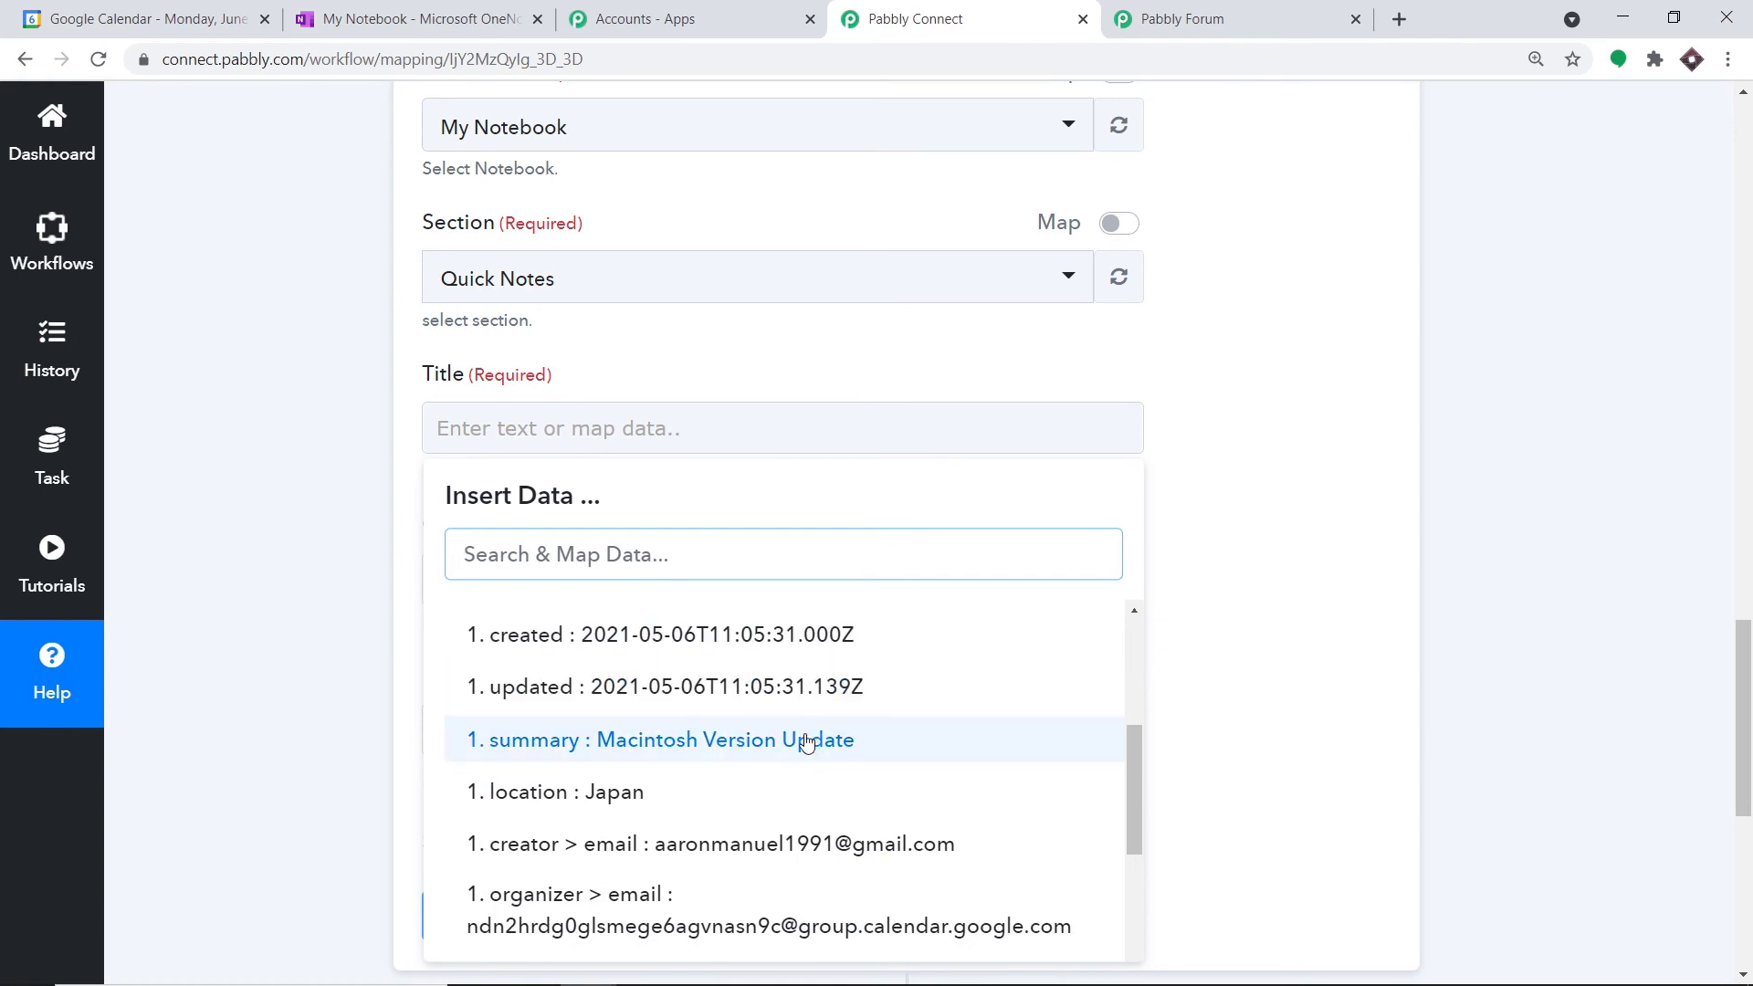
left_click(1324, 336)
scroll(1325, 345, "down", 3)
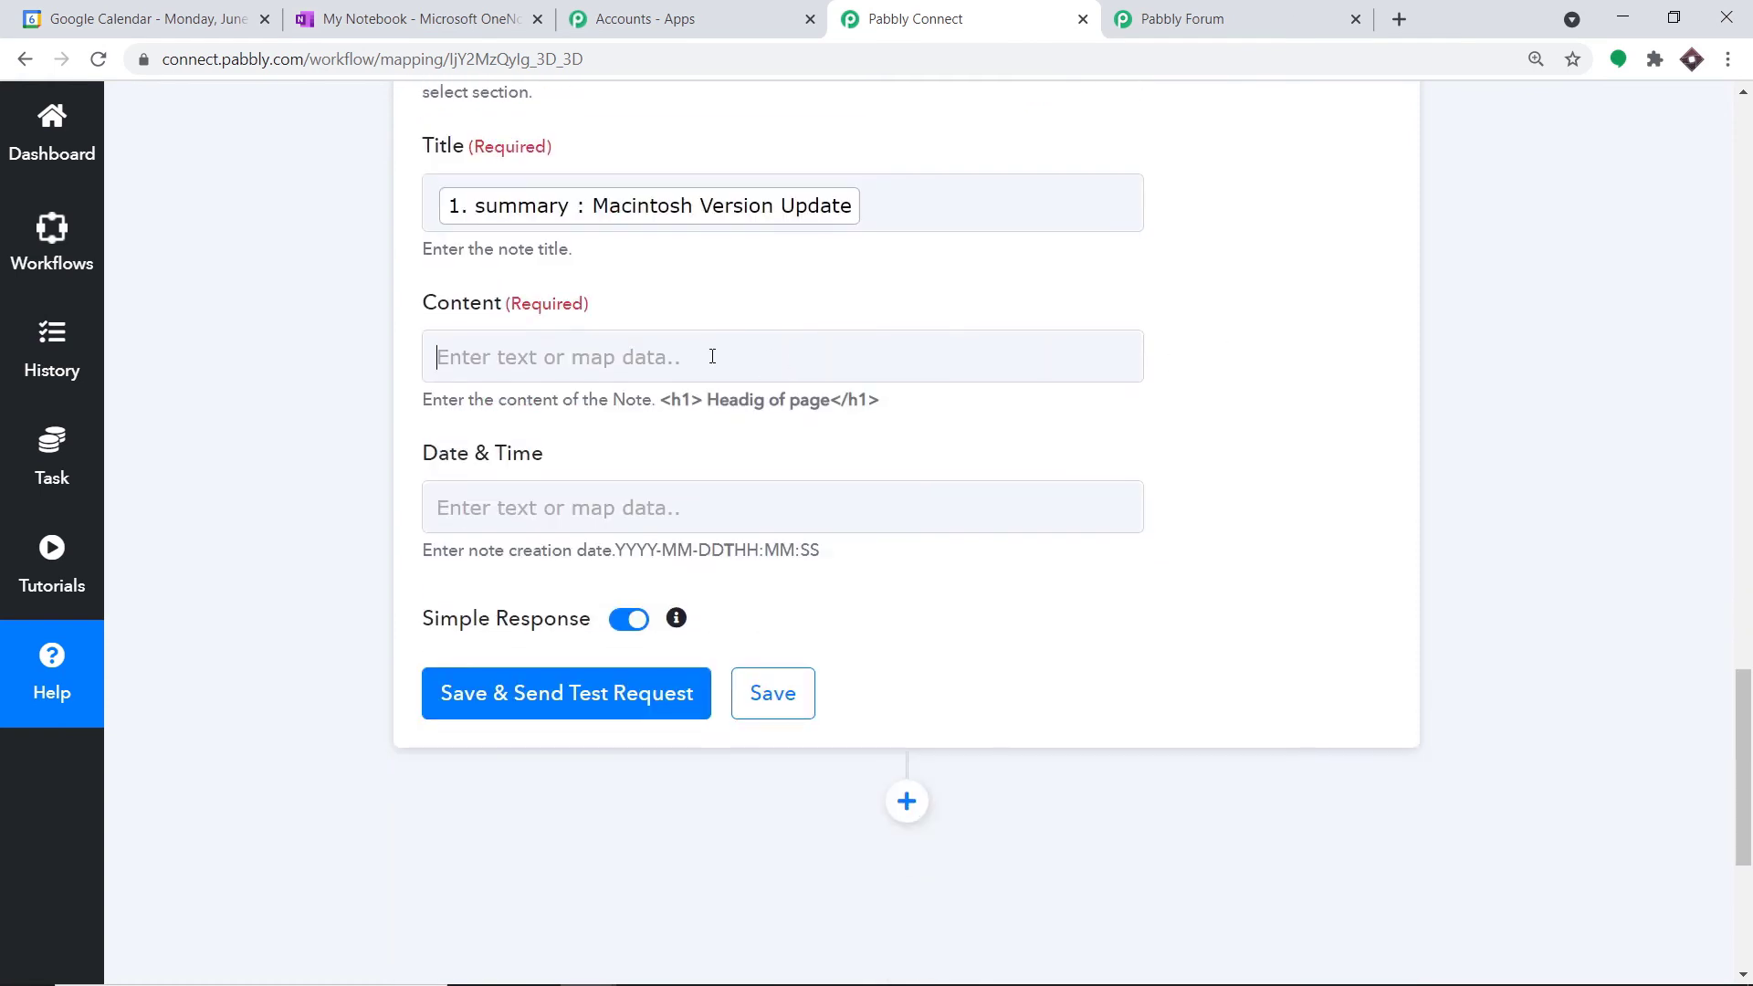
Step: Start the Content with 'Email : ' followed by the mapped attendees > 0 > email field
left_click(688, 559)
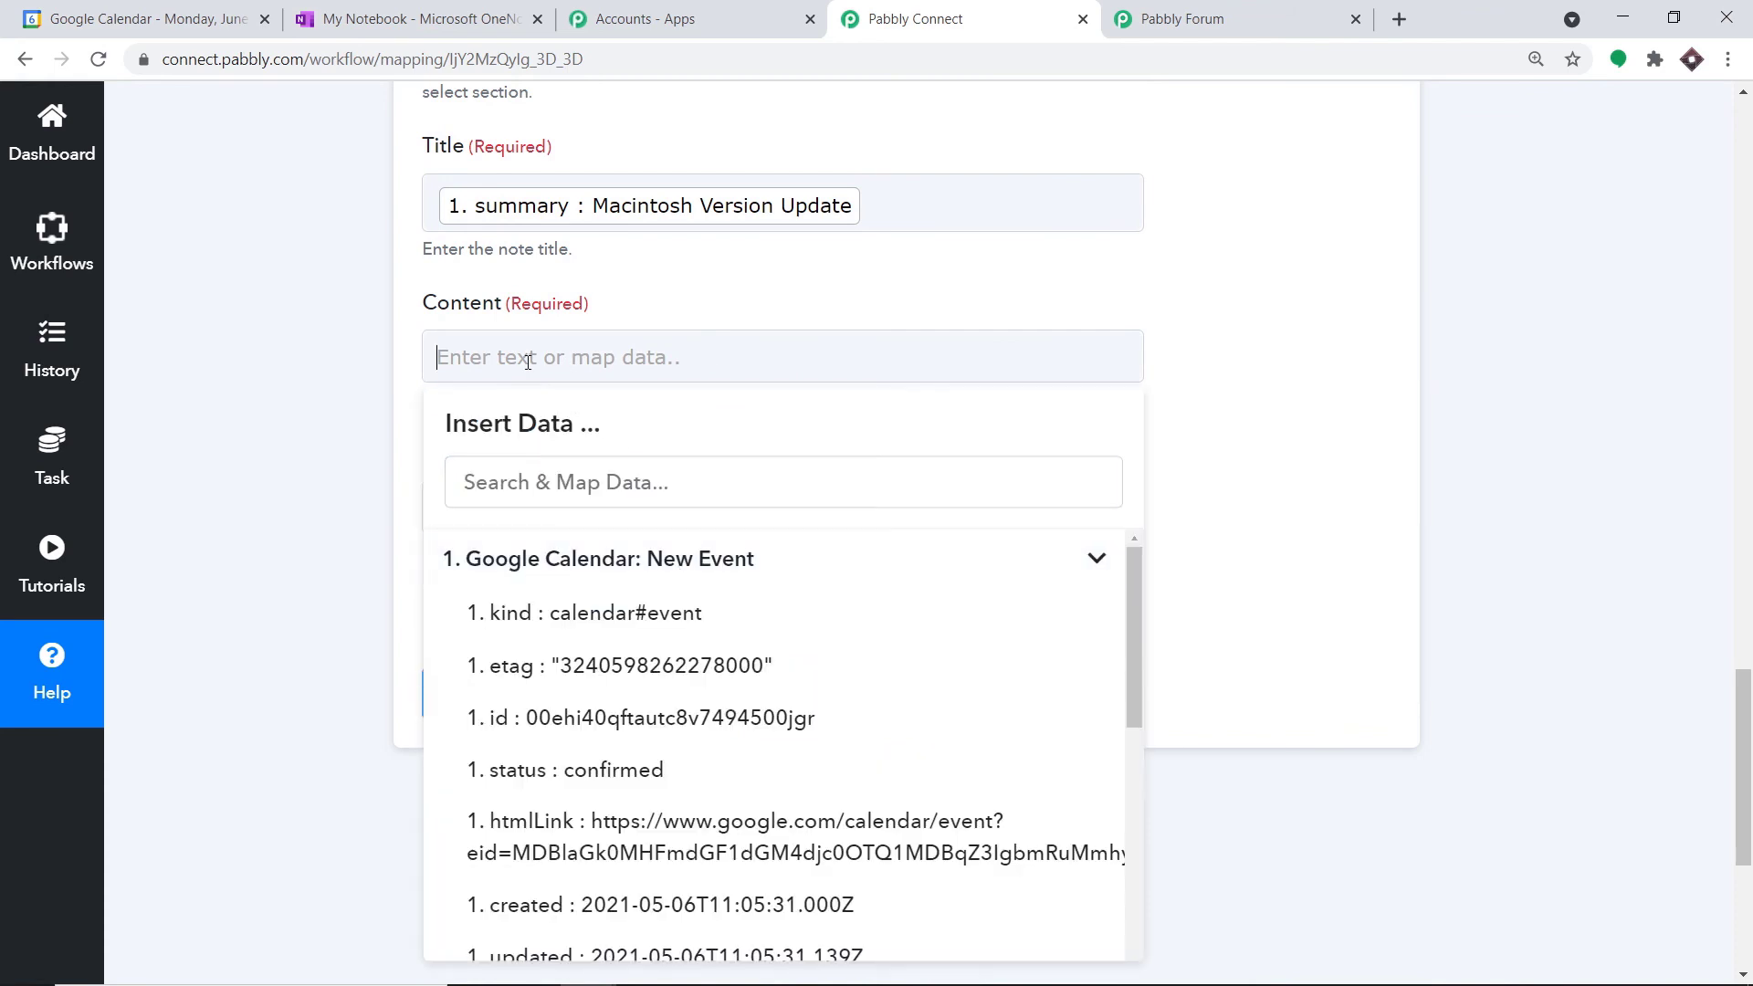
type("Th")
key("BackSpace")
key("BackSpace")
key("BackSpace")
type("Nam")
key("BackSpace")
key("BackSpace")
key("BackSpace")
type("Email :")
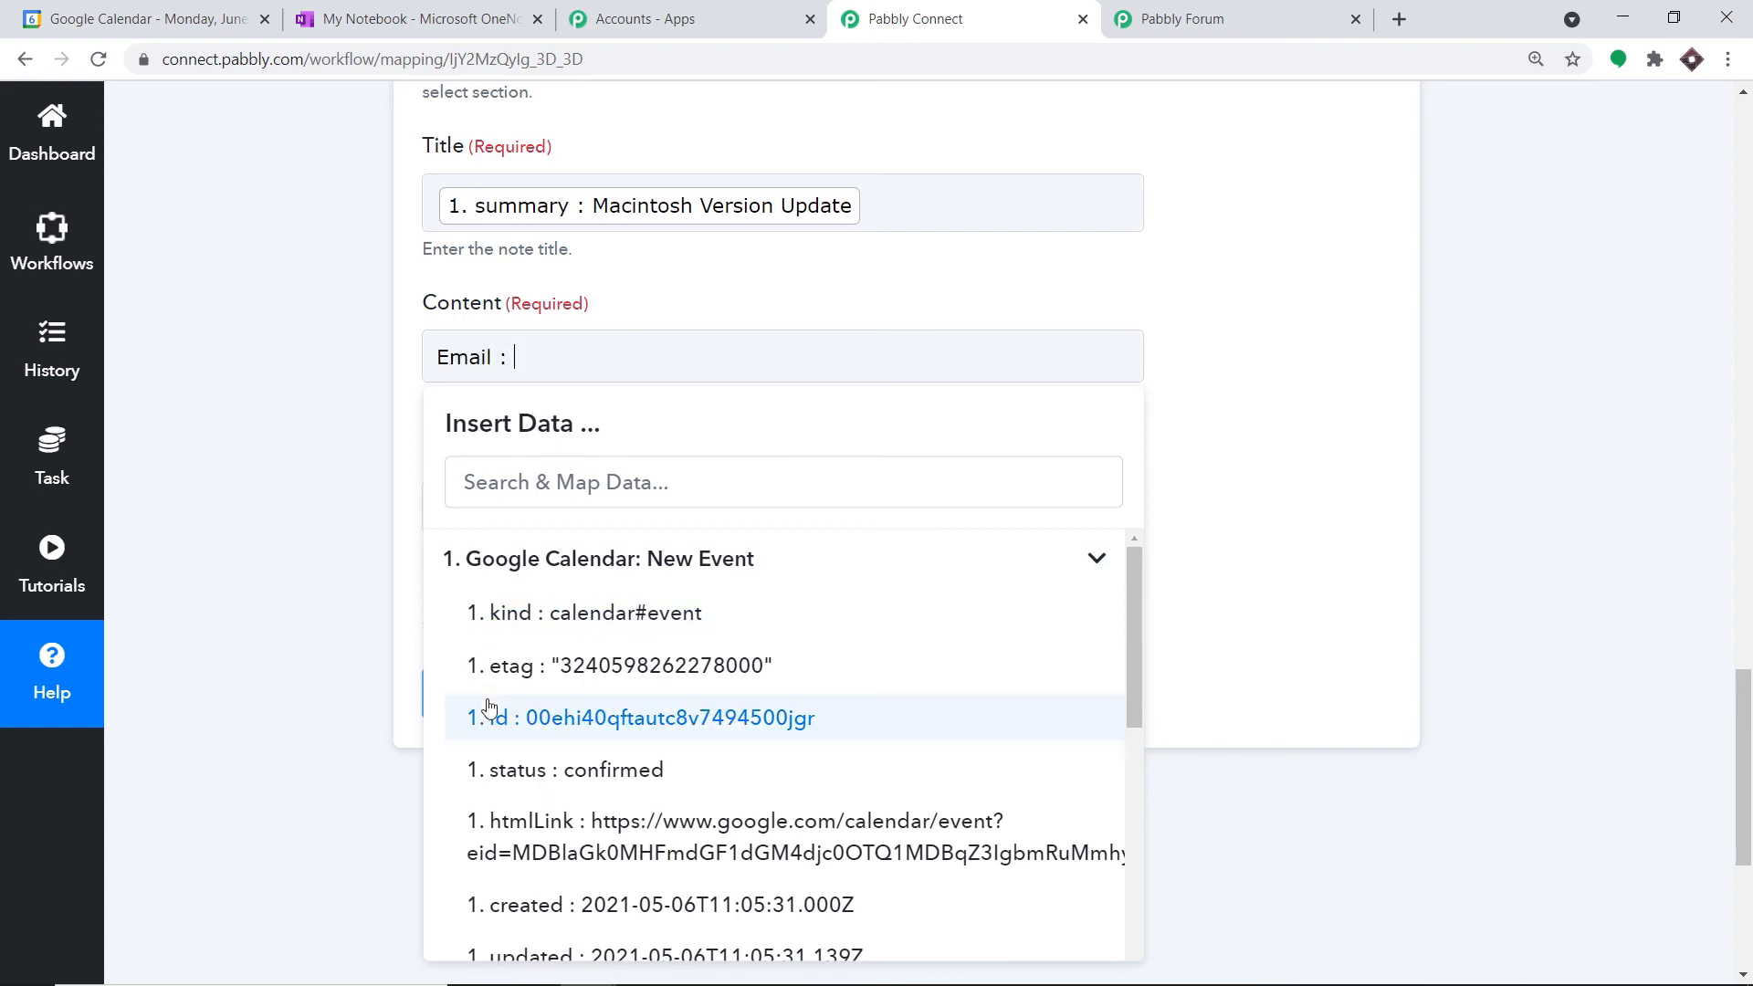
scroll(649, 676, "down", 4)
scroll(742, 768, "down", 5)
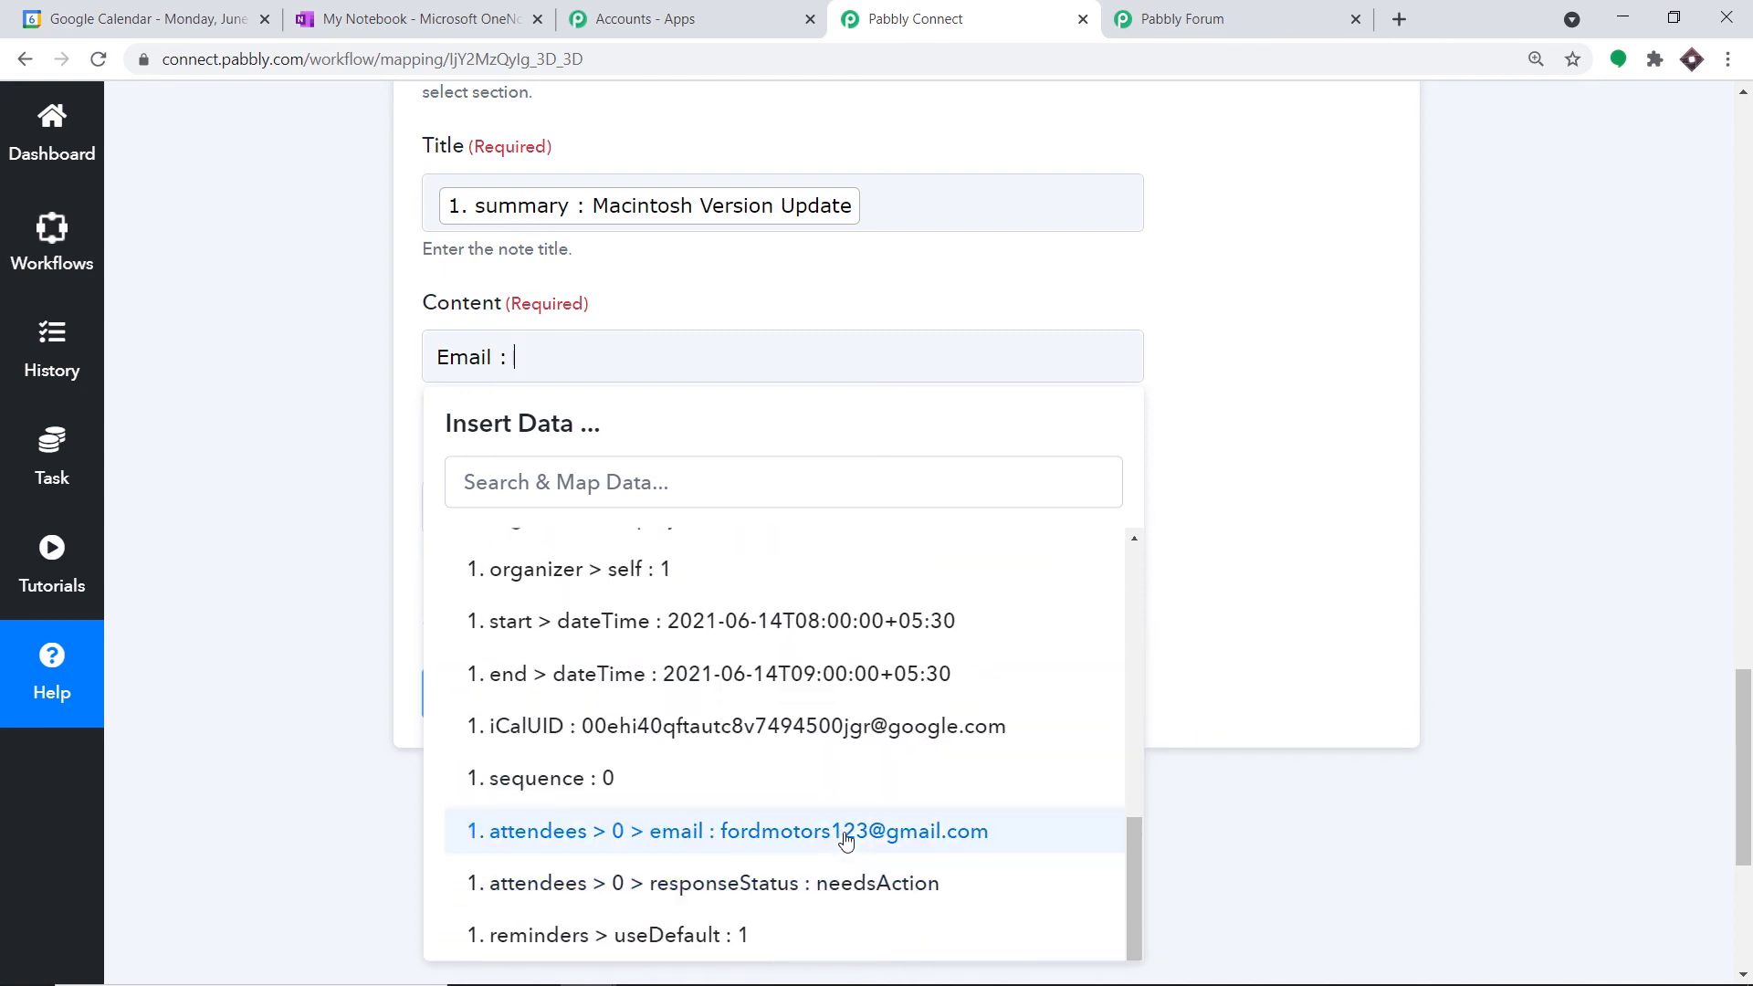
left_click(847, 833)
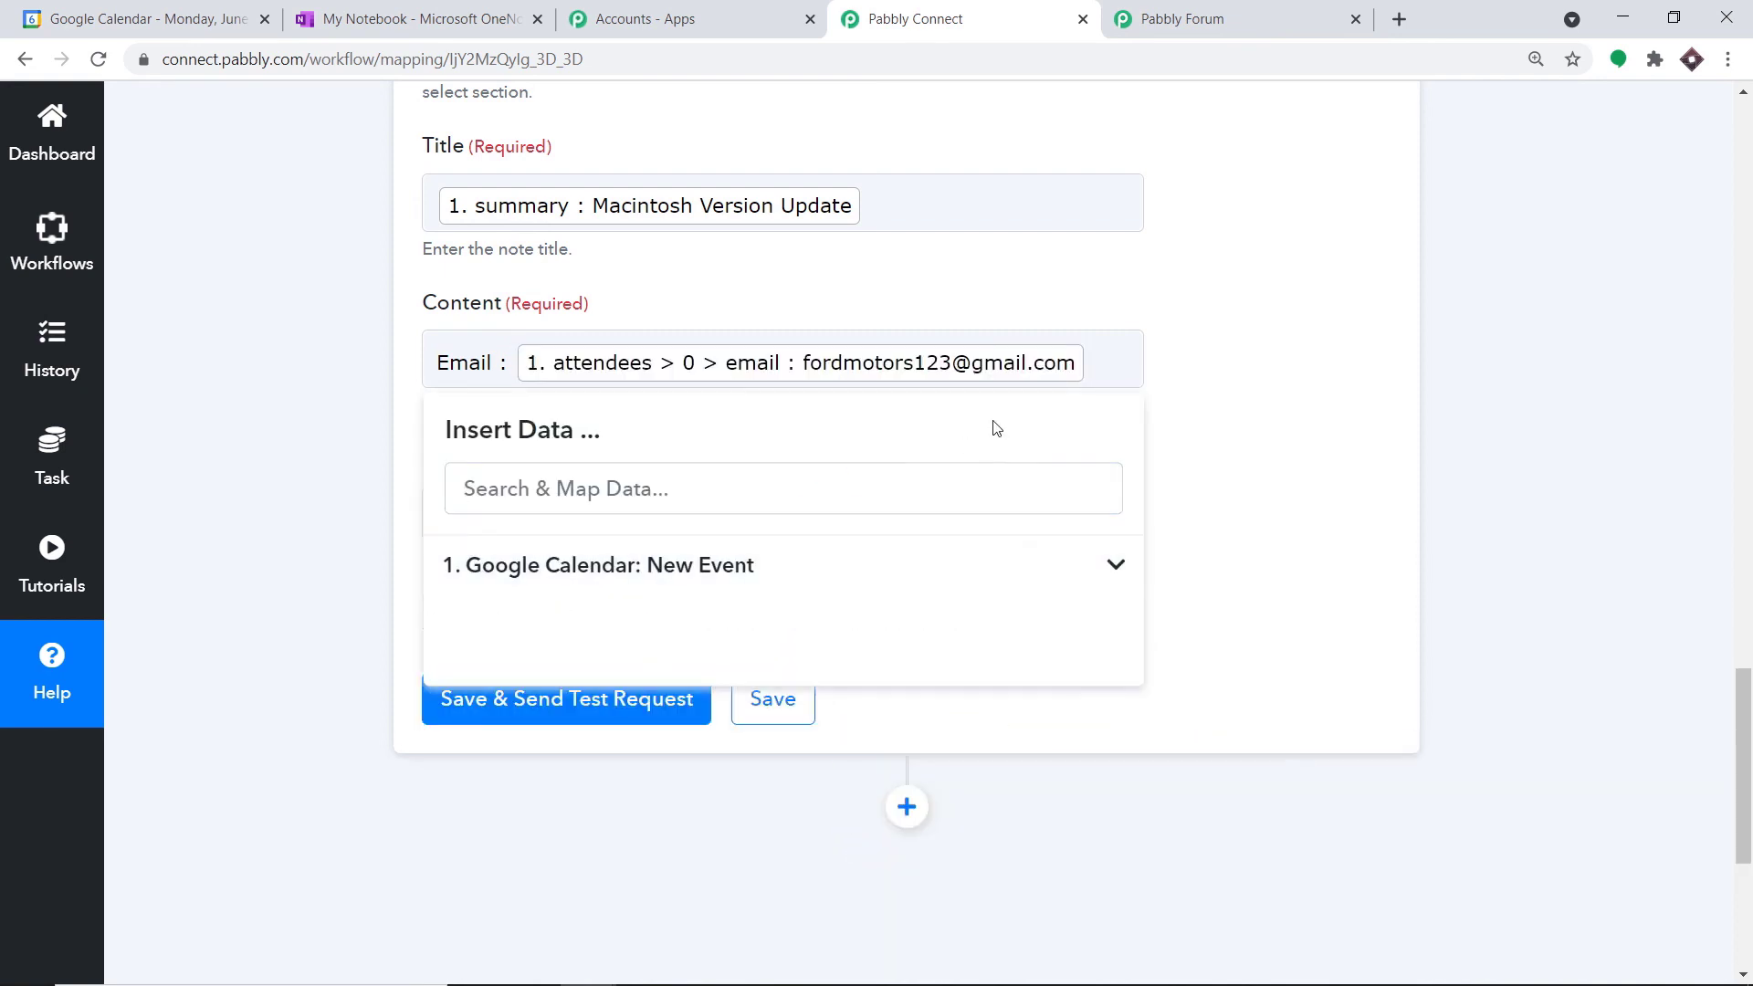
Step: Append ' and location : ' and the mapped event location field to the Content
type("and location :")
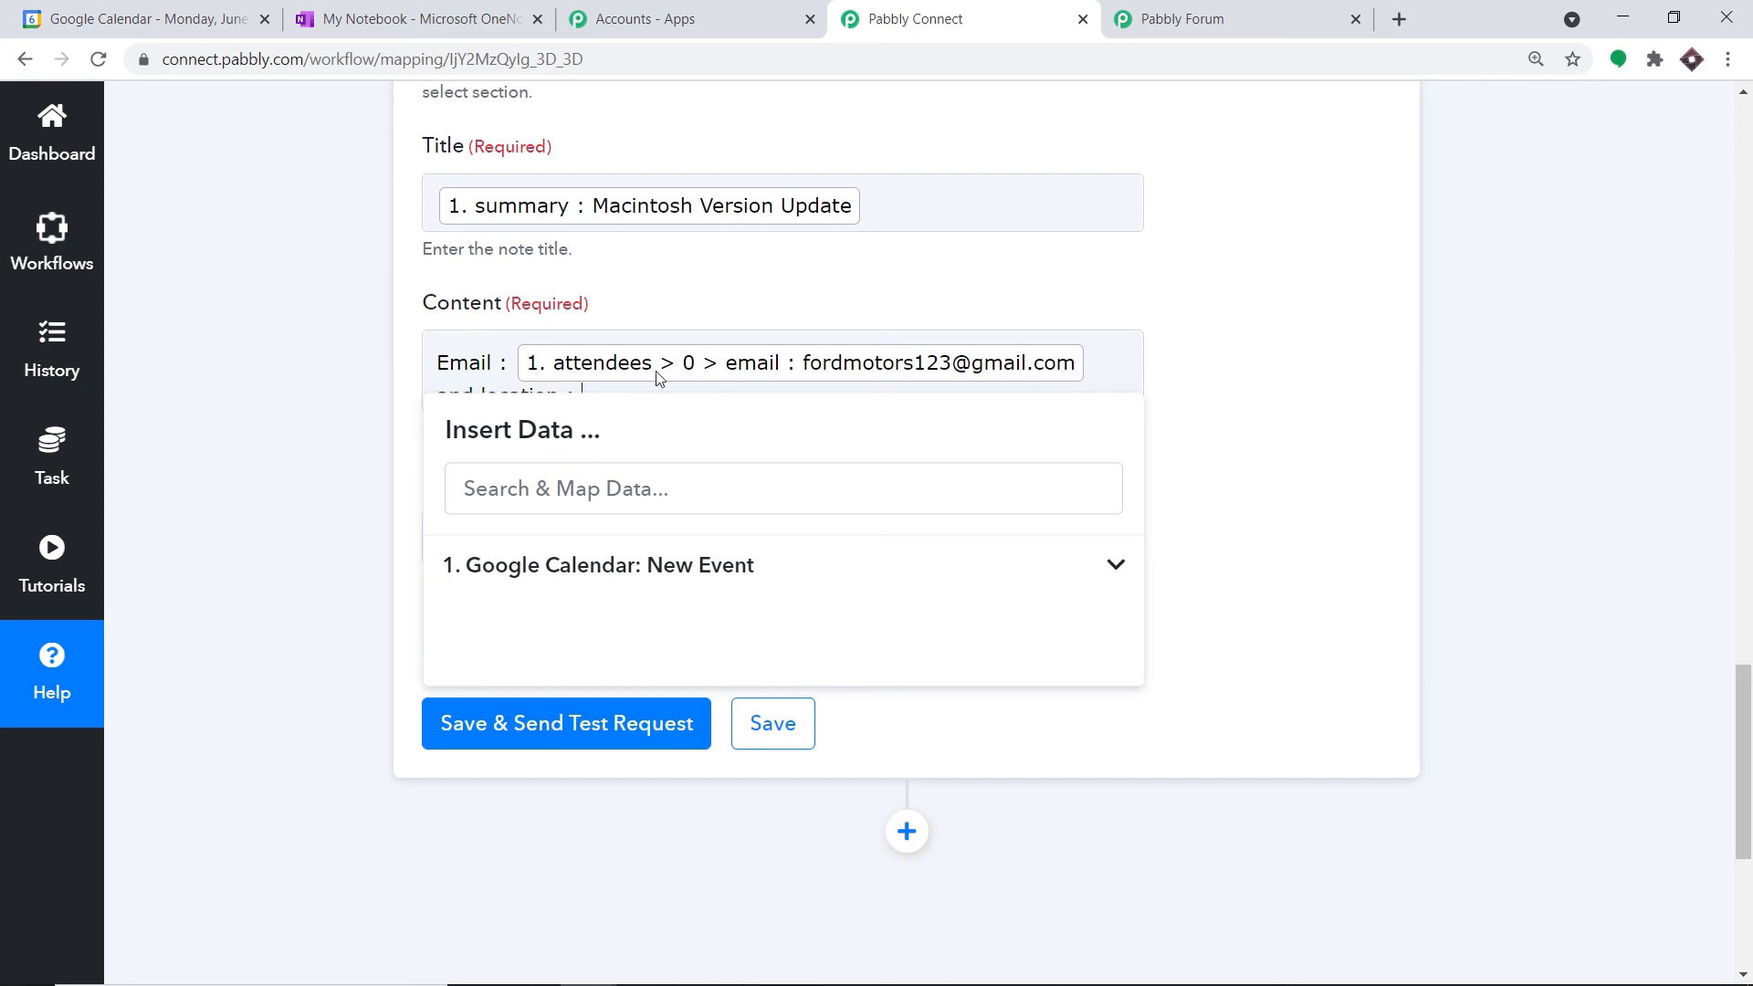
left_click(638, 570)
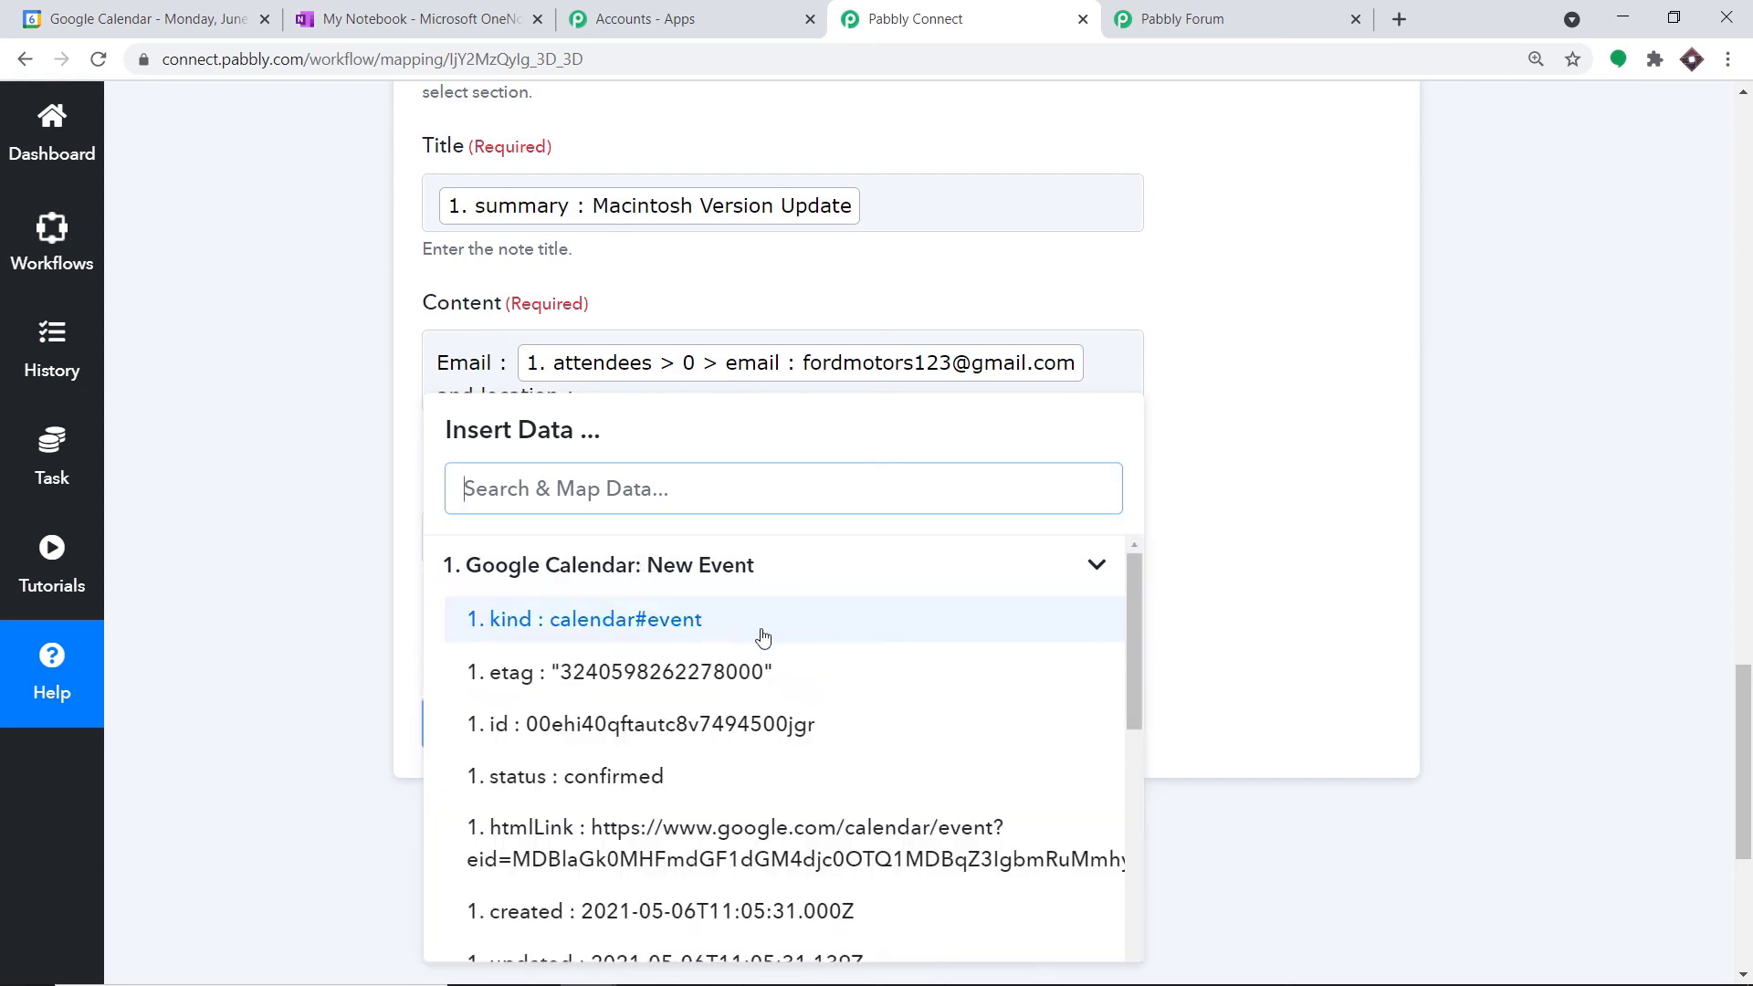
scroll(771, 767, "down", 3)
scroll(777, 765, "down", 2)
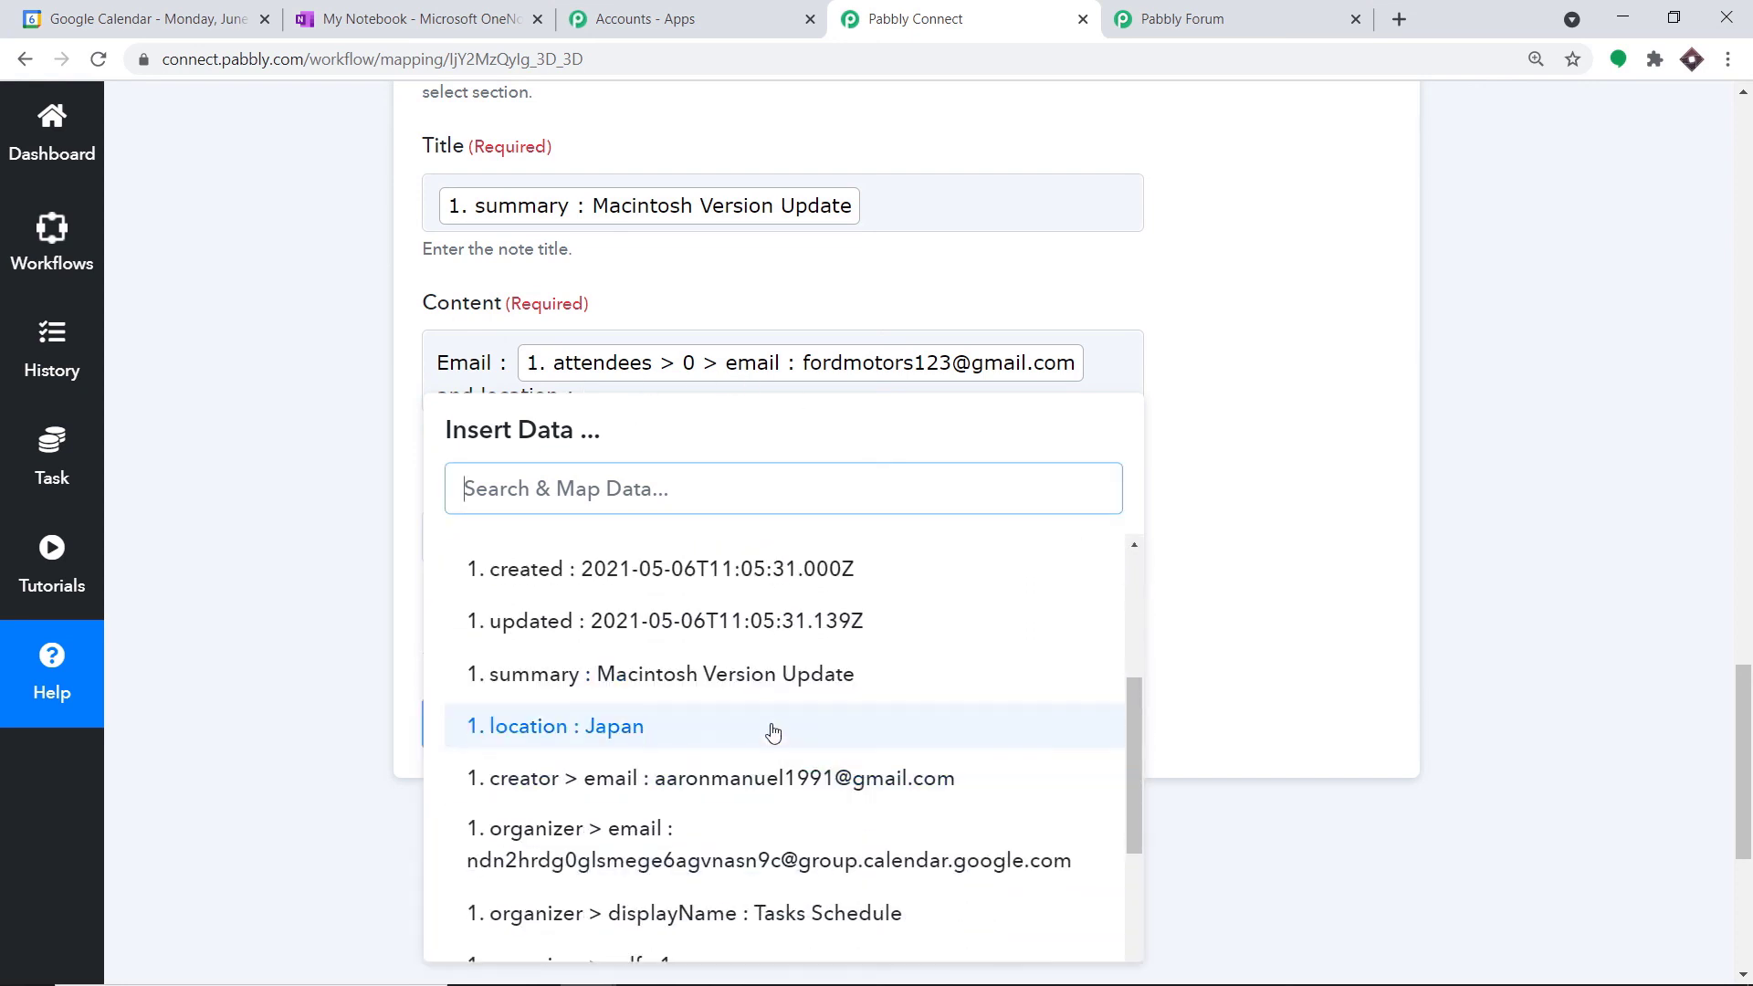
left_click(775, 731)
left_click(1301, 440)
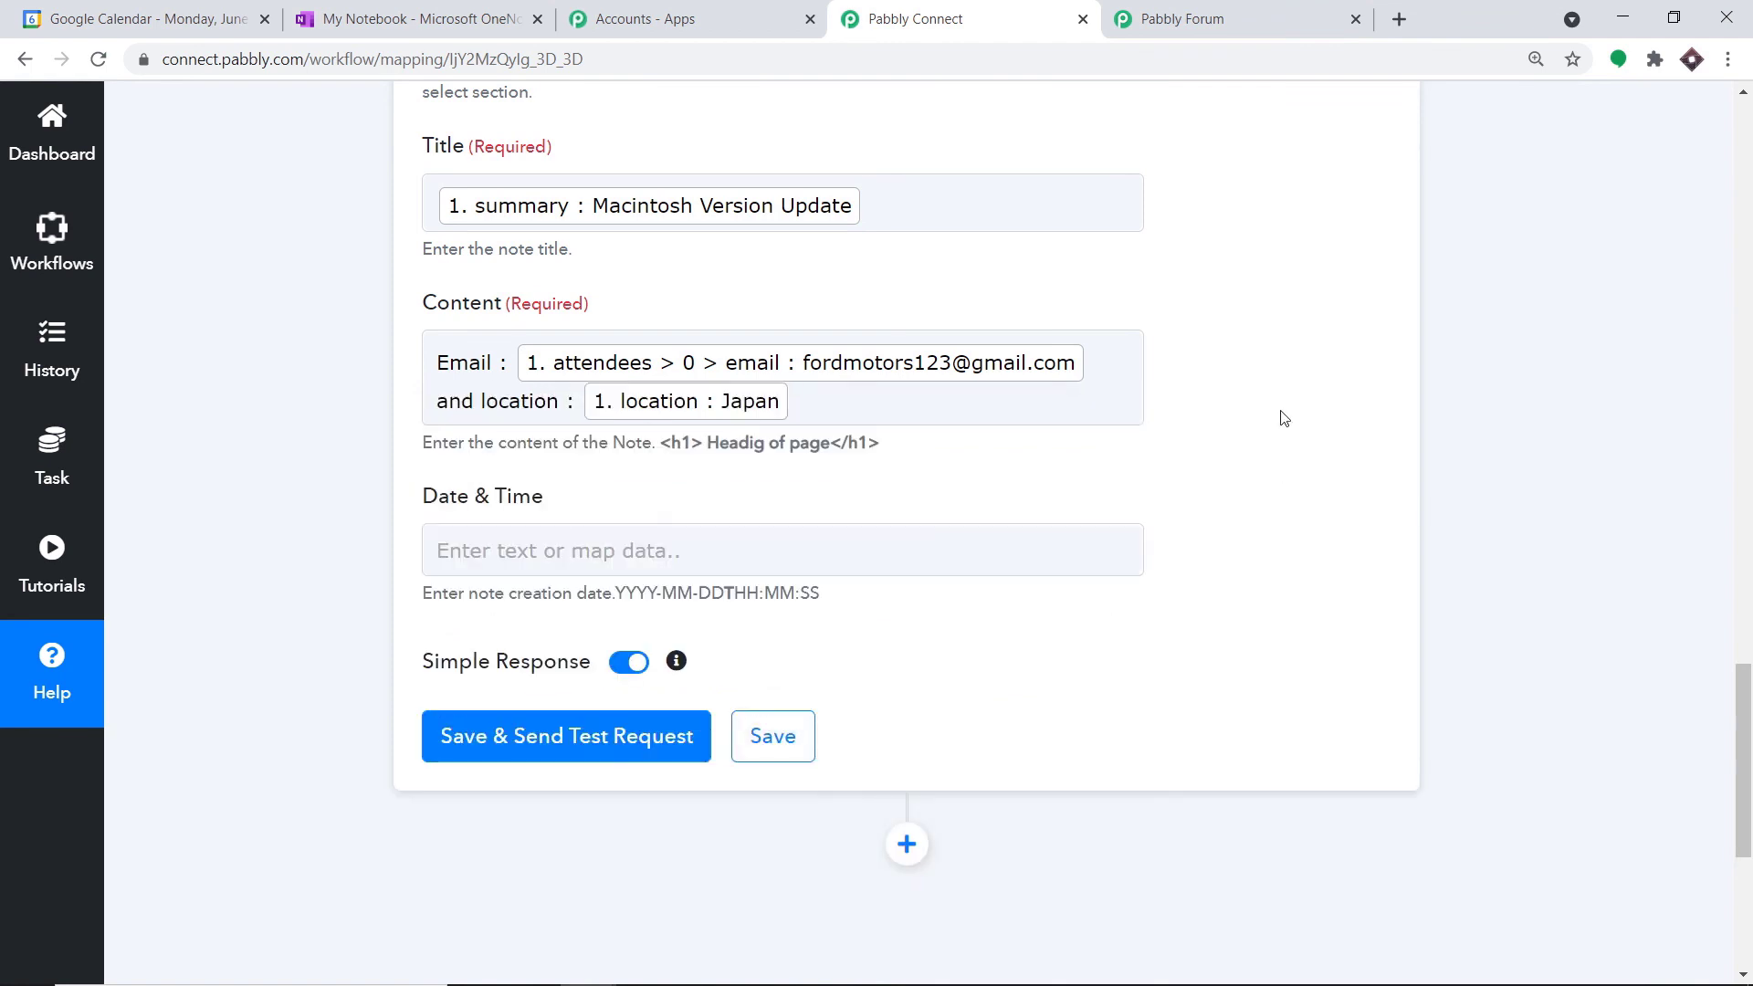
Step: Map Date & Time to the event's start > dateTime (2021-06-14T08:00:00+05:30)
left_click(780, 550)
left_click(776, 736)
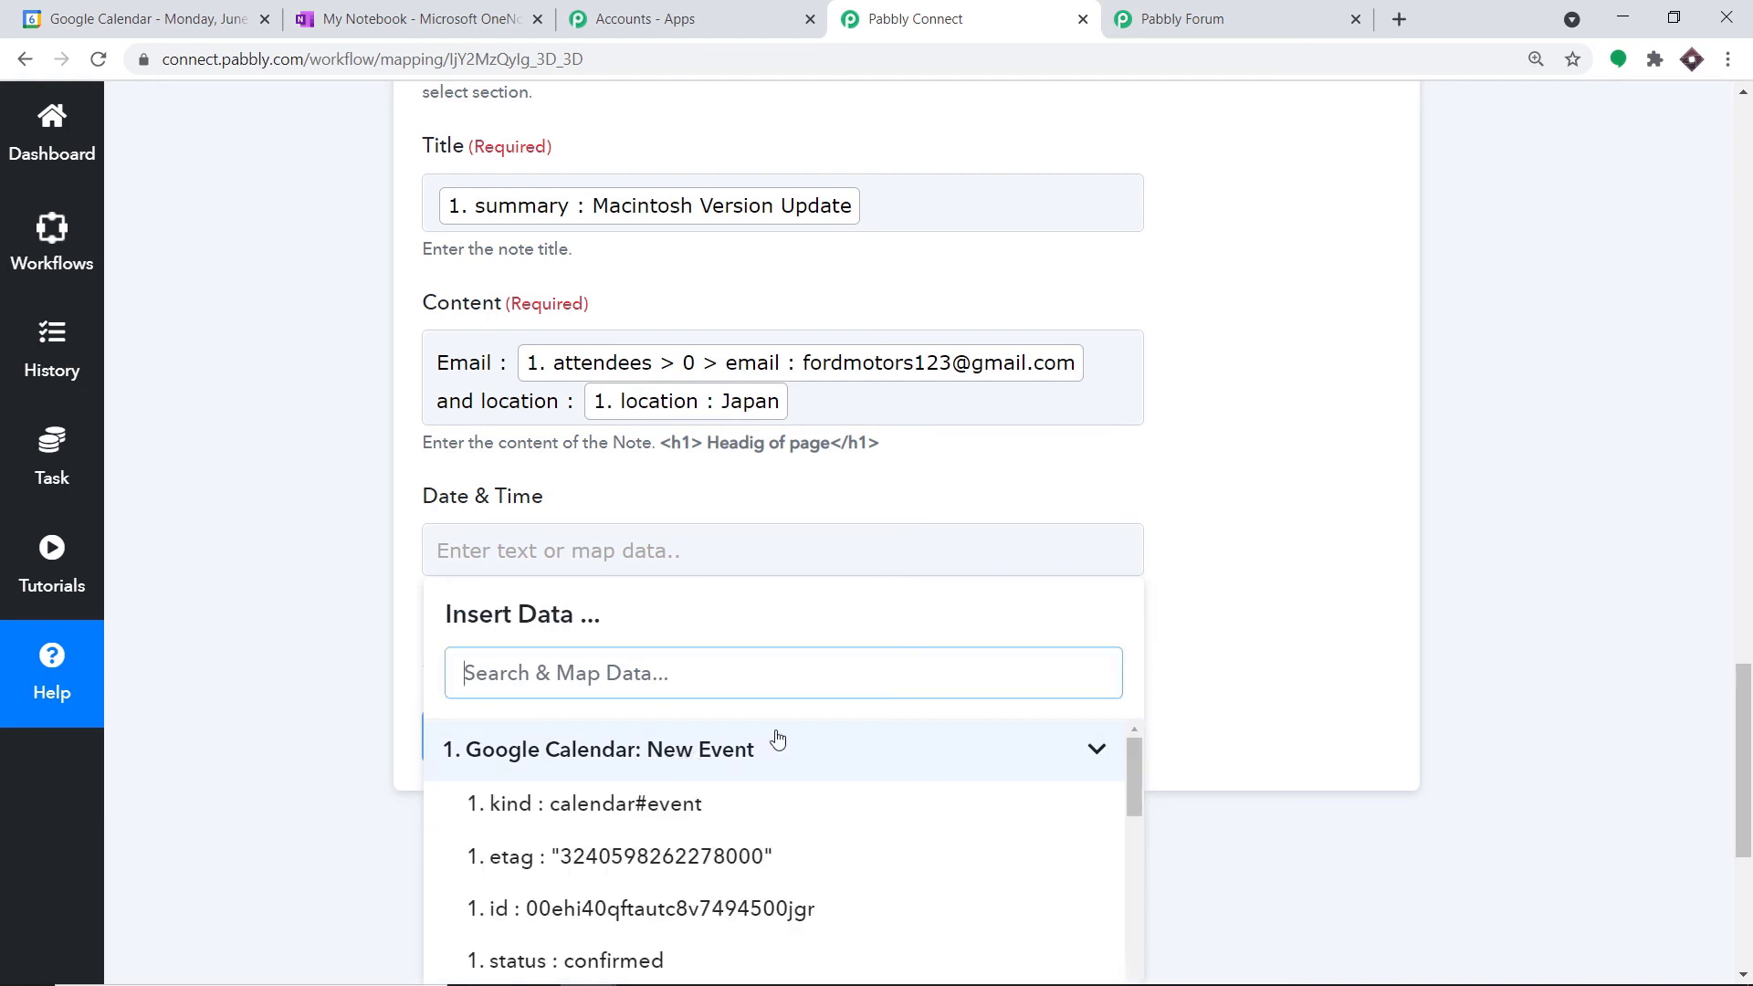
scroll(803, 767, "down", 2)
scroll(803, 767, "down", 2)
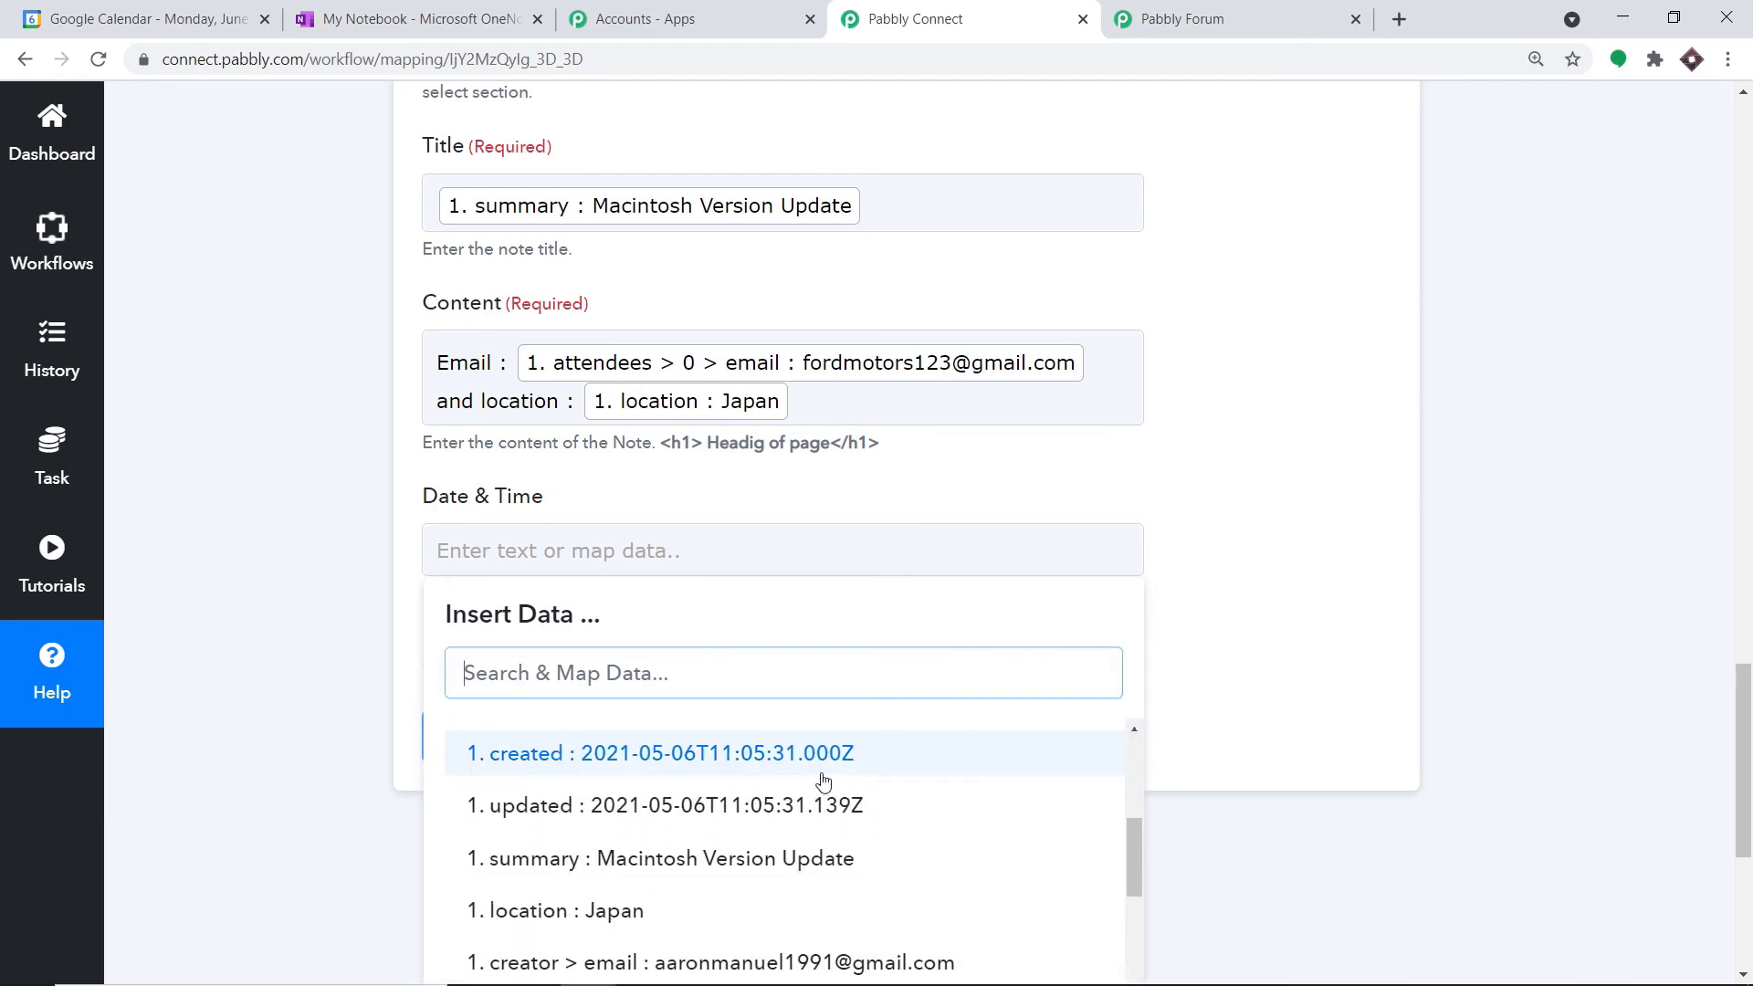
scroll(804, 785, "down", 4)
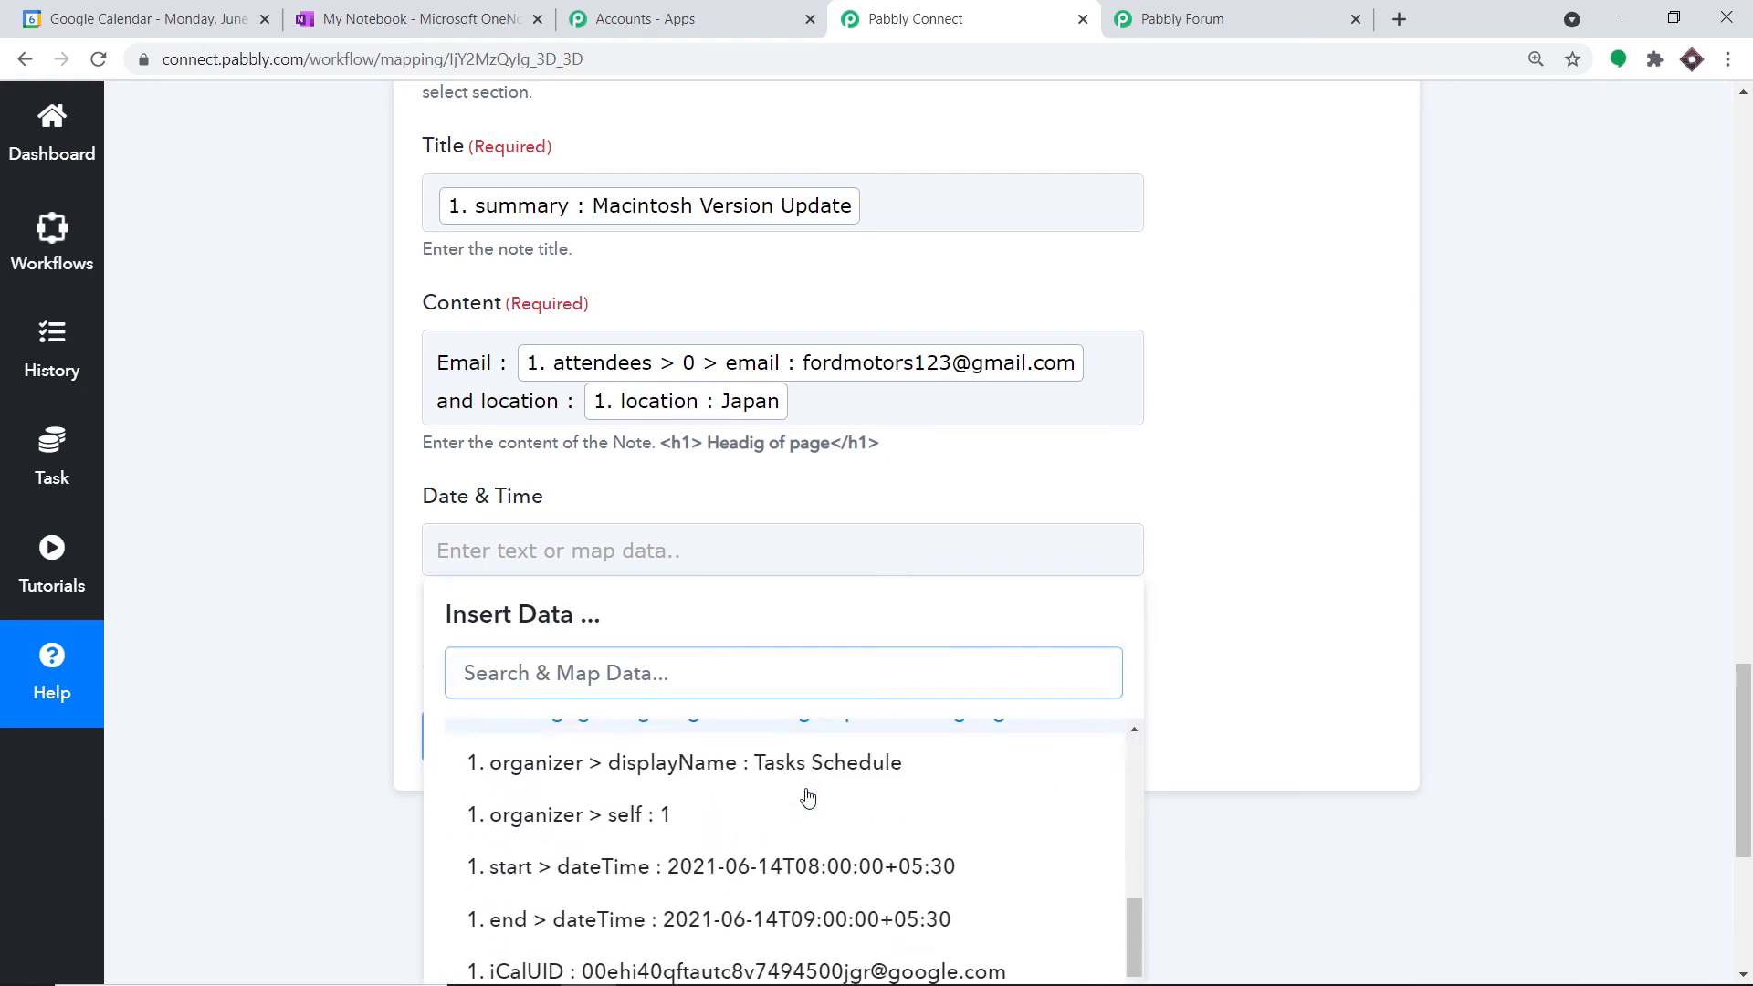
left_click(847, 862)
left_click(1306, 411)
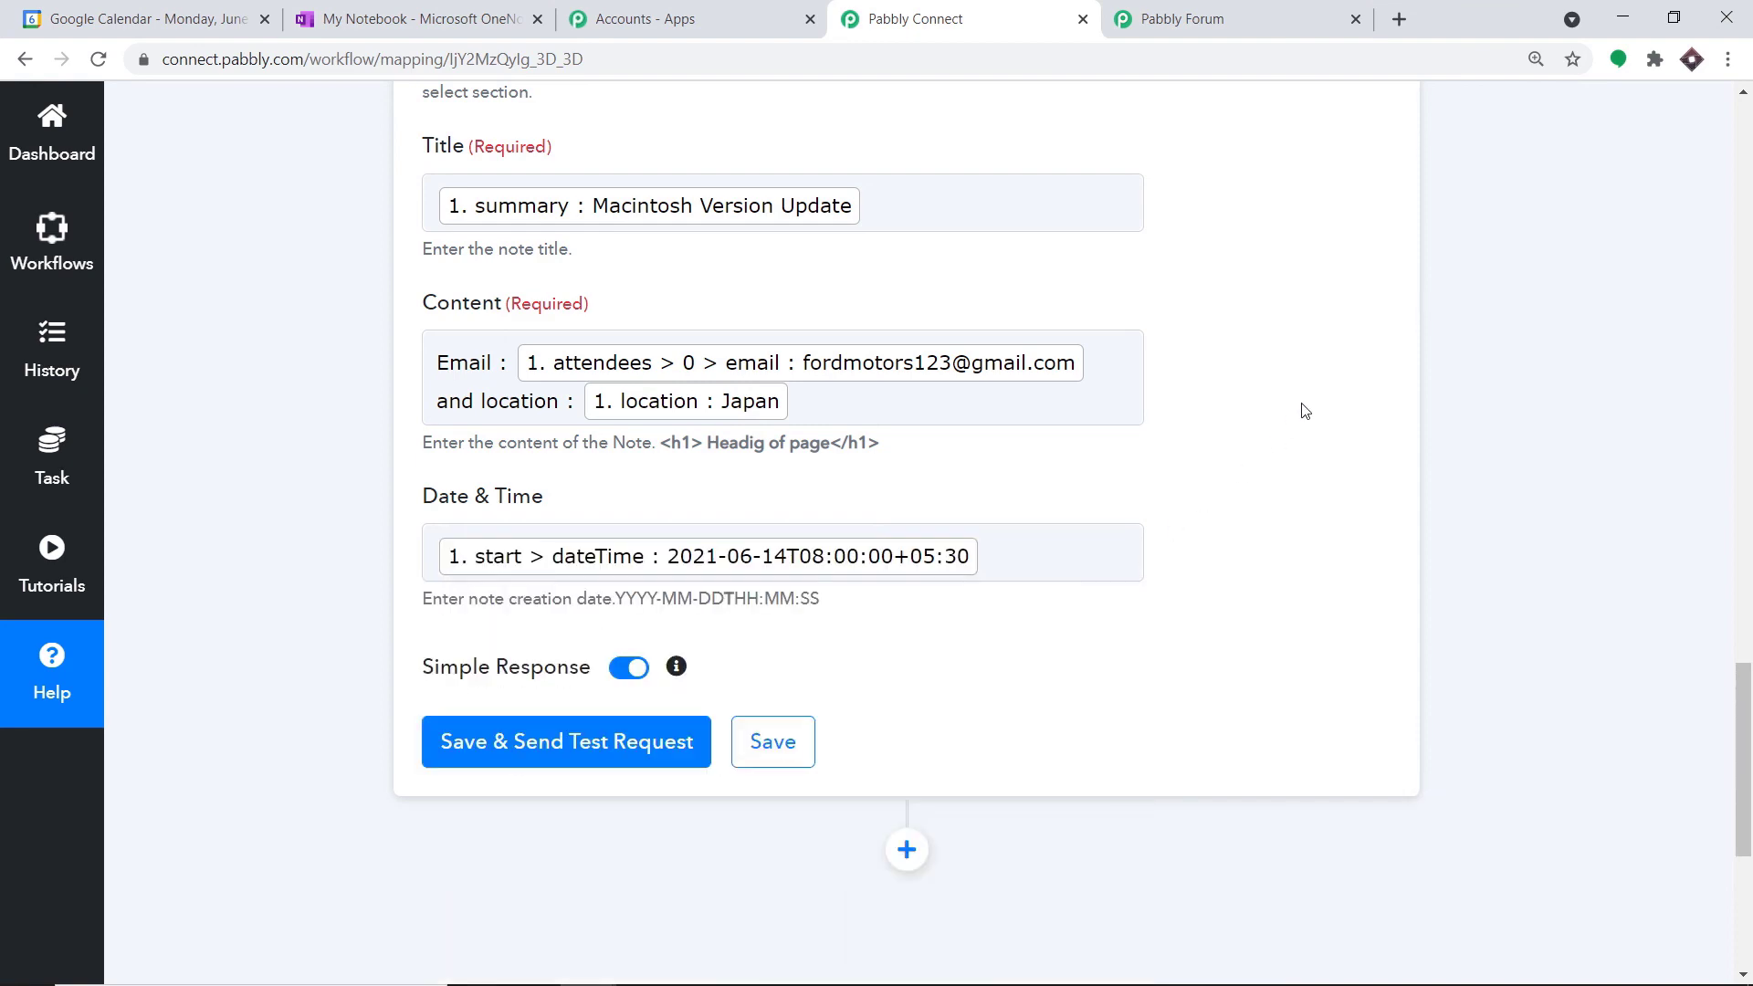
scroll(1306, 414, "up", 3)
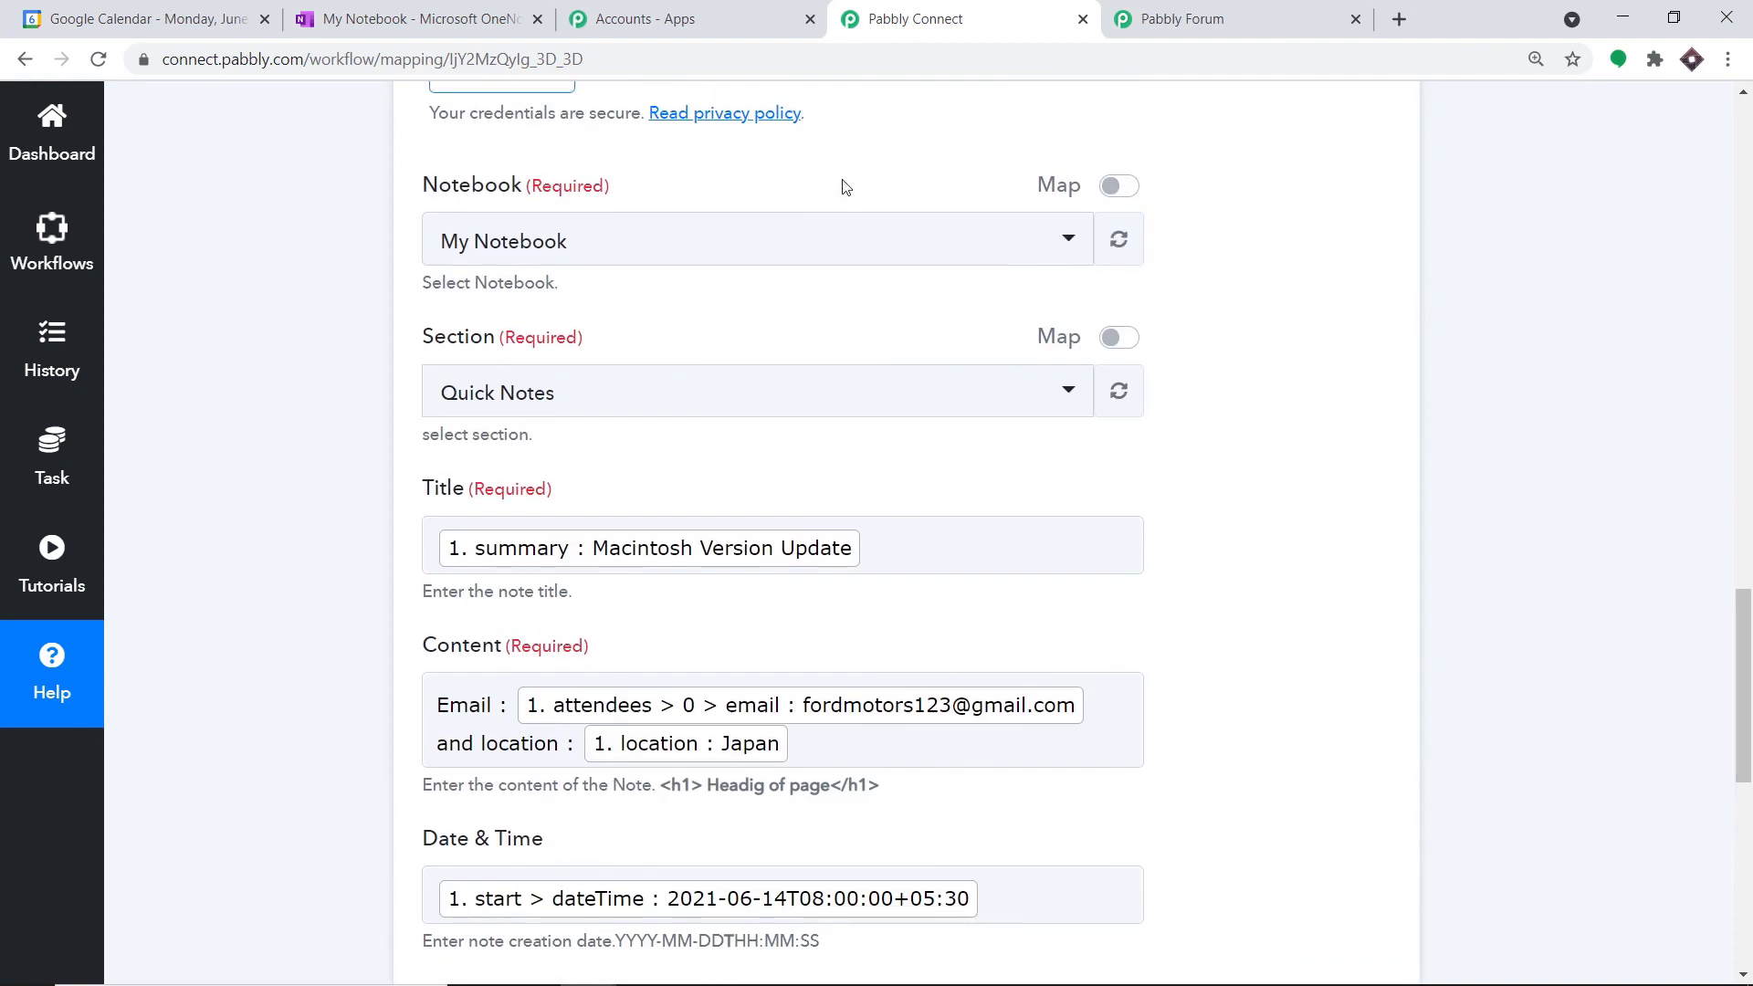
scroll(1055, 602, "down", 5)
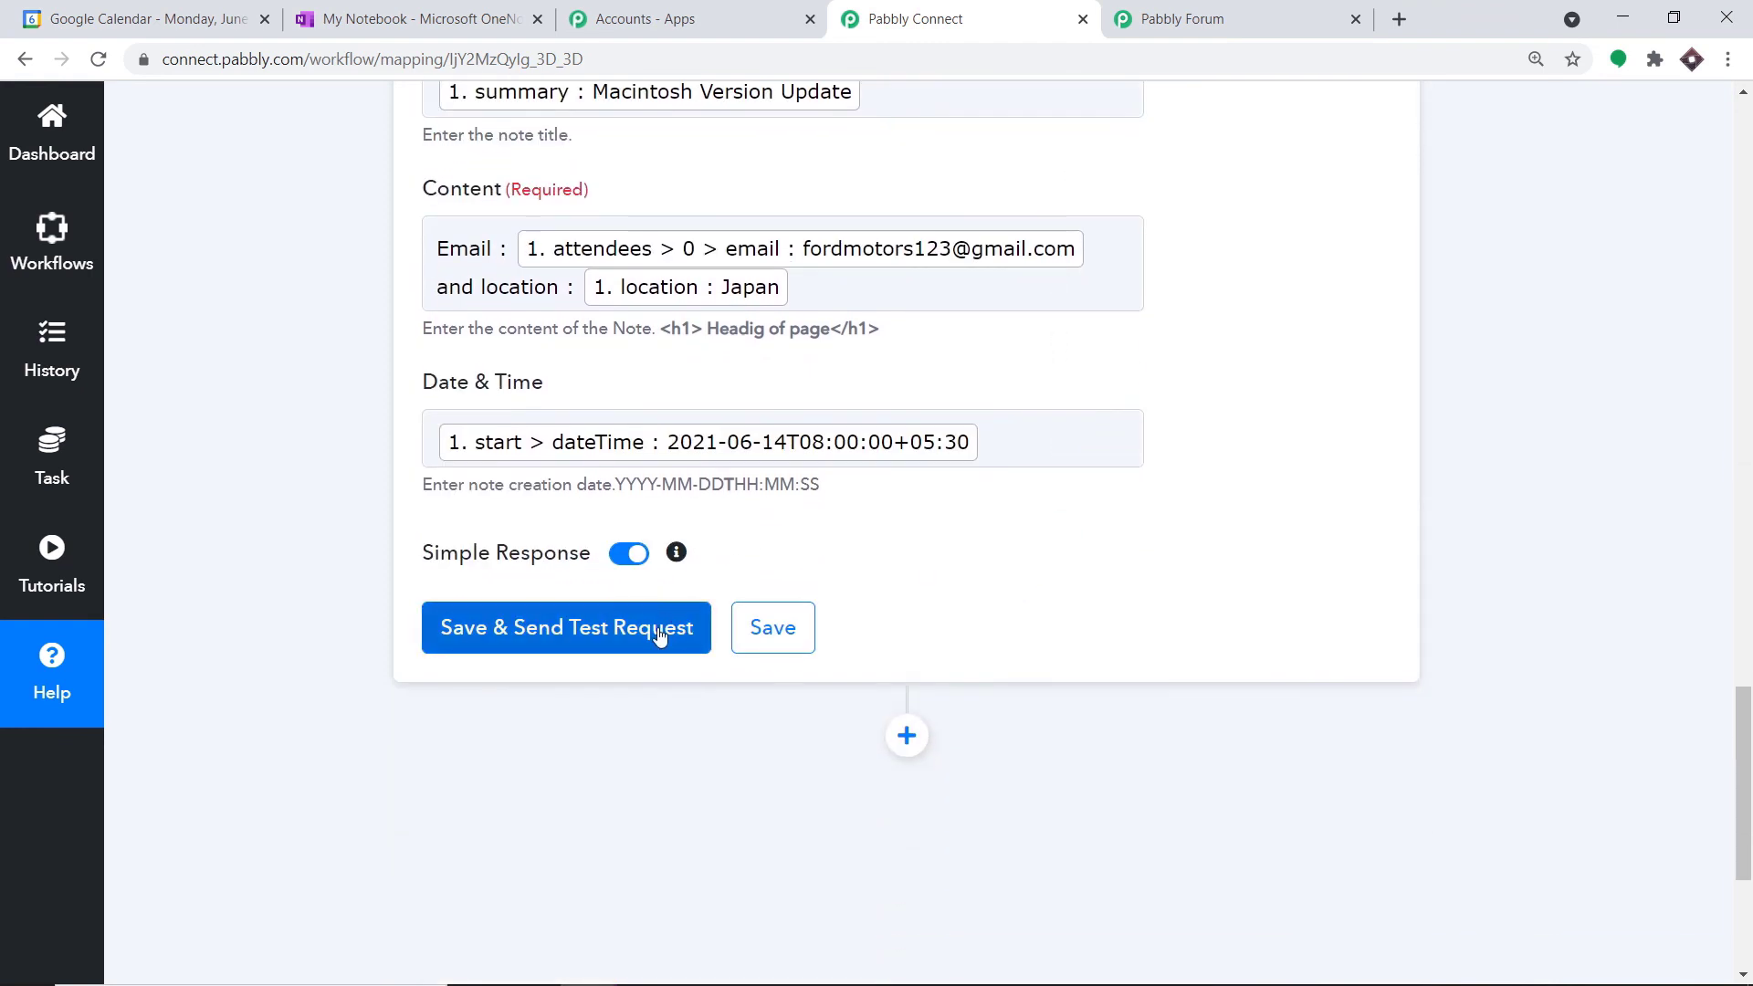
Step: Save the OneNote action, send its test request, and view the My Notebook OneNote tab
left_click(658, 629)
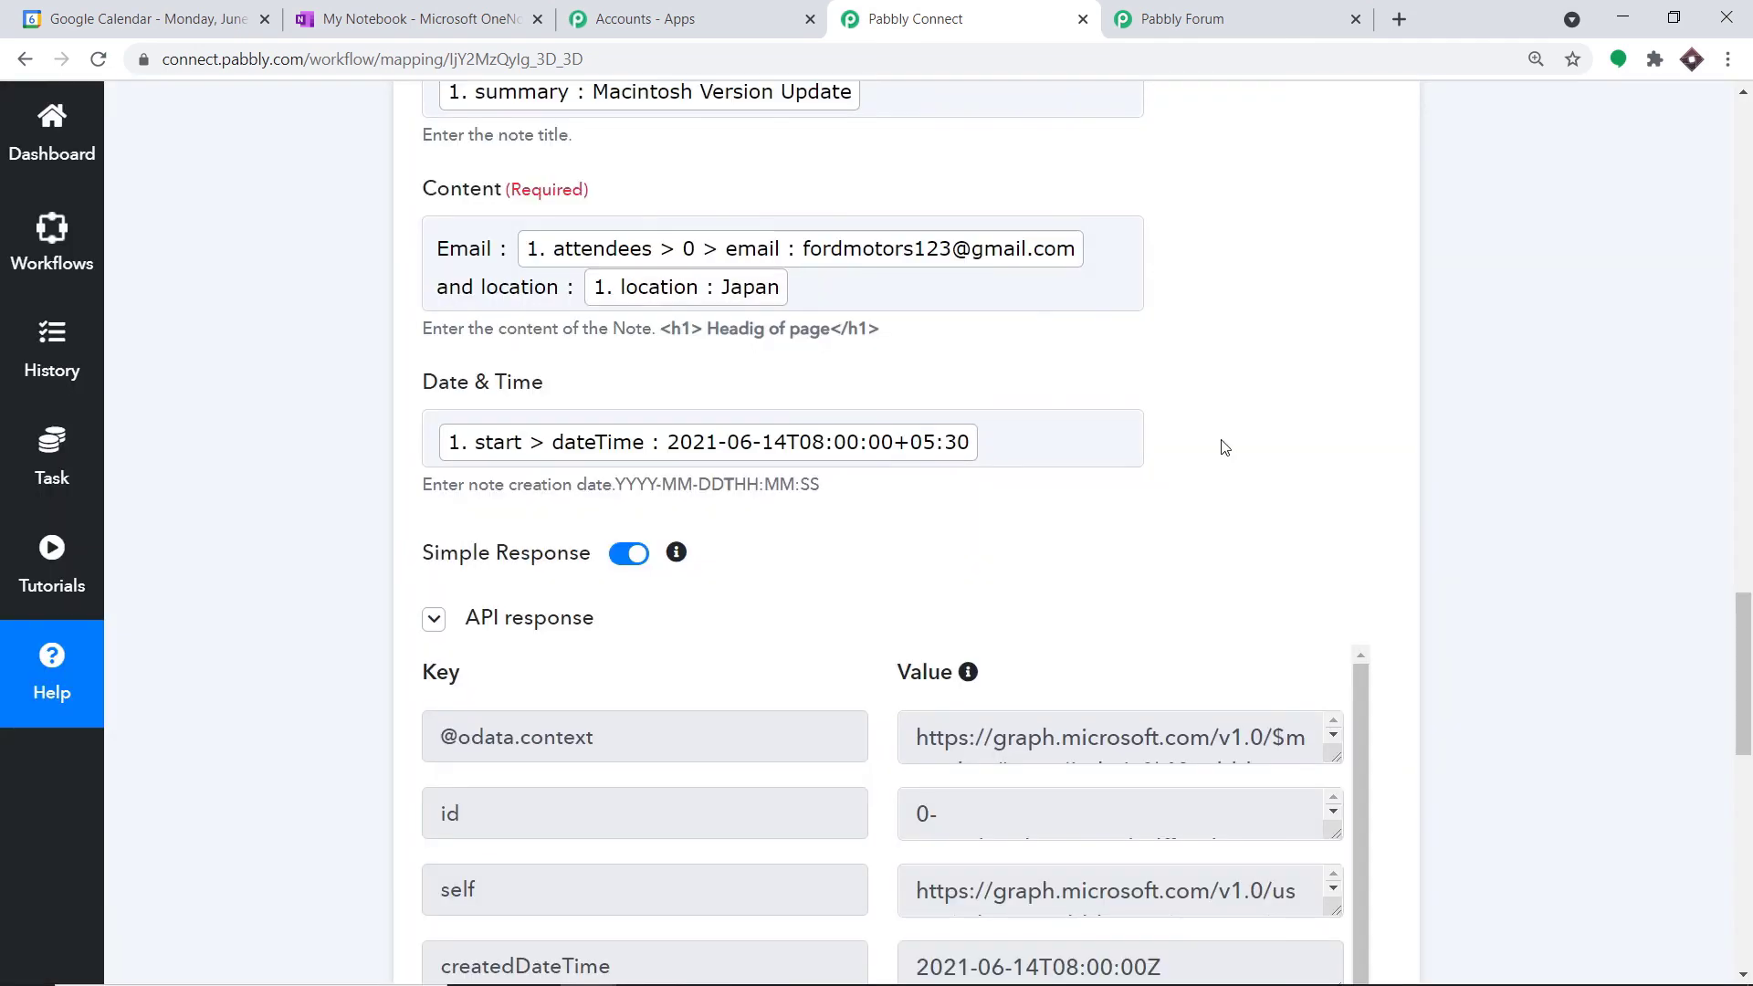
left_click(466, 9)
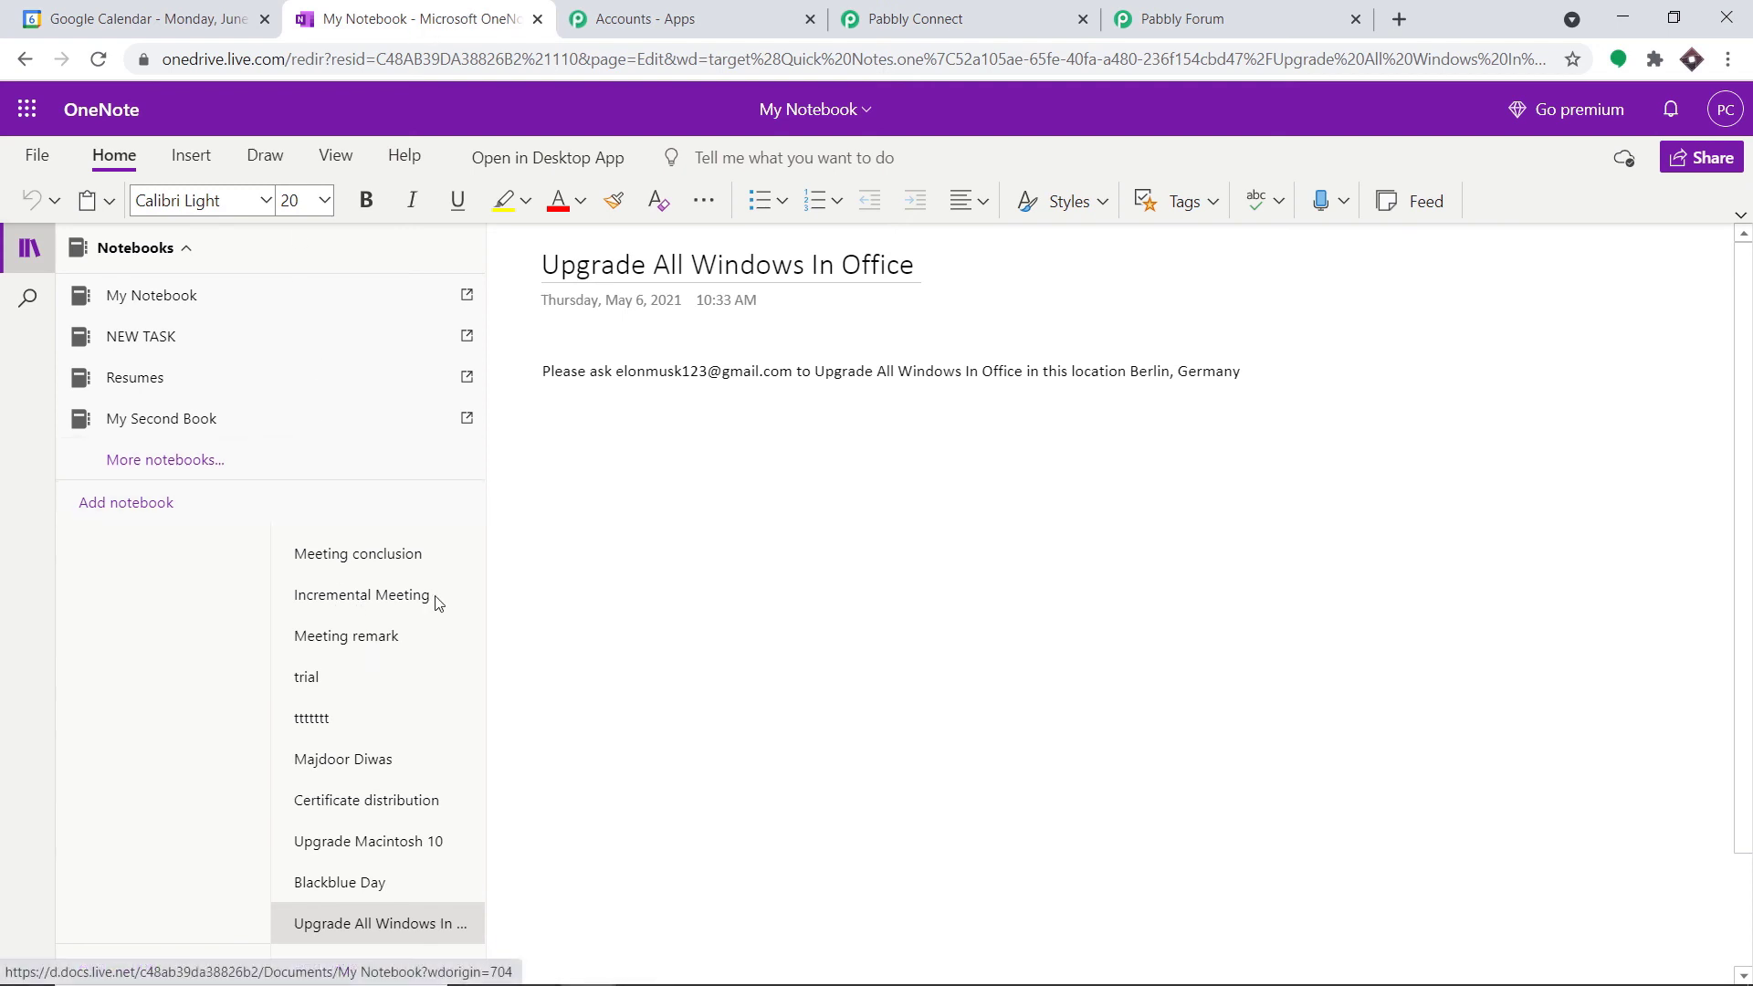
Step: Reload OneNote, remove a stray '+' from the Macintosh Version Update note title, and return to Pabbly Connect
left_click(103, 62)
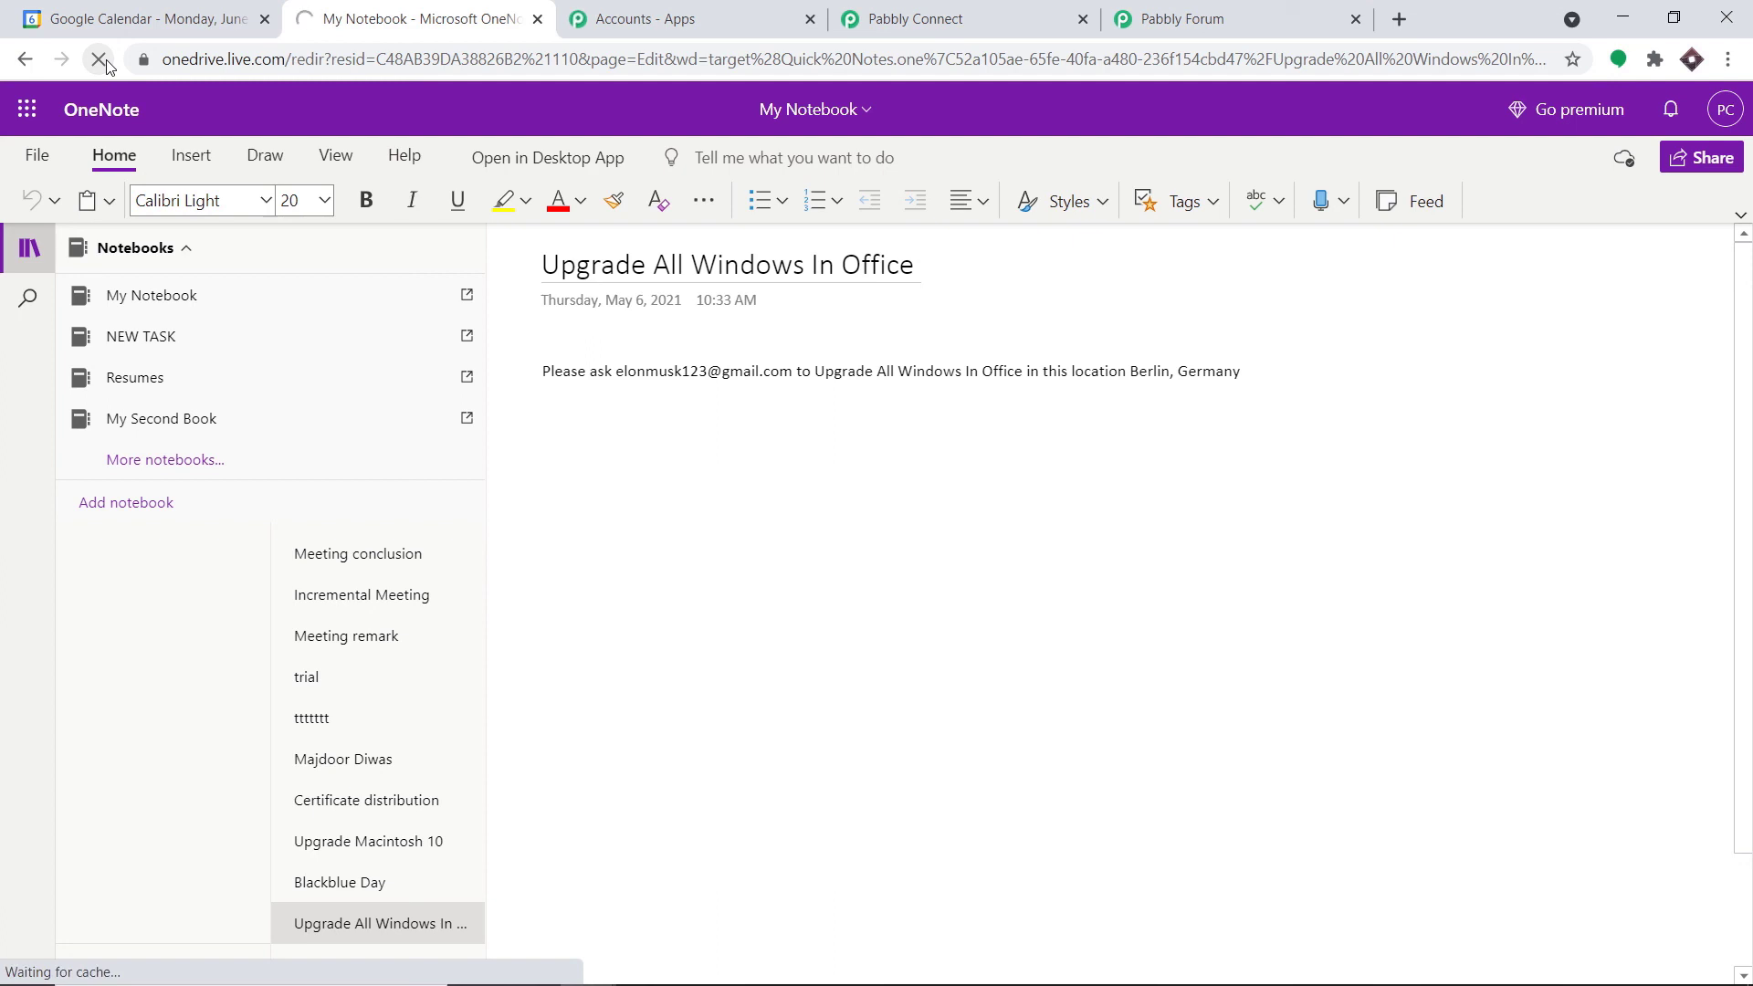
type("+Macintosh Version Update")
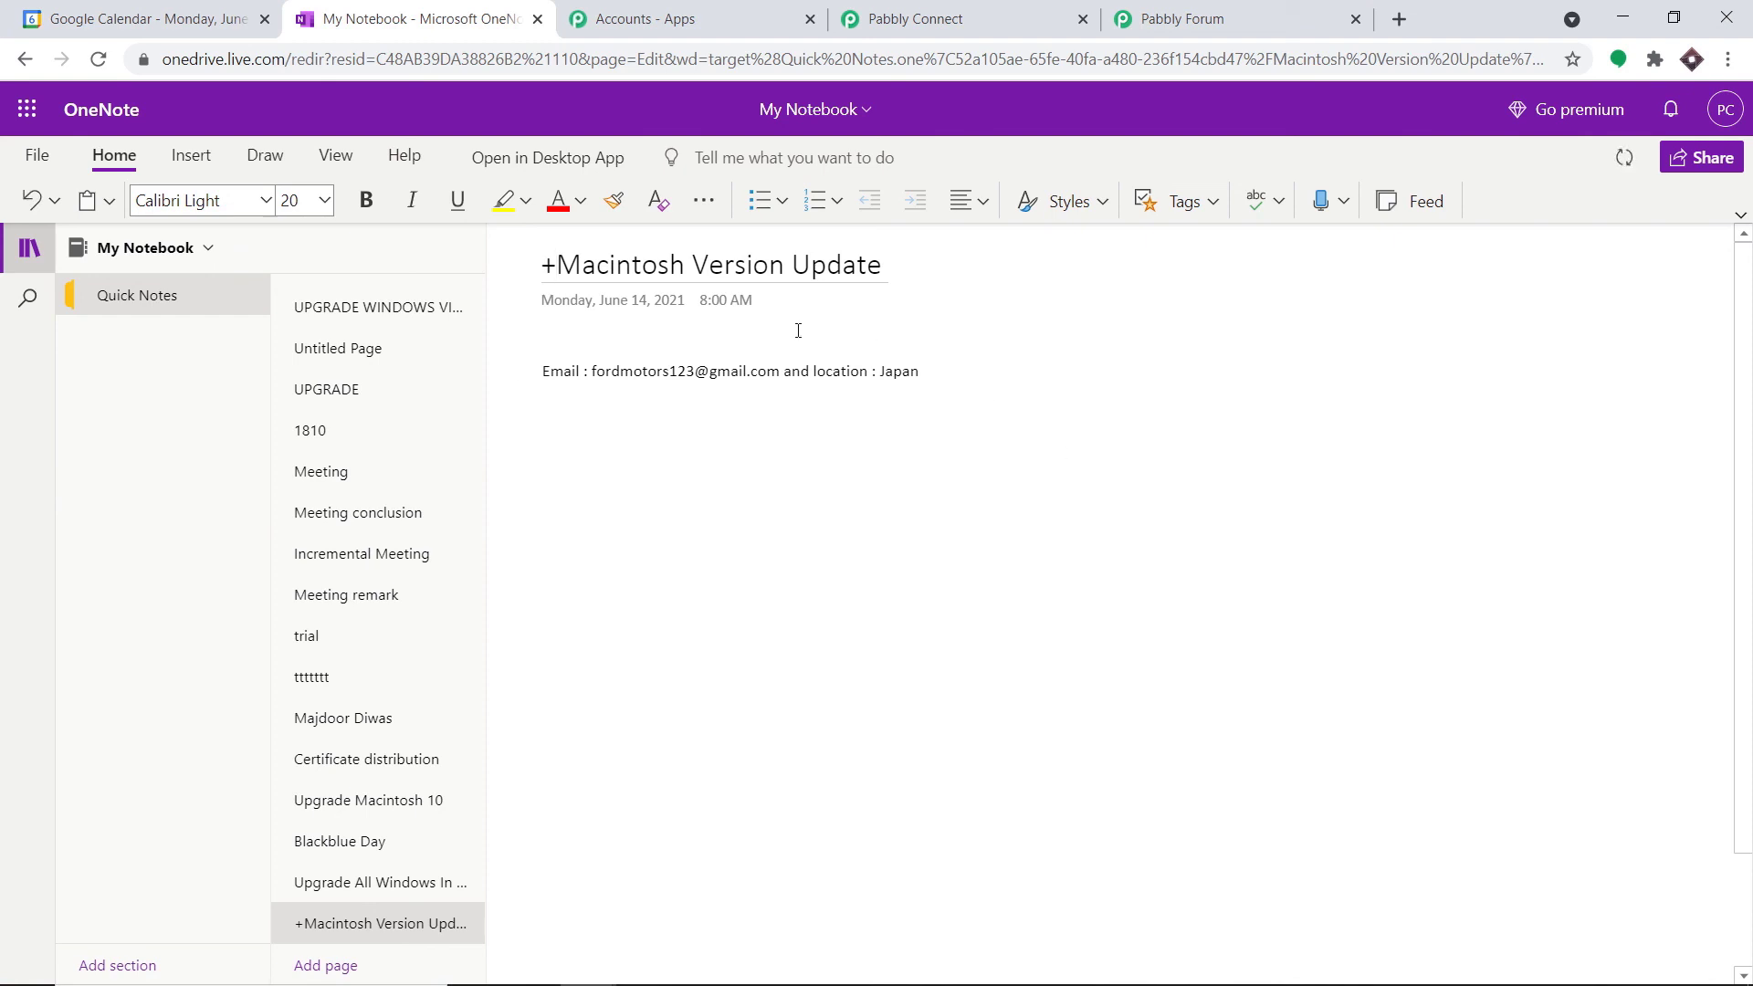
key("BackSpace")
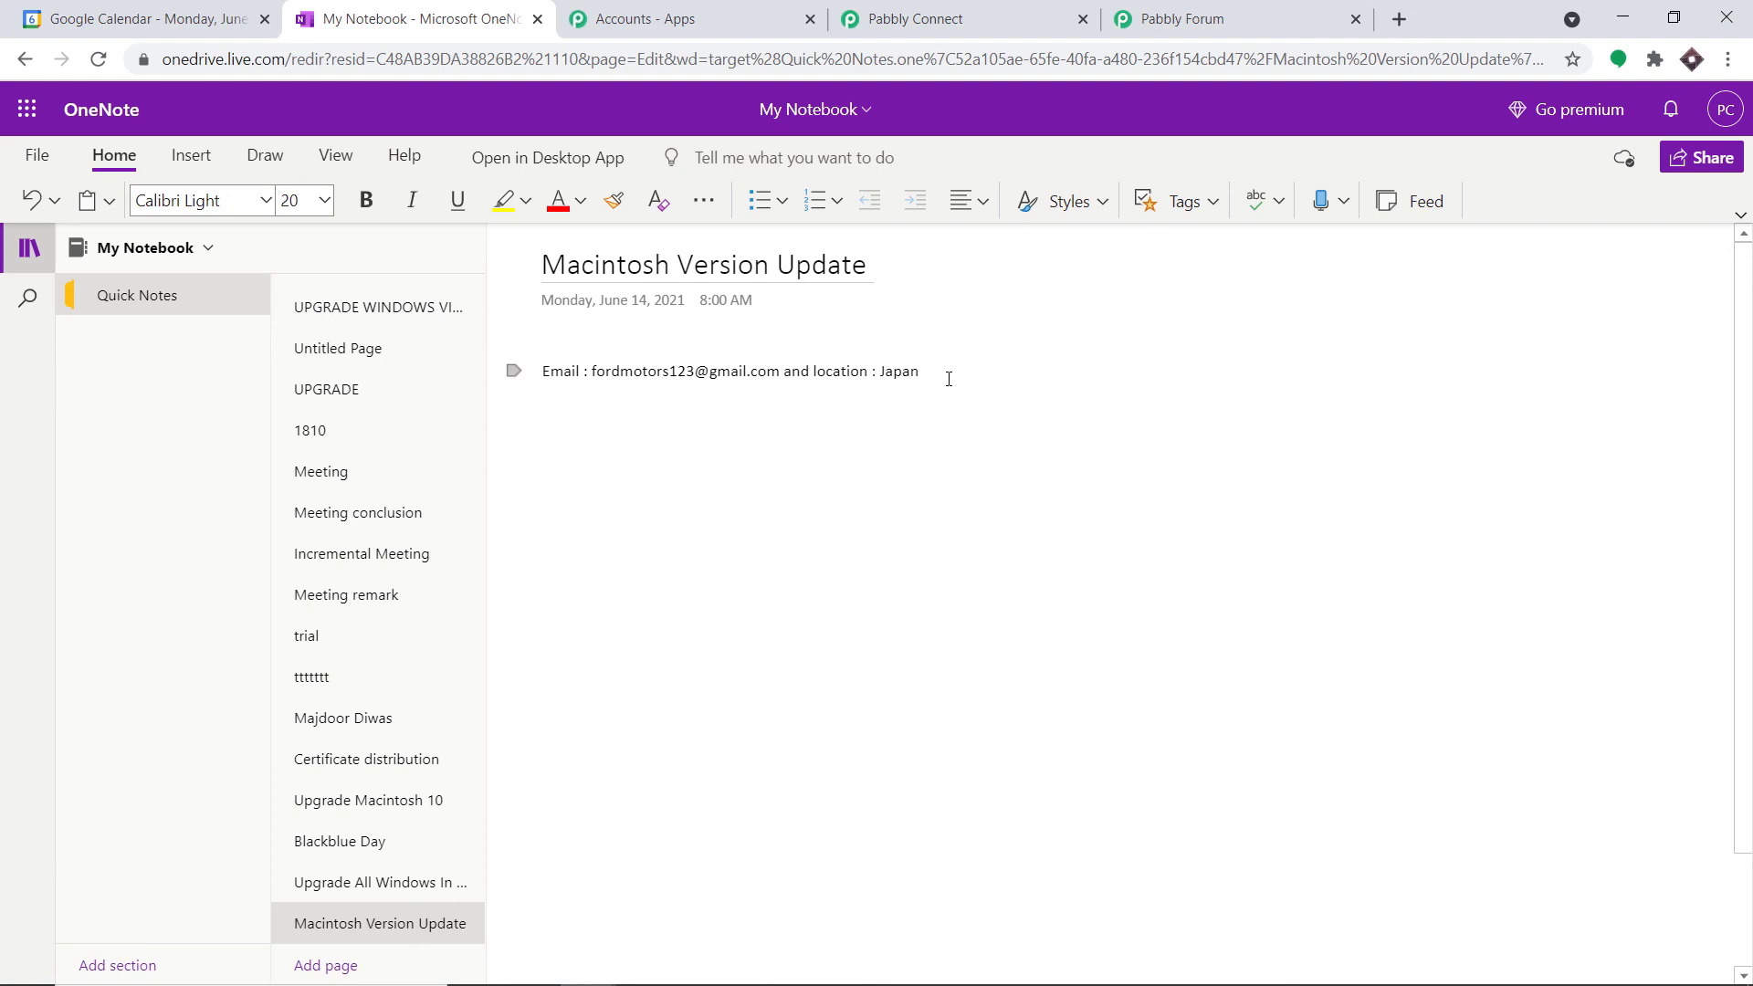
left_click(1005, 18)
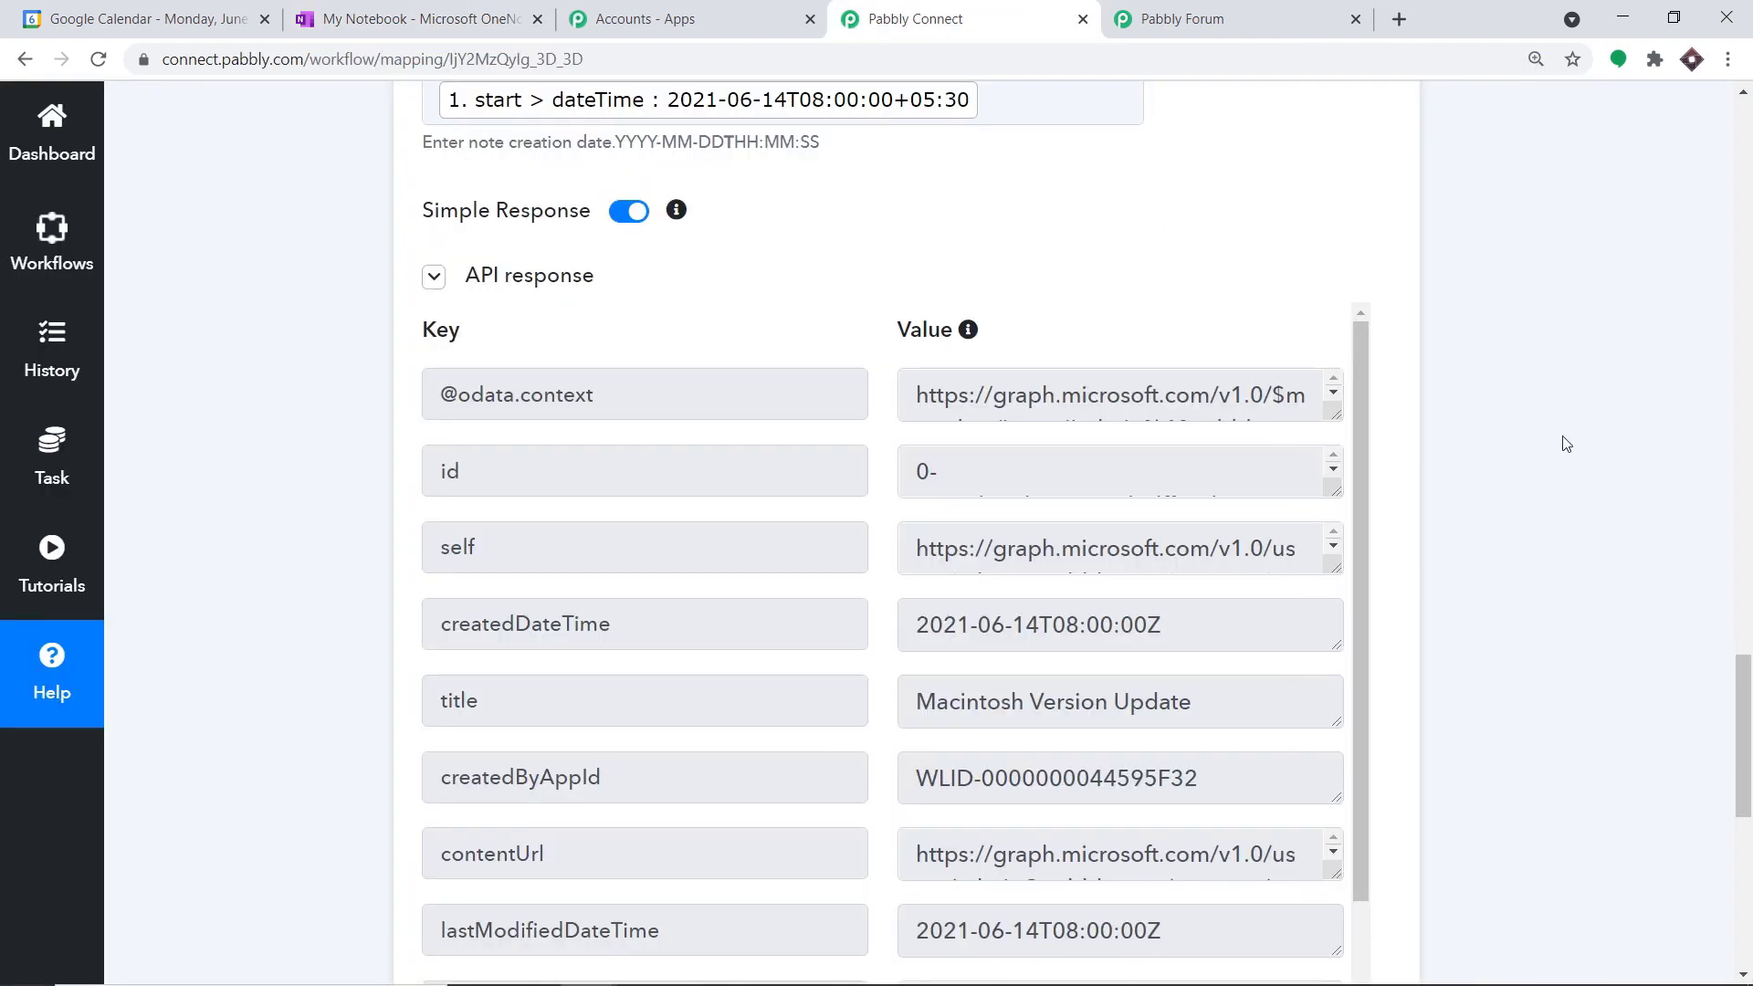
Step: Collapse the OneNote Create Html Note action and the Google Calendar New Event trigger
left_click(1752, 505)
scroll(978, 442, "up", 8)
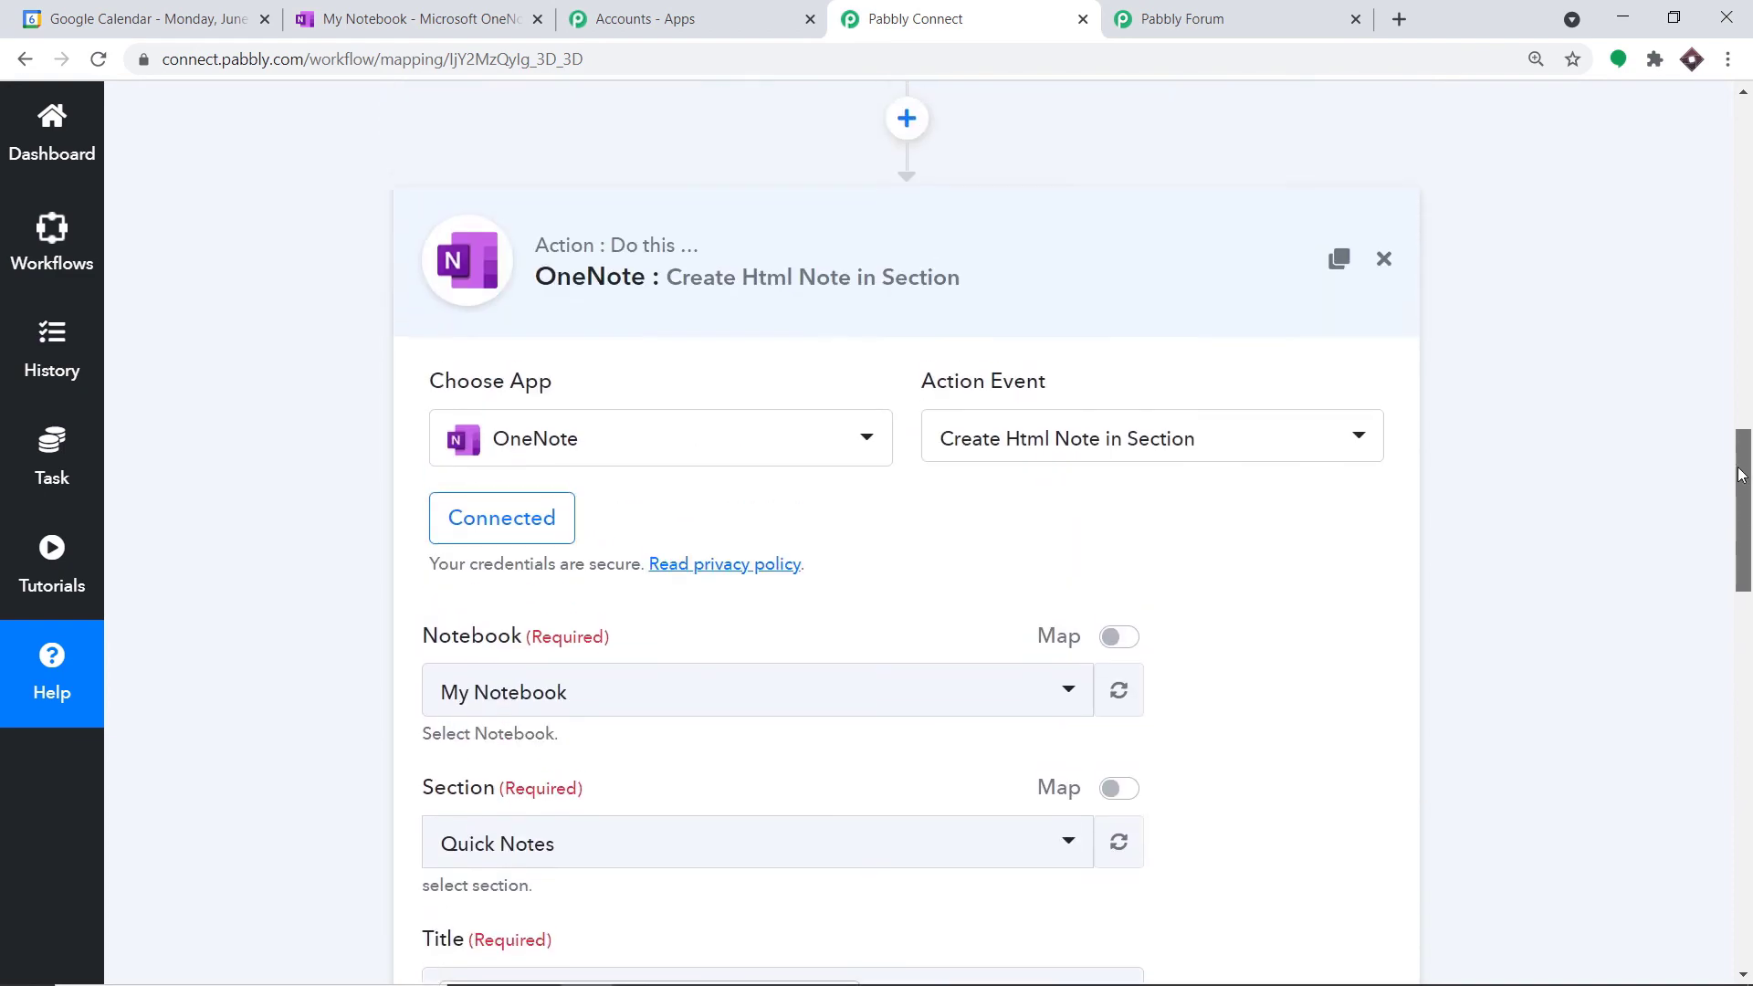
left_click(767, 479)
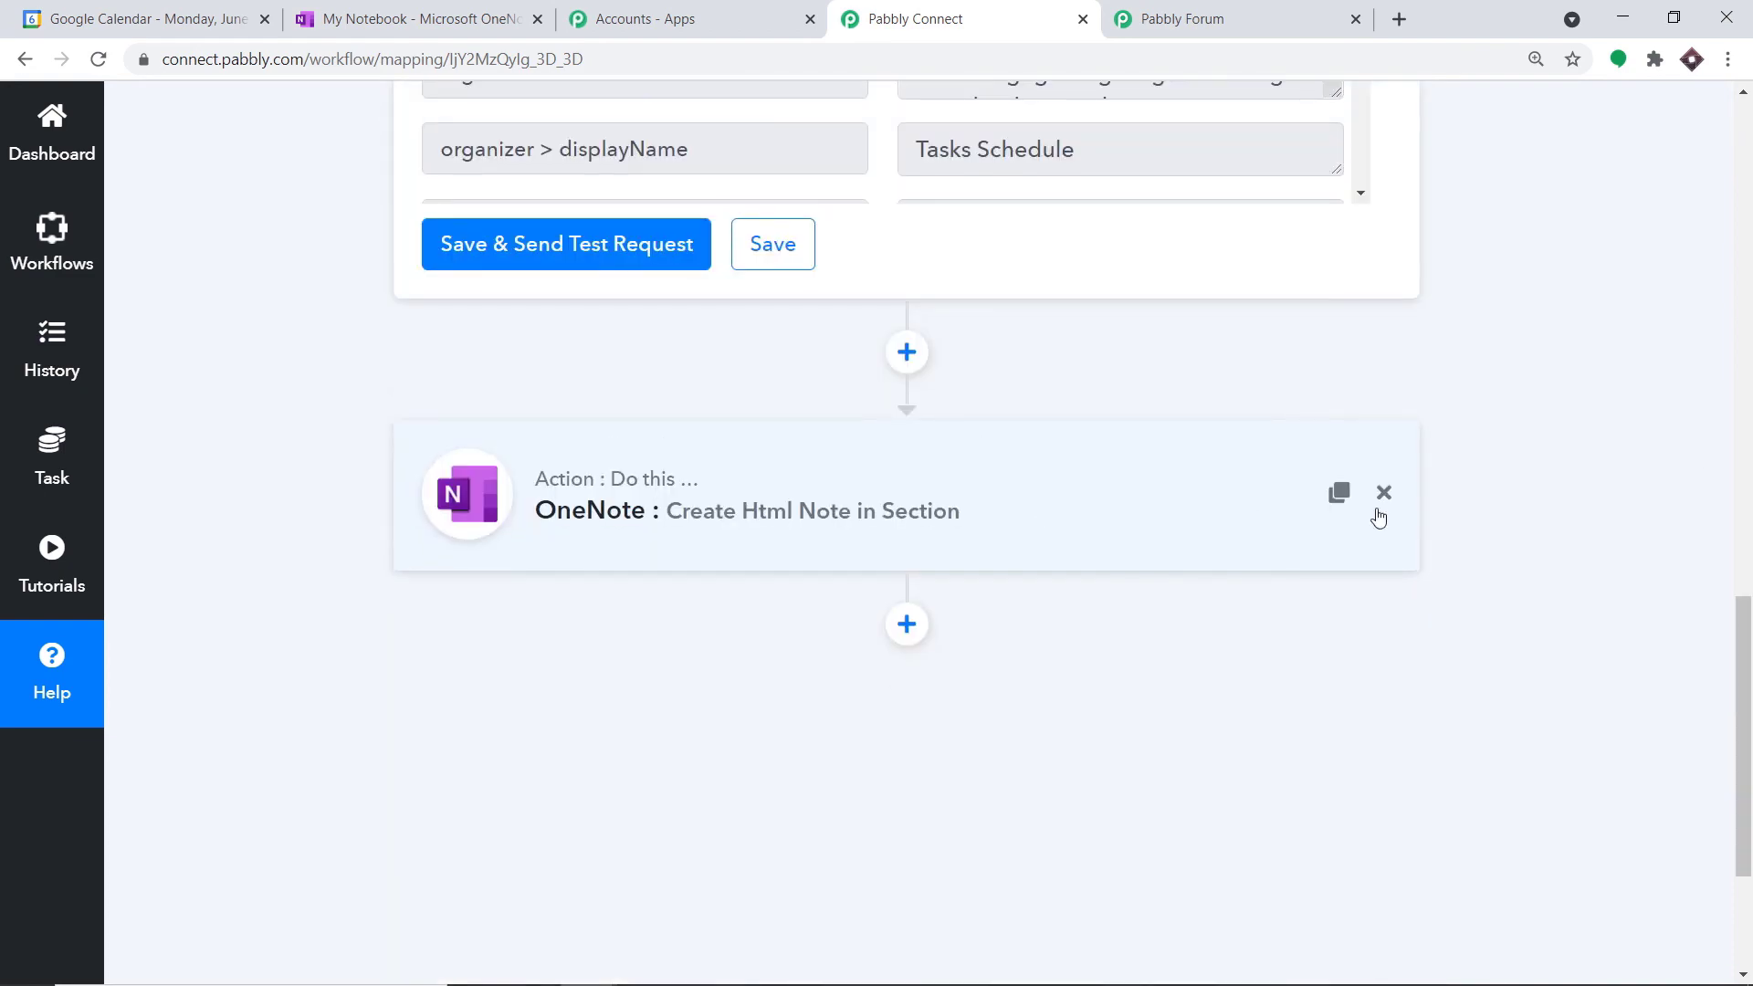
scroll(1748, 395, "up", 8)
scroll(1748, 394, "up", 6)
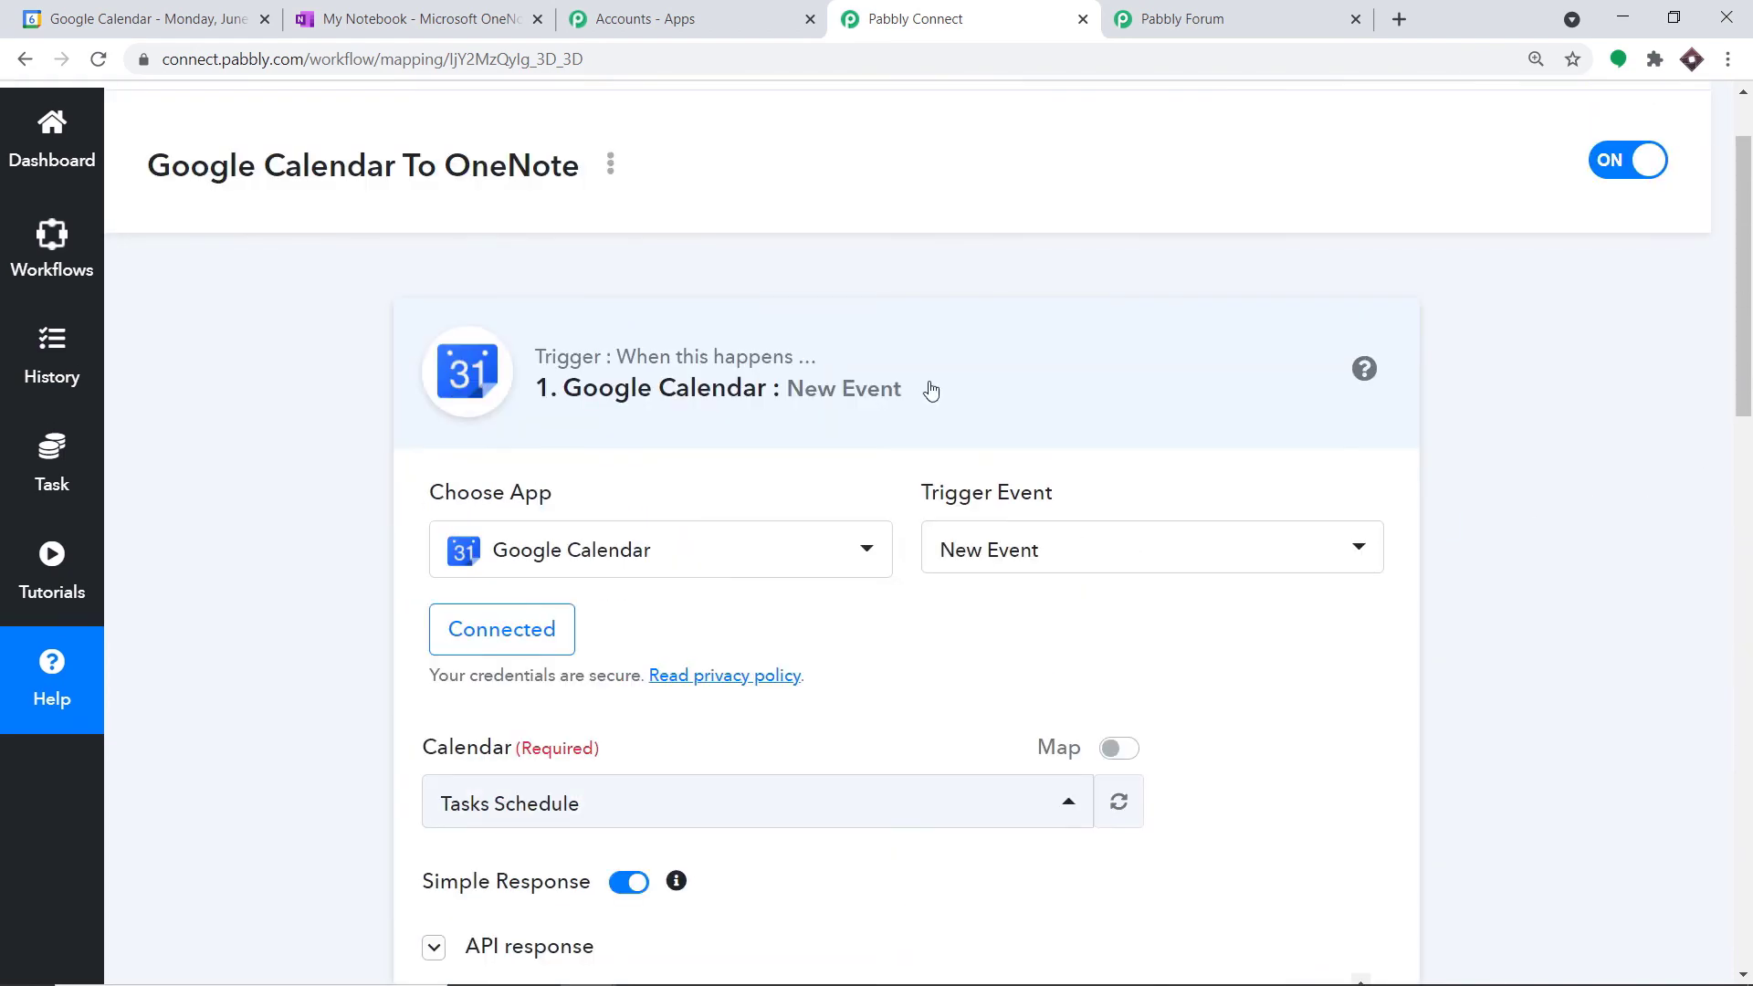
left_click(1409, 392)
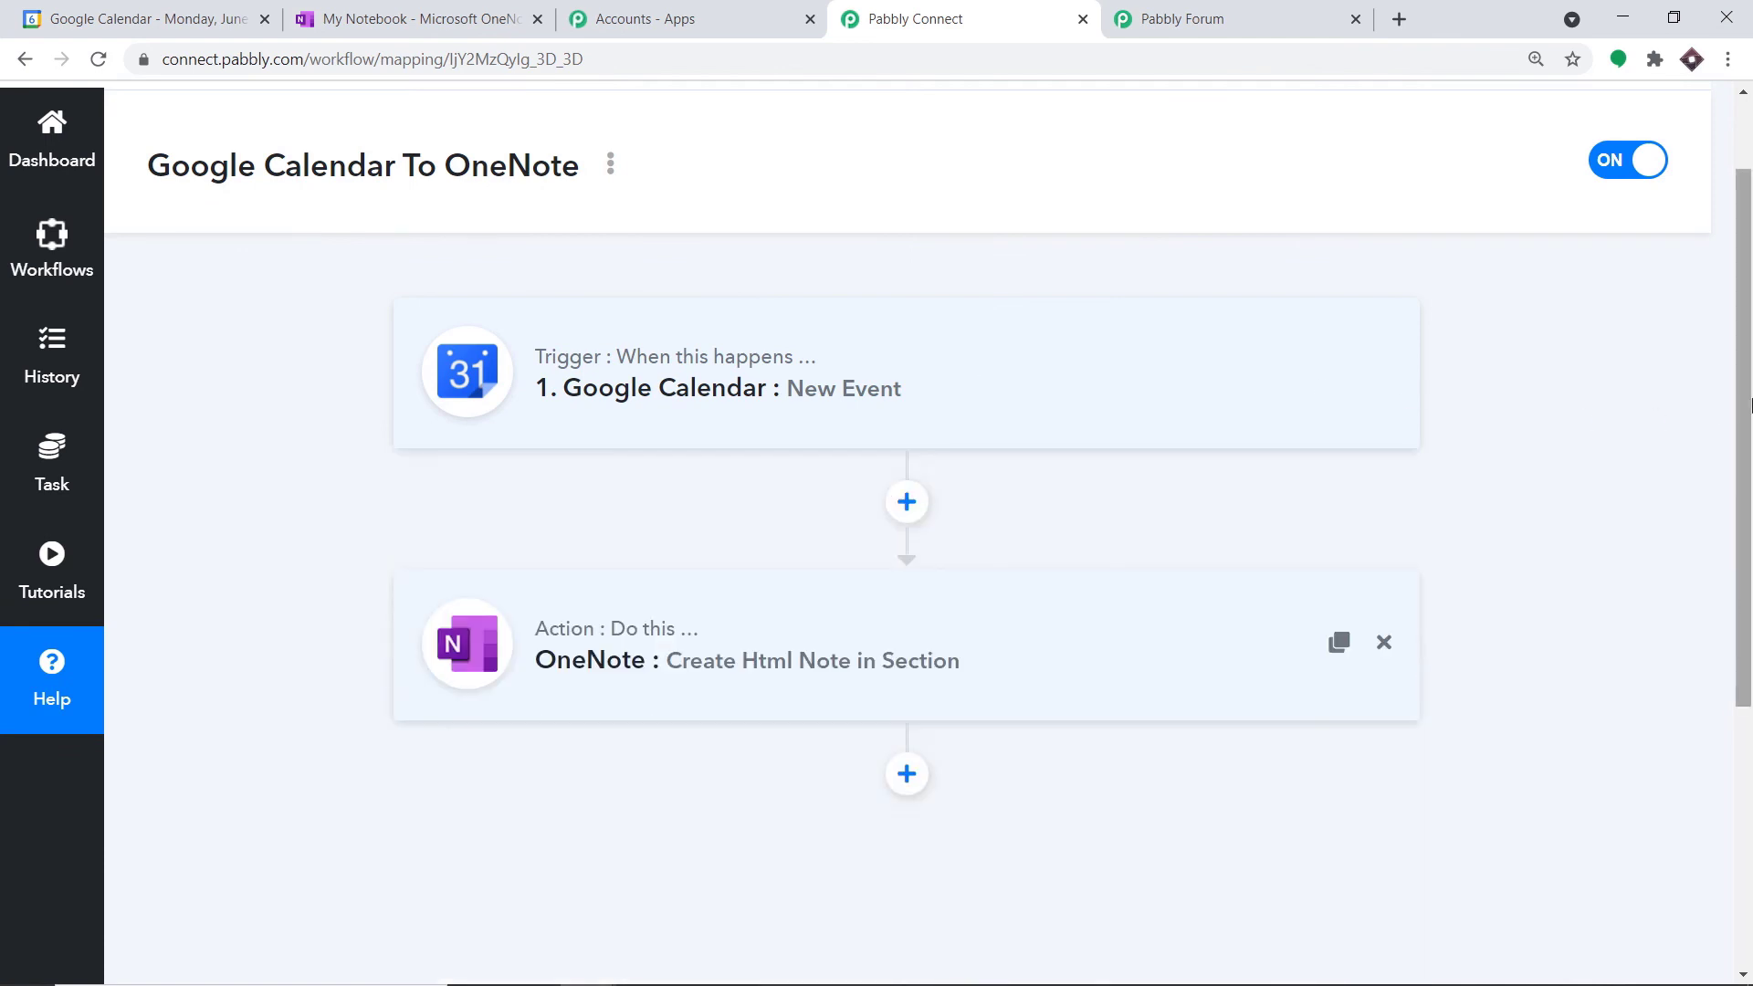